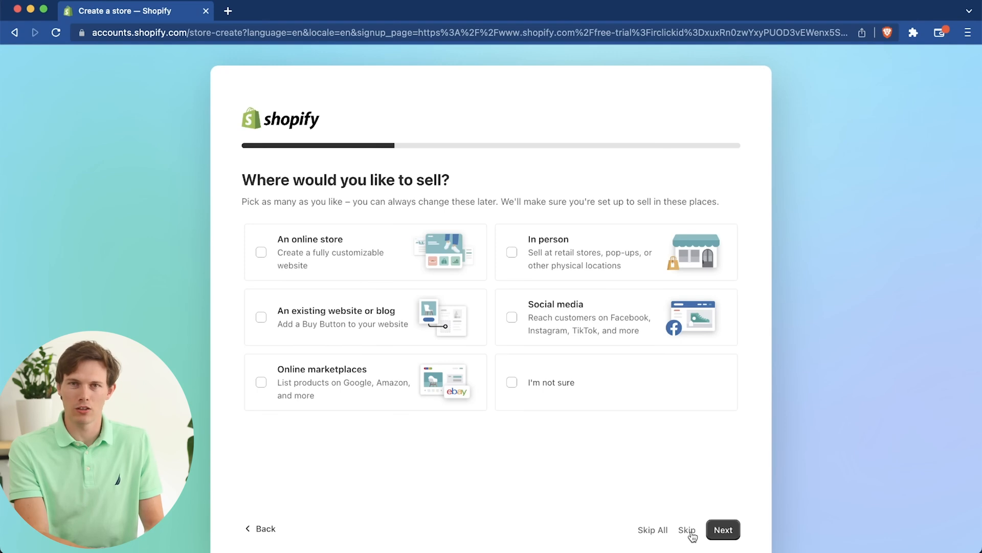
Step: Complete the store signup questions by skipping the selling-places question, accepting United States as business location, and choose email for the Shopify ID
{"action": "left_click", "coordinate": [690, 533]}
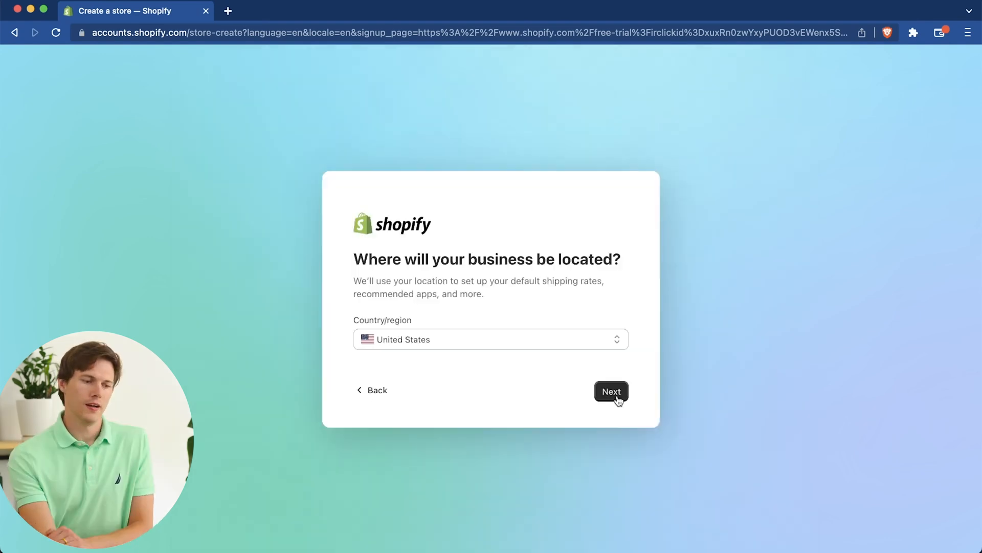
{"action": "left_click", "coordinate": [616, 394]}
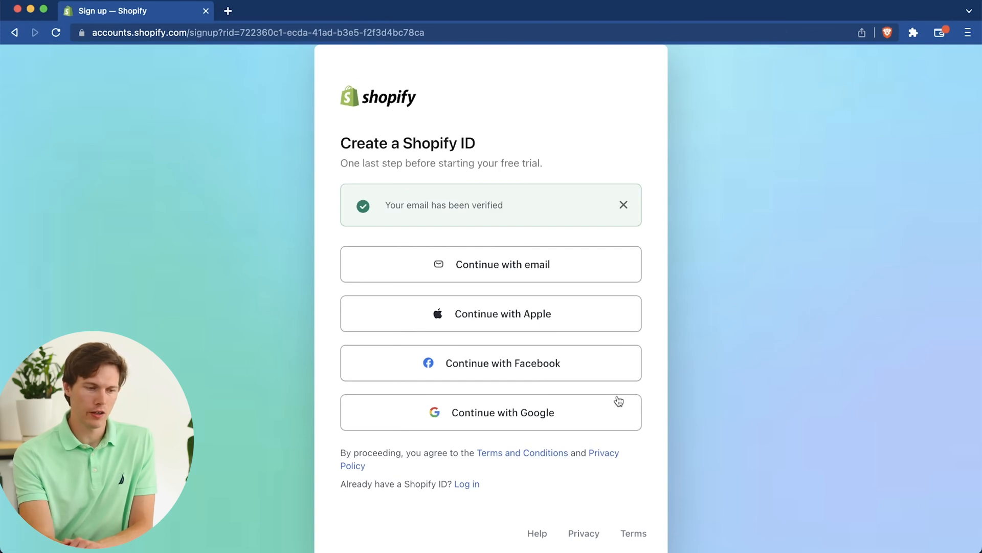
{"action": "left_click", "coordinate": [467, 267]}
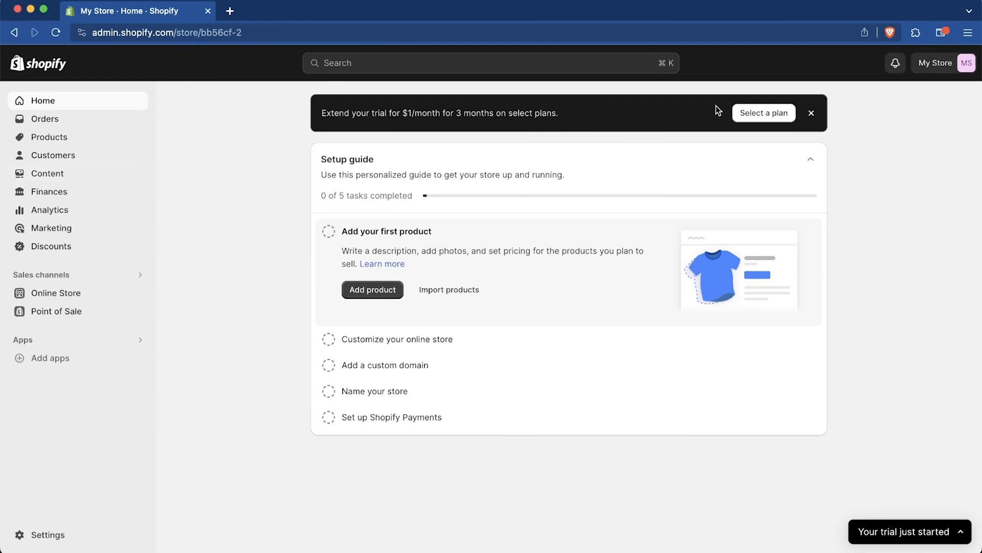
Step: Open the trial plan selection and compare the third-party transaction fees and regular prices of the Basic and Advanced plans
{"action": "left_click", "coordinate": [758, 112]}
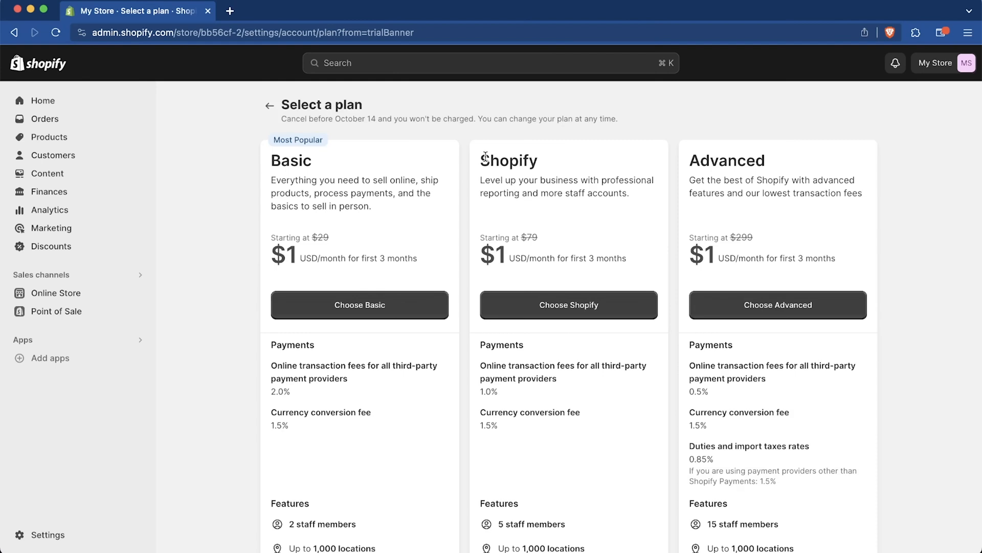
{"action": "scroll", "coordinate": [215, 329], "scroll_direction": "down", "scroll_amount": 1}
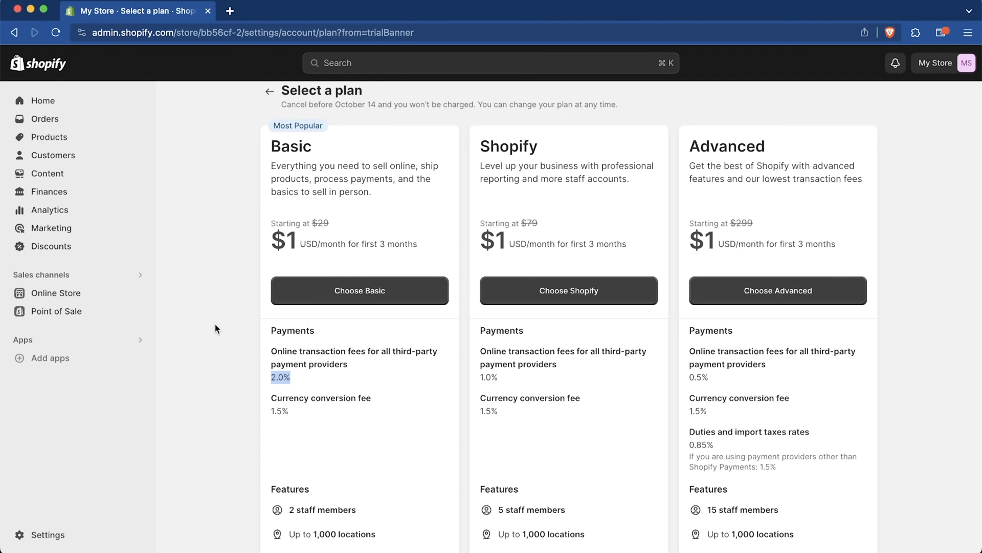
{"action": "left_click", "coordinate": [308, 376]}
{"action": "left_click", "coordinate": [737, 344]}
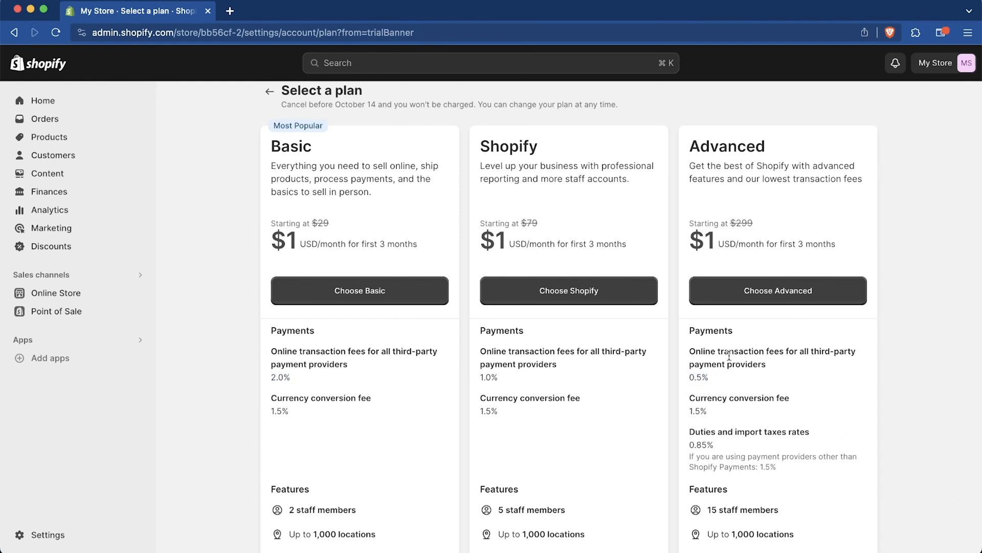
{"action": "double_click", "coordinate": [323, 223]}
{"action": "left_click", "coordinate": [761, 224]}
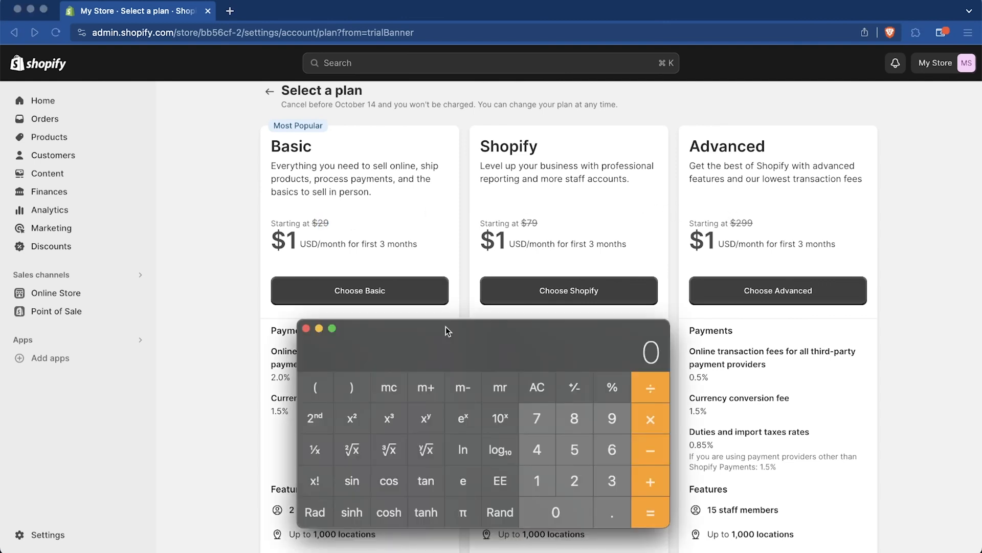
Step: Divide 270 by 0.015 in the calculator, then return to the plan comparison in the browser
{"action": "type", "text": "270"}
{"action": "key", "text": "slash"}
{"action": "type", "text": "0.015"}
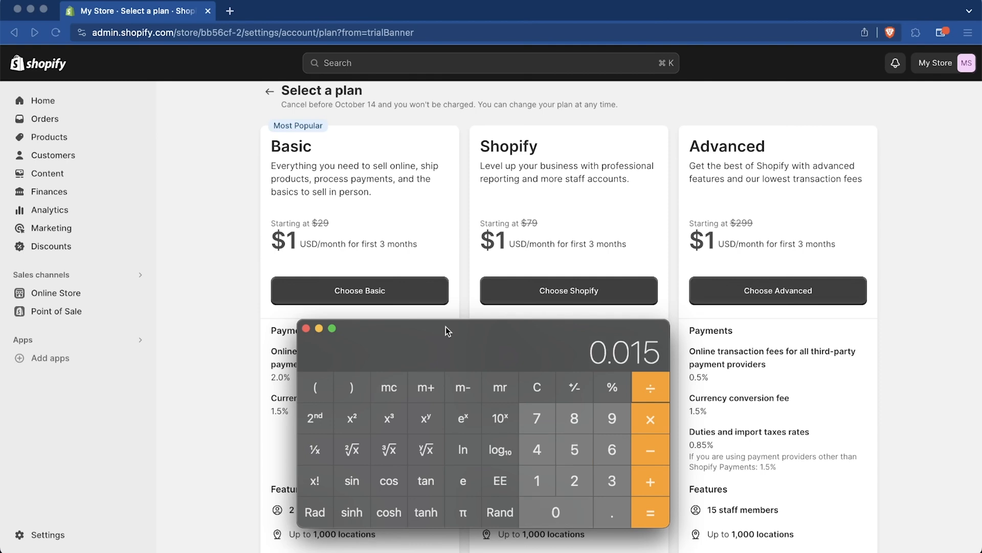
{"action": "key", "text": "Return"}
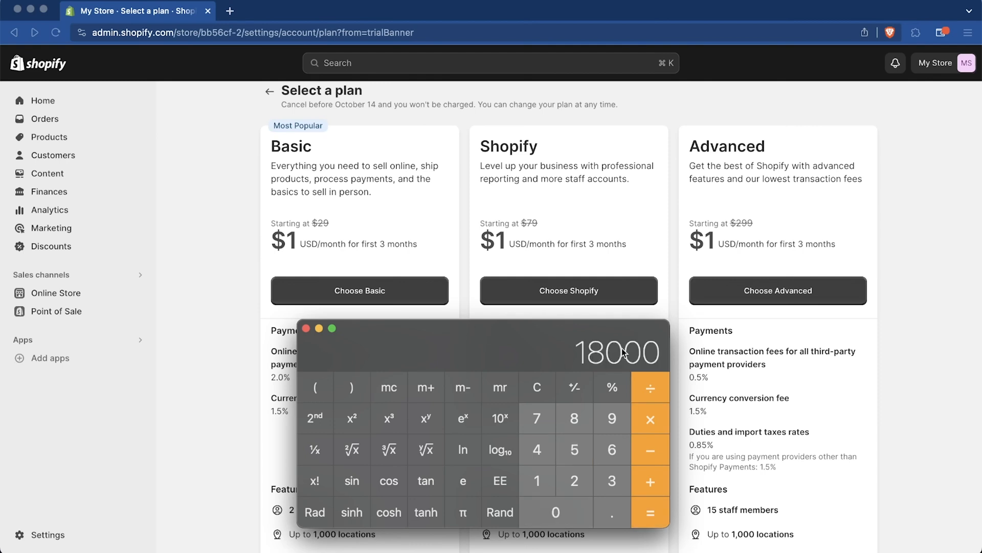
{"action": "left_click_drag", "start_coordinate": [581, 359], "coordinate": [601, 343]}
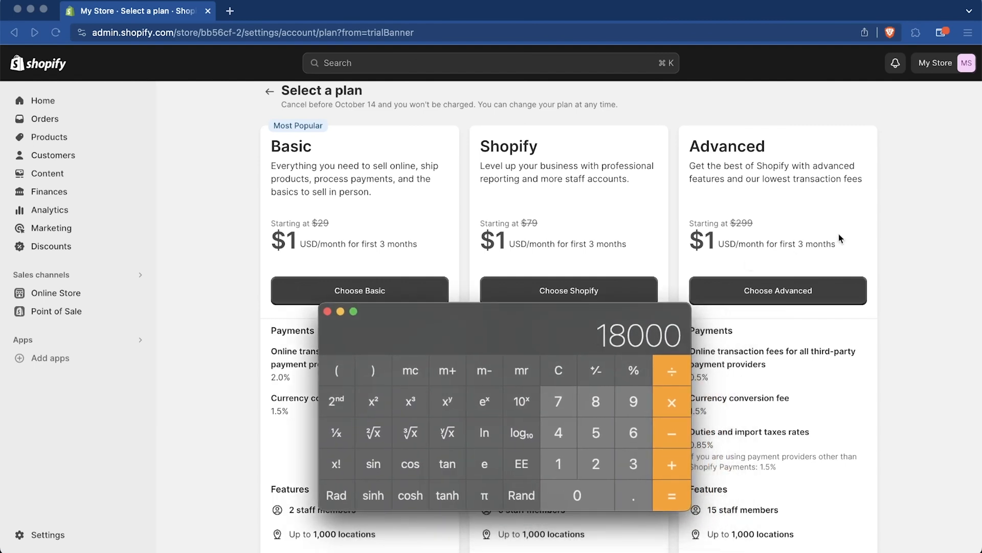
{"action": "left_click", "coordinate": [768, 328]}
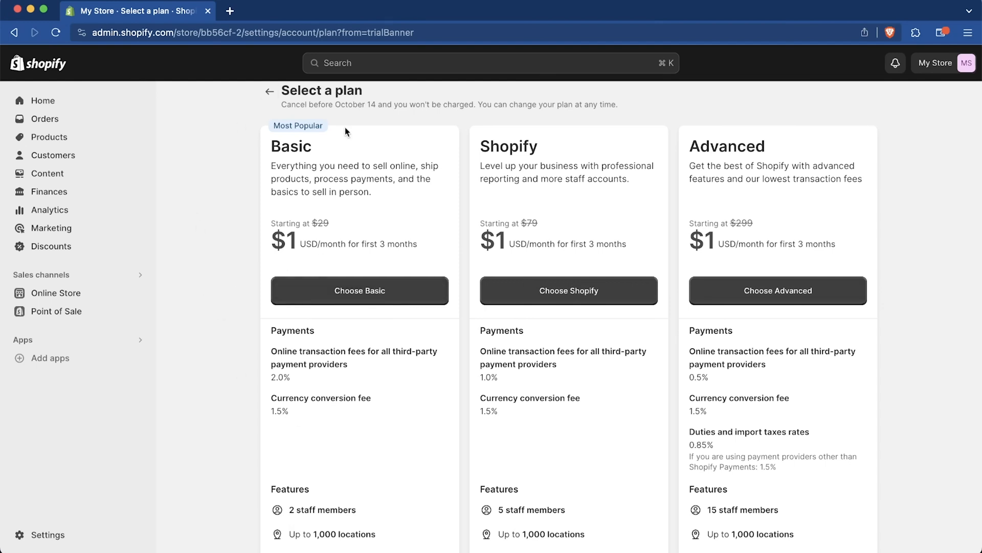
Step: Examine the introductory price, staff accounts, features and shipping discounts of the Basic, Shopify and Advanced plans
{"action": "scroll", "coordinate": [253, 363], "scroll_direction": "down", "scroll_amount": 5}
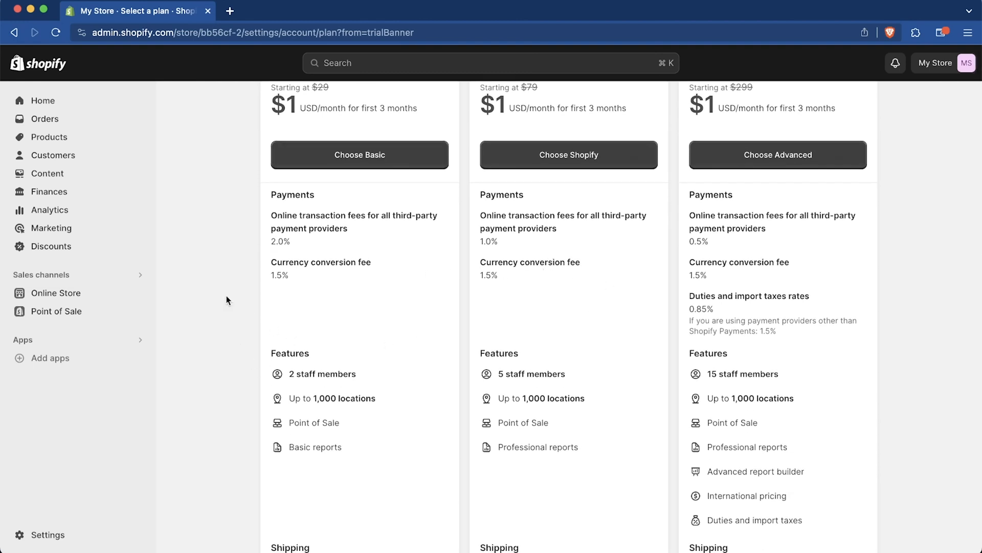
{"action": "scroll", "coordinate": [215, 295], "scroll_direction": "up", "scroll_amount": 2}
{"action": "scroll", "coordinate": [214, 294], "scroll_direction": "up", "scroll_amount": 2}
{"action": "left_click_drag", "start_coordinate": [351, 190], "coordinate": [297, 220]}
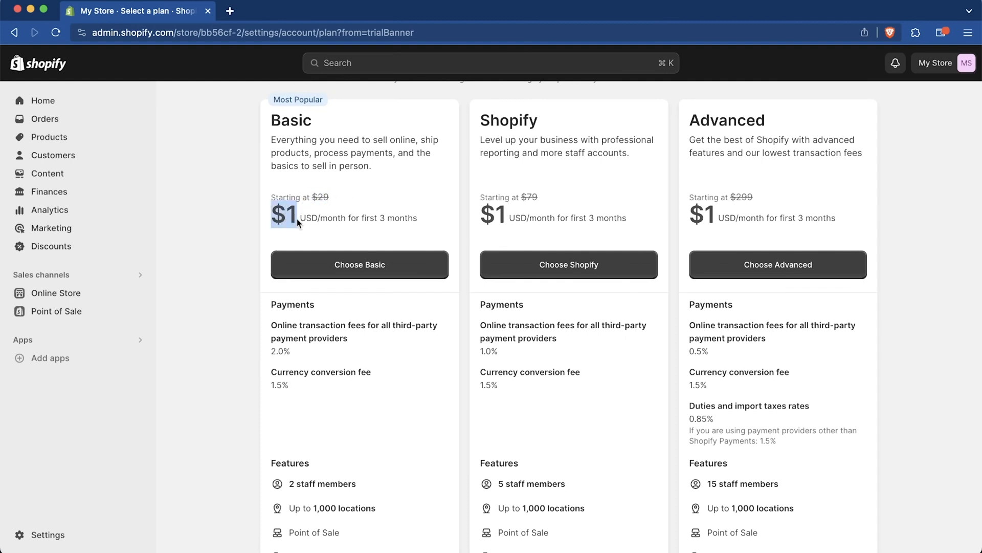
{"action": "scroll", "coordinate": [239, 334], "scroll_direction": "down", "scroll_amount": 5}
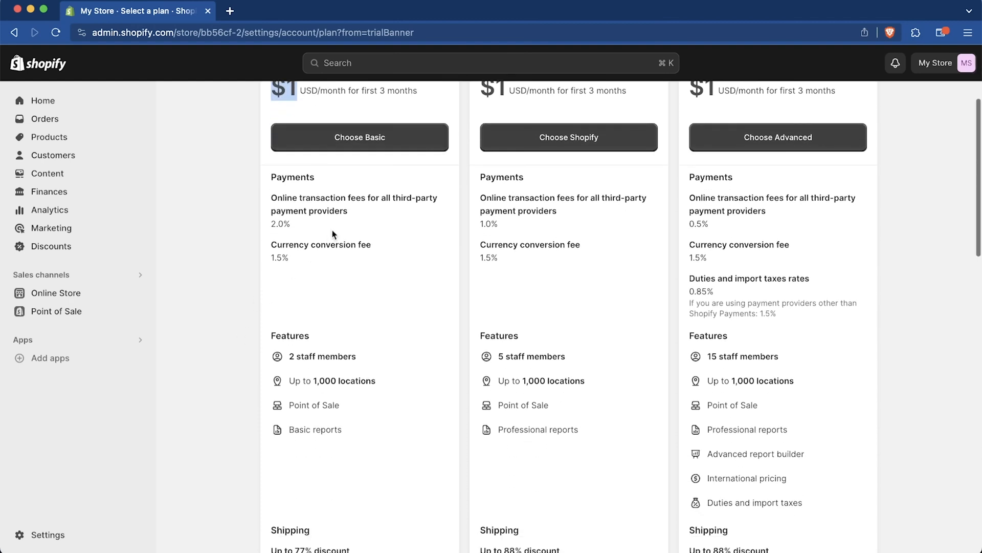
{"action": "scroll", "coordinate": [333, 234], "scroll_direction": "down", "scroll_amount": 3}
{"action": "left_click_drag", "start_coordinate": [379, 281], "coordinate": [271, 283]}
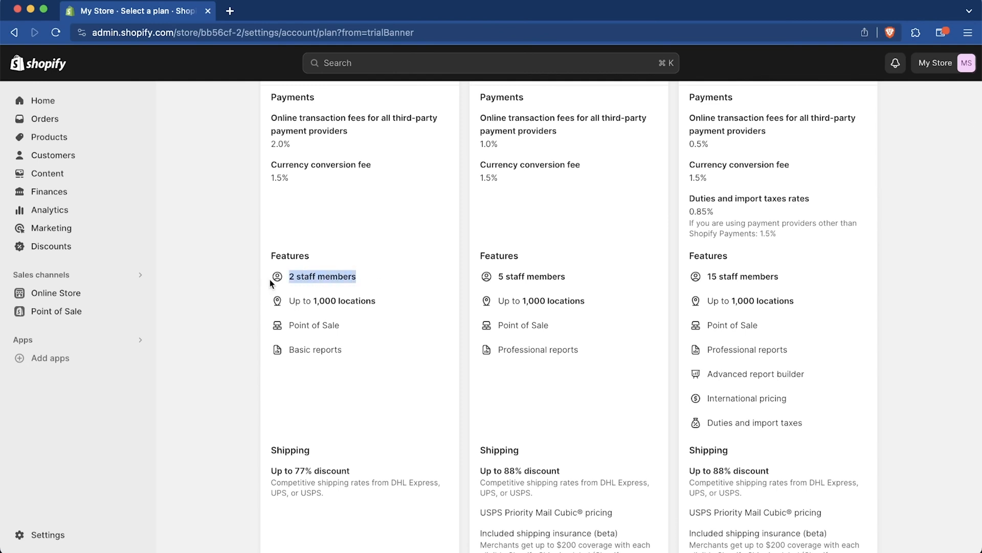
{"action": "left_click", "coordinate": [337, 275]}
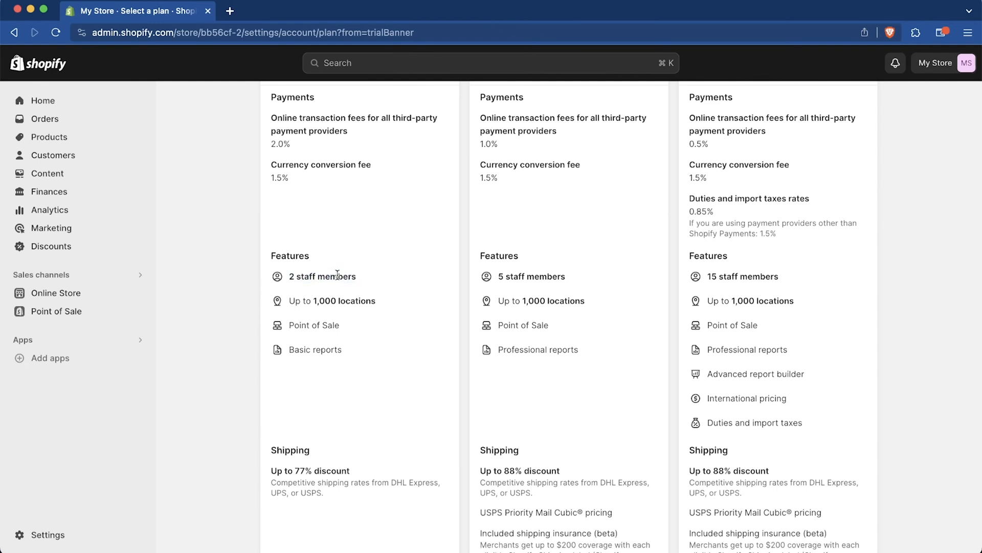
{"action": "scroll", "coordinate": [357, 347], "scroll_direction": "down", "scroll_amount": 3}
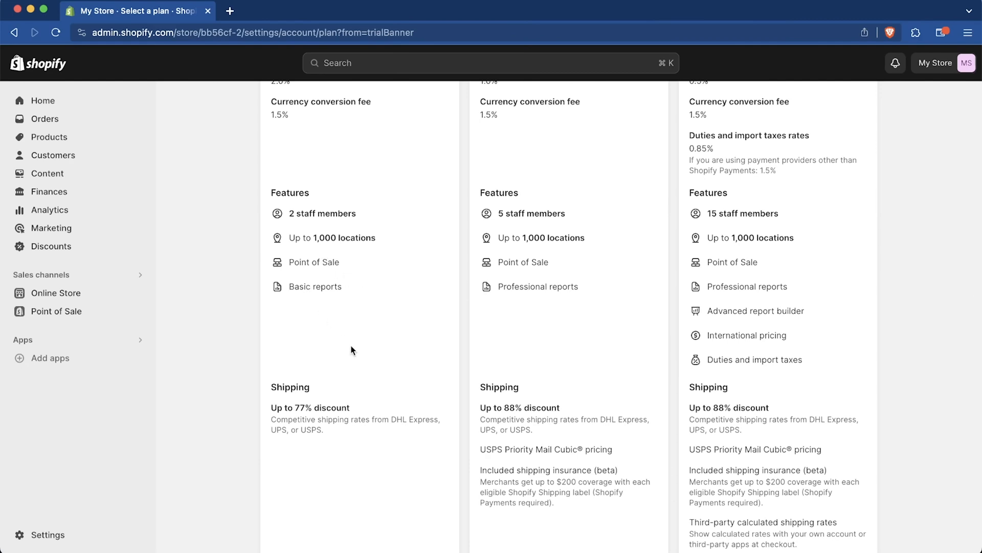
{"action": "scroll", "coordinate": [351, 350], "scroll_direction": "down", "scroll_amount": 5}
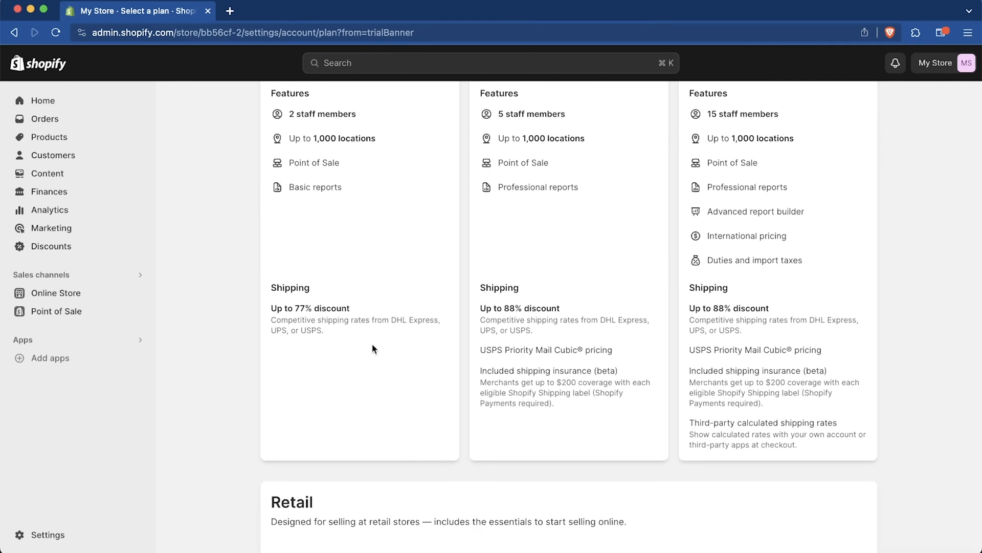
{"action": "scroll", "coordinate": [372, 349], "scroll_direction": "down", "scroll_amount": 8}
{"action": "scroll", "coordinate": [373, 348], "scroll_direction": "up", "scroll_amount": 20}
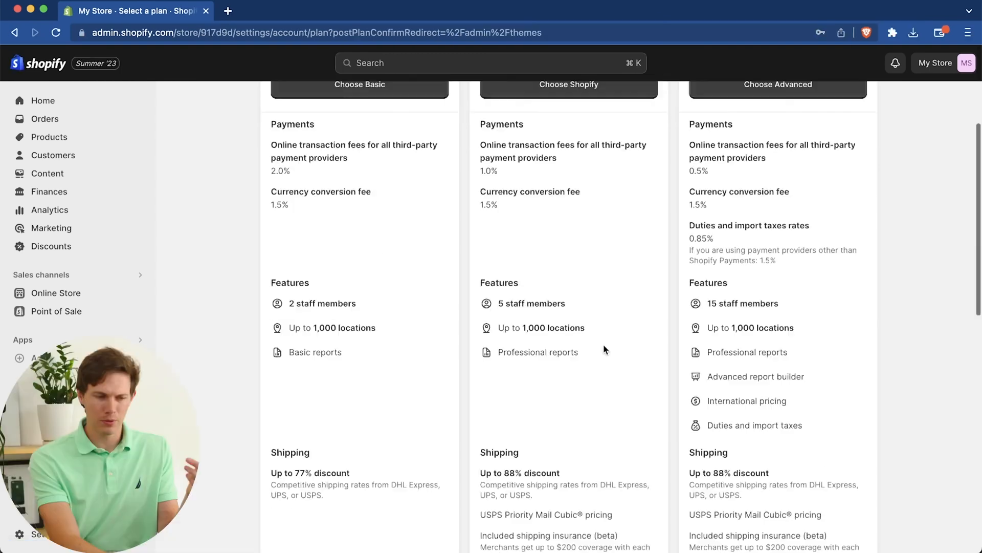
{"action": "scroll", "coordinate": [603, 350], "scroll_direction": "up", "scroll_amount": 8}
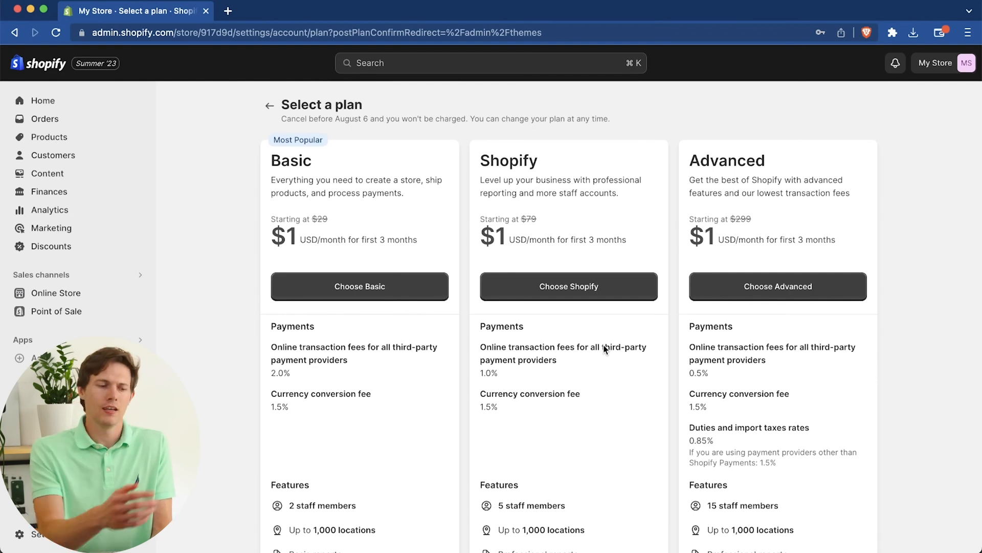
Step: Choose the Basic plan and confirm the Yearly billing cycle, continuing to the business address form
{"action": "left_click", "coordinate": [378, 291]}
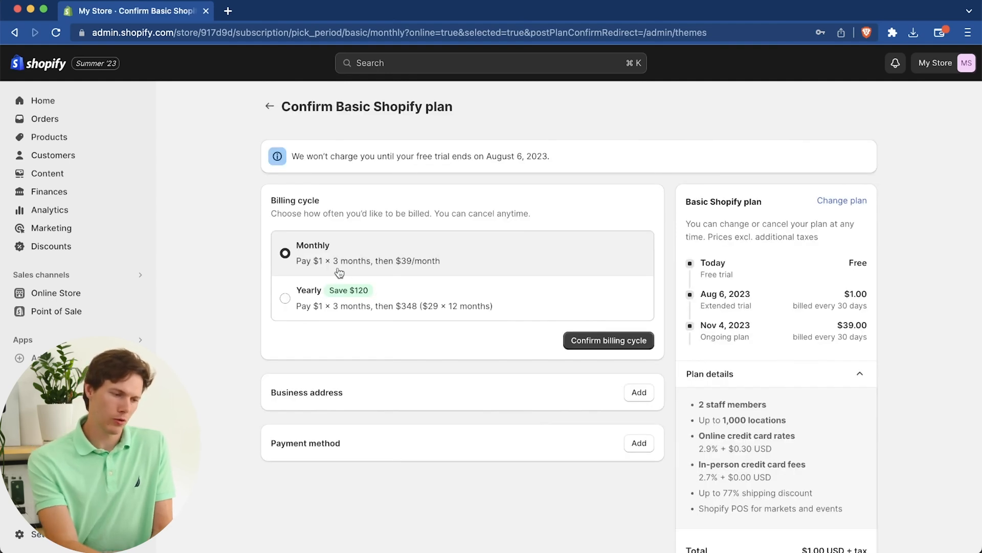
{"action": "left_click", "coordinate": [285, 297]}
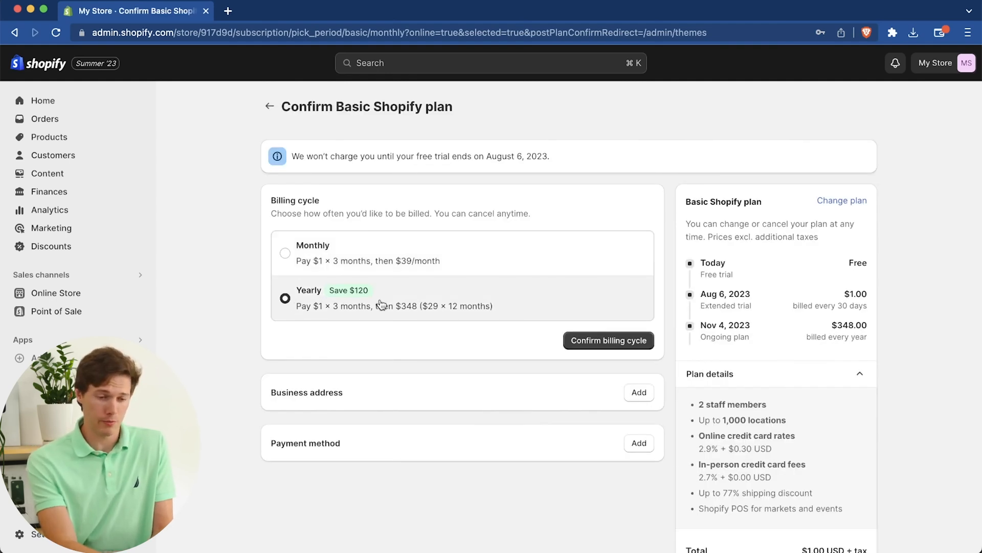
{"action": "left_click", "coordinate": [422, 262]}
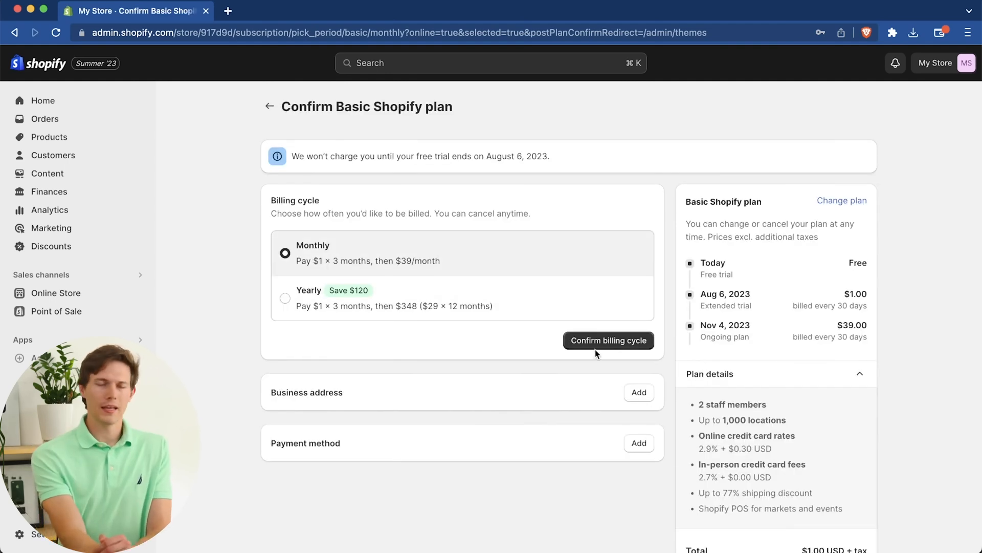
{"action": "left_click", "coordinate": [454, 293]}
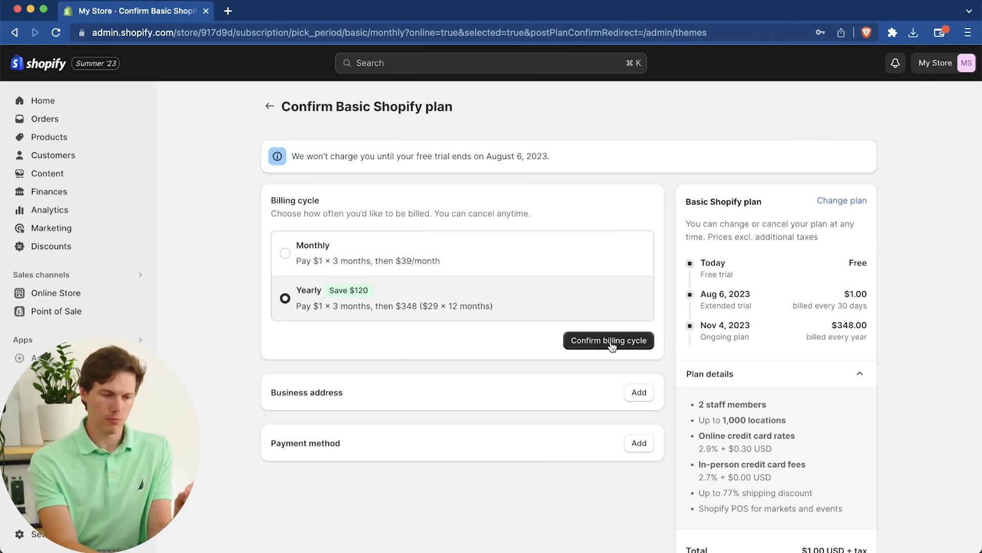
{"action": "left_click", "coordinate": [594, 342]}
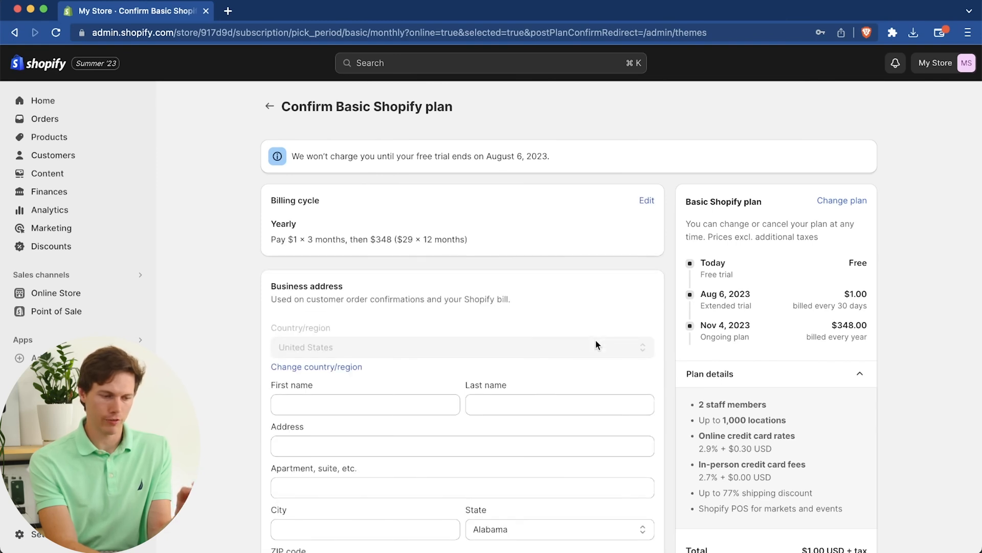
{"action": "scroll", "coordinate": [484, 303], "scroll_direction": "down", "scroll_amount": 5}
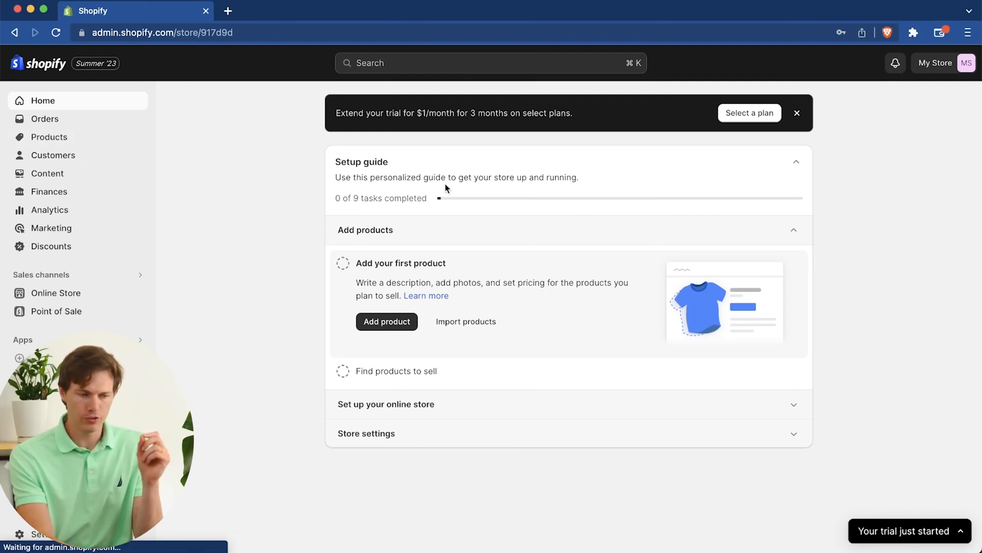
Step: Go to the store's product section and start adding a new product
{"action": "left_click", "coordinate": [373, 322]}
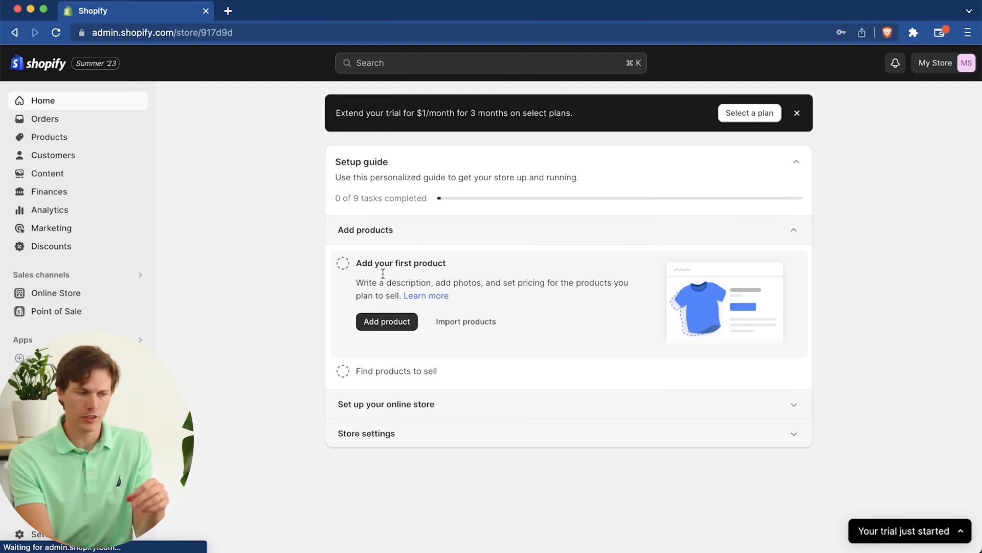
{"action": "left_click", "coordinate": [57, 139]}
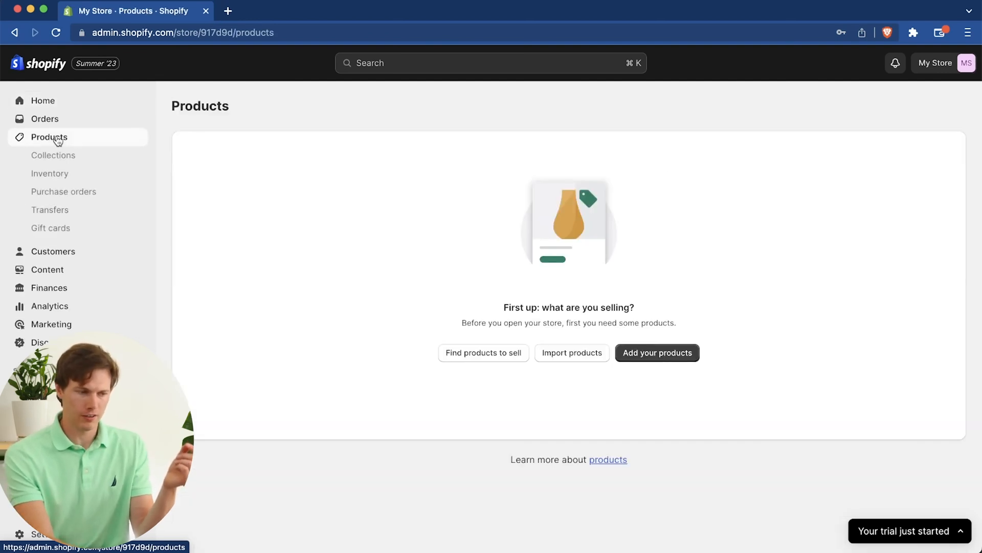
{"action": "left_click", "coordinate": [653, 358]}
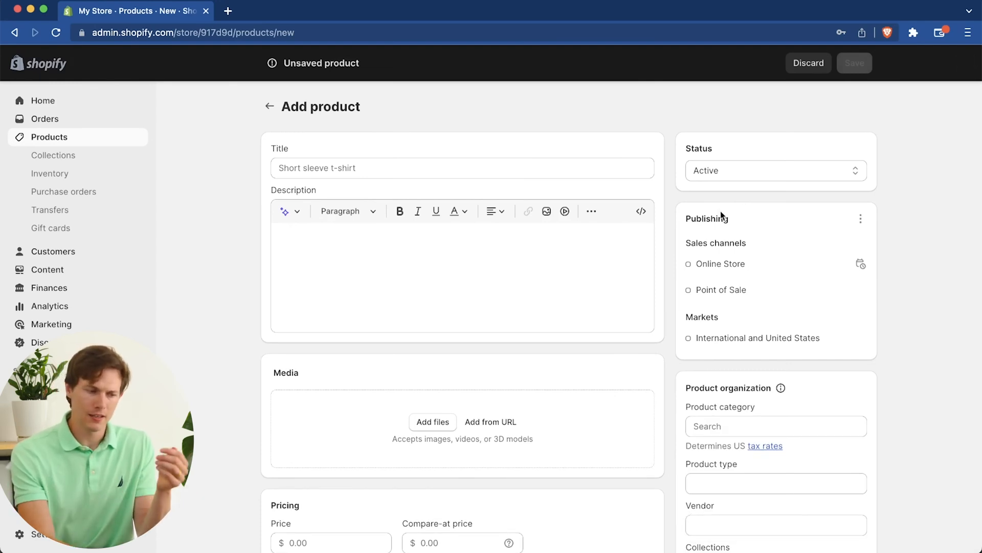
Step: Review the new product form's description, media, pricing and inventory fields, and enter the title "Aurora Hub"
{"action": "left_click", "coordinate": [385, 175]}
{"action": "left_click", "coordinate": [374, 261]}
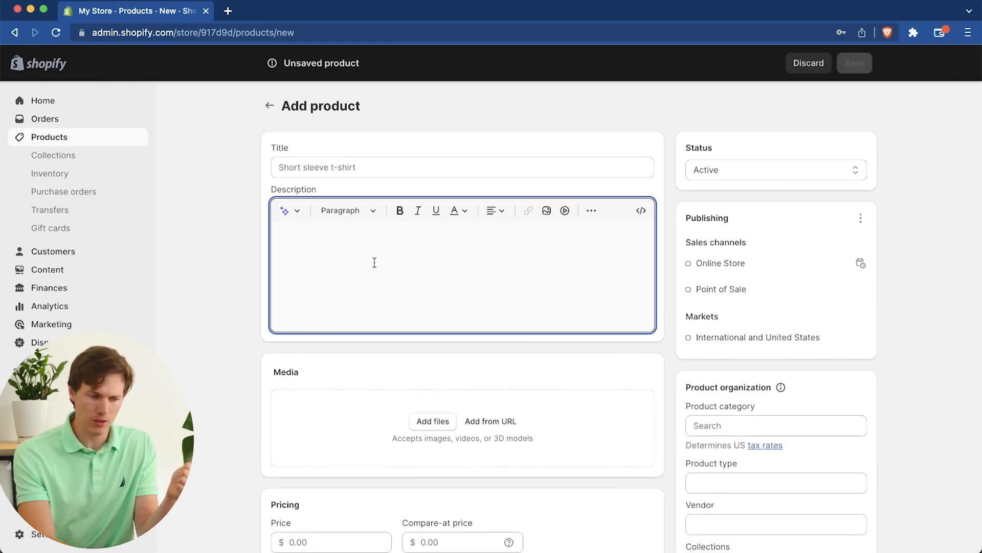
{"action": "scroll", "coordinate": [374, 262], "scroll_direction": "down", "scroll_amount": 5}
{"action": "scroll", "coordinate": [450, 278], "scroll_direction": "down", "scroll_amount": 2}
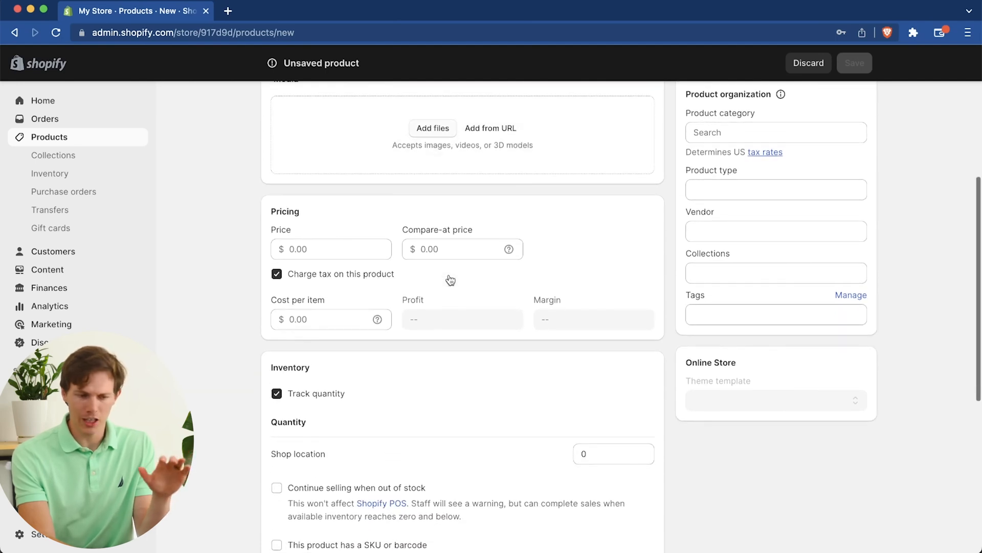
{"action": "scroll", "coordinate": [492, 207], "scroll_direction": "up", "scroll_amount": 7}
{"action": "left_click", "coordinate": [447, 169]}
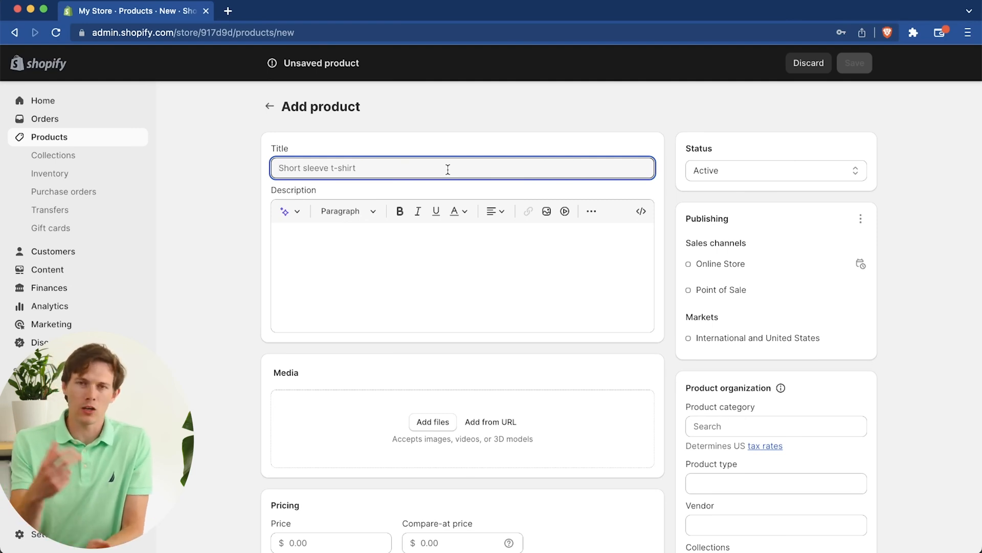
{"action": "type", "text": "Auror"}
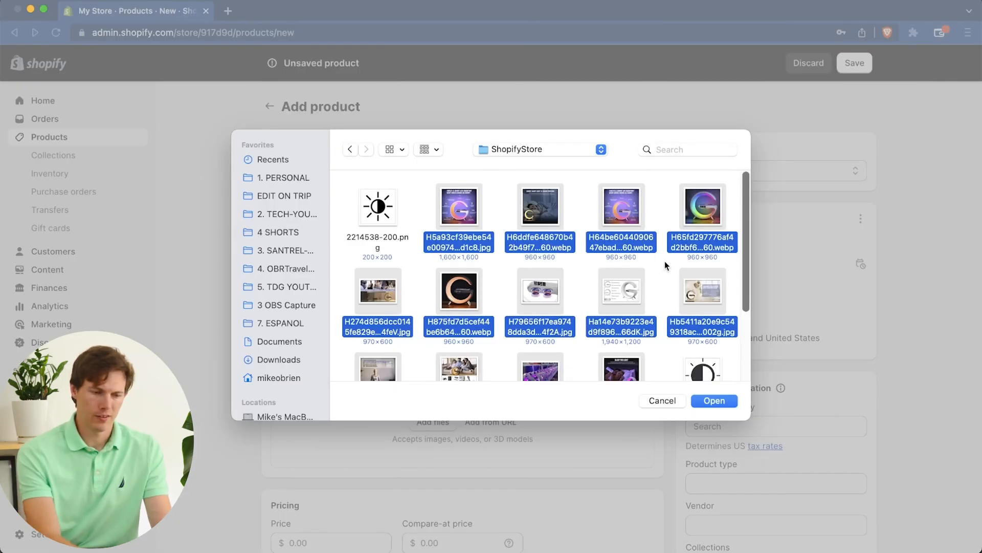
Step: Upload the selected images from the ShopifyStore folder and make the orange-glowing lamp on a black background the first media image
{"action": "left_click", "coordinate": [710, 403]}
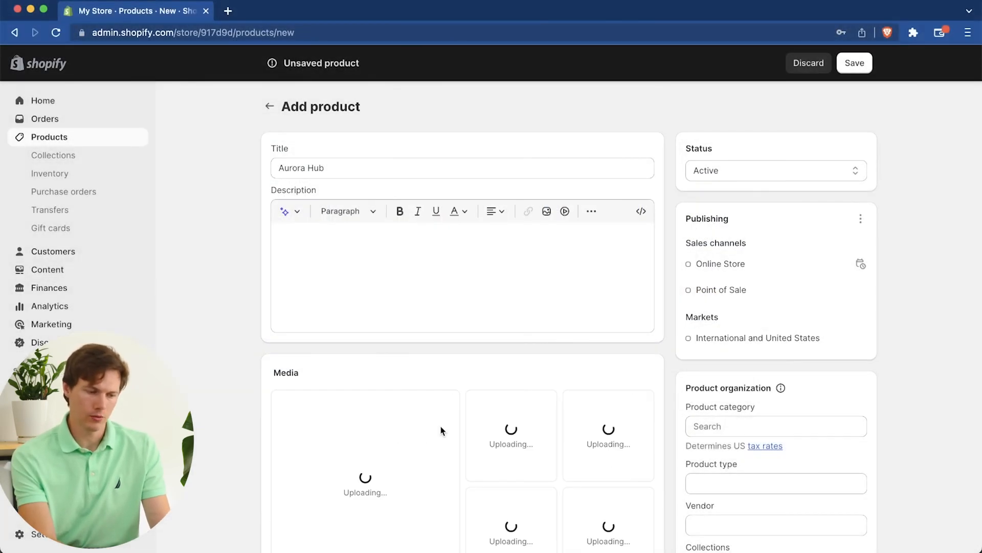
{"action": "scroll", "coordinate": [406, 385], "scroll_direction": "down", "scroll_amount": 5}
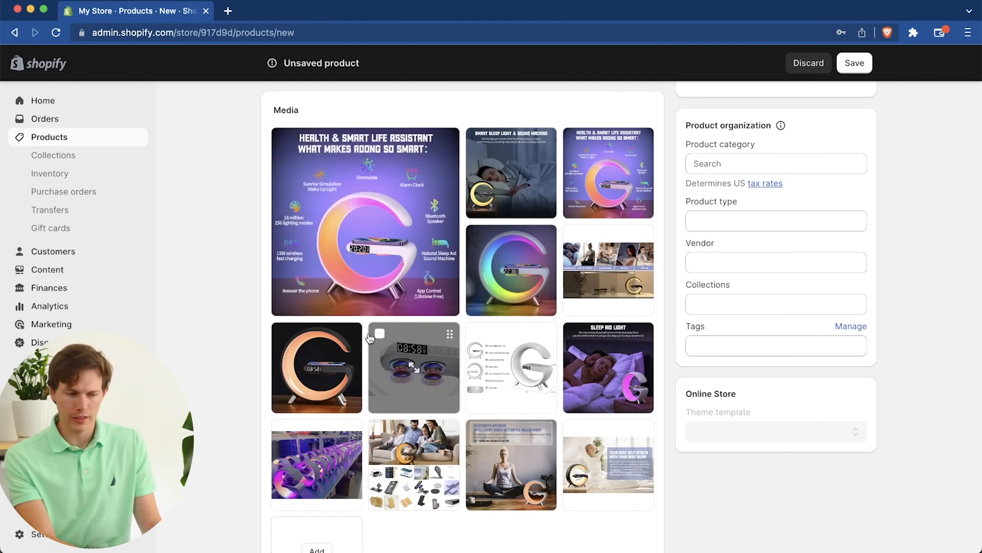
{"action": "left_click_drag", "start_coordinate": [353, 336], "coordinate": [430, 147]}
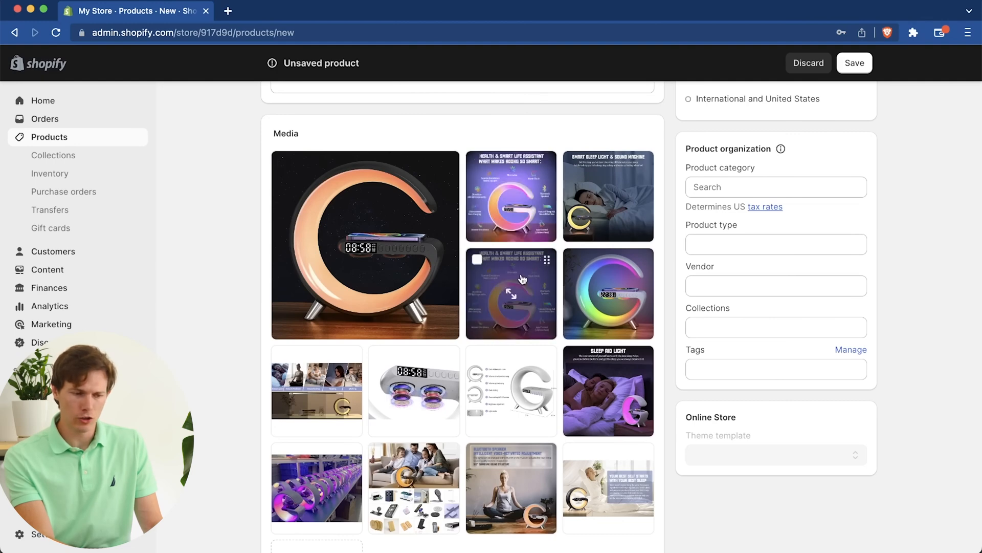
Step: Delete the duplicate Health & Smart Life Assistant image and move the multi-photo collage and Sleep Aid Light images earlier in the media order
{"action": "left_click", "coordinate": [476, 259]}
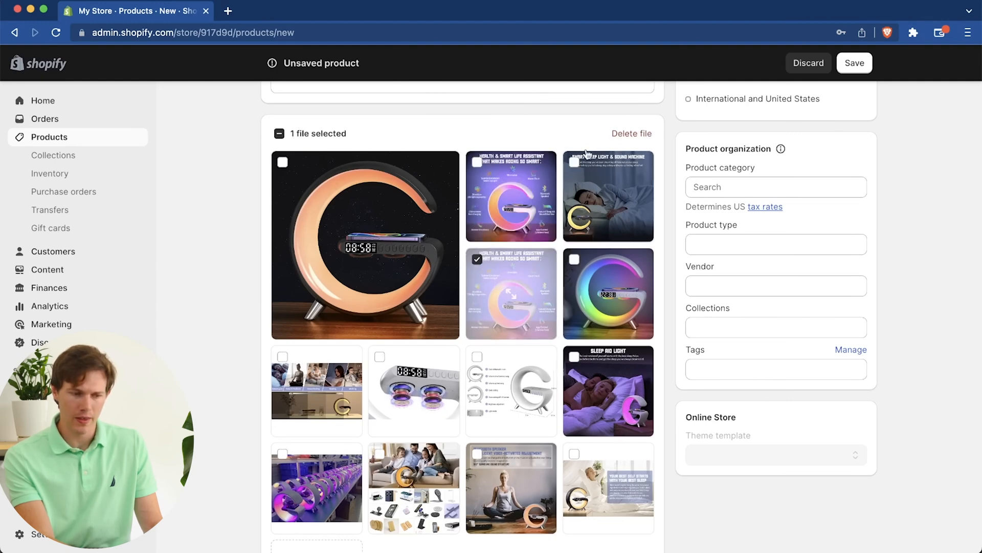
{"action": "left_click", "coordinate": [634, 133]}
{"action": "left_click", "coordinate": [668, 333]}
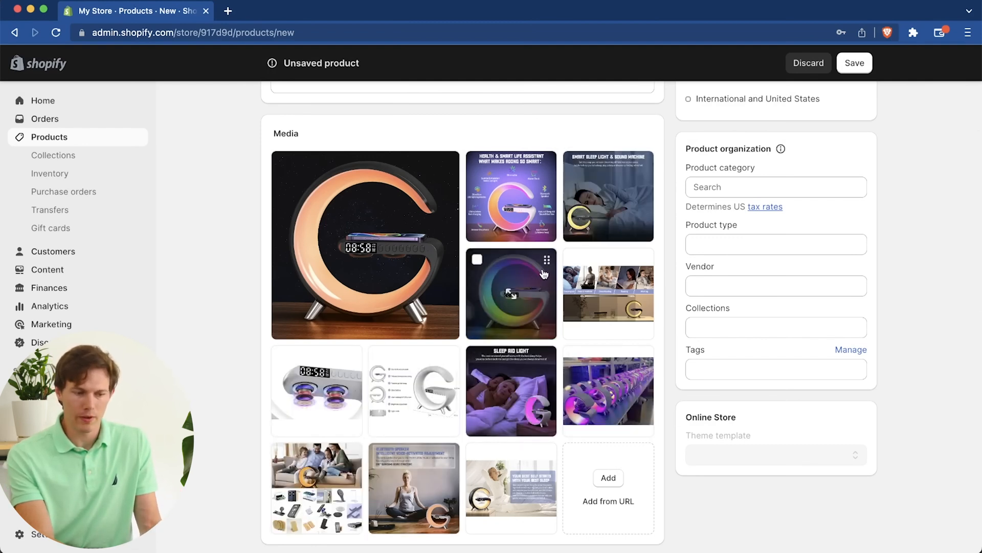
{"action": "left_click_drag", "start_coordinate": [612, 284], "coordinate": [605, 218]}
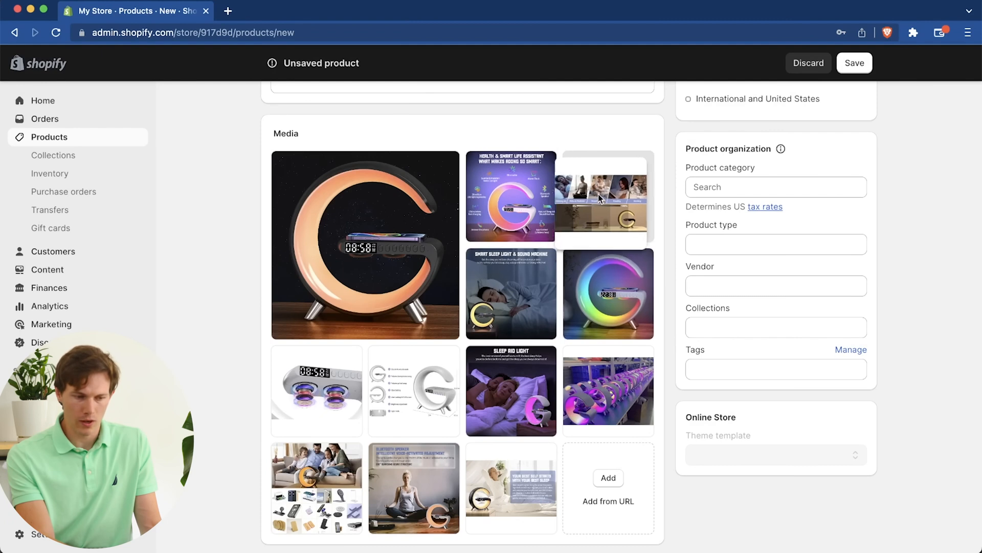
{"action": "left_click_drag", "start_coordinate": [519, 407], "coordinate": [616, 307]}
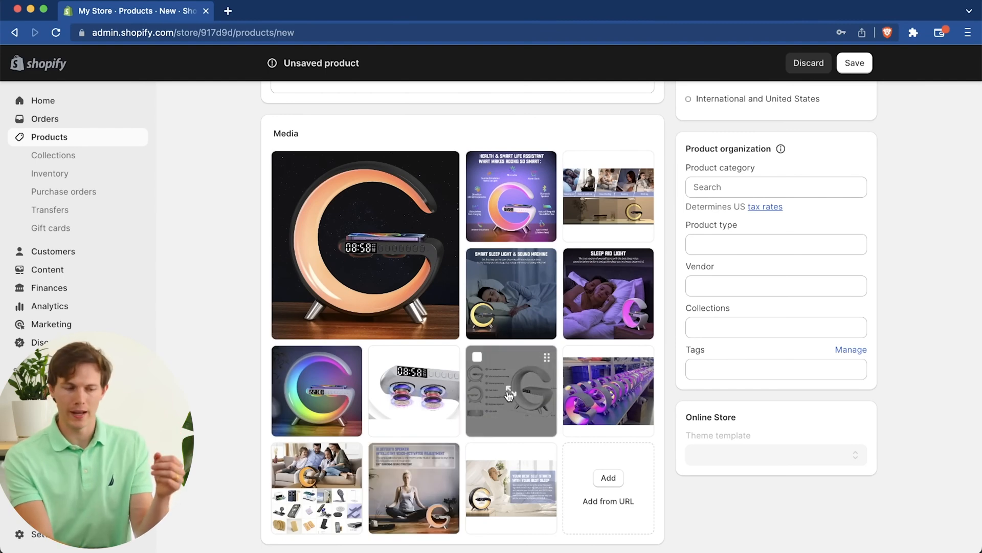
Step: Generate and keep a Persuasive product description from keywords covering a phone charger, white noise while sleeping, natural colored wake-up light and rainbow colors
{"action": "scroll", "coordinate": [509, 394], "scroll_direction": "up", "scroll_amount": 4}
{"action": "scroll", "coordinate": [509, 396], "scroll_direction": "down", "scroll_amount": 2}
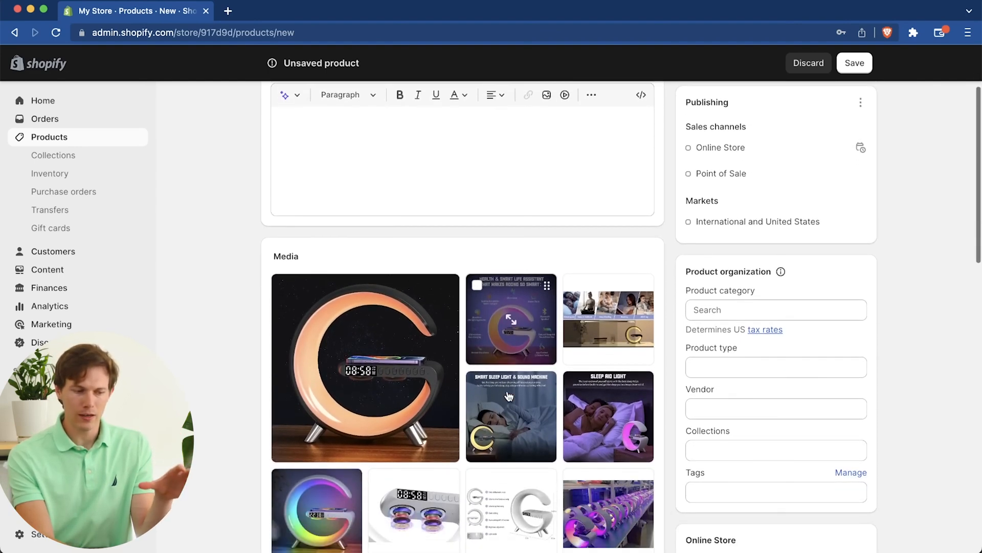
{"action": "scroll", "coordinate": [365, 173], "scroll_direction": "up", "scroll_amount": 2}
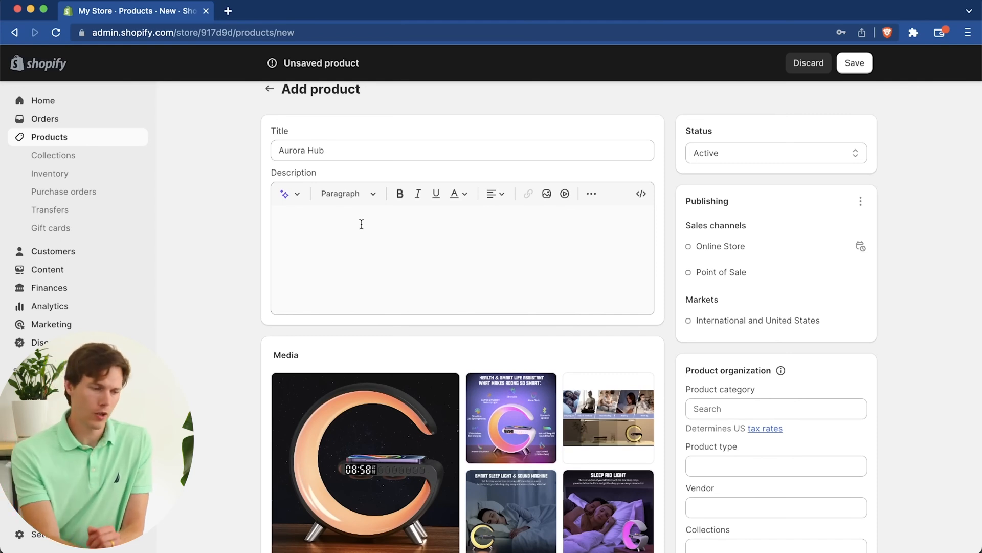
{"action": "left_click", "coordinate": [287, 198]}
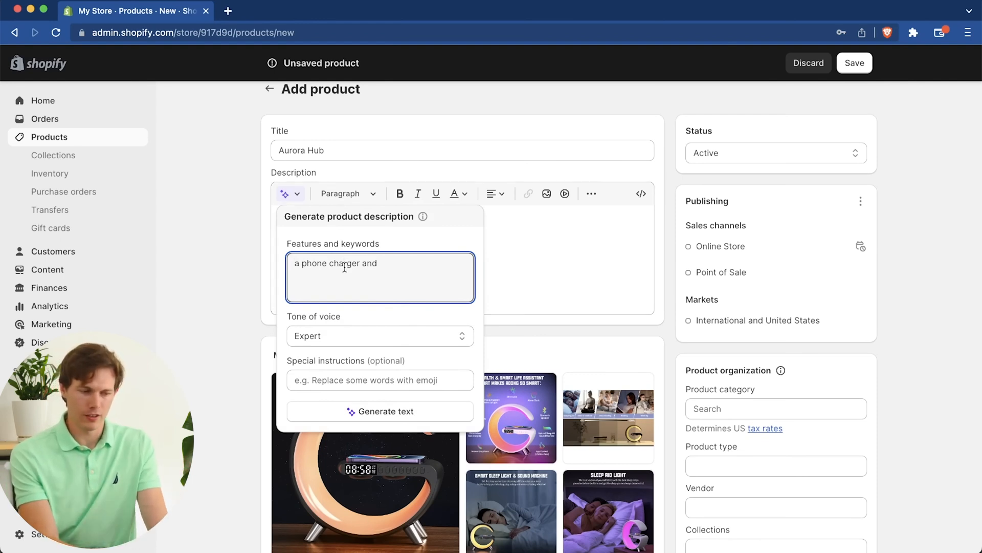
{"action": "left_click", "coordinate": [412, 336]}
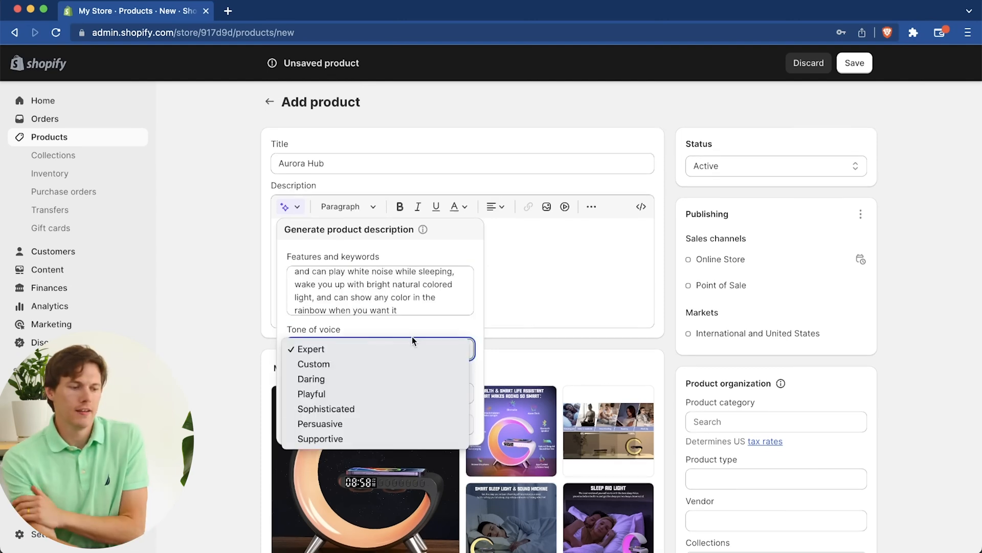
{"action": "left_click", "coordinate": [377, 423]}
{"action": "left_click", "coordinate": [390, 425]}
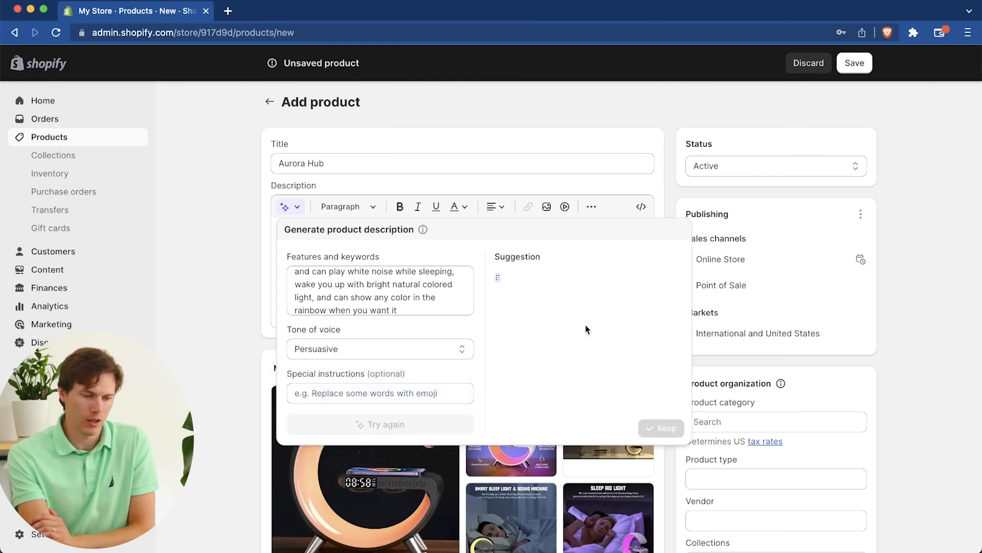
{"action": "left_click", "coordinate": [660, 429]}
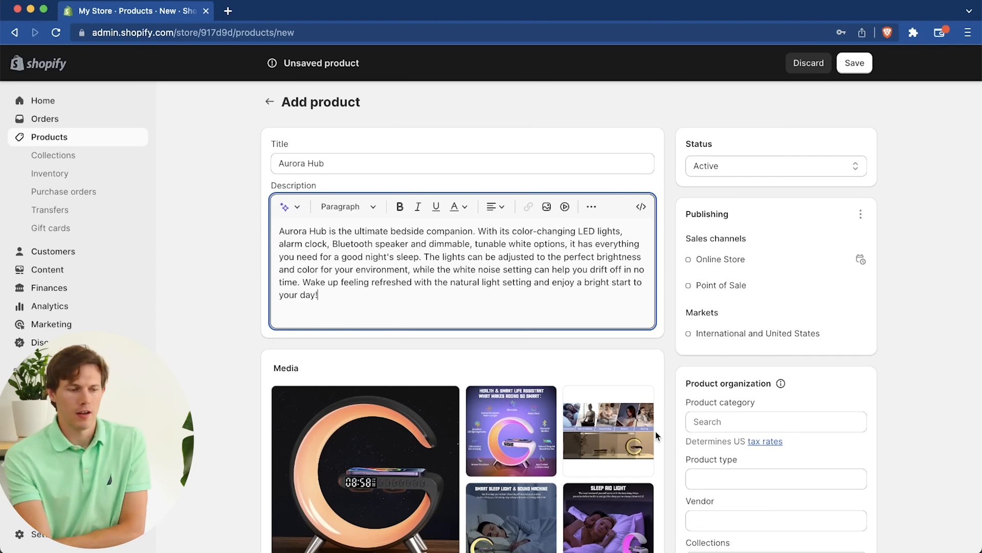
Step: Set the product's price to $39.99 and its compare-at price to $49.99
{"action": "left_click", "coordinate": [426, 168]}
{"action": "scroll", "coordinate": [475, 289], "scroll_direction": "down", "scroll_amount": 10}
{"action": "scroll", "coordinate": [476, 291], "scroll_direction": "up", "scroll_amount": 1}
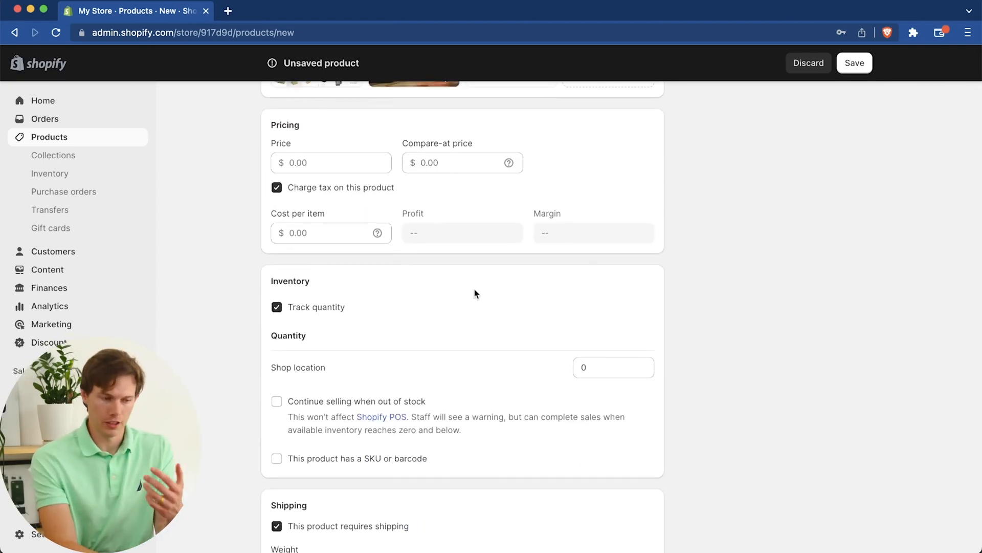
{"action": "left_click", "coordinate": [337, 164]}
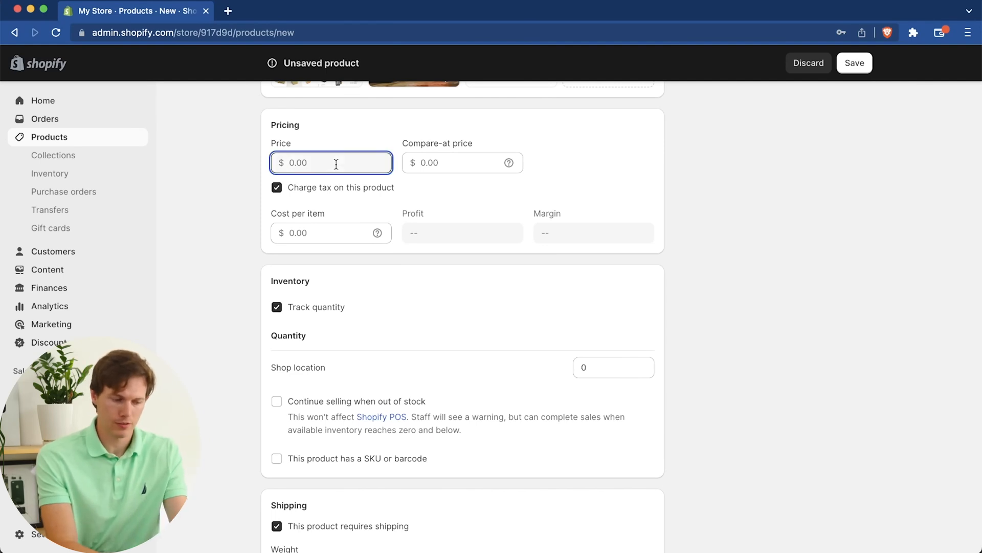
{"action": "type", "text": "39.99"}
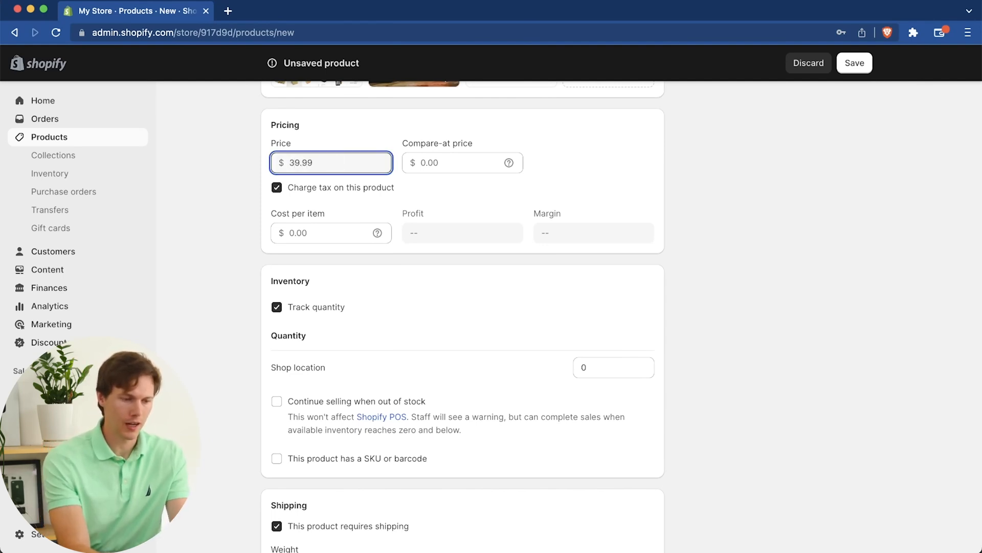
{"action": "key", "text": "Tab"}
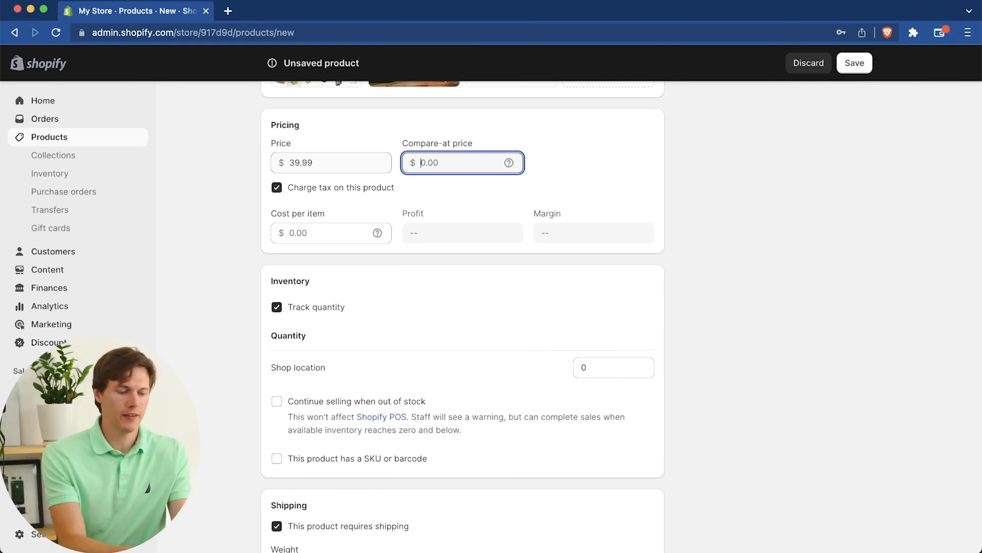
{"action": "type", "text": "49.99"}
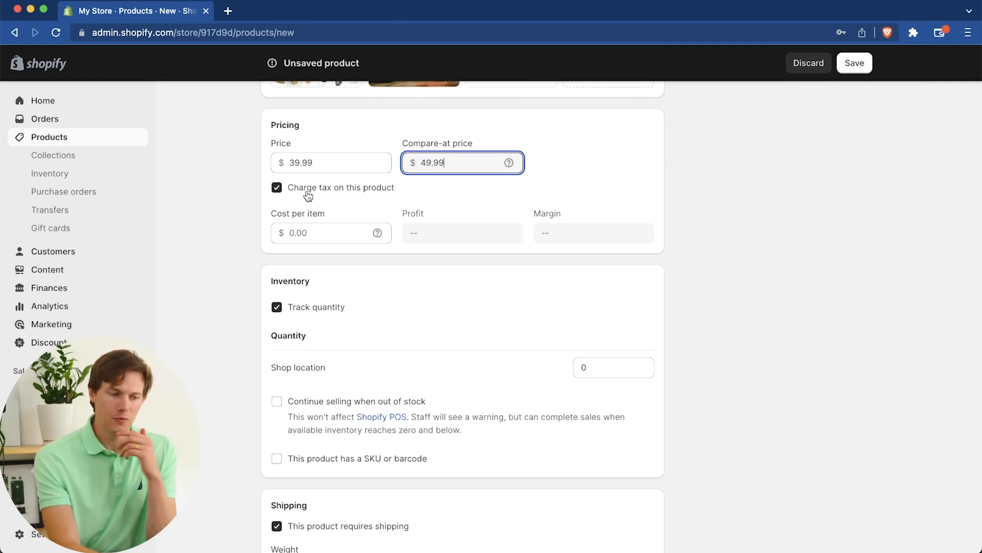
Step: Set the product's cost per item to $13.00 and check the calculated profit
{"action": "scroll", "coordinate": [410, 202], "scroll_direction": "down", "scroll_amount": 3}
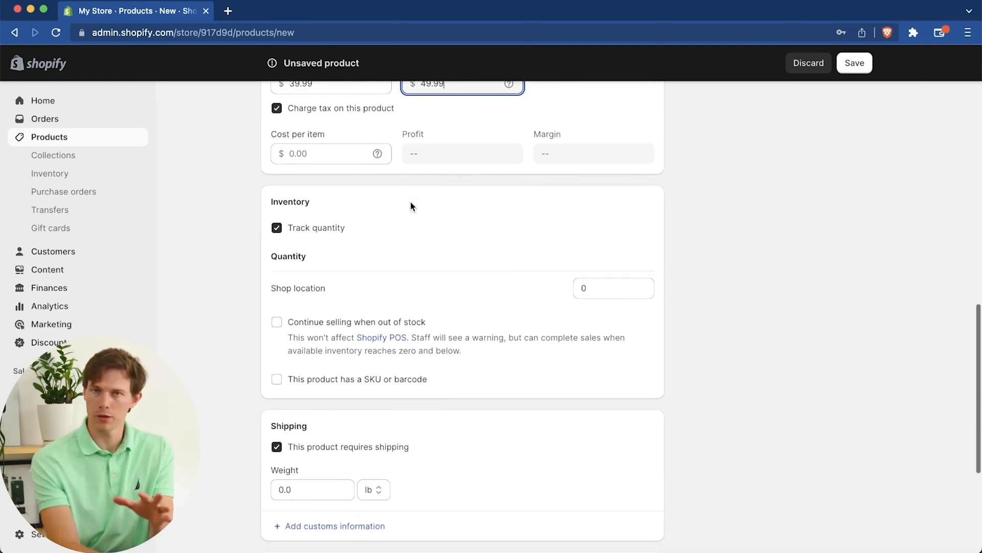
{"action": "scroll", "coordinate": [397, 201], "scroll_direction": "up", "scroll_amount": 2}
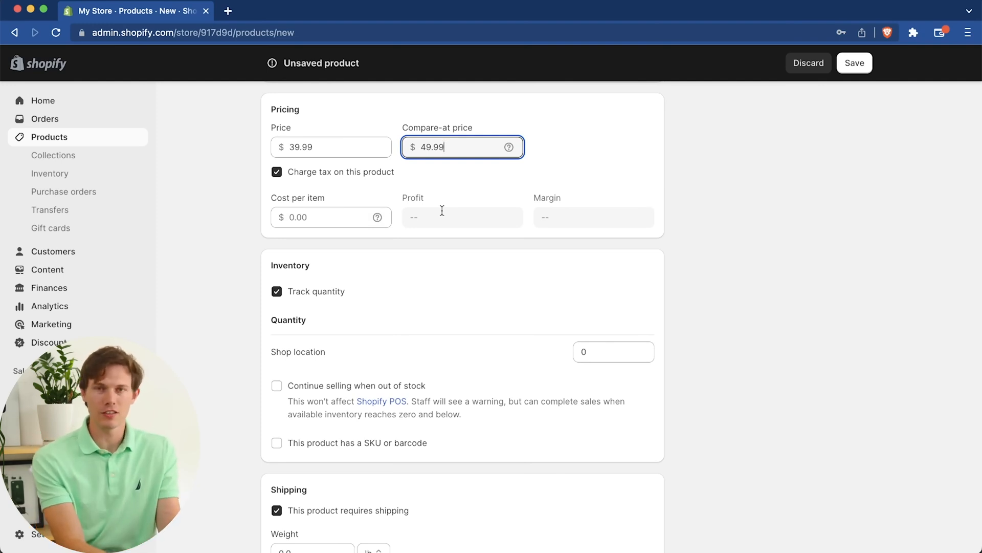
{"action": "left_click", "coordinate": [347, 211]}
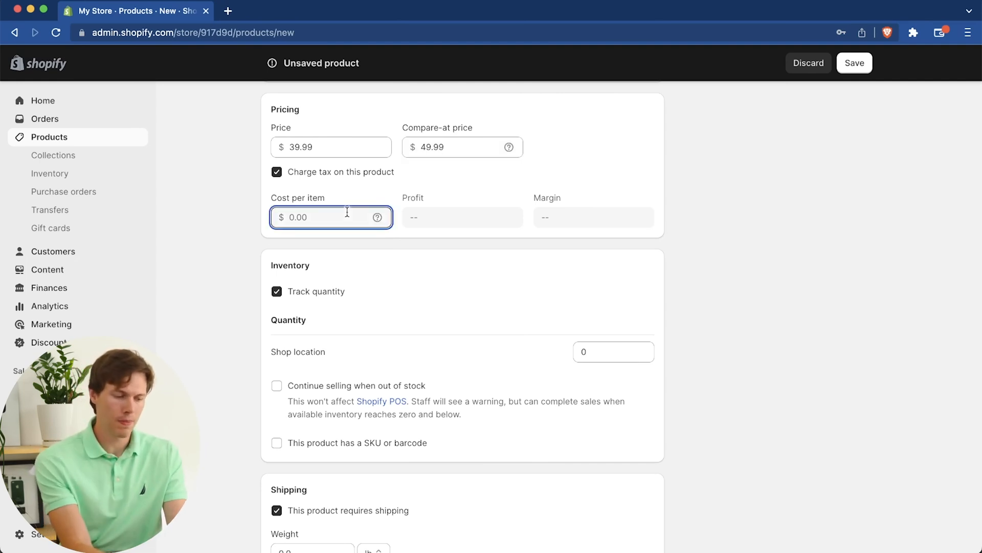
{"action": "type", "text": "13.00"}
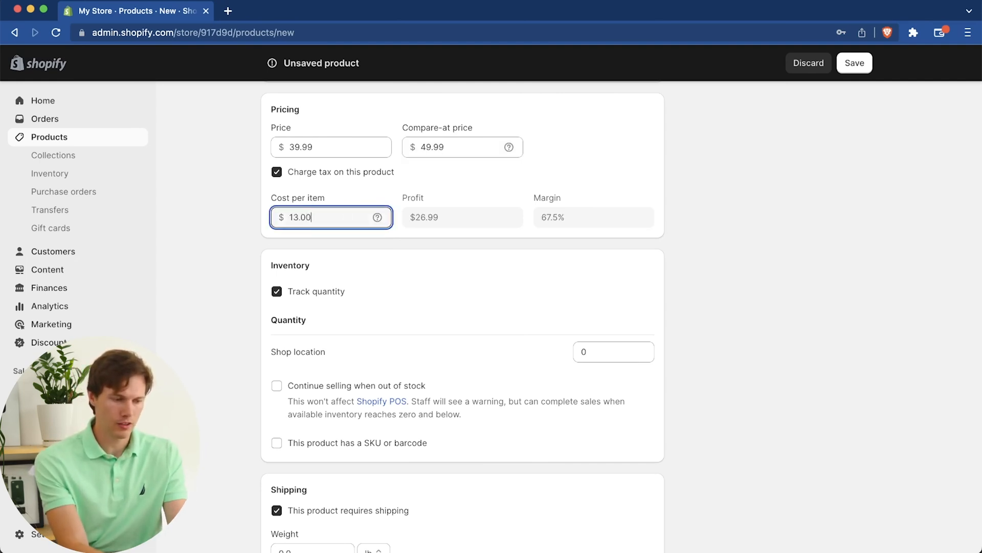
{"action": "left_click", "coordinate": [445, 218]}
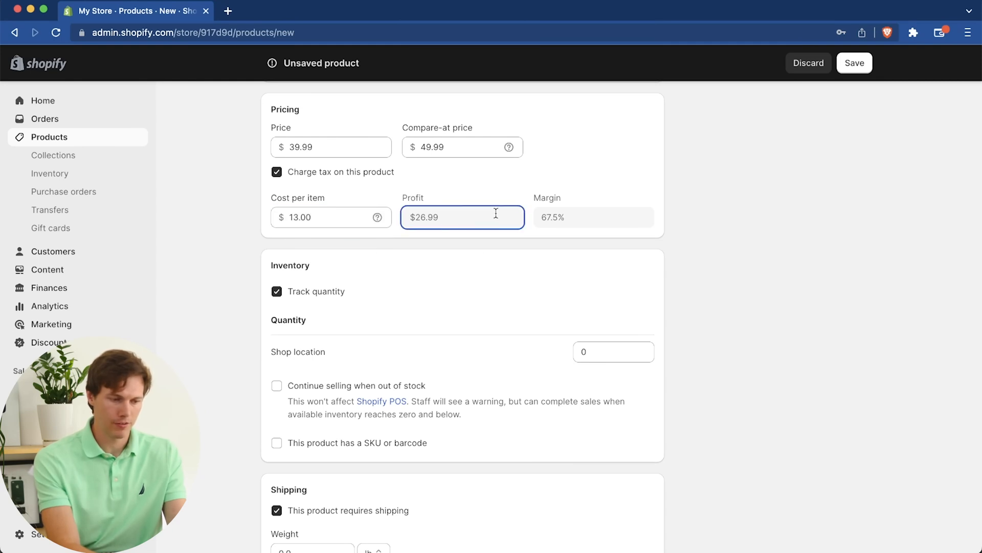
Step: Set the inventory quantity at the shop location to 250
{"action": "scroll", "coordinate": [581, 213], "scroll_direction": "down", "scroll_amount": 5}
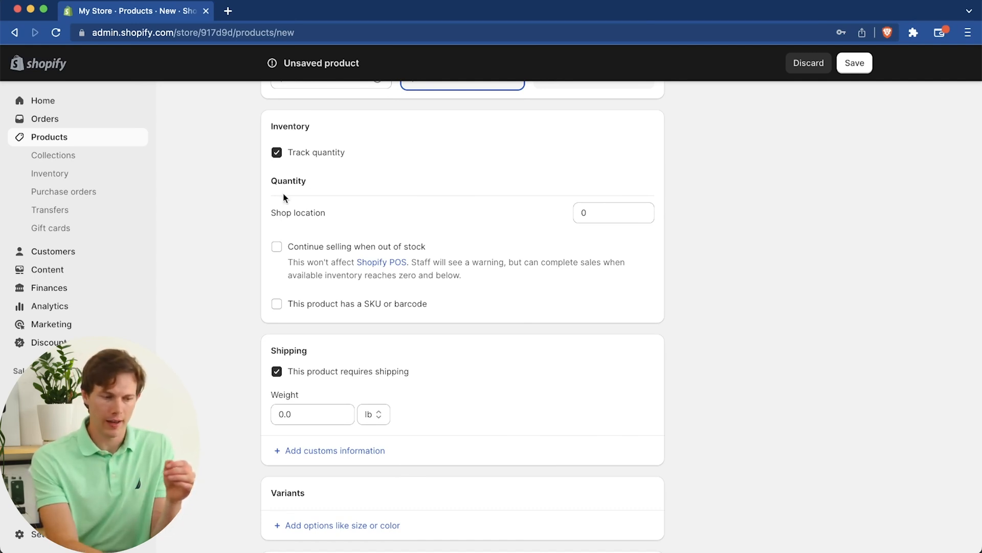
{"action": "left_click", "coordinate": [594, 217]}
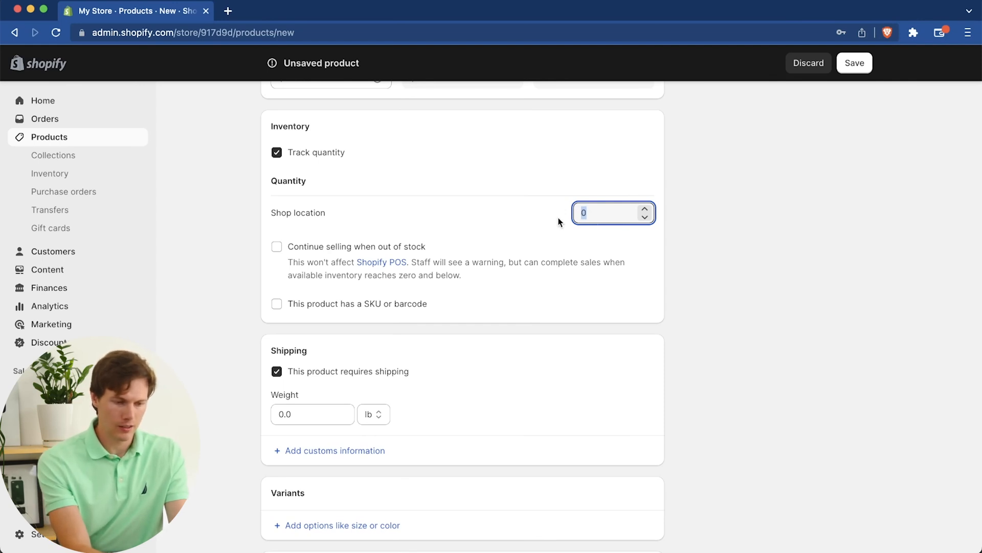
{"action": "type", "text": "250"}
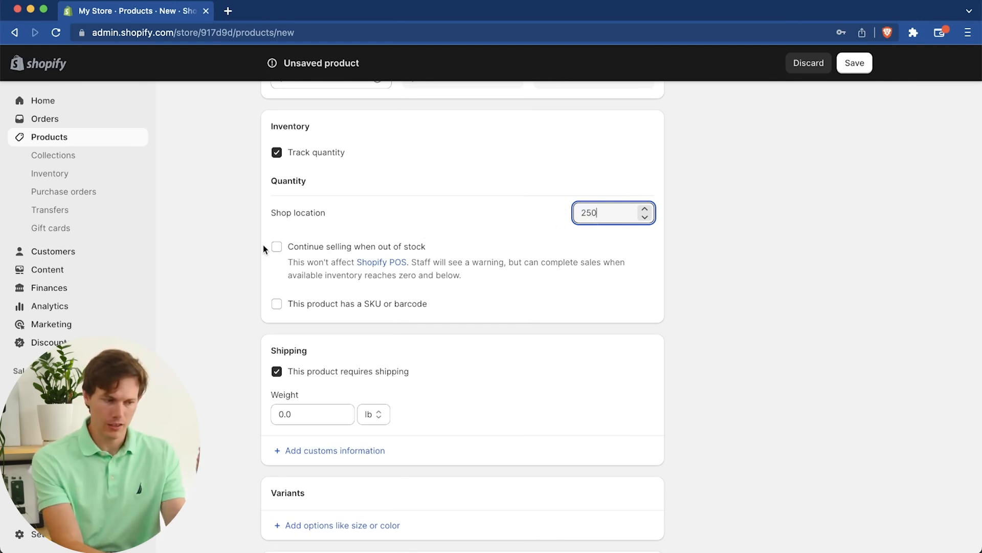
Step: Mark the product as having a SKU or barcode and enter 10001 as the SKU
{"action": "left_click", "coordinate": [276, 304]}
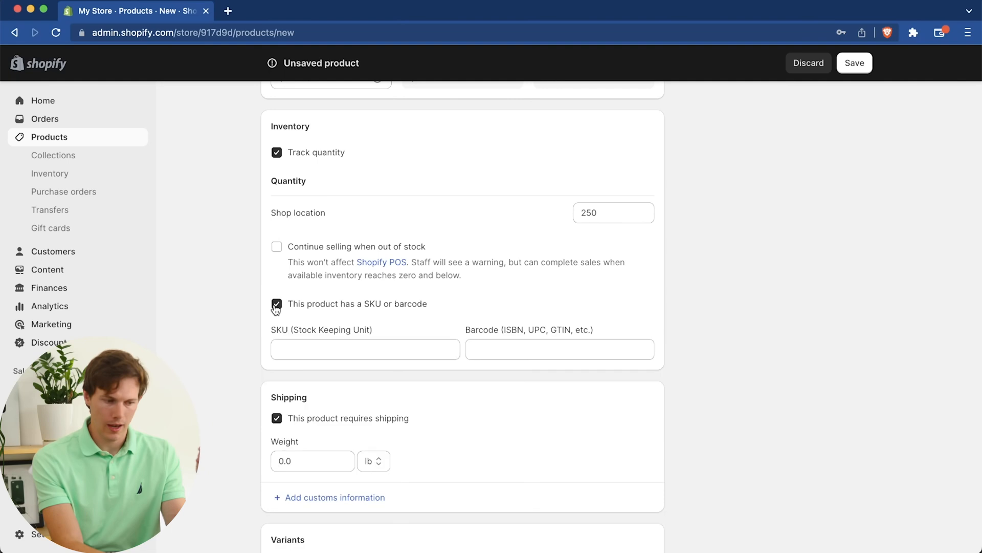
{"action": "left_click", "coordinate": [310, 350]}
{"action": "type", "text": "10001"}
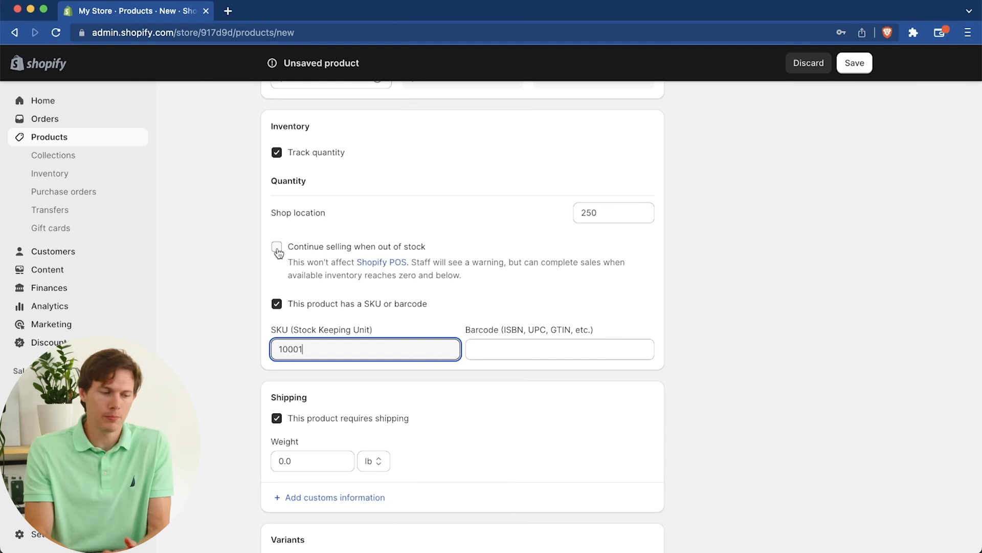
Step: Set the product's shipping weight to 3.5 lb
{"action": "scroll", "coordinate": [601, 274], "scroll_direction": "down", "scroll_amount": 4}
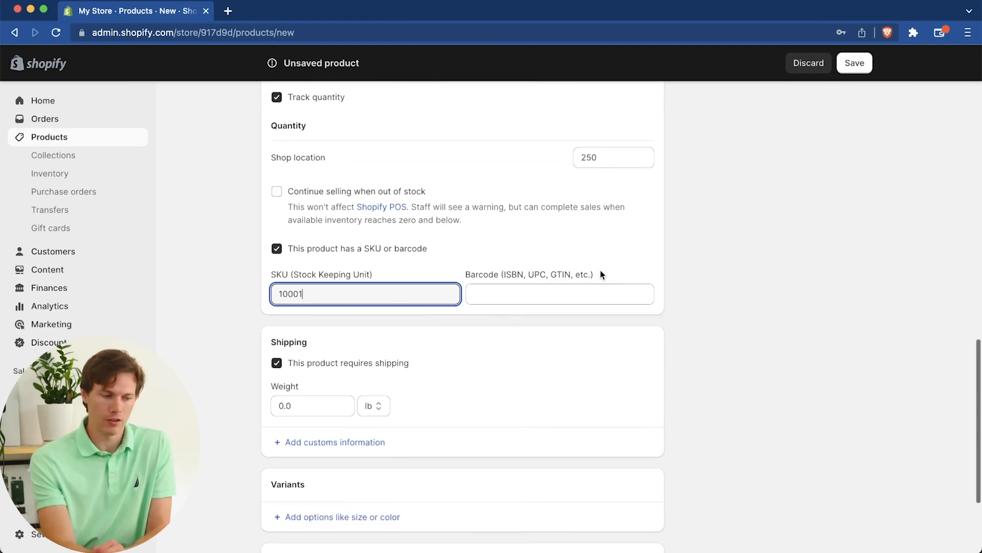
{"action": "left_click", "coordinate": [307, 279]}
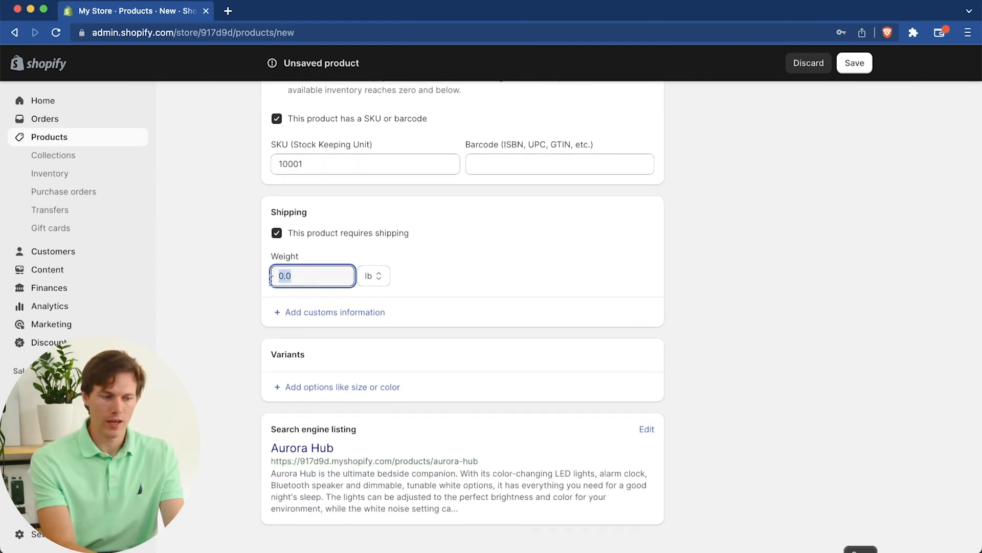
{"action": "type", "text": "3.5"}
Step: Add a Color variant option to the product with the values Black and White
{"action": "scroll", "coordinate": [263, 279], "scroll_direction": "down", "scroll_amount": 1}
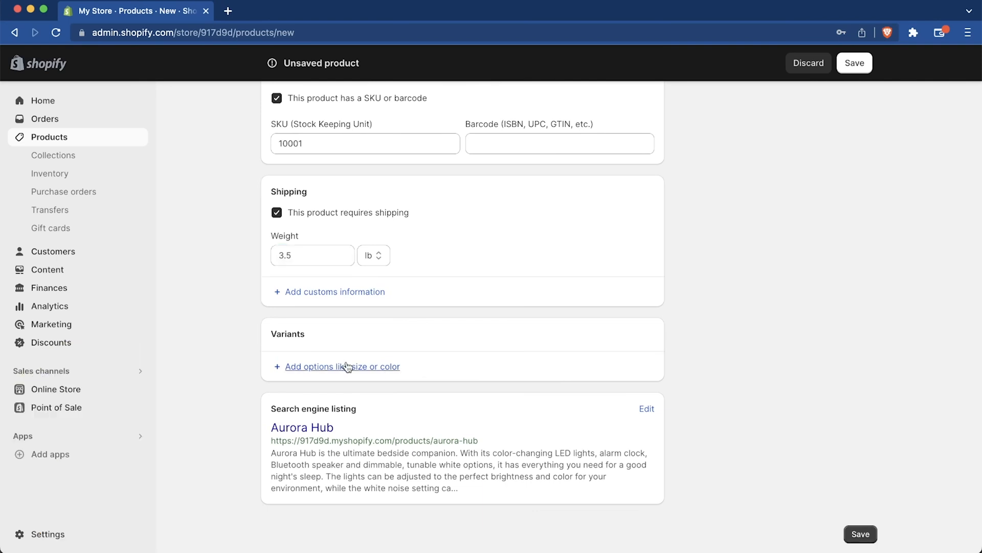
{"action": "left_click", "coordinate": [276, 370]}
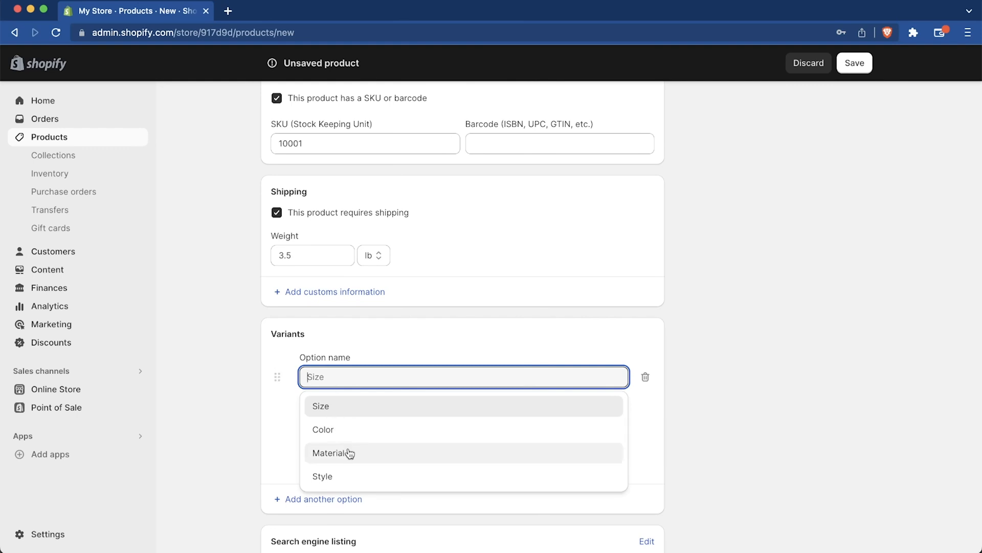
{"action": "scroll", "coordinate": [322, 428], "scroll_direction": "down", "scroll_amount": 1}
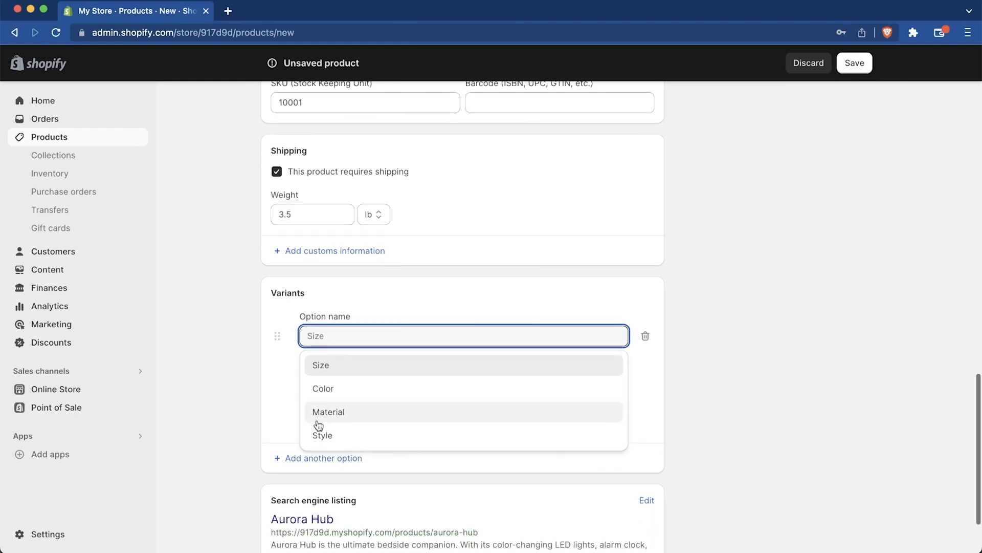
{"action": "left_click", "coordinate": [370, 388]}
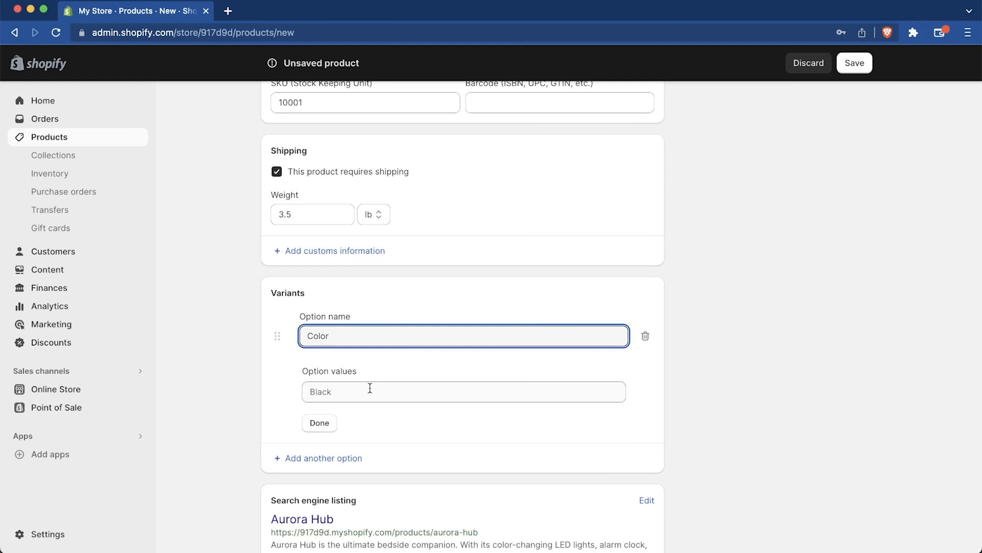
{"action": "left_click", "coordinate": [370, 388]}
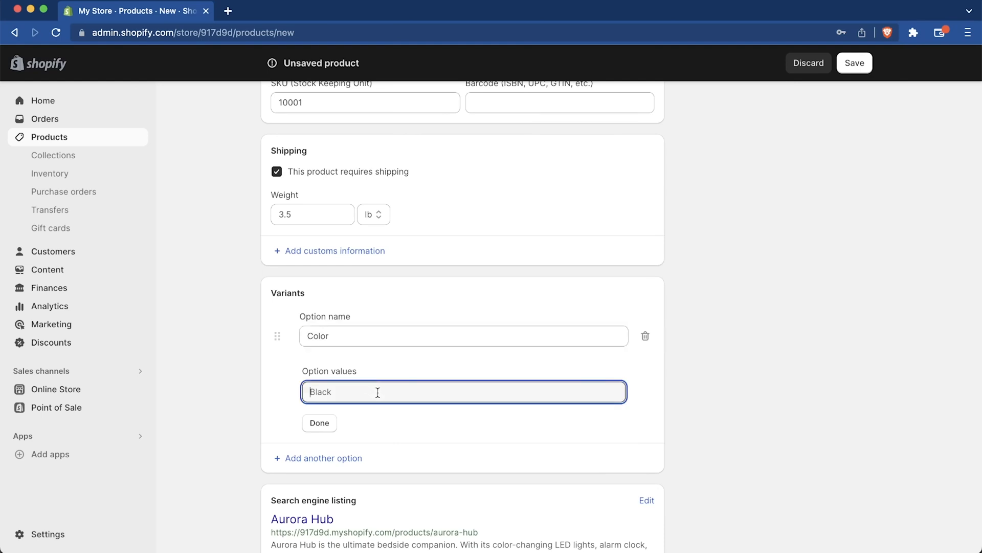
{"action": "type", "text": "Black"}
{"action": "key", "text": "Return"}
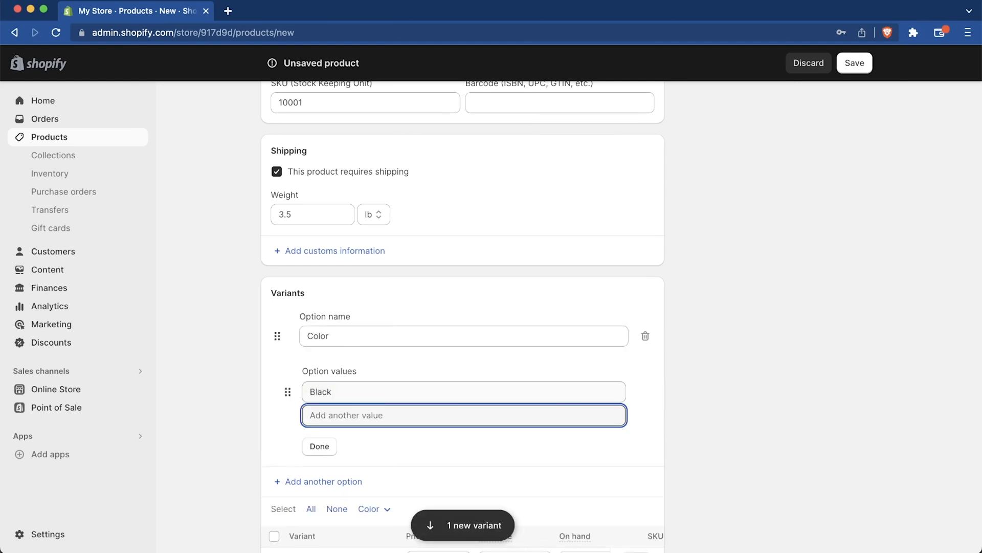
{"action": "type", "text": "White"}
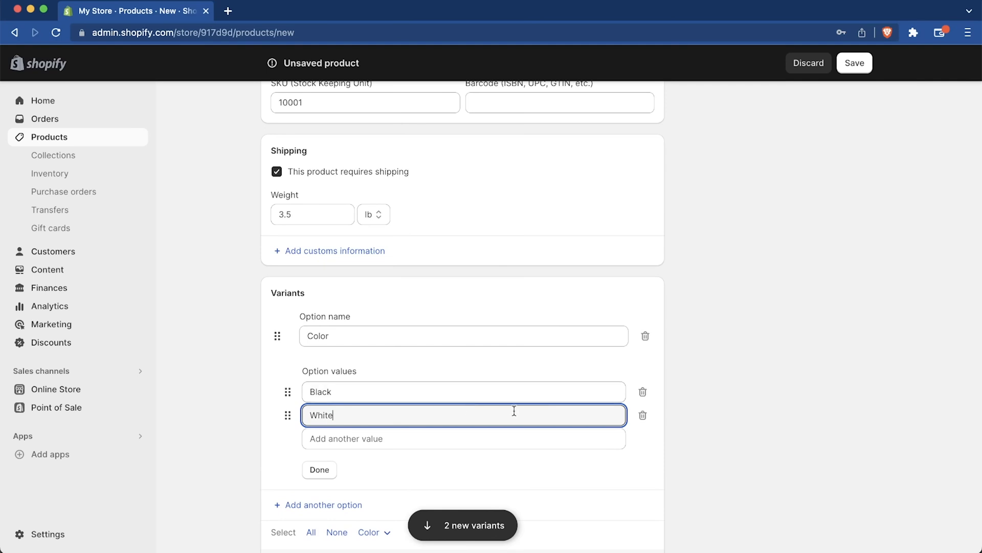
{"action": "scroll", "coordinate": [502, 451], "scroll_direction": "up", "scroll_amount": 20}
{"action": "scroll", "coordinate": [502, 452], "scroll_direction": "up", "scroll_amount": 2}
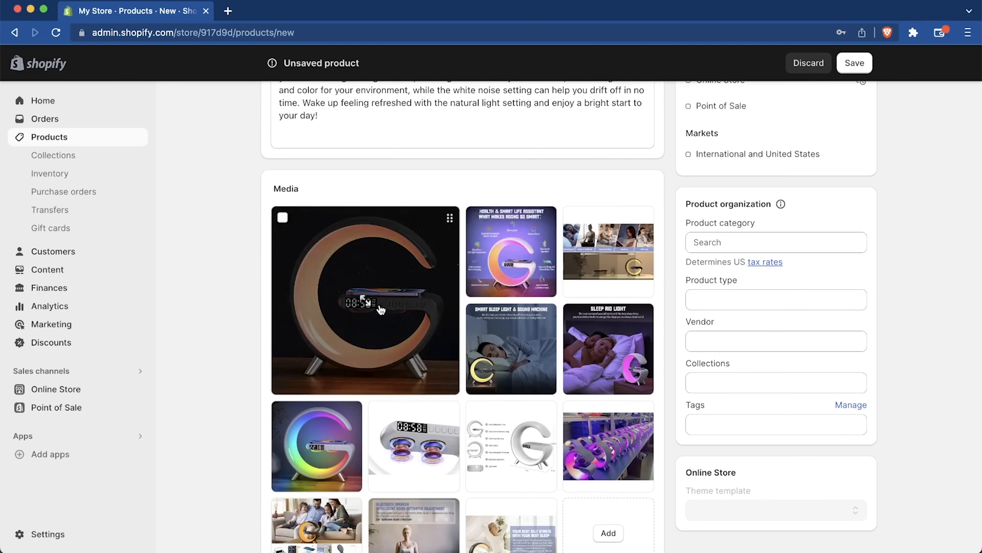
Step: Set the White variant's available quantity to 250 and the Black variant's on-hand quantity to 250
{"action": "scroll", "coordinate": [419, 345], "scroll_direction": "down", "scroll_amount": 20}
{"action": "scroll", "coordinate": [421, 344], "scroll_direction": "down", "scroll_amount": 5}
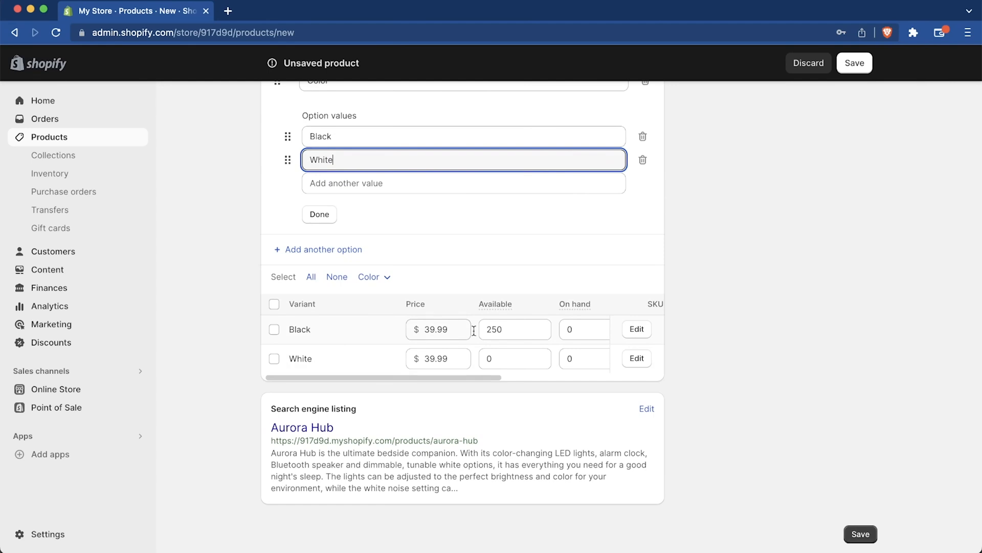
{"action": "left_click", "coordinate": [503, 354]}
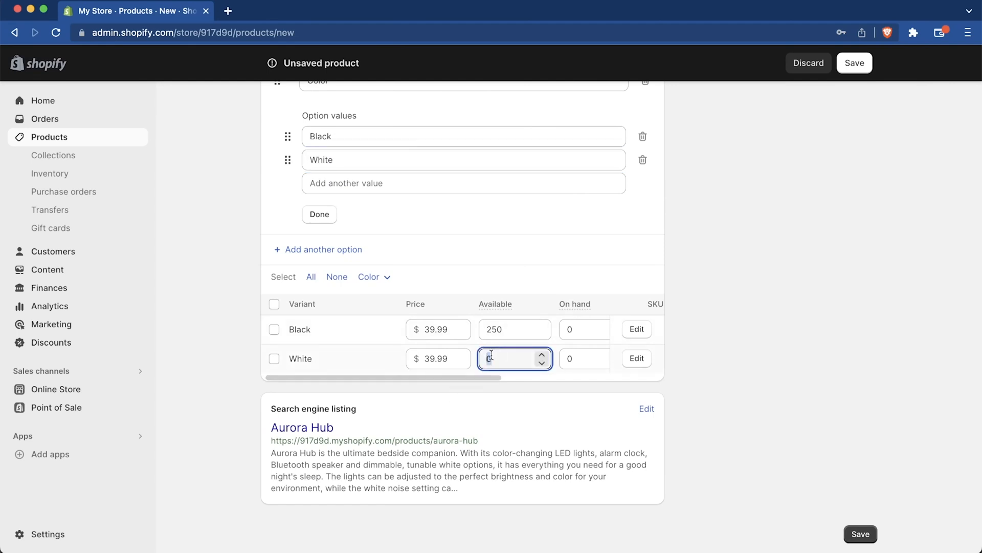
{"action": "type", "text": "250"}
{"action": "left_click", "coordinate": [580, 334]}
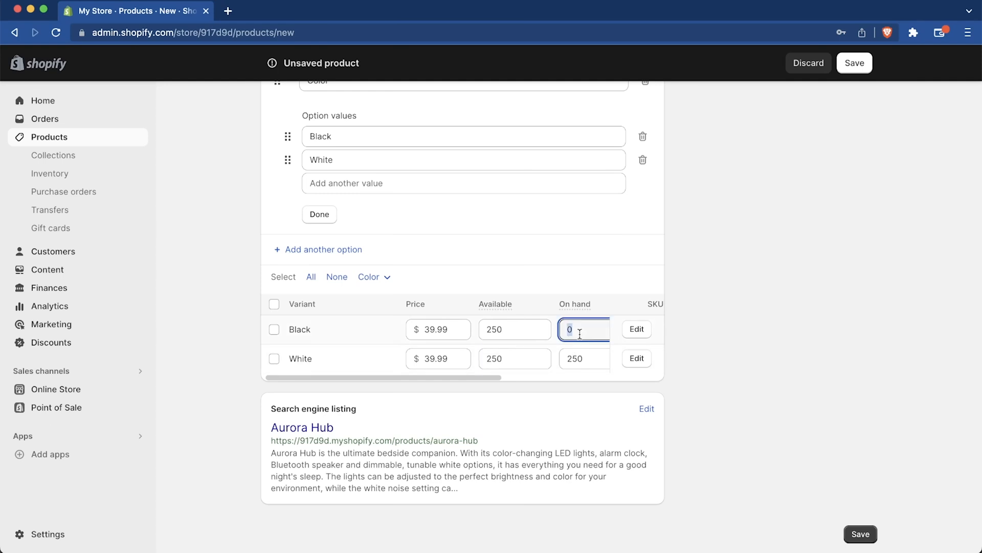
{"action": "type", "text": "250"}
{"action": "left_click", "coordinate": [446, 371]}
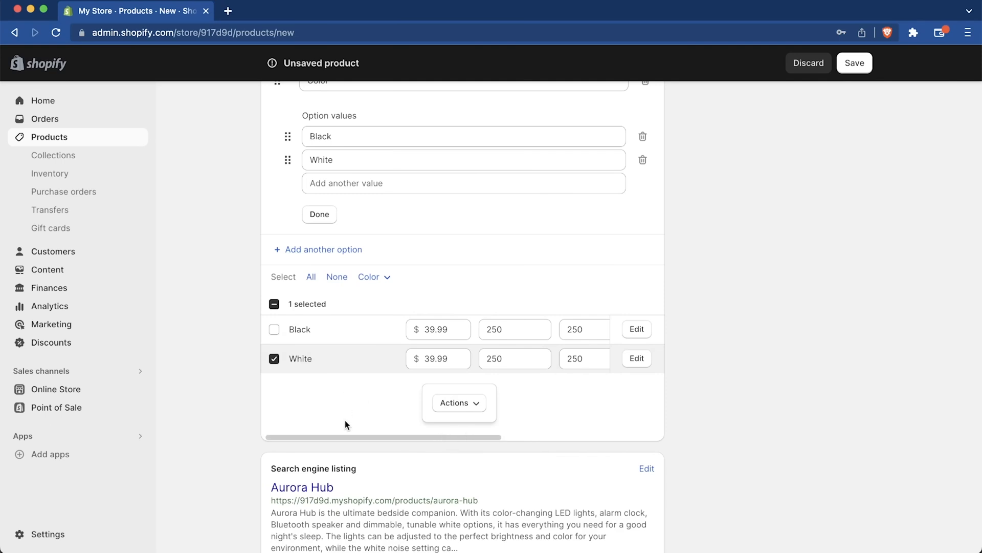
{"action": "left_click", "coordinate": [274, 359]}
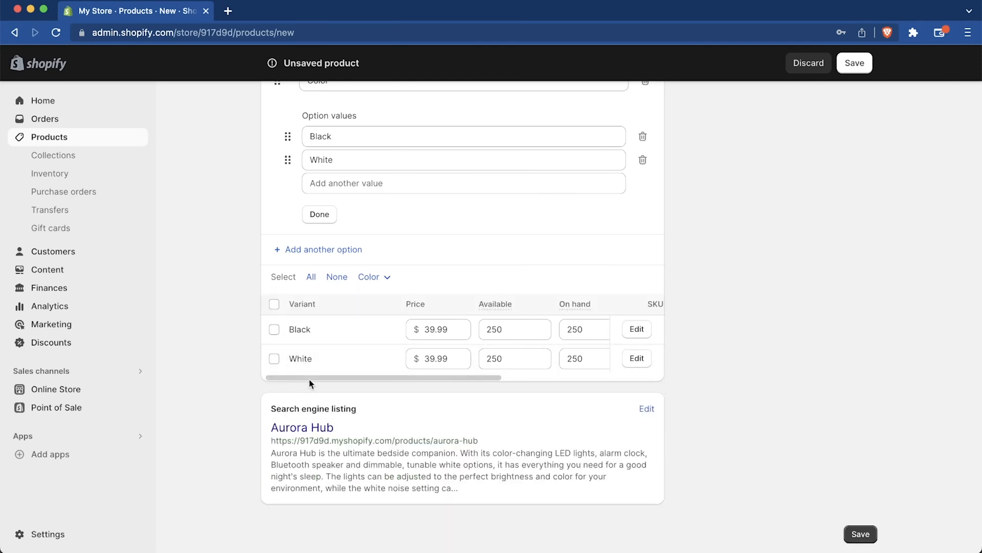
{"action": "left_click_drag", "start_coordinate": [307, 376], "coordinate": [443, 370]}
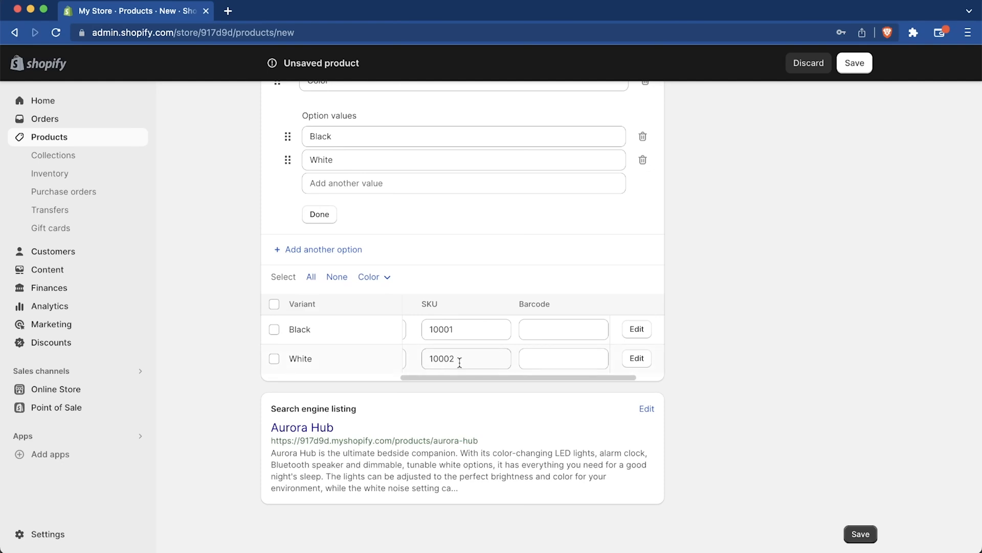
{"action": "left_click_drag", "start_coordinate": [462, 377], "coordinate": [331, 379]}
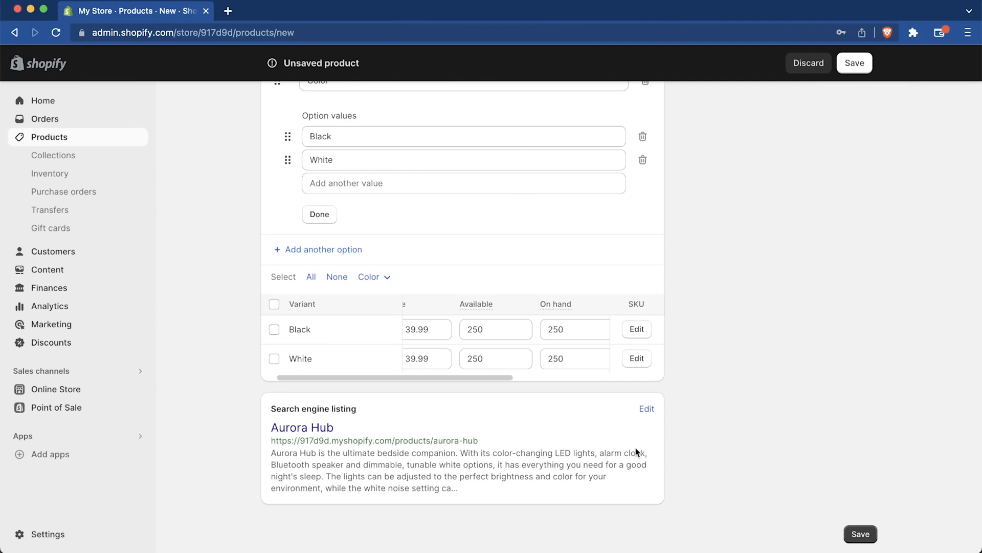
Step: Open the product's search engine listing for editing and examine its meta description and URL handle
{"action": "scroll", "coordinate": [636, 447], "scroll_direction": "up", "scroll_amount": 15}
{"action": "scroll", "coordinate": [476, 273], "scroll_direction": "up", "scroll_amount": 5}
{"action": "scroll", "coordinate": [476, 275], "scroll_direction": "down", "scroll_amount": 15}
{"action": "left_click", "coordinate": [647, 402]}
{"action": "scroll", "coordinate": [512, 471], "scroll_direction": "down", "scroll_amount": 3}
{"action": "scroll", "coordinate": [475, 485], "scroll_direction": "down", "scroll_amount": 1}
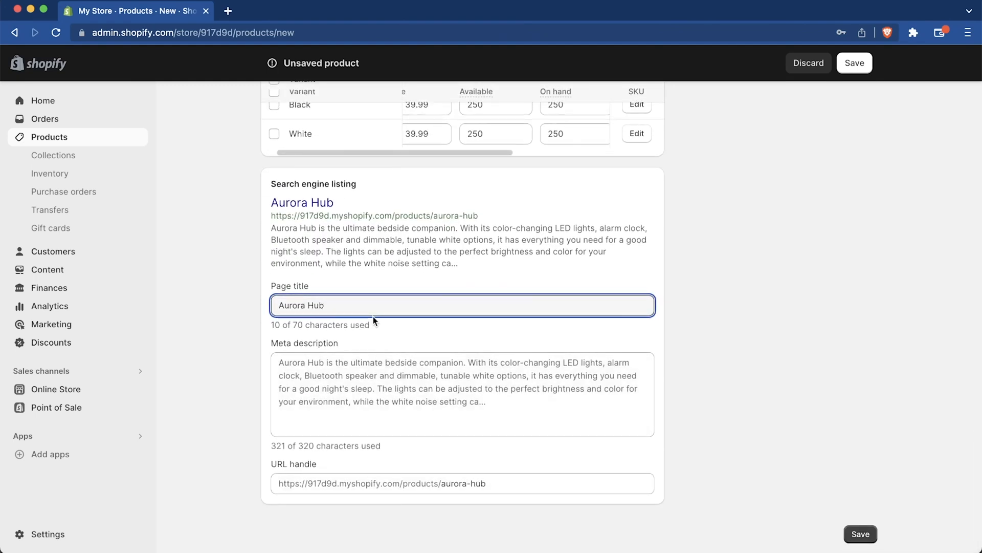
{"action": "left_click", "coordinate": [394, 380]}
{"action": "scroll", "coordinate": [412, 453], "scroll_direction": "down", "scroll_amount": 1}
{"action": "left_click", "coordinate": [498, 485]}
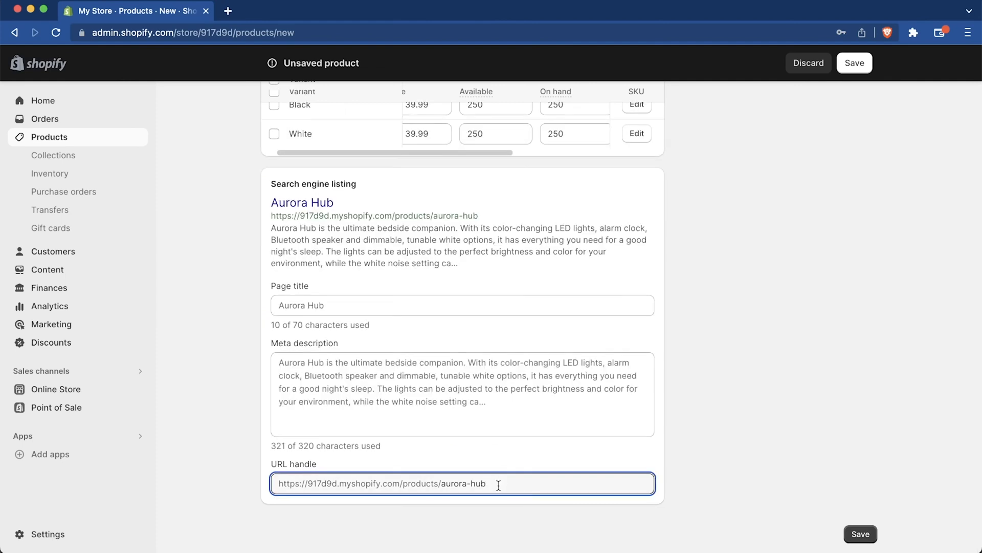
{"action": "key", "text": "Left"}
{"action": "key", "text": "Left"}
{"action": "key", "text": "Left"}
{"action": "key", "text": "Left"}
{"action": "key", "text": "Left"}
{"action": "key", "text": "Left"}
{"action": "key", "text": "Left"}
{"action": "key", "text": "Left"}
{"action": "key", "text": "Left"}
{"action": "key", "text": "Left"}
{"action": "key", "text": "shift+super+Right"}
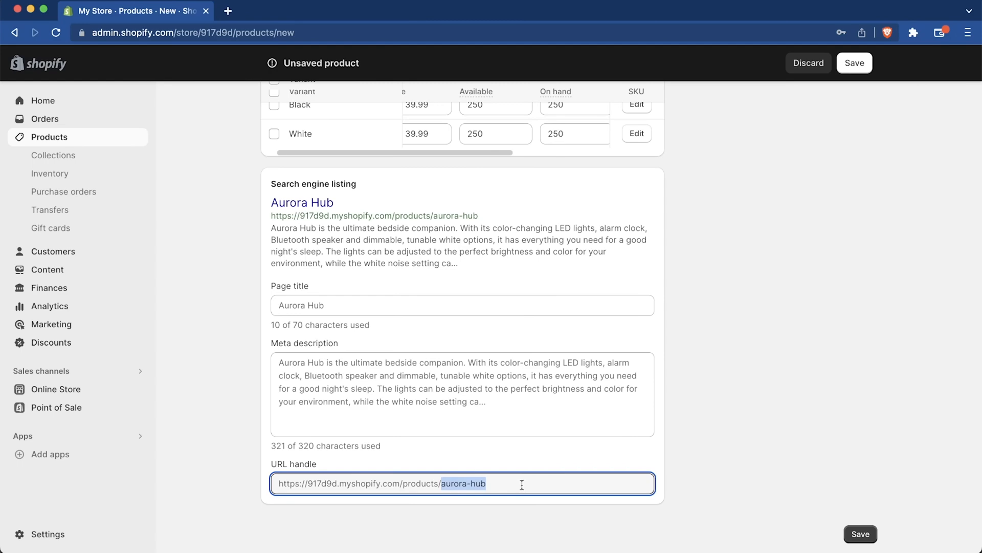
Step: Set the search engine listing's page title to "Aurora Hub - The Ultimate Phone Hub - w/ Color LEDs, clock, speaker"
{"action": "left_click", "coordinate": [501, 416]}
{"action": "left_click", "coordinate": [439, 305]}
{"action": "type", "text": "Aurora Hub - The Ultimate Phone Hub - w/ Color LEDs, clock, speaker"}
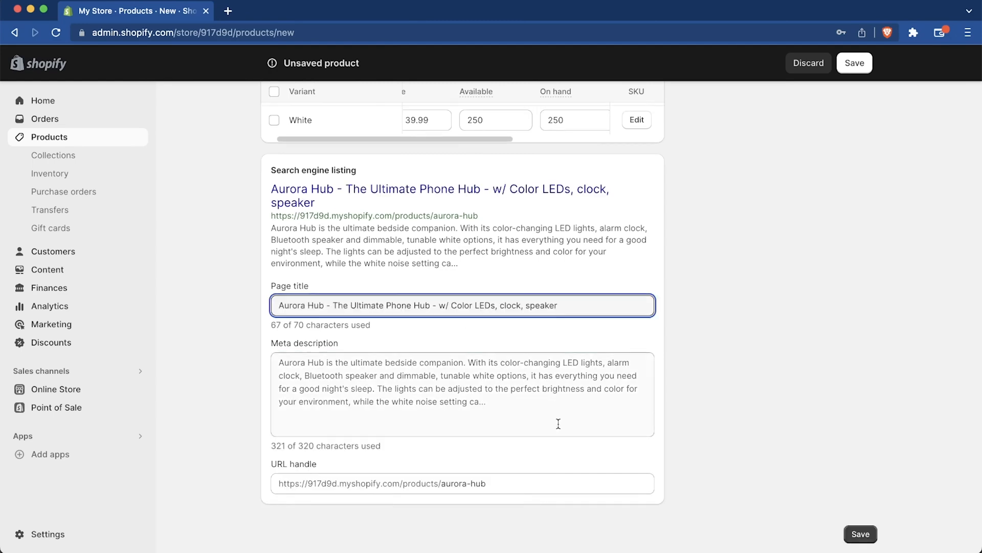
Step: Look over the product page's side sections and examine the available product status options
{"action": "scroll", "coordinate": [558, 423], "scroll_direction": "up", "scroll_amount": 20}
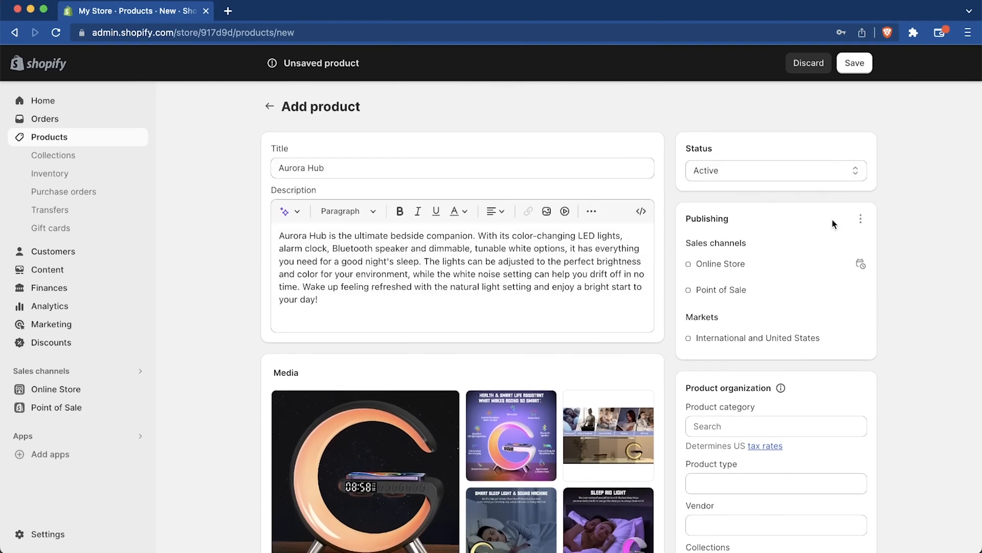
{"action": "scroll", "coordinate": [853, 399], "scroll_direction": "down", "scroll_amount": 1}
{"action": "scroll", "coordinate": [853, 399], "scroll_direction": "down", "scroll_amount": 5}
{"action": "scroll", "coordinate": [853, 399], "scroll_direction": "up", "scroll_amount": 6}
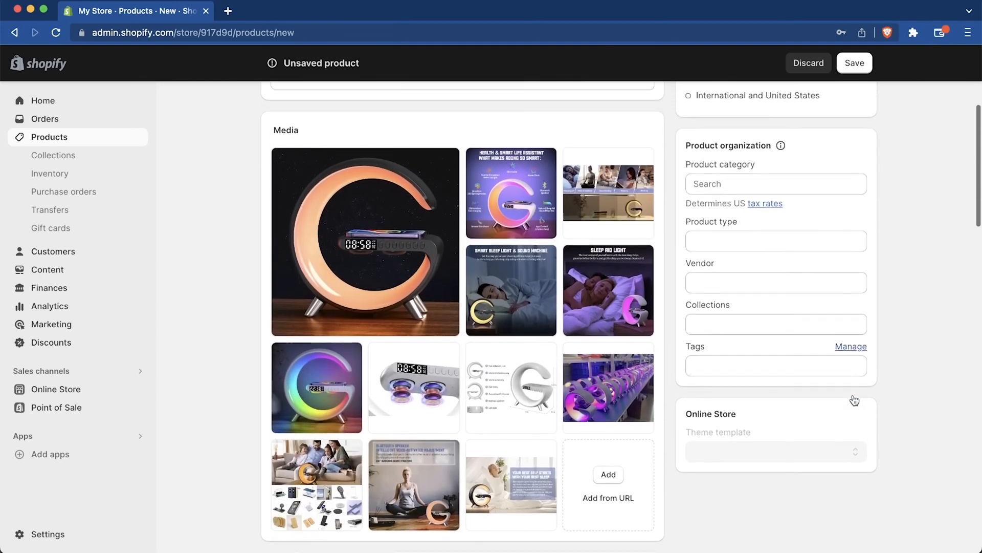
{"action": "scroll", "coordinate": [854, 400], "scroll_direction": "down", "scroll_amount": 1}
{"action": "left_click", "coordinate": [762, 164]}
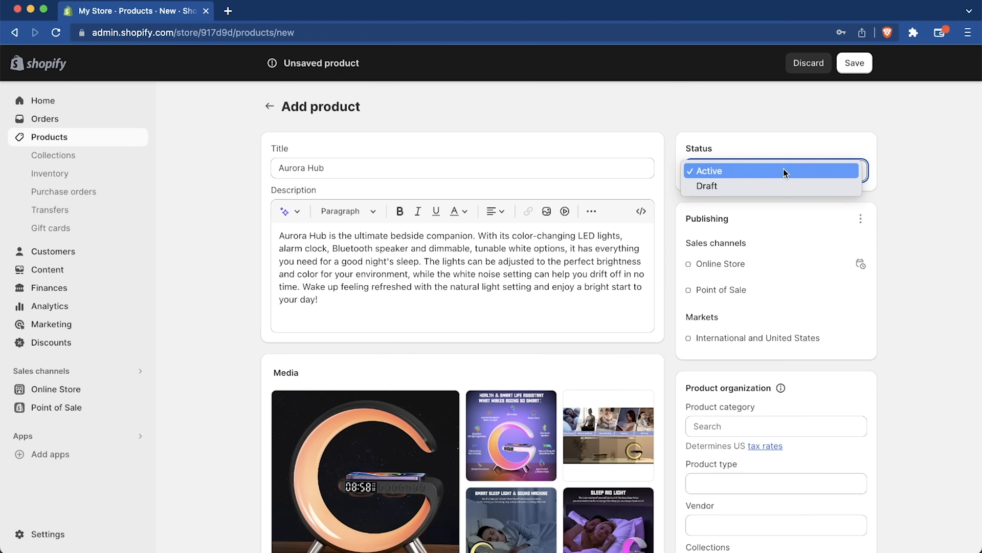
{"action": "left_click", "coordinate": [889, 164]}
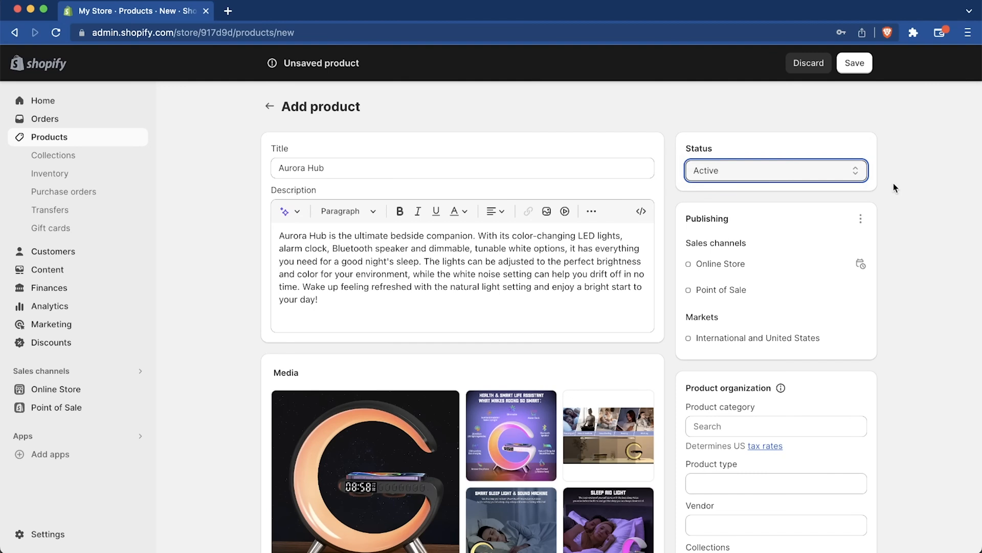
Step: Examine the publishing options and the product organization fields, including category, type and collections
{"action": "scroll", "coordinate": [894, 188], "scroll_direction": "down", "scroll_amount": 3}
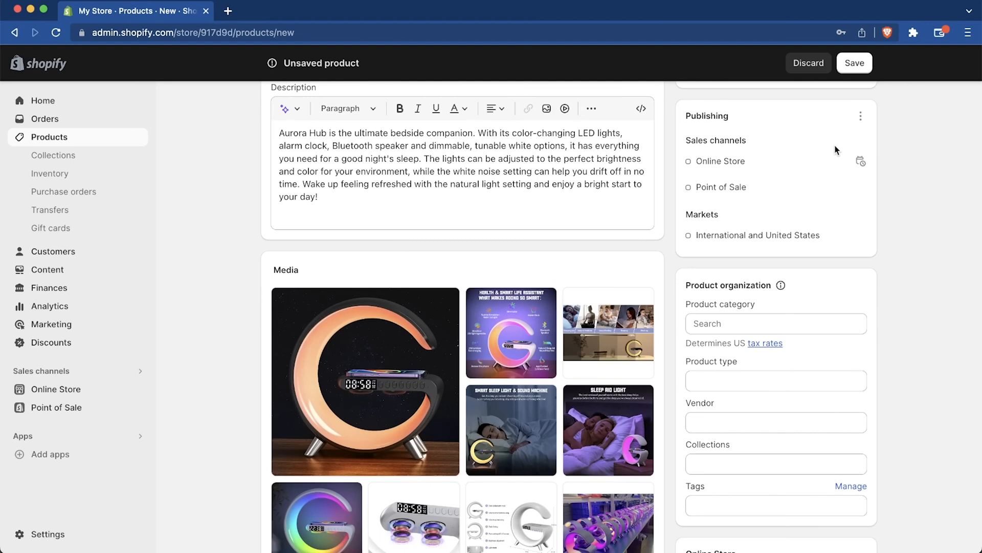
{"action": "left_click", "coordinate": [862, 116]}
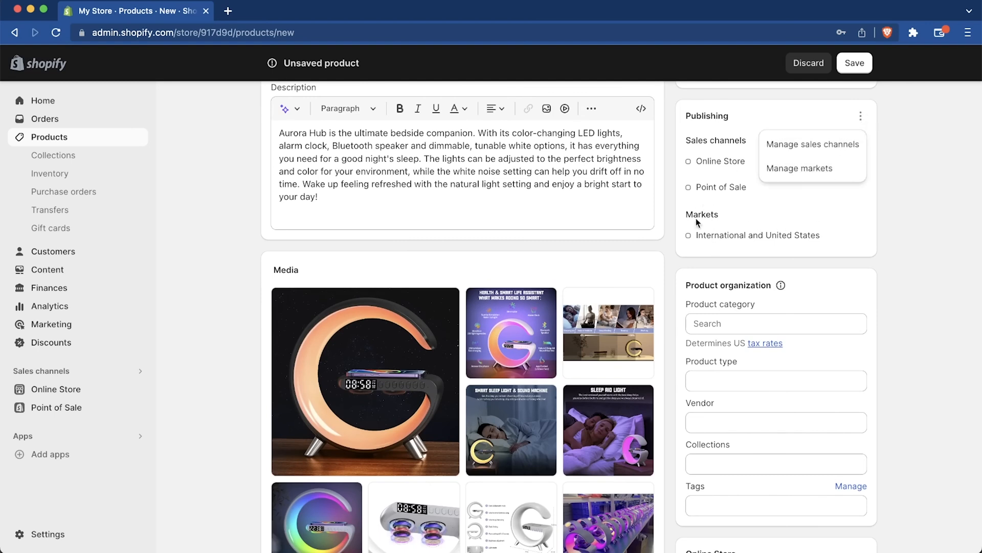
{"action": "left_click", "coordinate": [892, 240]}
{"action": "scroll", "coordinate": [891, 241], "scroll_direction": "down", "scroll_amount": 2}
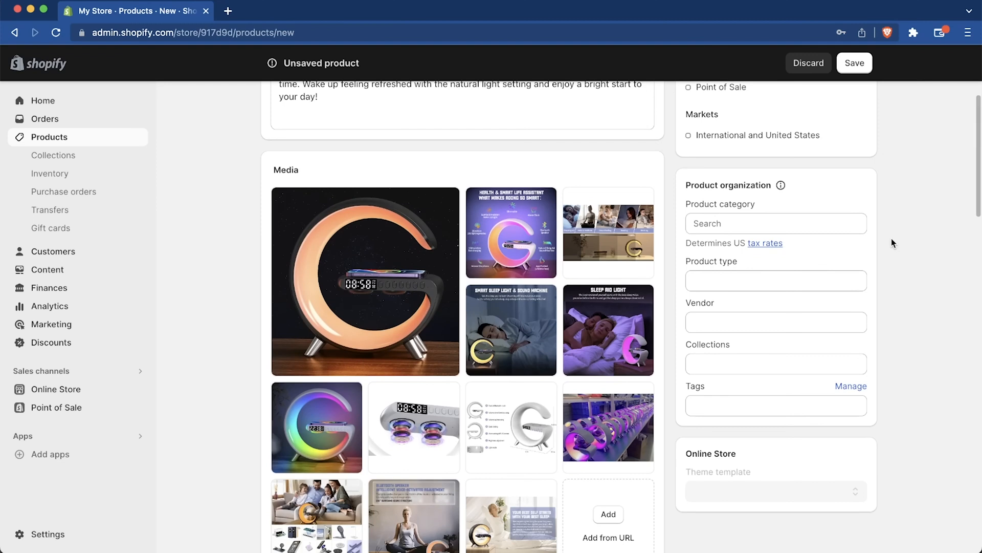
{"action": "scroll", "coordinate": [891, 239], "scroll_direction": "down", "scroll_amount": 1}
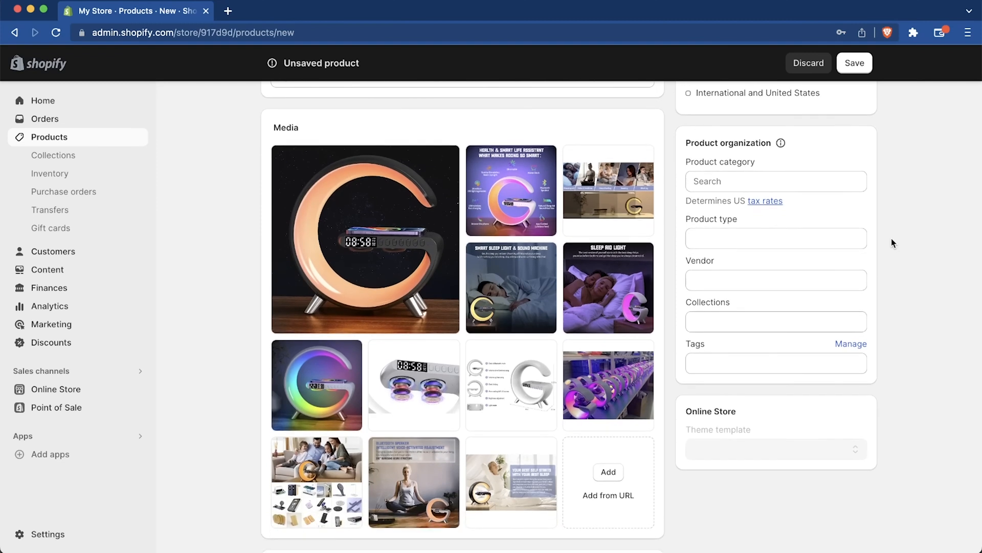
{"action": "left_click", "coordinate": [761, 182]}
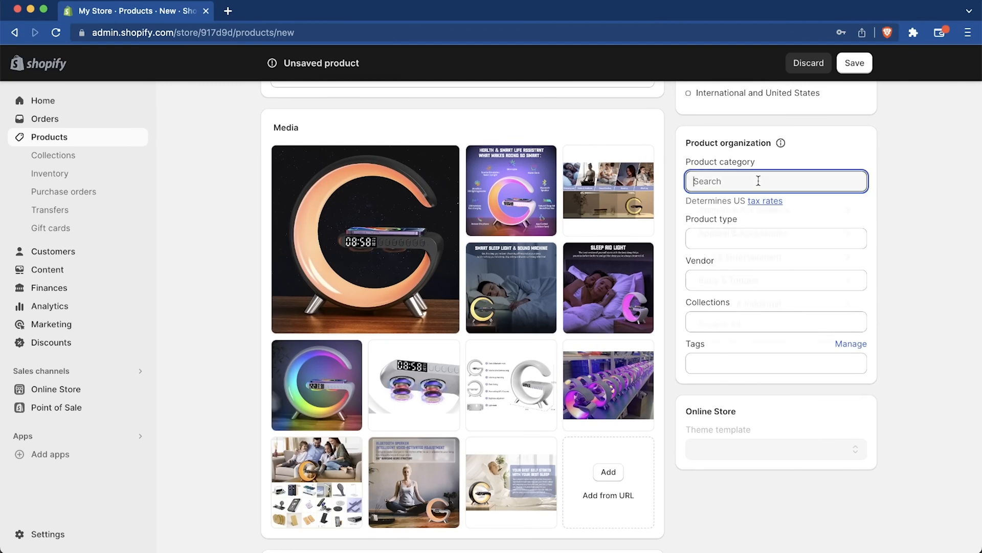
{"action": "left_click", "coordinate": [882, 201]}
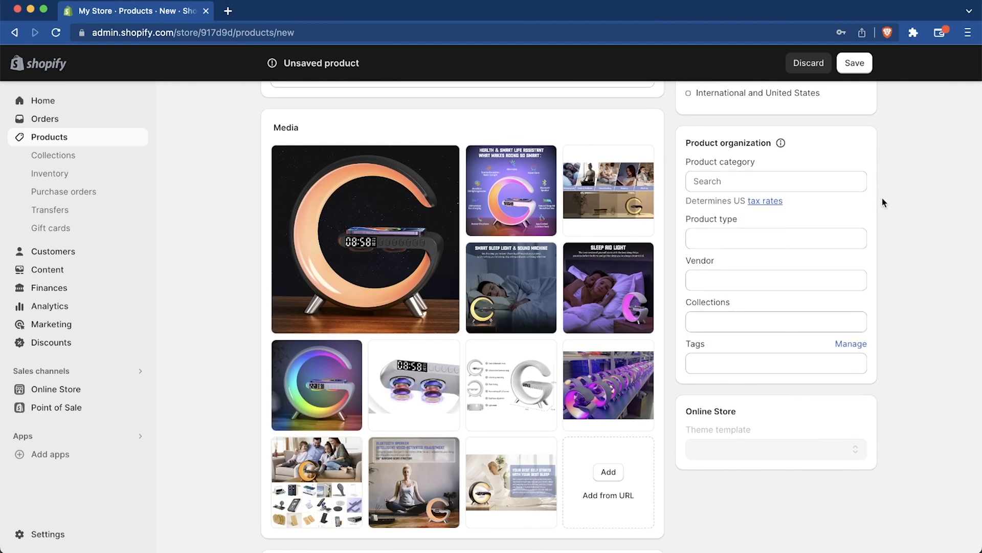
{"action": "left_click", "coordinate": [768, 322]}
{"action": "left_click", "coordinate": [738, 236]}
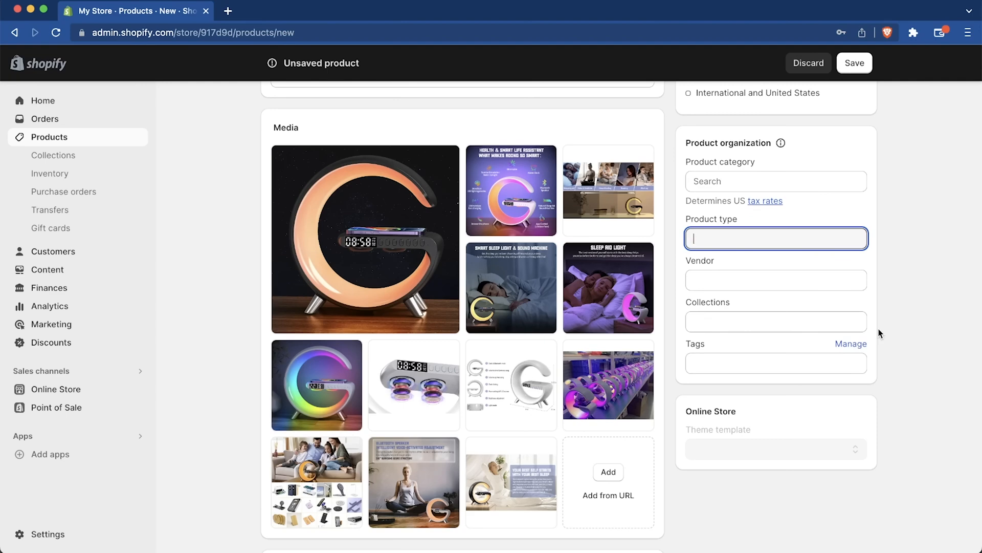
Step: Save the Aurora Hub product and review its entries in the products list and inventory
{"action": "scroll", "coordinate": [880, 333], "scroll_direction": "up", "scroll_amount": 5}
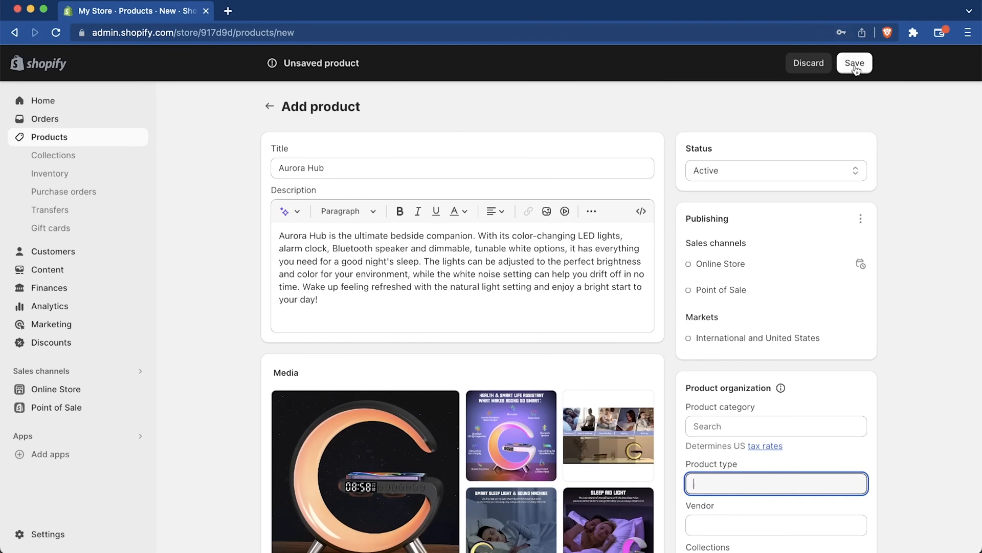
{"action": "left_click", "coordinate": [856, 63]}
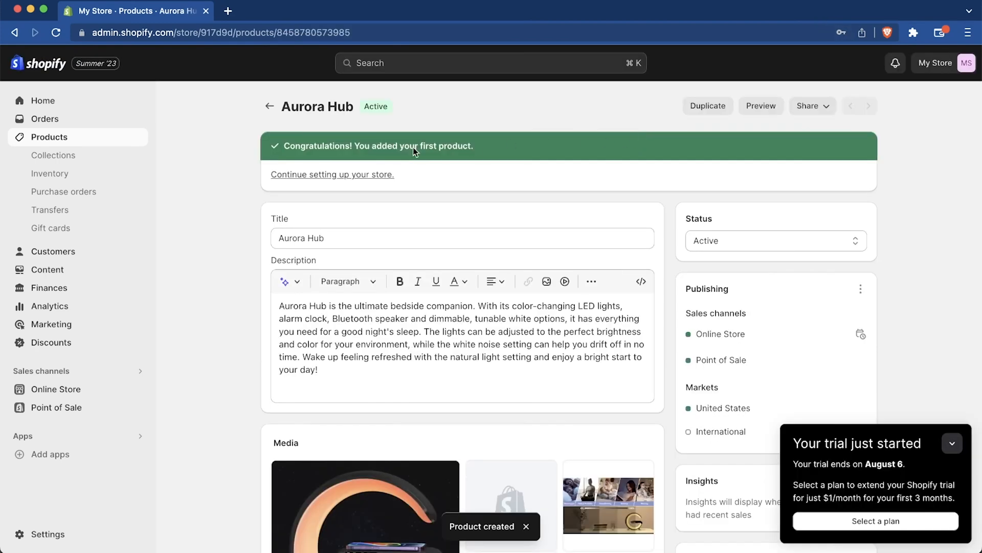
{"action": "left_click", "coordinate": [90, 141]}
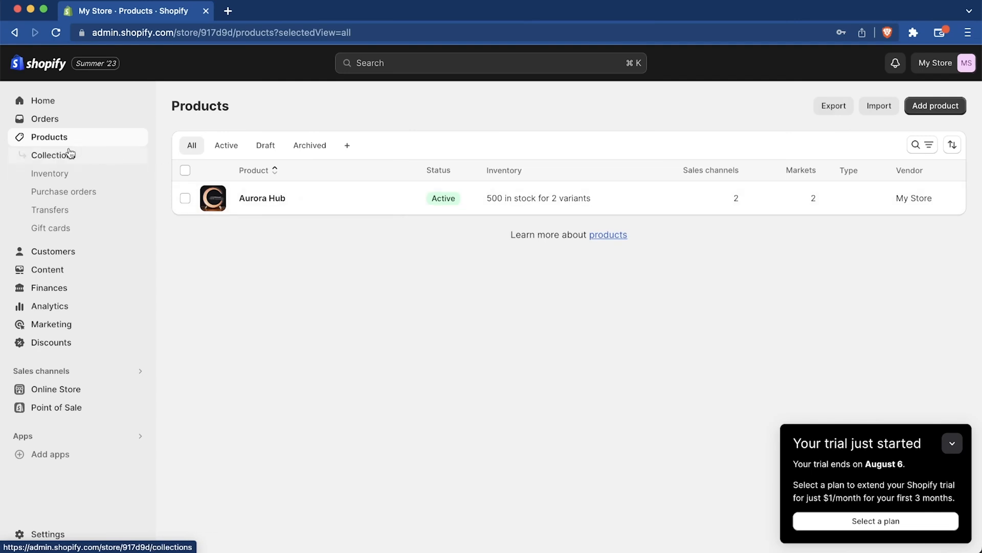
{"action": "left_click", "coordinate": [70, 179]}
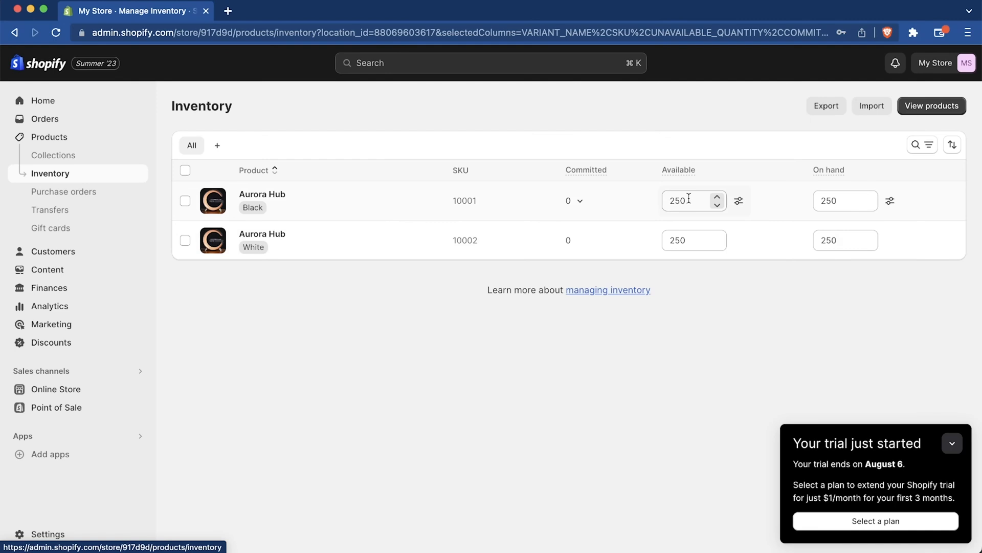
Step: Create a new product collection titled "iPhone collection"
{"action": "left_click", "coordinate": [86, 162]}
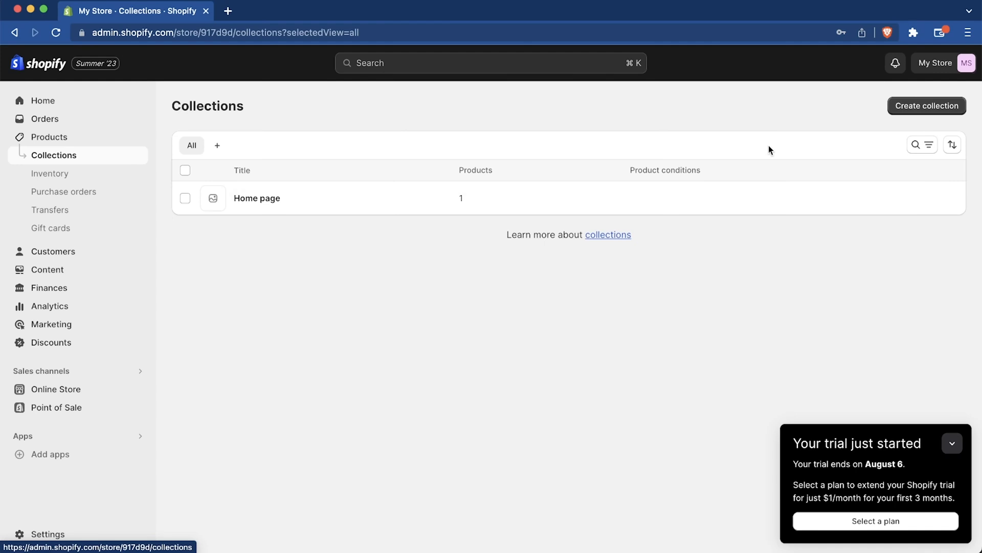
{"action": "left_click", "coordinate": [915, 110]}
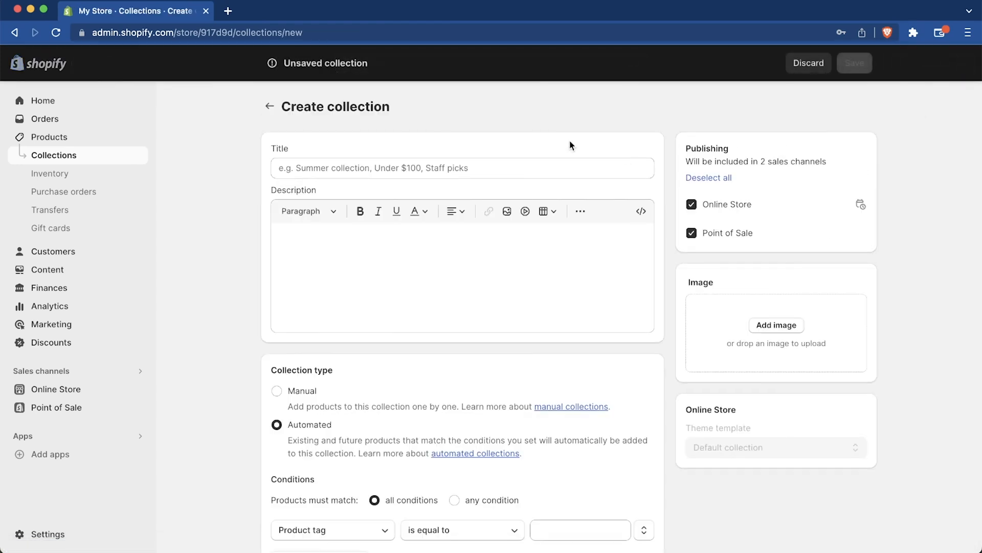
{"action": "left_click", "coordinate": [522, 163]}
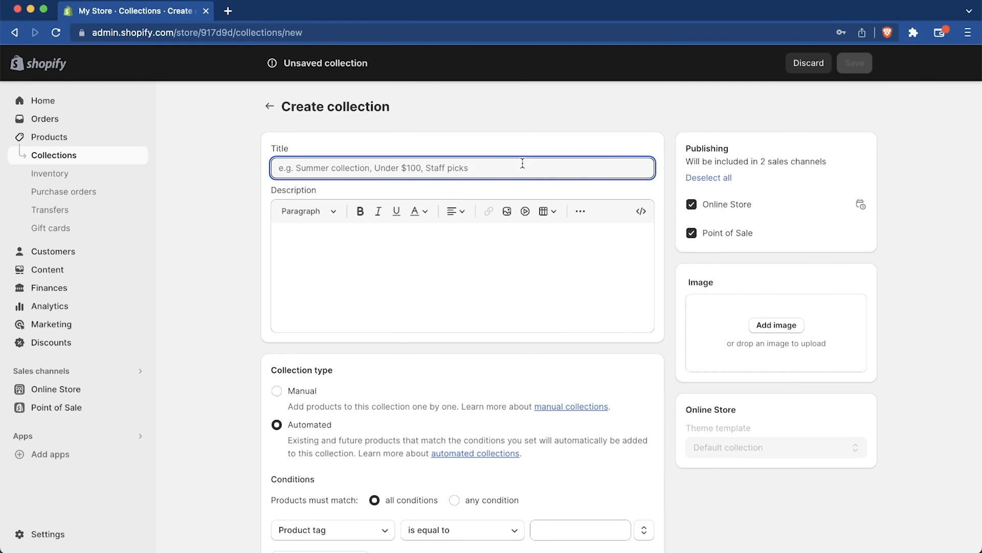
{"action": "type", "text": "i"}
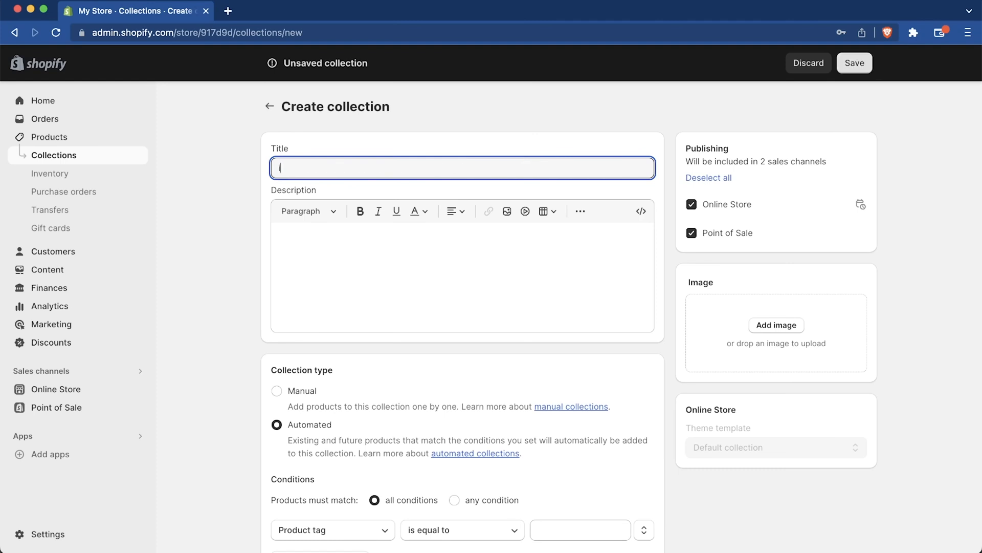
{"action": "type", "text": "Phone collection"}
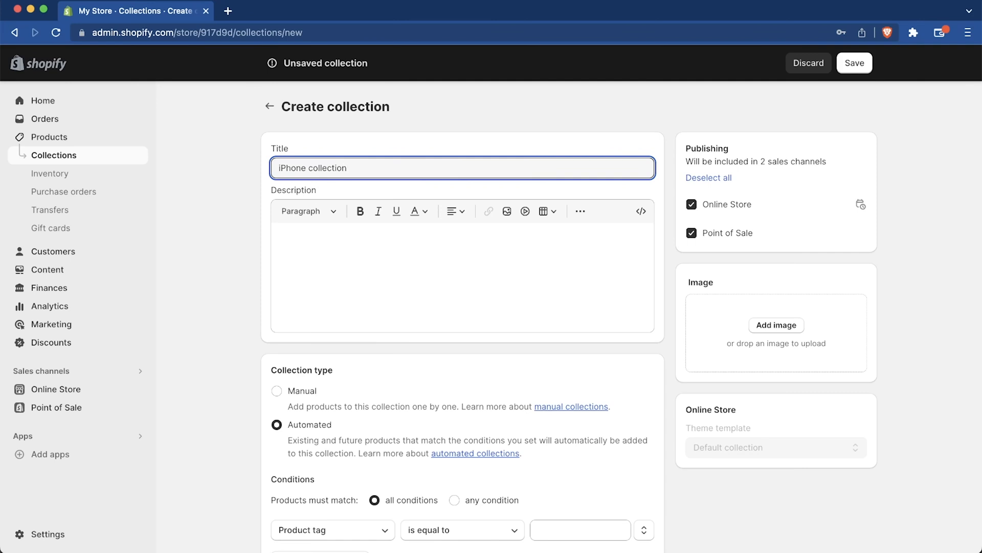
Step: Add the collection description "Shop our iPhone accessories including chargers, cables, hubs, and more."
{"action": "left_click", "coordinate": [320, 253]}
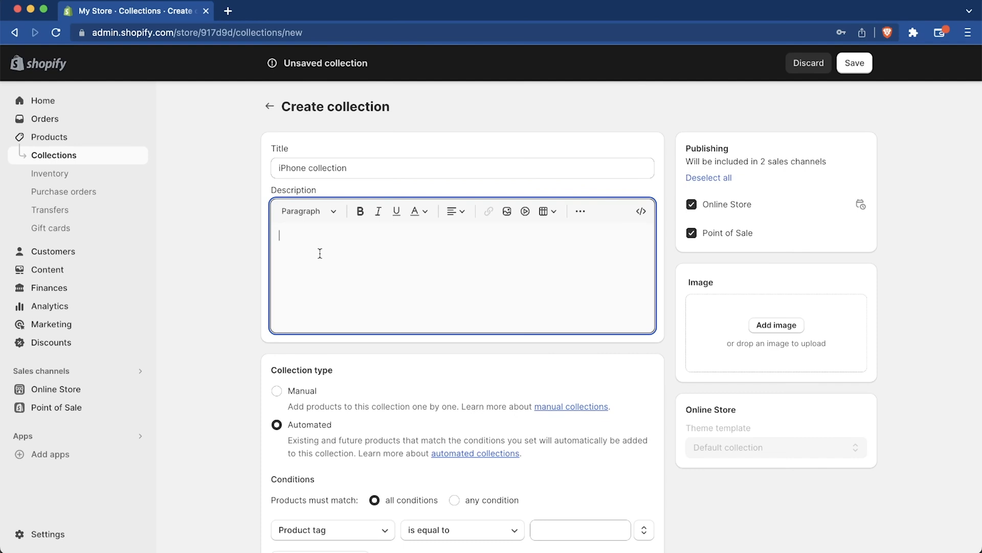
{"action": "type", "text": "Shop our iPhone accessories including chargers, cables, hubs, and more."}
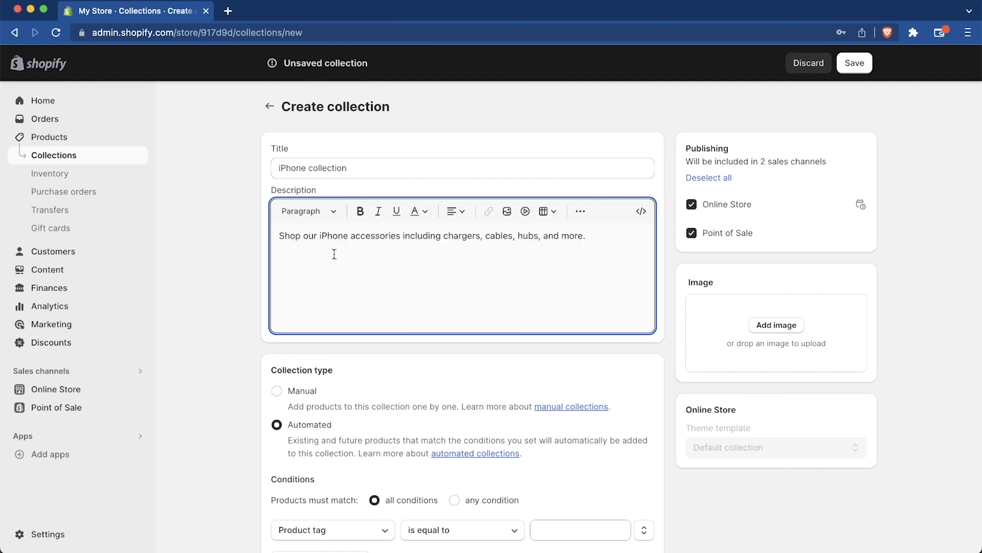
{"action": "scroll", "coordinate": [371, 416], "scroll_direction": "down", "scroll_amount": 5}
{"action": "scroll", "coordinate": [279, 274], "scroll_direction": "up", "scroll_amount": 1}
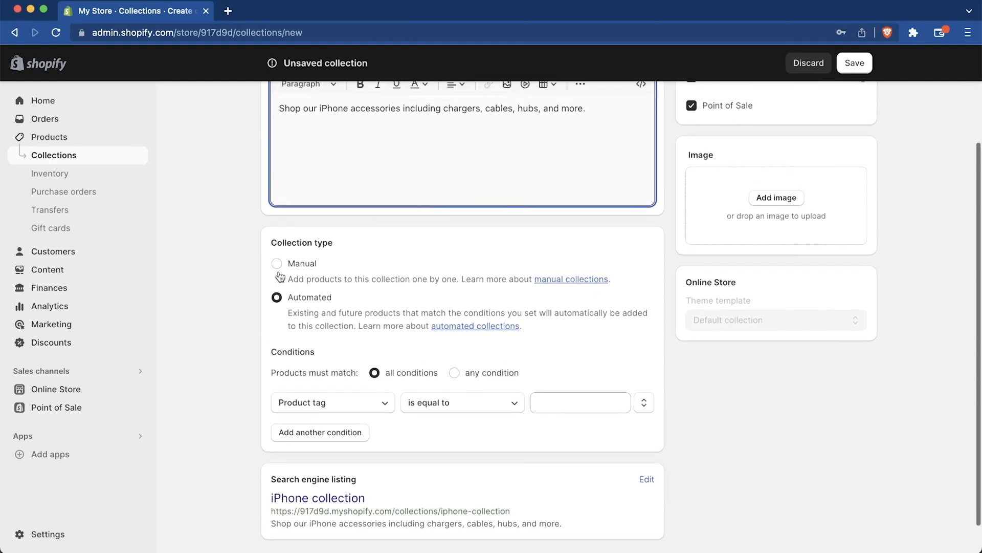
{"action": "scroll", "coordinate": [280, 277], "scroll_direction": "down", "scroll_amount": 1}
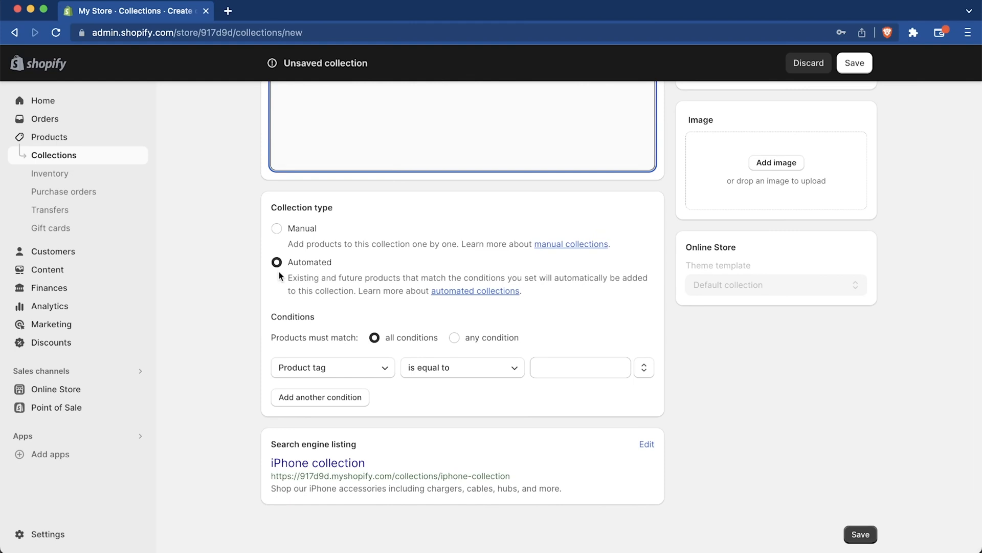
Step: Set the iPhone collection's type to Manual so its products are added one by one
{"action": "left_click", "coordinate": [279, 237]}
{"action": "scroll", "coordinate": [417, 290], "scroll_direction": "up", "scroll_amount": 2}
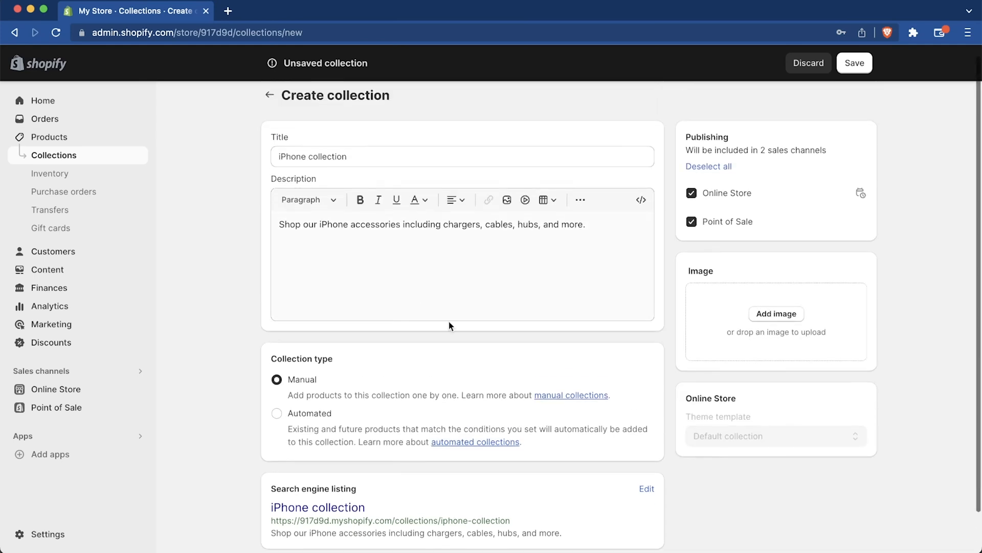
{"action": "scroll", "coordinate": [416, 373], "scroll_direction": "down", "scroll_amount": 1}
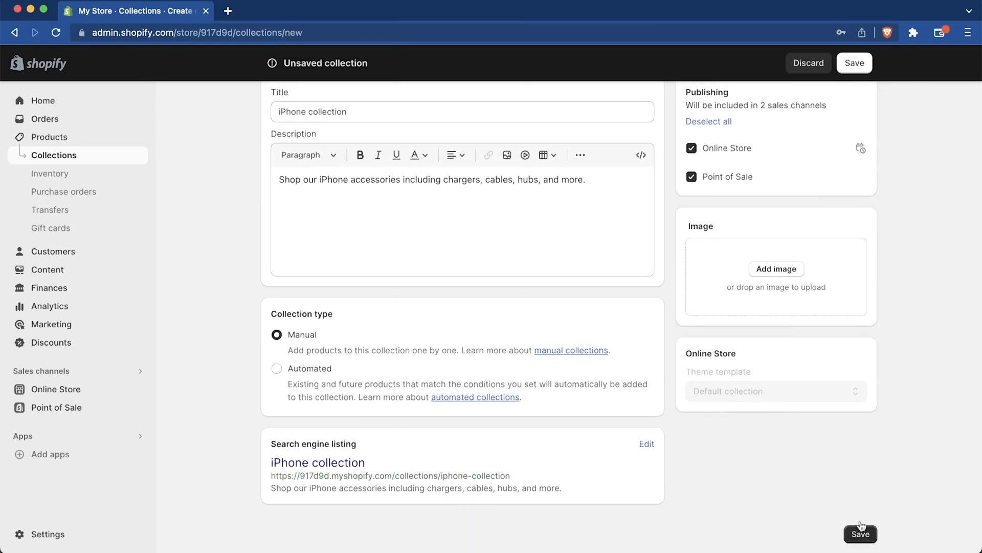
{"action": "scroll", "coordinate": [663, 375], "scroll_direction": "up", "scroll_amount": 1}
Step: Add the iPhone lineup picture download.jpeg as the collection image and save the iPhone collection
{"action": "left_click", "coordinate": [772, 326]}
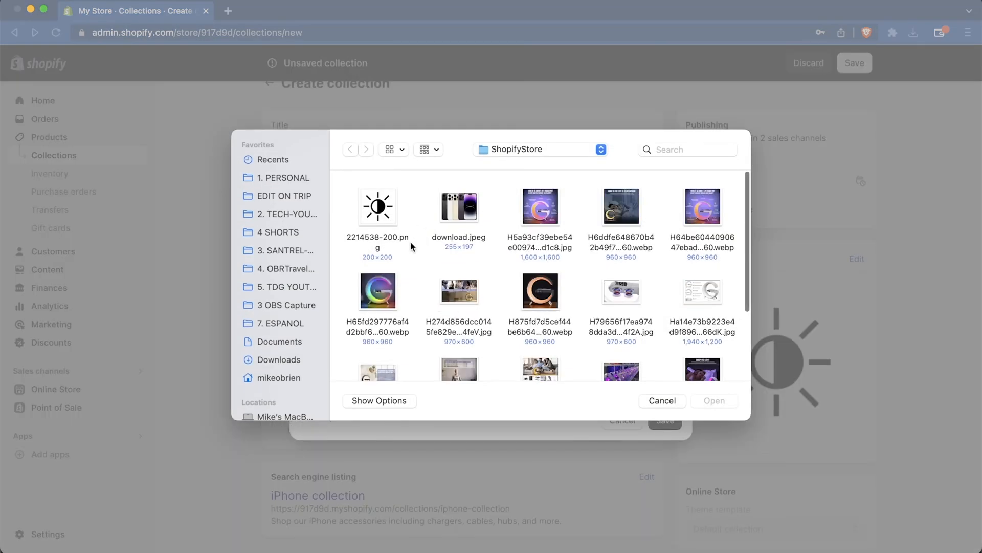
{"action": "scroll", "coordinate": [548, 328], "scroll_direction": "down", "scroll_amount": 3}
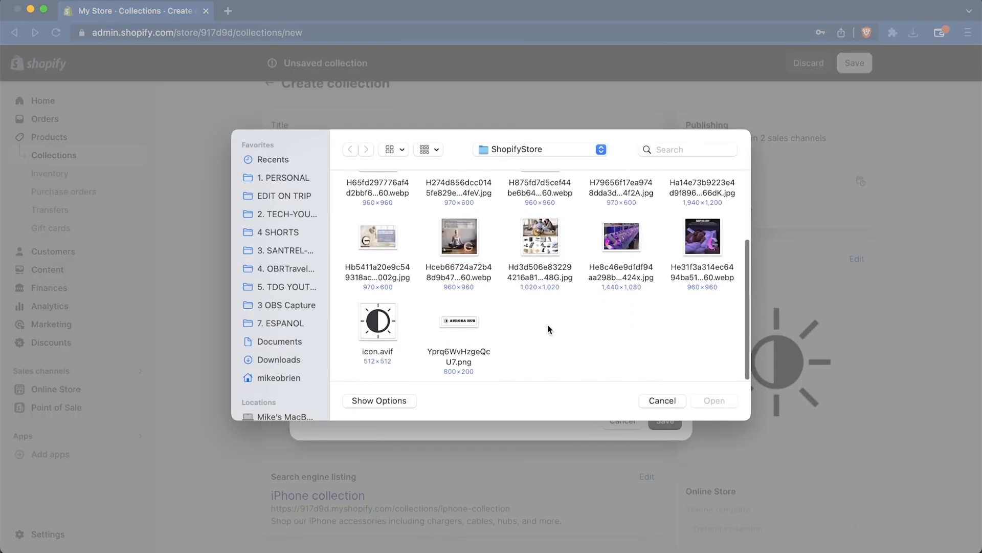
{"action": "scroll", "coordinate": [548, 324], "scroll_direction": "up", "scroll_amount": 5}
{"action": "left_click", "coordinate": [454, 219]}
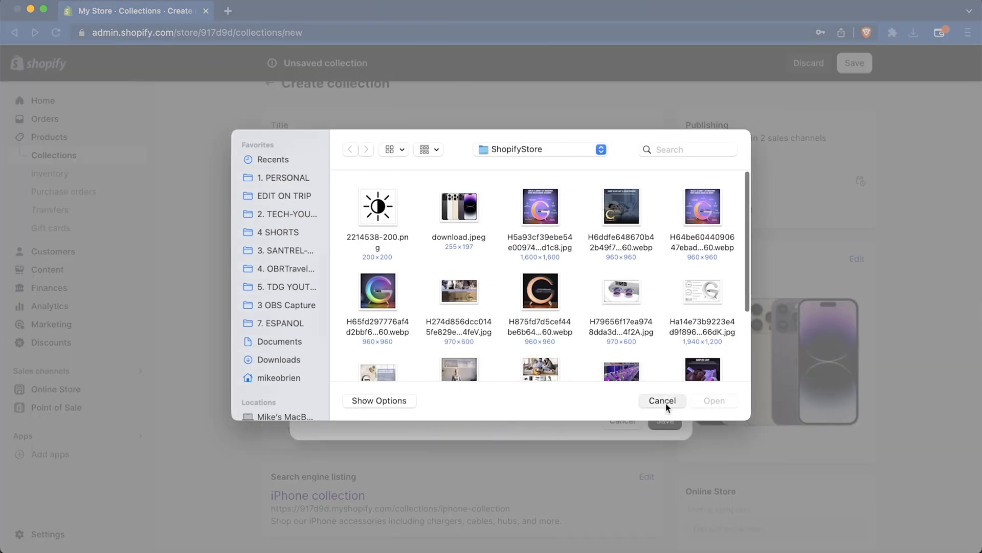
{"action": "left_click", "coordinate": [663, 401]}
{"action": "left_click", "coordinate": [665, 420]}
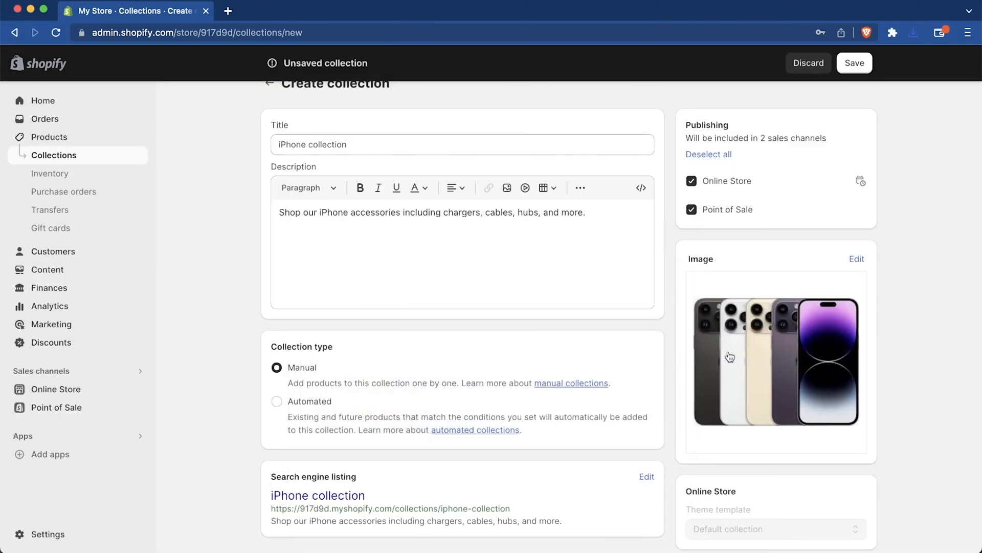
{"action": "scroll", "coordinate": [729, 356], "scroll_direction": "up", "scroll_amount": 1}
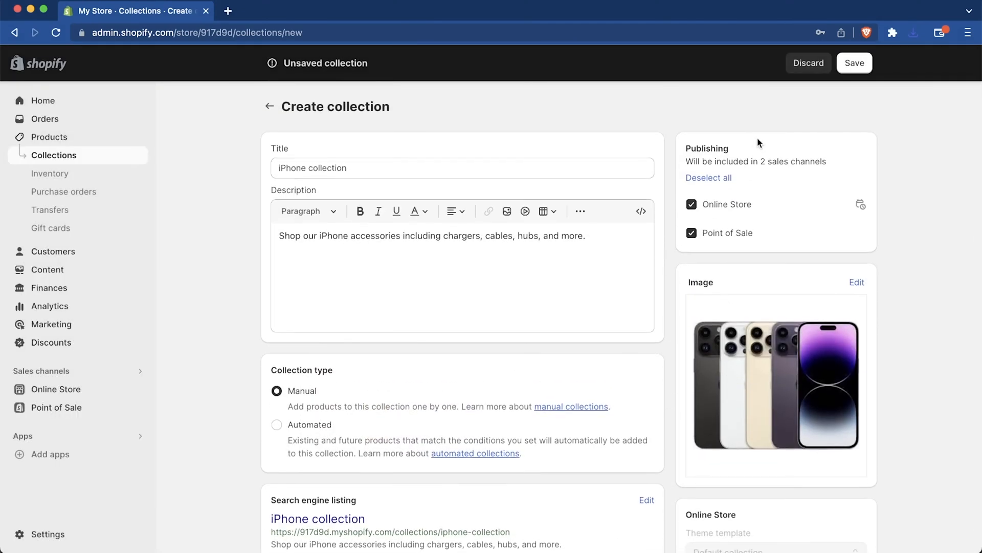
{"action": "left_click", "coordinate": [855, 64]}
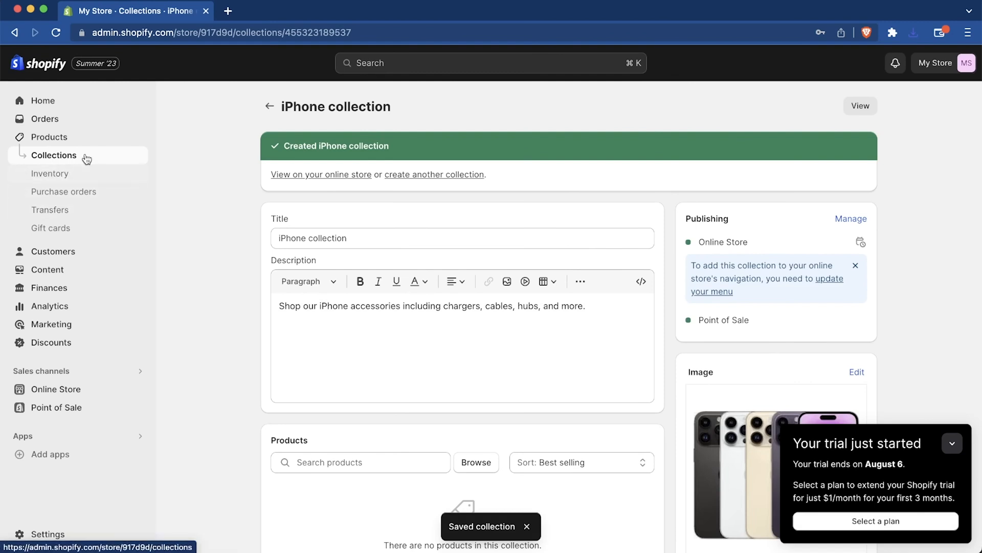
Step: Open the Aurora Hub product and add it to the iPhone collection in its product organization
{"action": "left_click", "coordinate": [72, 140]}
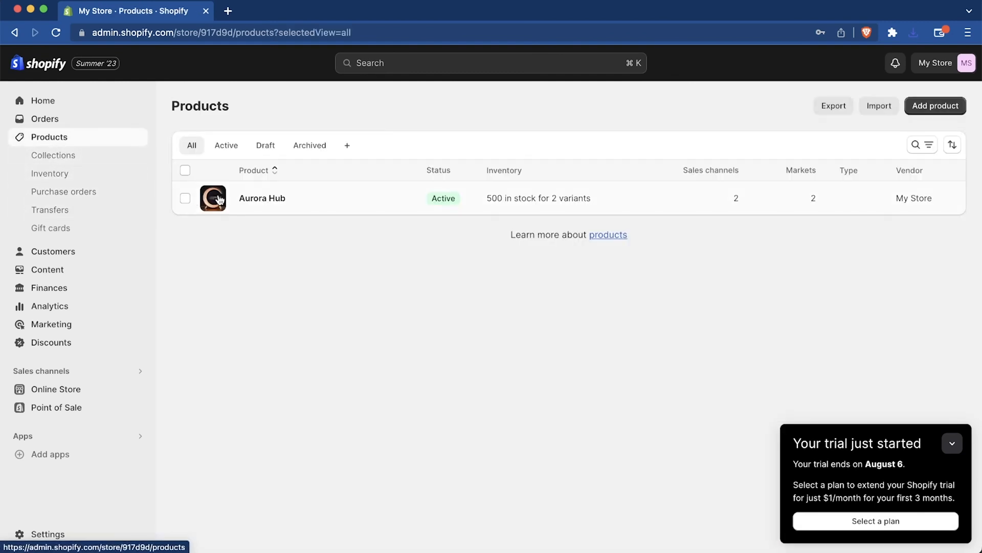
{"action": "left_click", "coordinate": [268, 198]}
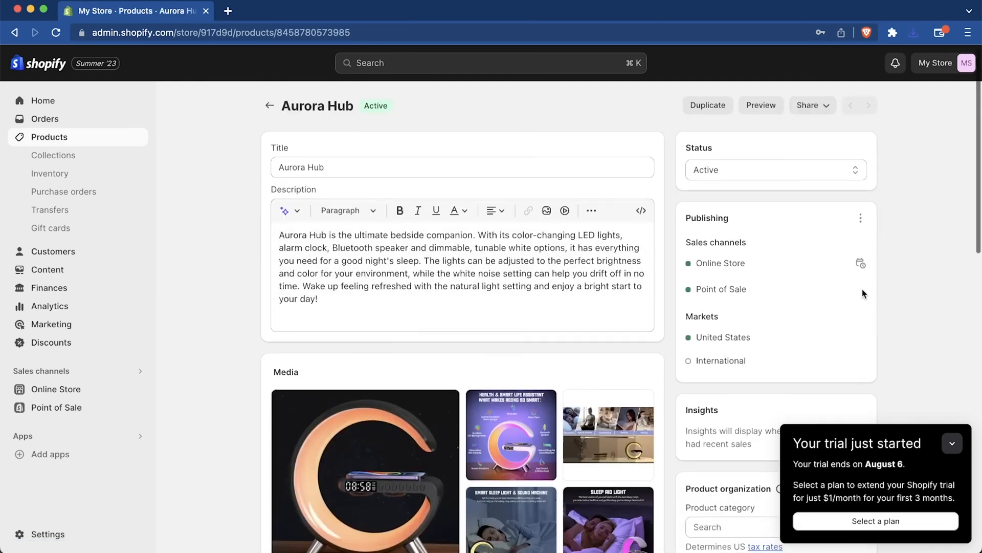
{"action": "scroll", "coordinate": [862, 292], "scroll_direction": "down", "scroll_amount": 6}
{"action": "scroll", "coordinate": [864, 293], "scroll_direction": "down", "scroll_amount": 2}
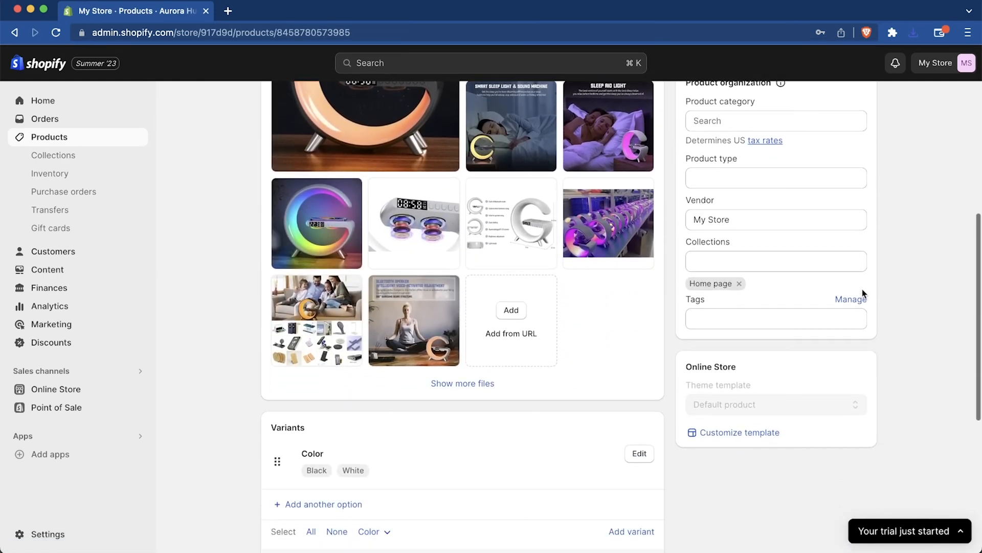
{"action": "scroll", "coordinate": [863, 293], "scroll_direction": "up", "scroll_amount": 1}
{"action": "scroll", "coordinate": [863, 291], "scroll_direction": "up", "scroll_amount": 6}
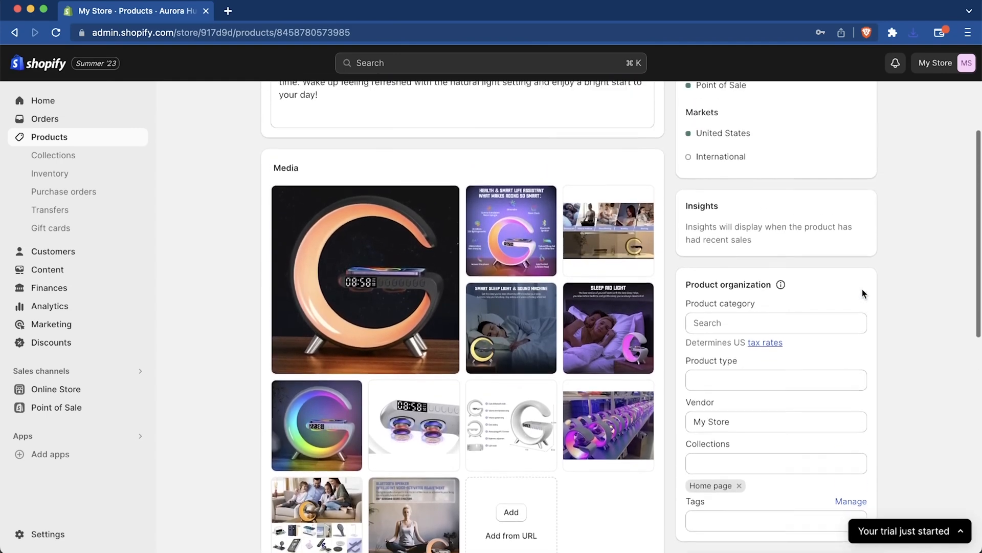
{"action": "scroll", "coordinate": [862, 290], "scroll_direction": "down", "scroll_amount": 4}
{"action": "left_click", "coordinate": [768, 393]}
{"action": "left_click", "coordinate": [702, 442]}
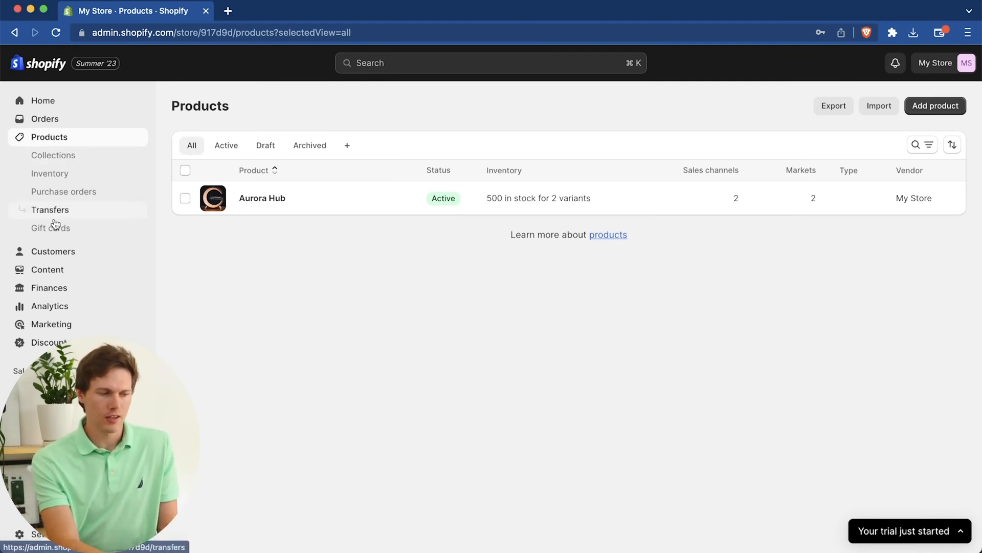
Step: Create a gift card product titled "Aurora Hub Gift Card" and upload the blue-ribbon gift card picture as its media
{"action": "left_click", "coordinate": [41, 231]}
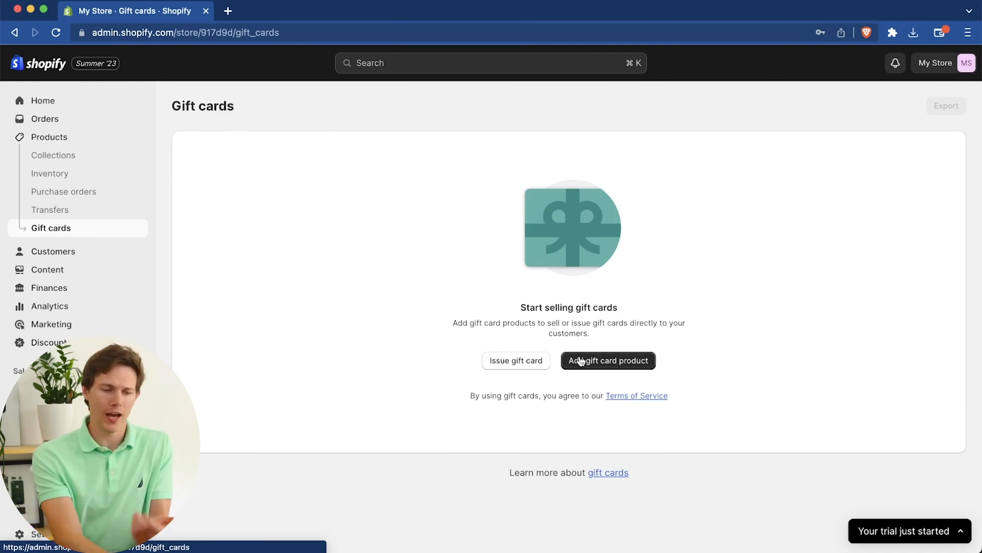
{"action": "left_click", "coordinate": [622, 362]}
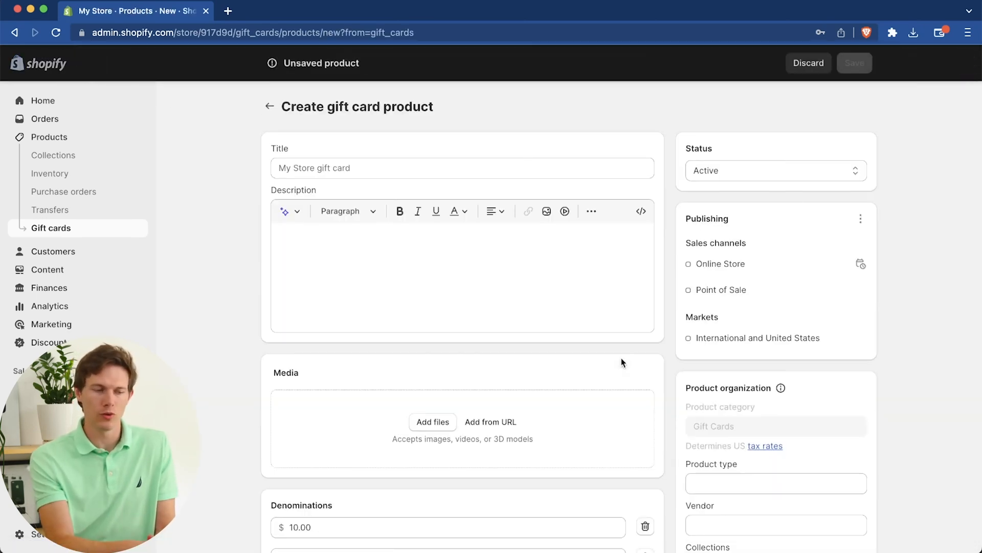
{"action": "left_click", "coordinate": [369, 166]}
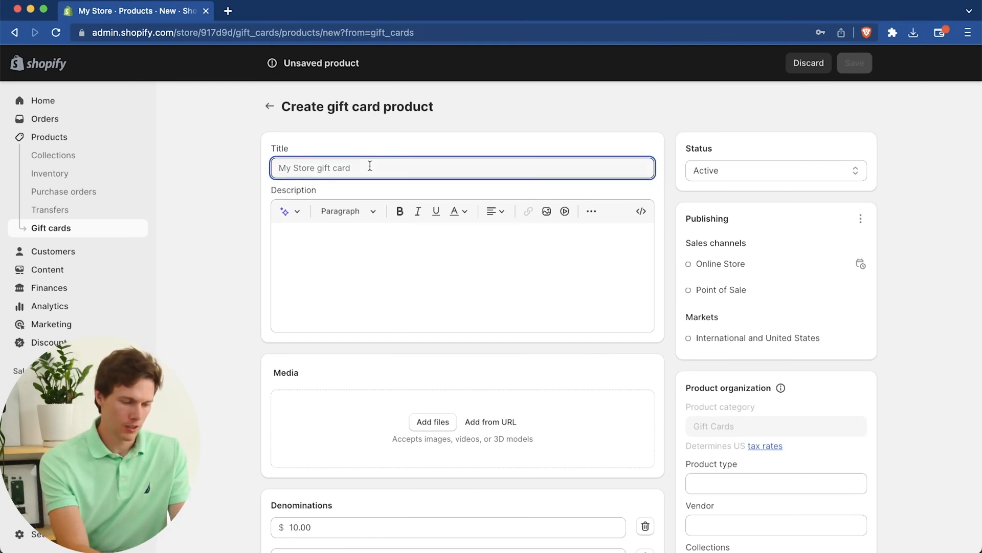
{"action": "type", "text": "Auro"}
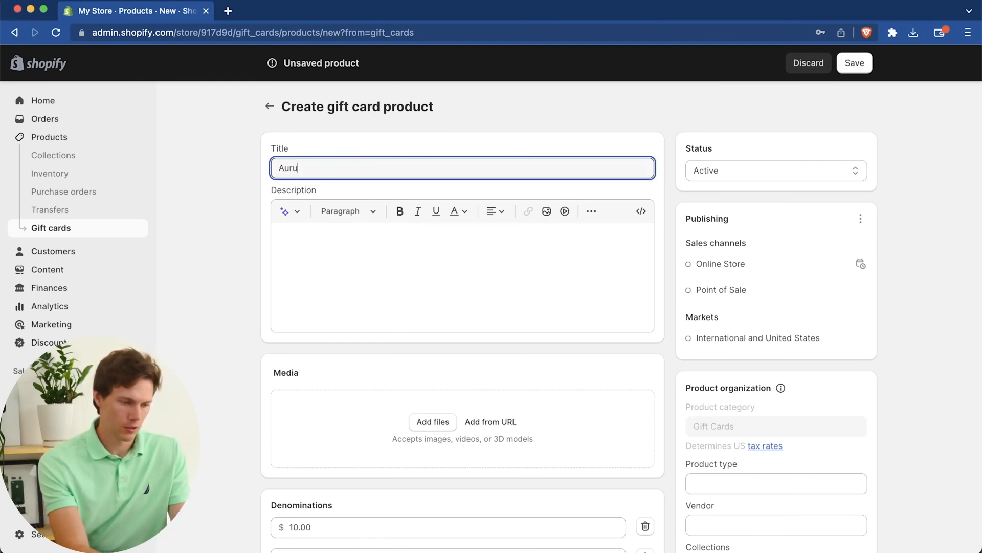
{"action": "left_click", "coordinate": [435, 198]}
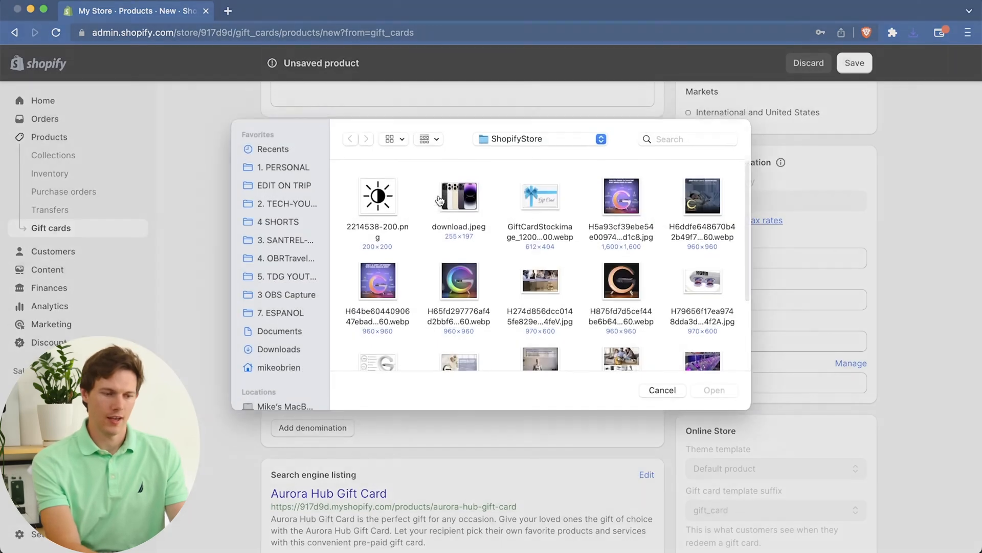
{"action": "double_click", "coordinate": [545, 208]}
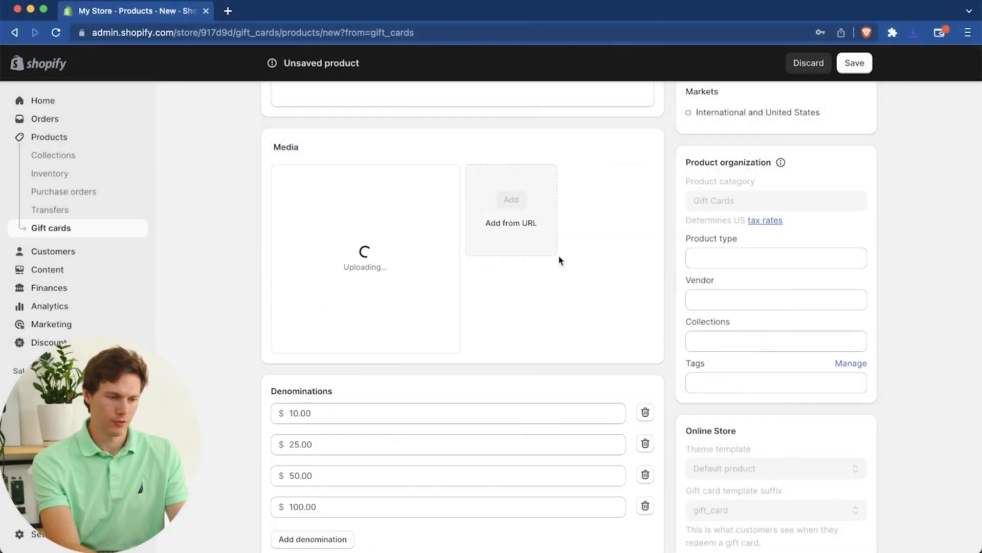
Step: Remove the $10.00 denomination from the gift card product
{"action": "scroll", "coordinate": [559, 335], "scroll_direction": "down", "scroll_amount": 1}
{"action": "scroll", "coordinate": [560, 335], "scroll_direction": "down", "scroll_amount": 3}
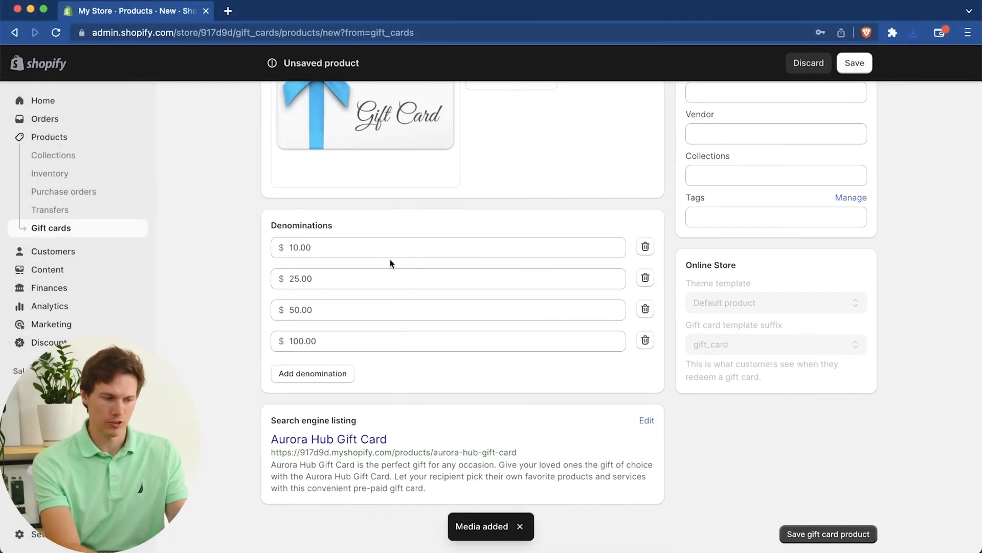
{"action": "left_click", "coordinate": [292, 247]}
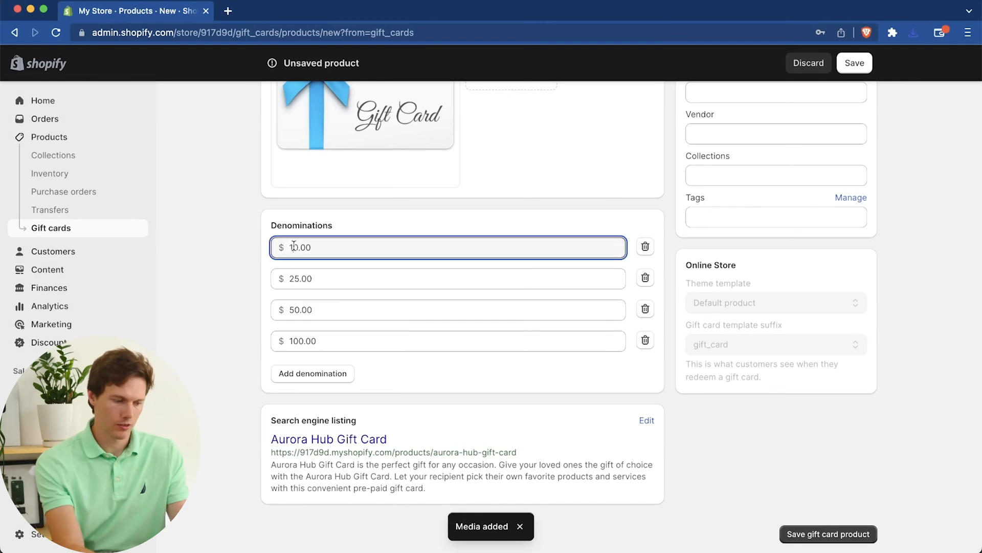
{"action": "left_click", "coordinate": [645, 246]}
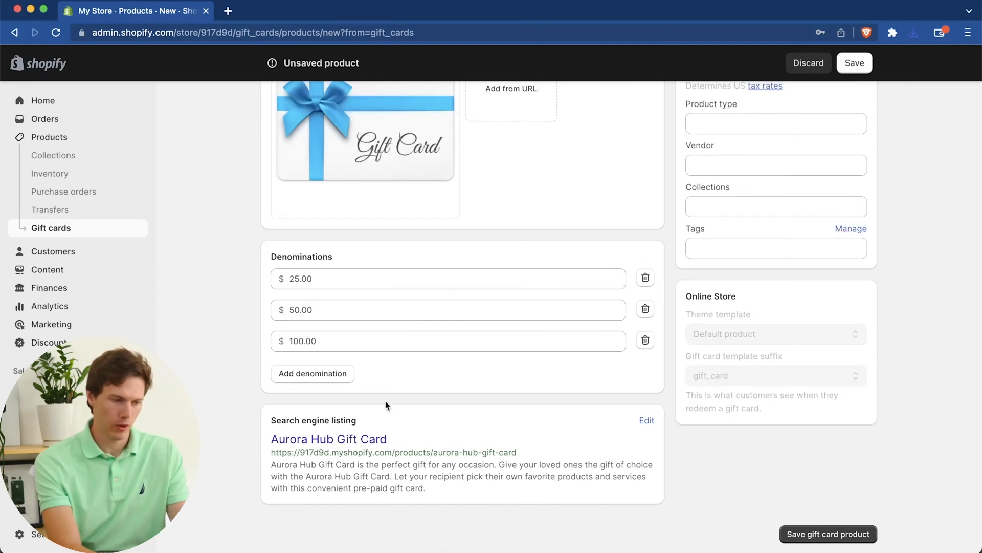
Step: Add the gift card product to the Home page collection and save it
{"action": "scroll", "coordinate": [533, 388], "scroll_direction": "up", "scroll_amount": 4}
{"action": "left_click", "coordinate": [771, 408]}
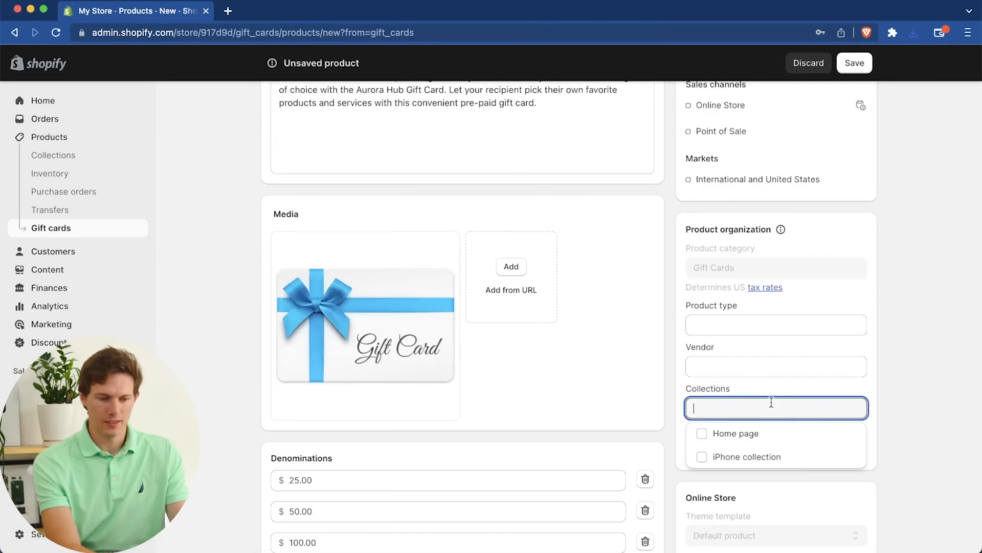
{"action": "left_click", "coordinate": [736, 435]}
{"action": "left_click", "coordinate": [855, 66]}
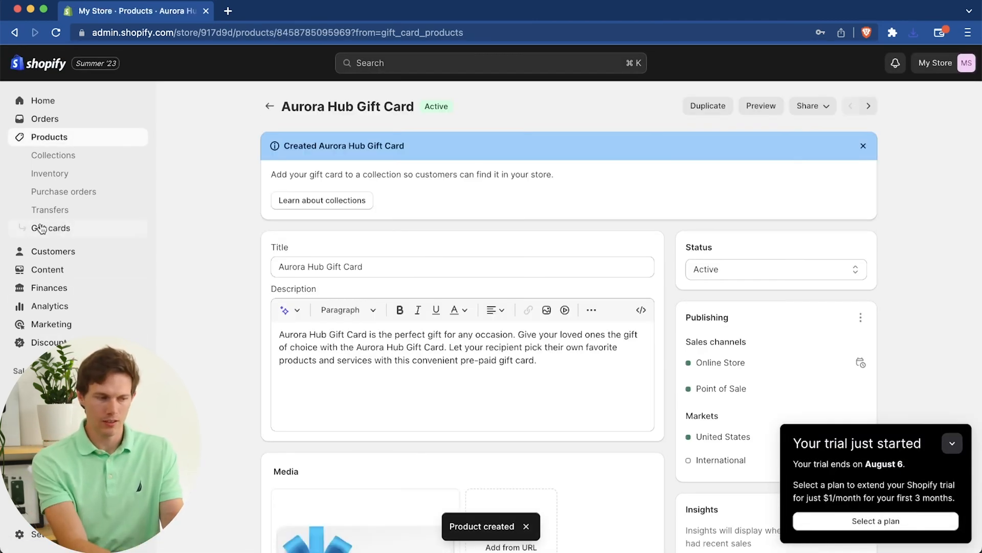
Step: Review the products list, the home setup guide, and the installed and recommended sales channels
{"action": "left_click", "coordinate": [49, 137]}
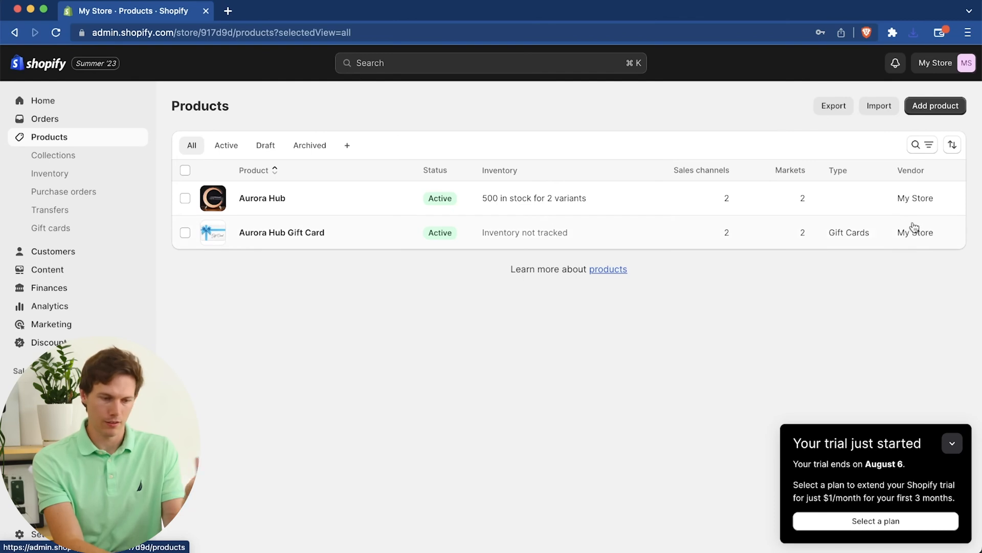
{"action": "left_click", "coordinate": [63, 102]}
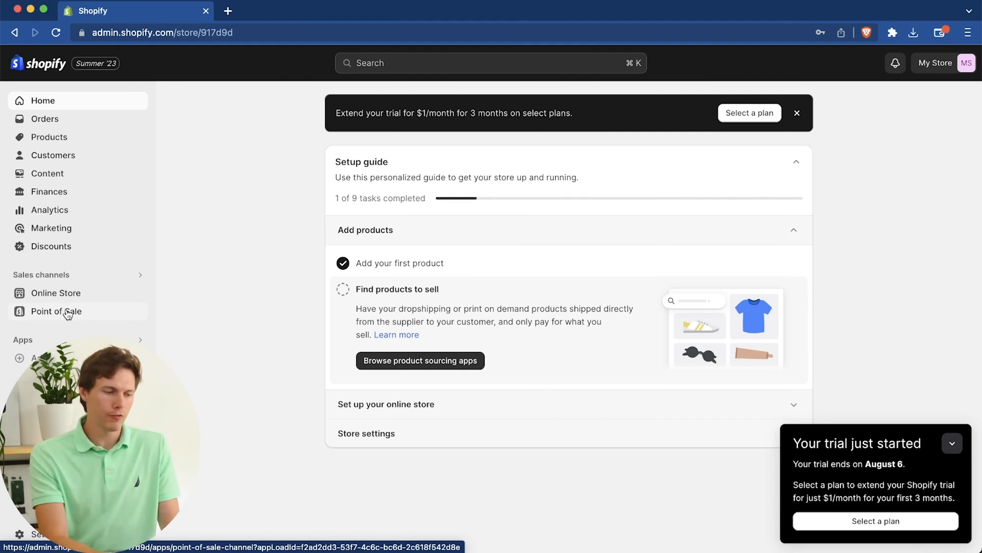
{"action": "left_click", "coordinate": [141, 275]}
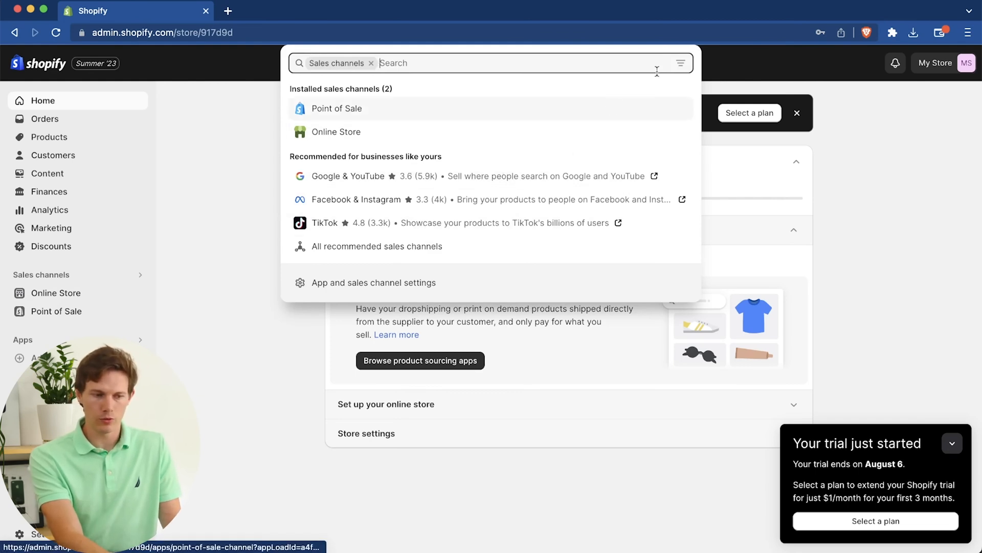
{"action": "left_click", "coordinate": [199, 347]}
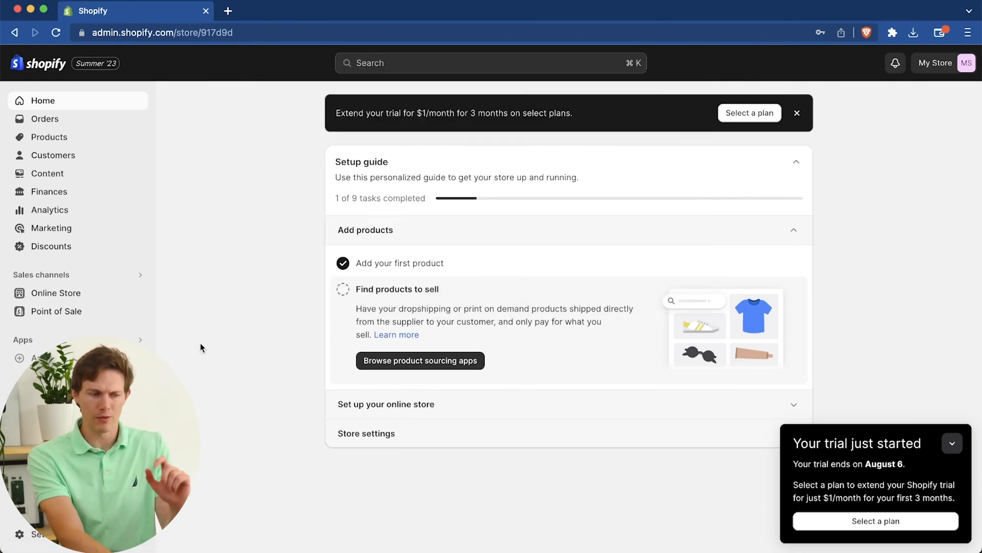
Step: Open the online store's themes and examine the current theme, the theme library and the popular free themes
{"action": "left_click", "coordinate": [73, 297]}
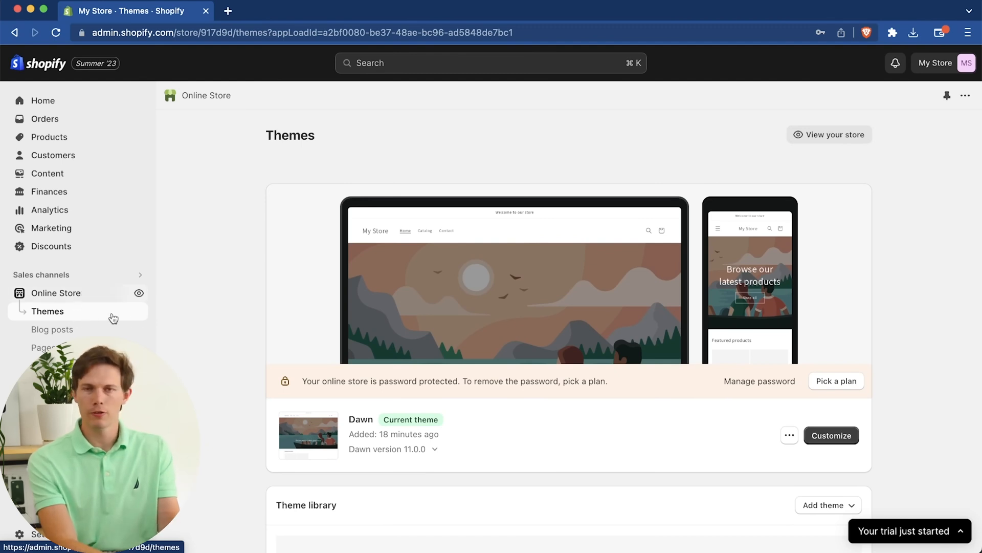
{"action": "scroll", "coordinate": [247, 318], "scroll_direction": "down", "scroll_amount": 2}
{"action": "scroll", "coordinate": [247, 318], "scroll_direction": "up", "scroll_amount": 1}
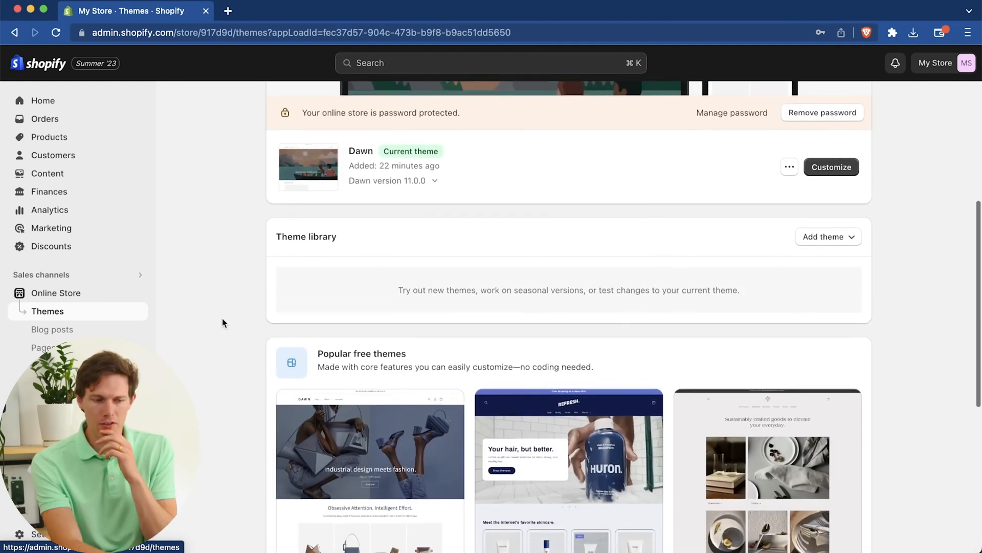
{"action": "scroll", "coordinate": [223, 319], "scroll_direction": "down", "scroll_amount": 1}
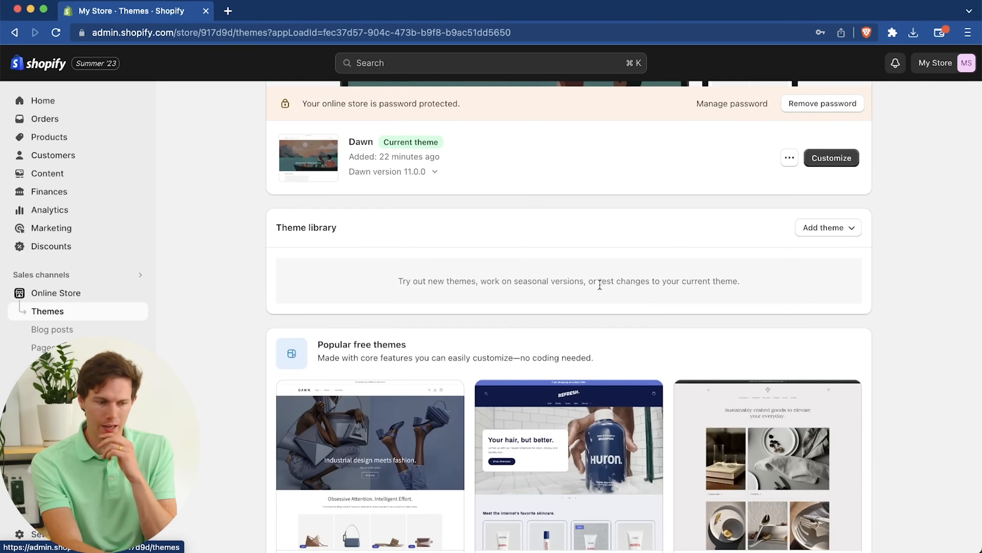
{"action": "scroll", "coordinate": [818, 329], "scroll_direction": "down", "scroll_amount": 5}
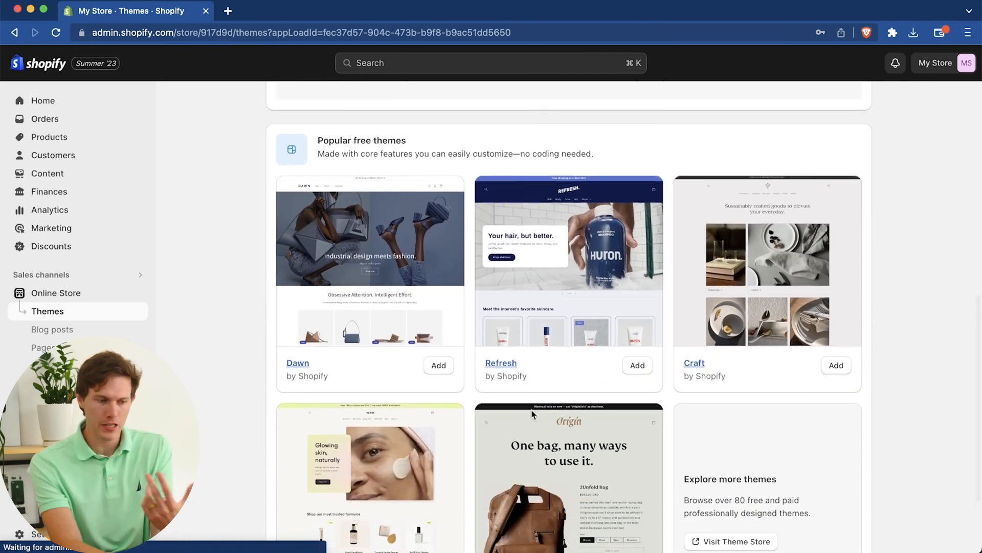
{"action": "scroll", "coordinate": [642, 450], "scroll_direction": "down", "scroll_amount": 3}
{"action": "scroll", "coordinate": [641, 448], "scroll_direction": "up", "scroll_amount": 6}
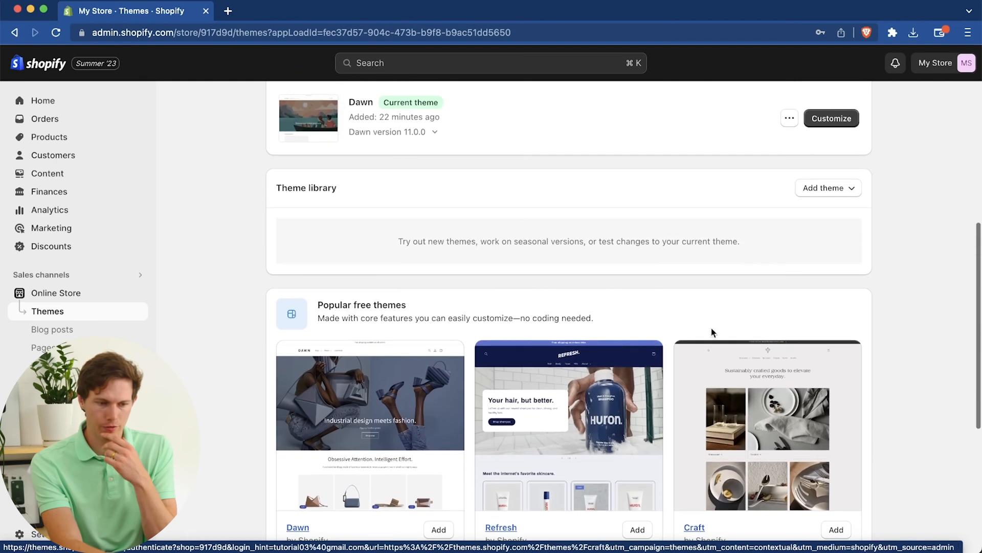
Step: Visit the Shopify Theme Store from the theme library to browse all themes
{"action": "left_click", "coordinate": [844, 187]}
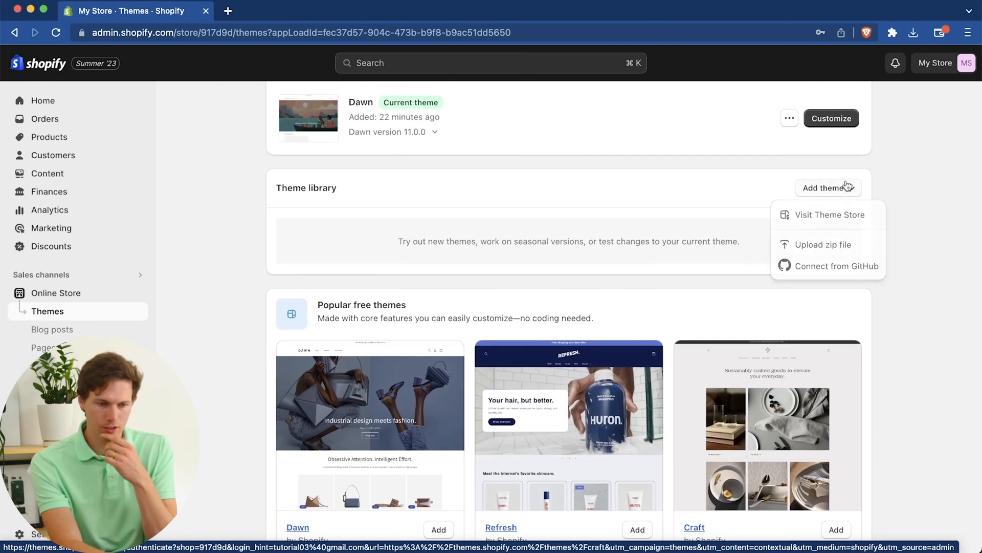
{"action": "left_click", "coordinate": [835, 214]}
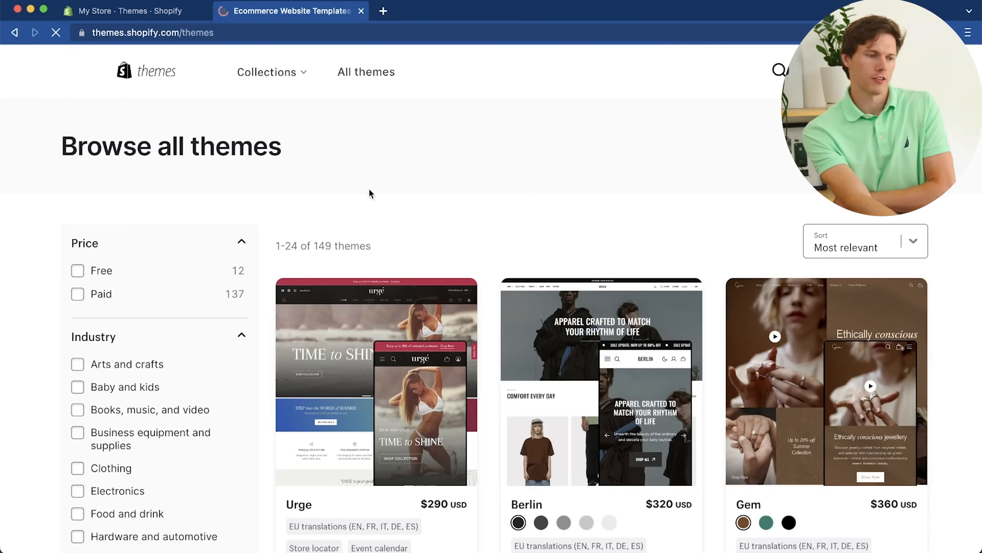
{"action": "scroll", "coordinate": [629, 224], "scroll_direction": "down", "scroll_amount": 1}
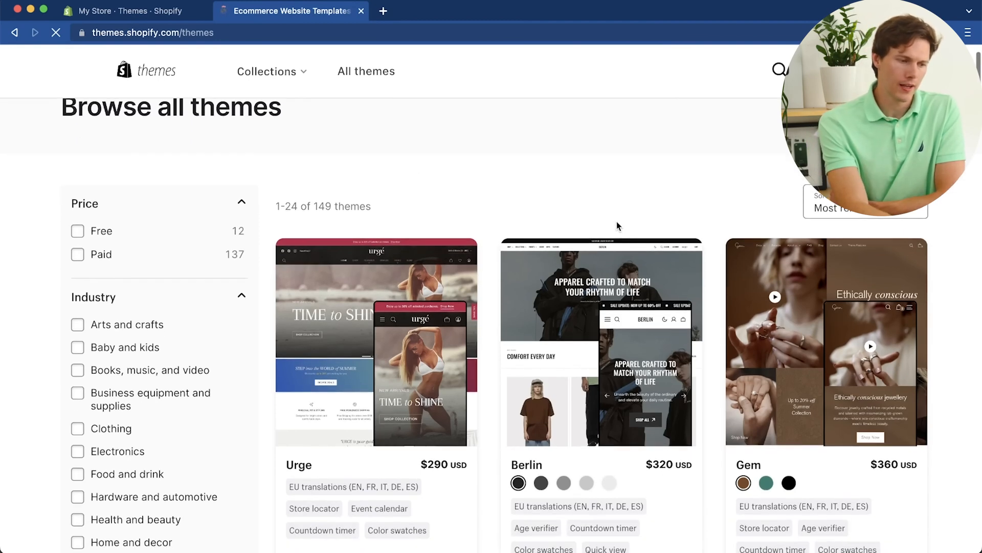
Step: Filter the themes by free and by paid price, leaving only Paid selected, and look through the paid themes
{"action": "left_click", "coordinate": [77, 233]}
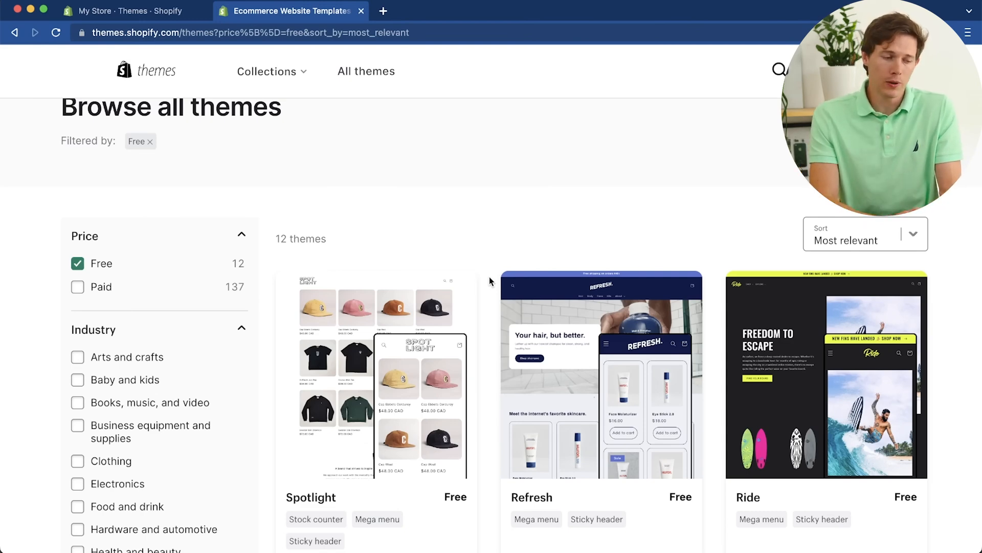
{"action": "left_click", "coordinate": [77, 288]}
{"action": "left_click", "coordinate": [112, 267]}
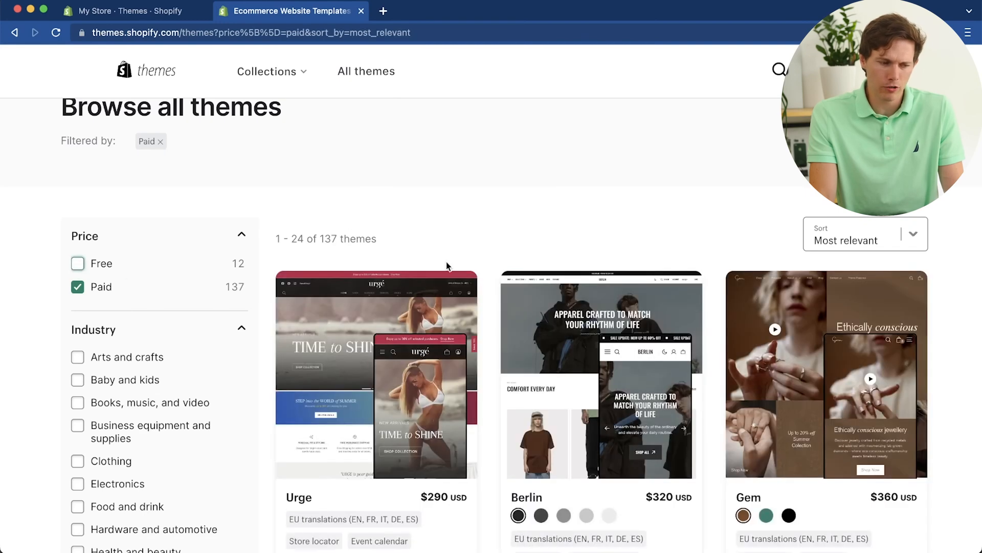
{"action": "scroll", "coordinate": [520, 316], "scroll_direction": "down", "scroll_amount": 3}
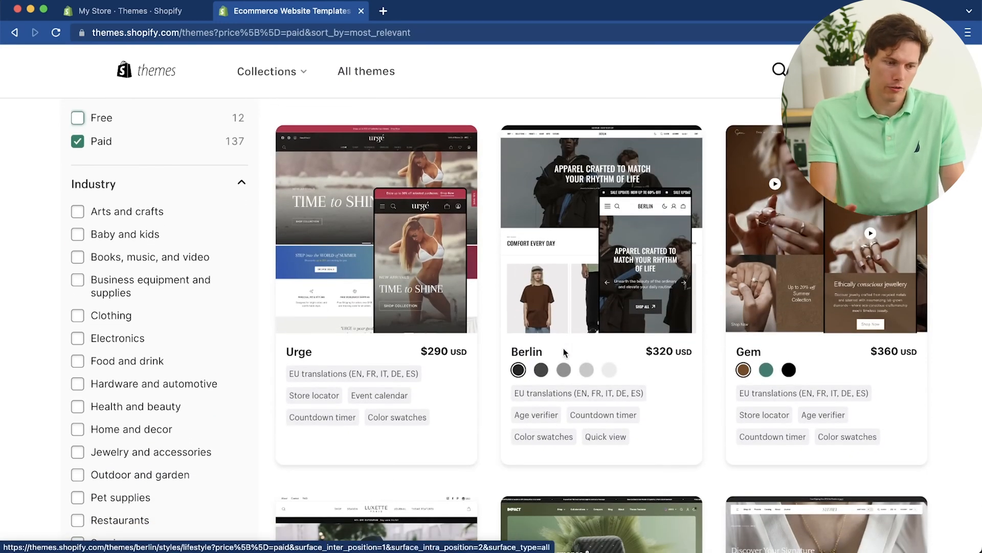
{"action": "scroll", "coordinate": [495, 426], "scroll_direction": "down", "scroll_amount": 3}
{"action": "scroll", "coordinate": [496, 425], "scroll_direction": "down", "scroll_amount": 2}
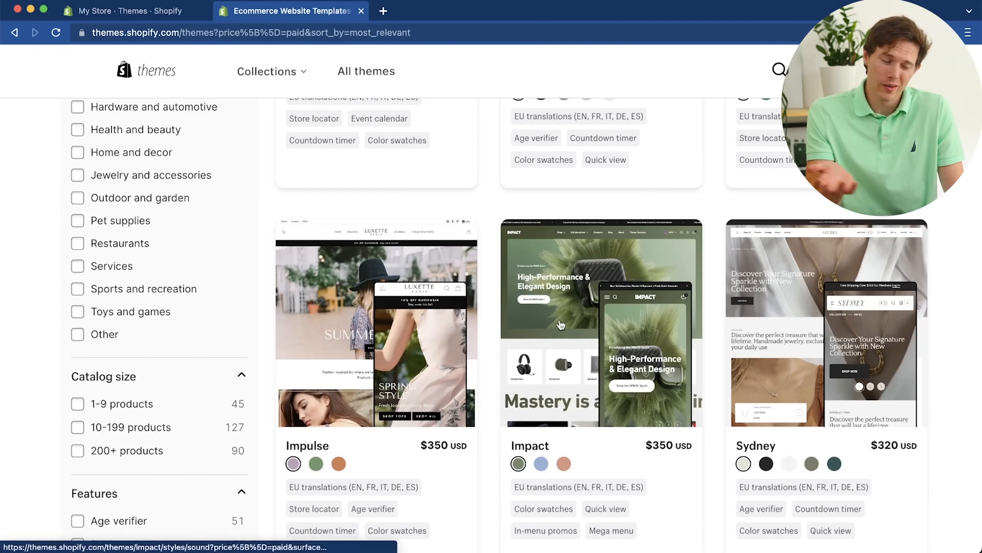
{"action": "scroll", "coordinate": [546, 320], "scroll_direction": "up", "scroll_amount": 8}
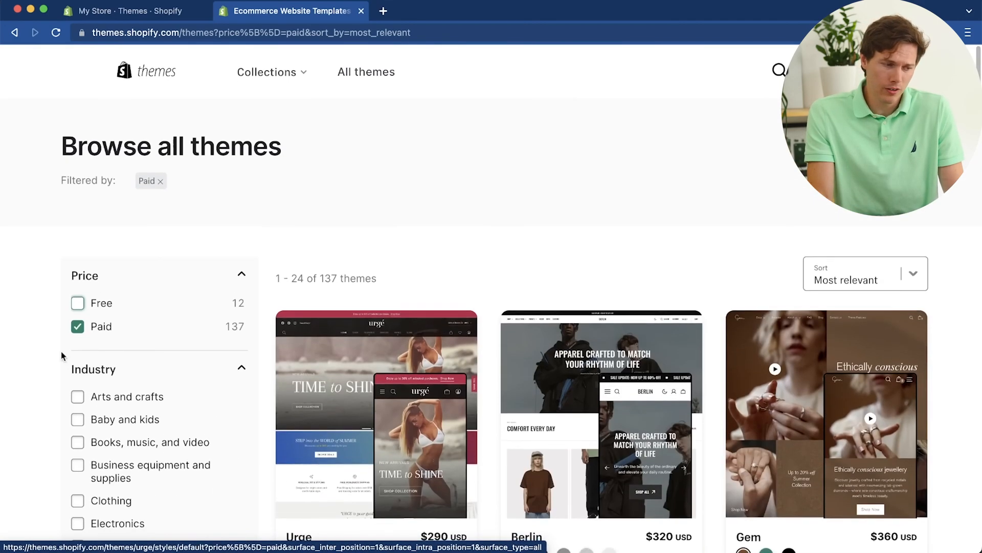
Step: Switch the price filter from paid to free themes and look through the free themes
{"action": "left_click", "coordinate": [77, 307]}
{"action": "left_click", "coordinate": [77, 330]}
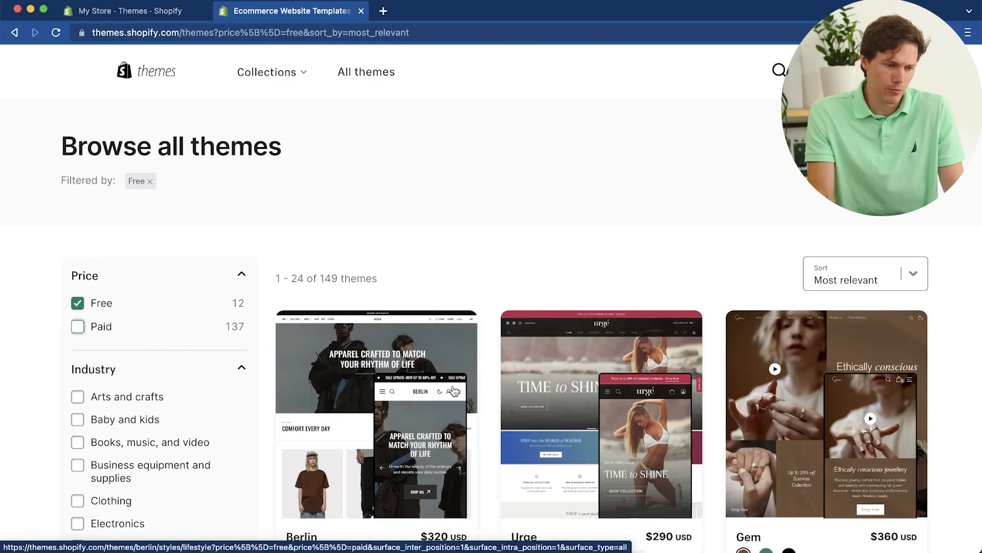
{"action": "scroll", "coordinate": [452, 390], "scroll_direction": "down", "scroll_amount": 3}
{"action": "scroll", "coordinate": [453, 390], "scroll_direction": "down", "scroll_amount": 6}
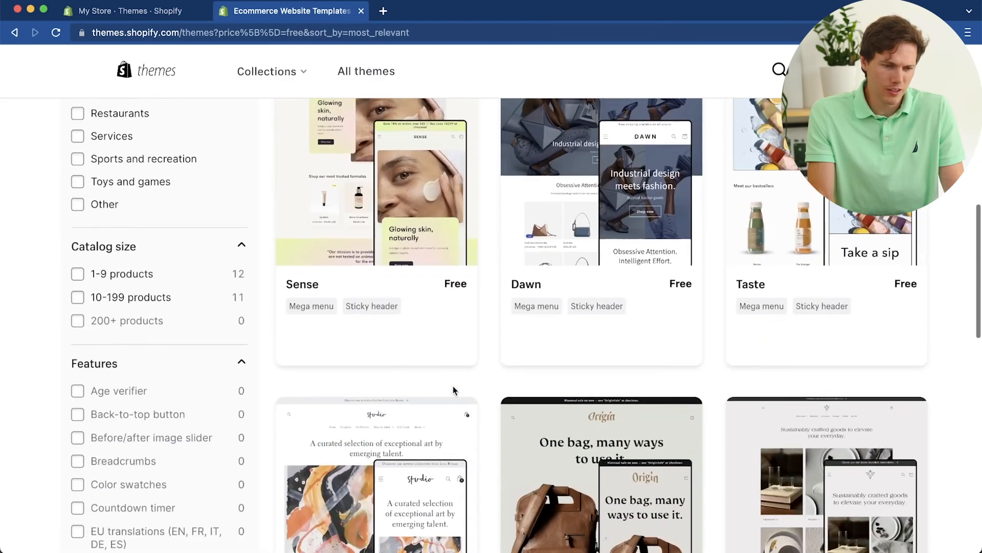
{"action": "scroll", "coordinate": [453, 390], "scroll_direction": "up", "scroll_amount": 1}
{"action": "scroll", "coordinate": [453, 390], "scroll_direction": "down", "scroll_amount": 2}
{"action": "scroll", "coordinate": [453, 390], "scroll_direction": "down", "scroll_amount": 10}
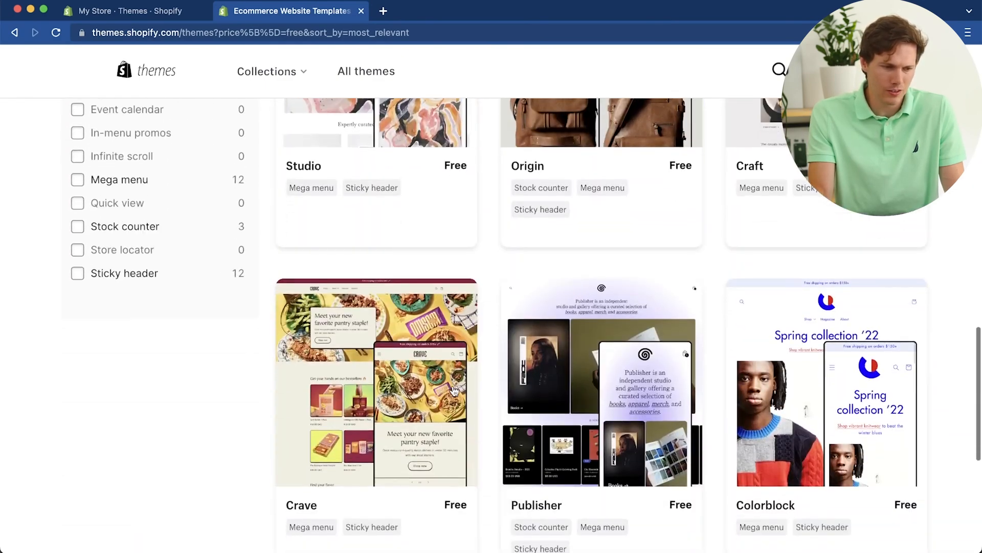
{"action": "scroll", "coordinate": [453, 390], "scroll_direction": "up", "scroll_amount": 6}
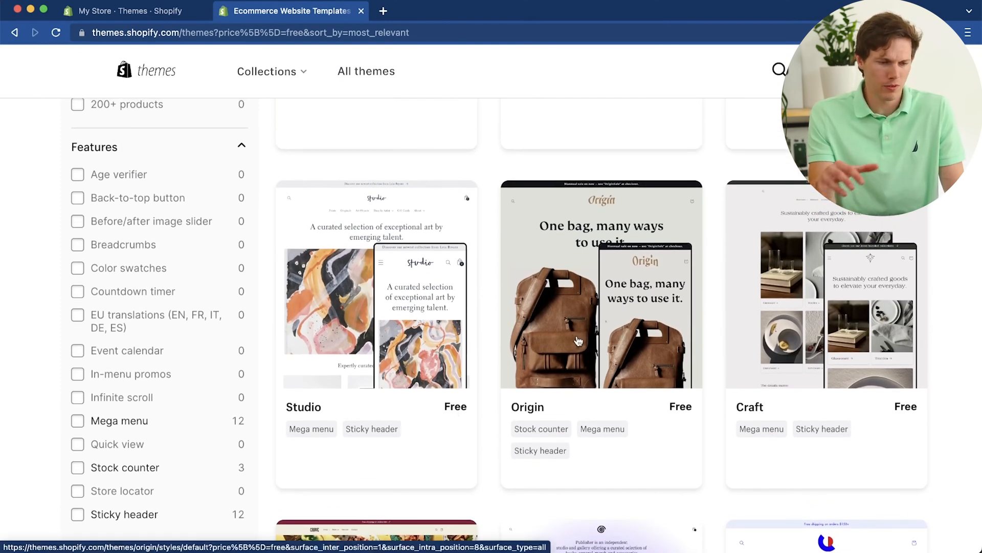
{"action": "scroll", "coordinate": [579, 342], "scroll_direction": "down", "scroll_amount": 10}
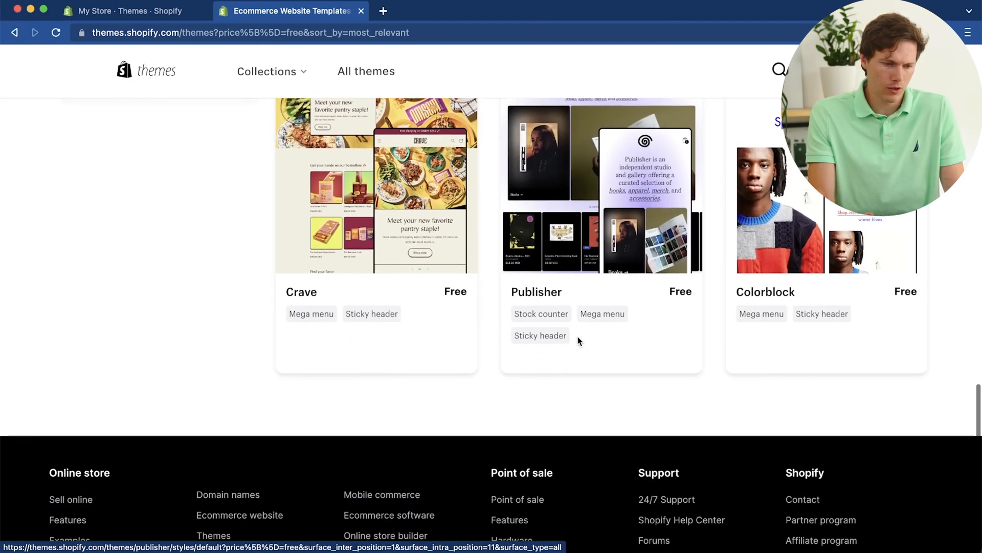
{"action": "scroll", "coordinate": [578, 336], "scroll_direction": "up", "scroll_amount": 8}
Step: Open the details page of the free Taste theme and review it
{"action": "left_click", "coordinate": [798, 342]}
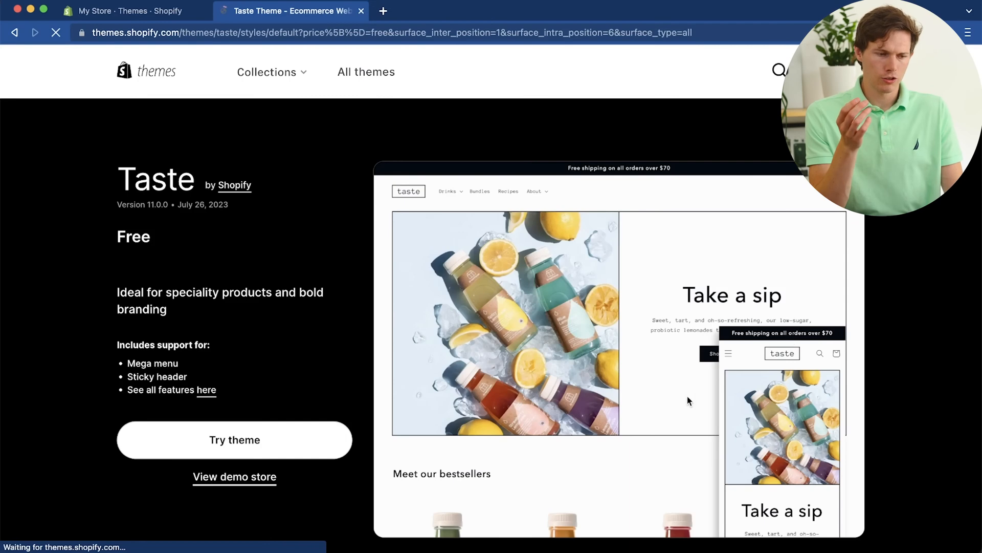
{"action": "scroll", "coordinate": [701, 417], "scroll_direction": "down", "scroll_amount": 5}
{"action": "scroll", "coordinate": [701, 418], "scroll_direction": "up", "scroll_amount": 6}
{"action": "scroll", "coordinate": [702, 418], "scroll_direction": "down", "scroll_amount": 1}
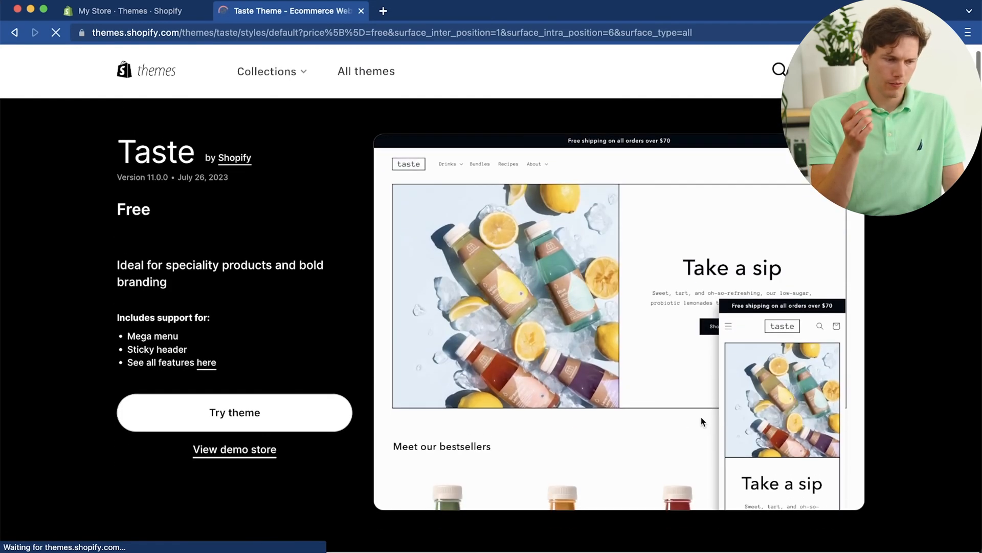
Step: View the Taste theme's demo store and examine its home page layout, from the banner to the product sections
{"action": "left_click", "coordinate": [217, 450]}
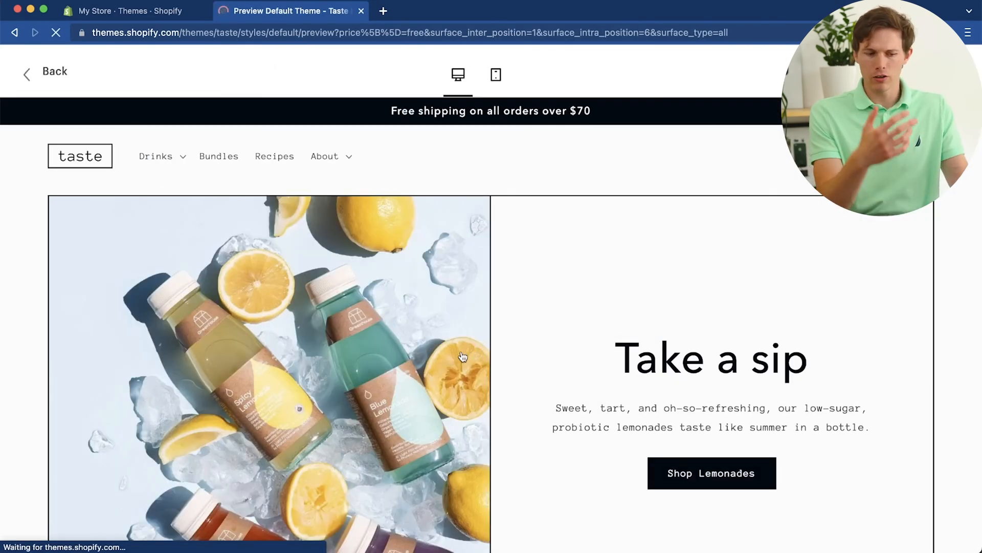
{"action": "scroll", "coordinate": [626, 323], "scroll_direction": "down", "scroll_amount": 2}
{"action": "scroll", "coordinate": [626, 324], "scroll_direction": "up", "scroll_amount": 2}
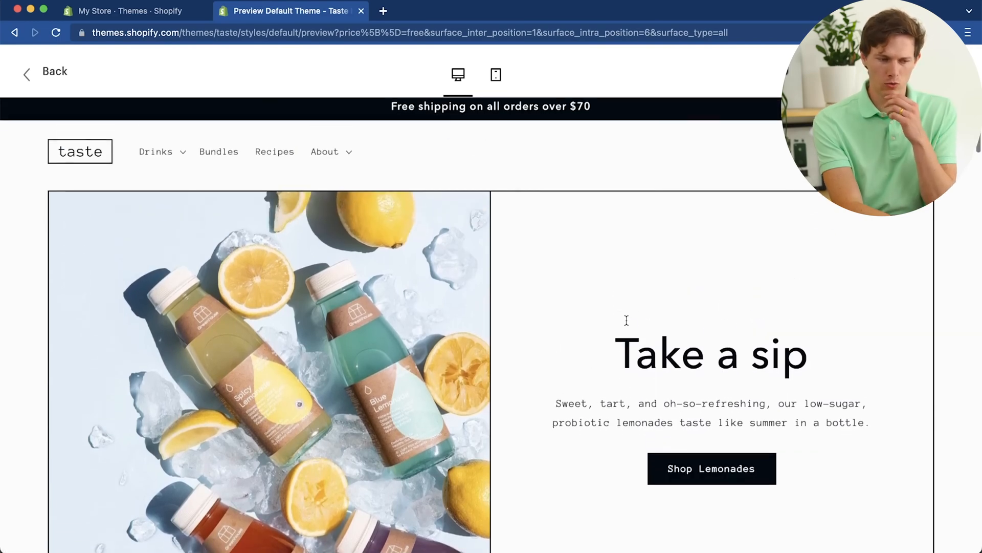
{"action": "scroll", "coordinate": [626, 324], "scroll_direction": "down", "scroll_amount": 7}
{"action": "scroll", "coordinate": [626, 321], "scroll_direction": "up", "scroll_amount": 5}
{"action": "scroll", "coordinate": [627, 320], "scroll_direction": "down", "scroll_amount": 12}
{"action": "scroll", "coordinate": [628, 326], "scroll_direction": "down", "scroll_amount": 3}
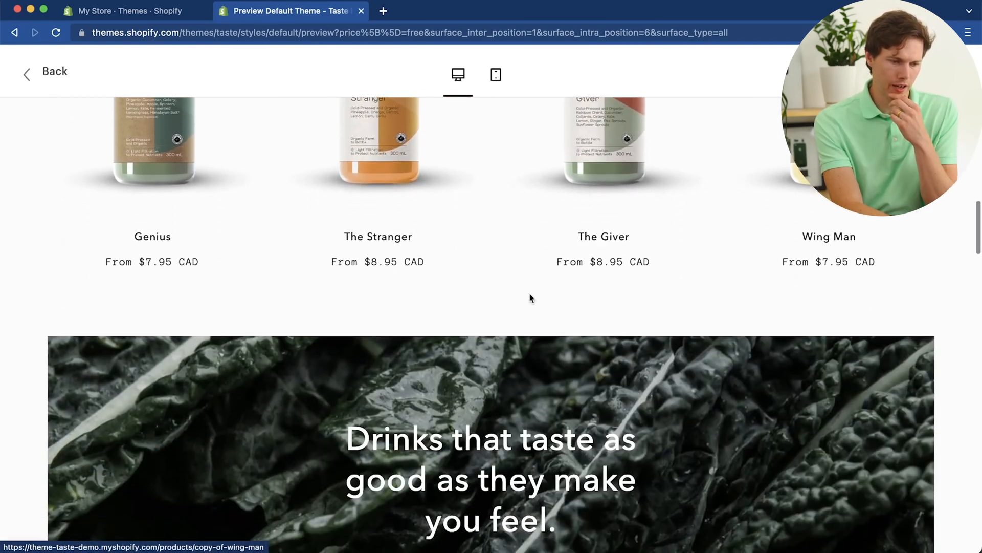
{"action": "scroll", "coordinate": [530, 295], "scroll_direction": "down", "scroll_amount": 6}
{"action": "scroll", "coordinate": [529, 293], "scroll_direction": "up", "scroll_amount": 8}
{"action": "scroll", "coordinate": [529, 293], "scroll_direction": "down", "scroll_amount": 5}
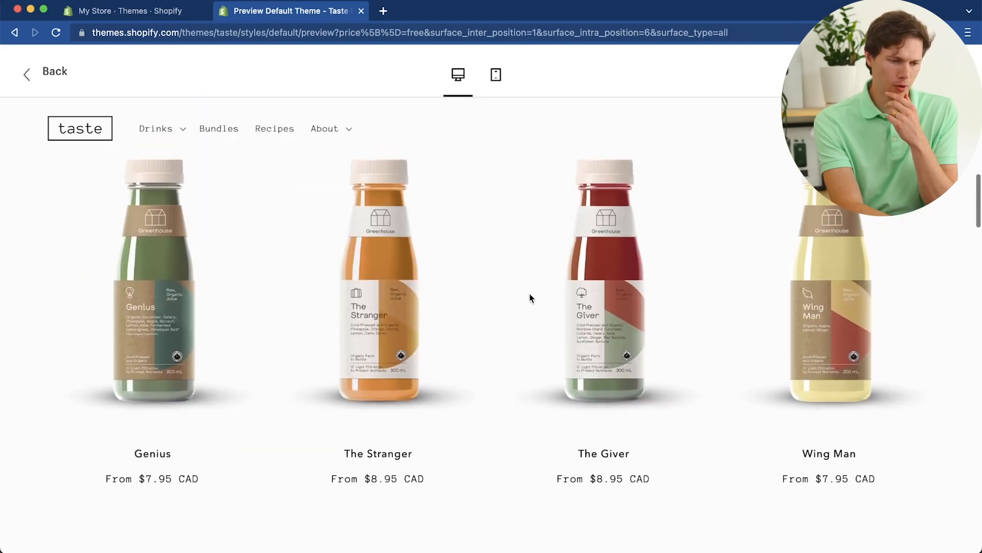
{"action": "scroll", "coordinate": [842, 298], "scroll_direction": "up", "scroll_amount": 3}
{"action": "scroll", "coordinate": [839, 294], "scroll_direction": "up", "scroll_amount": 8}
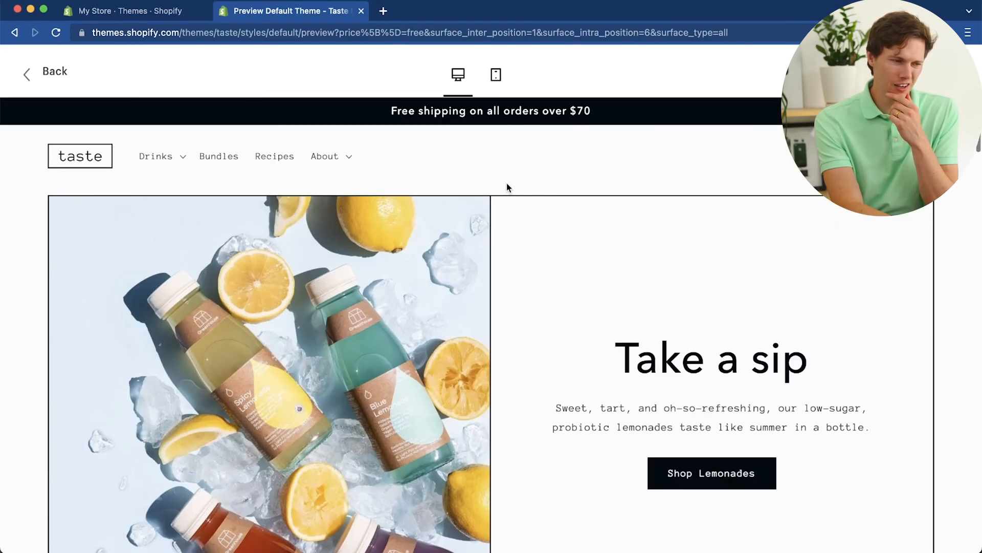
Step: Leave the Taste demo and try the free Origin theme, adding it to the store's theme library
{"action": "left_click", "coordinate": [51, 72]}
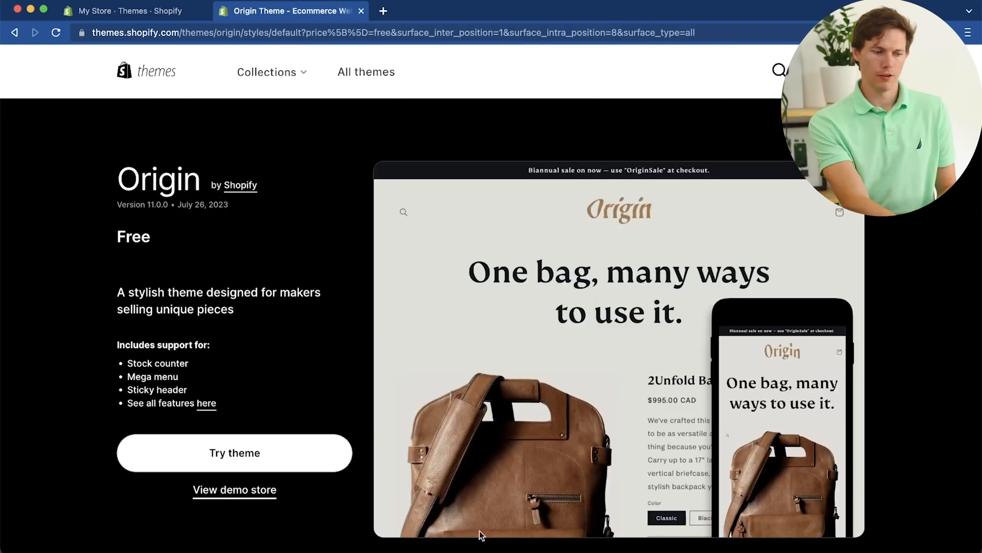
{"action": "left_click", "coordinate": [300, 461]}
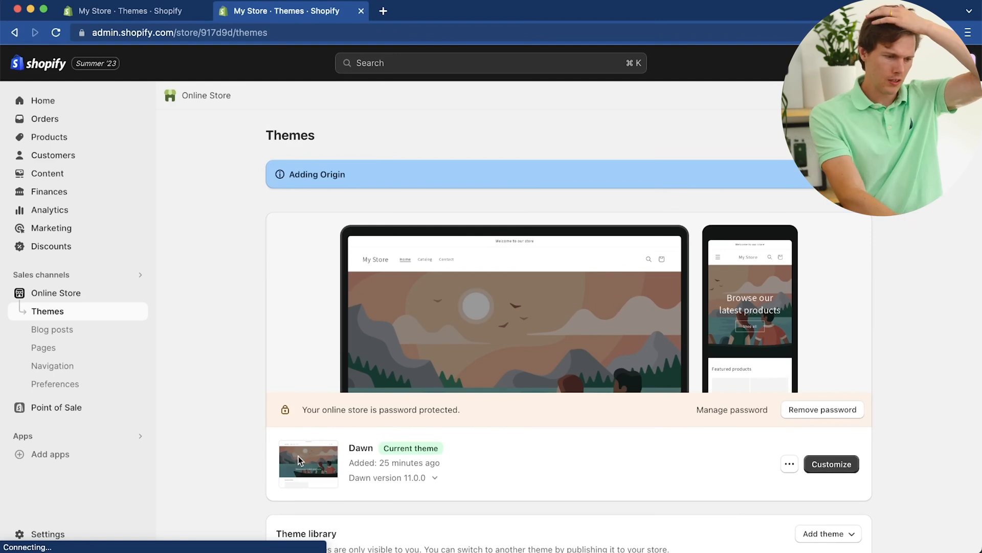
{"action": "scroll", "coordinate": [585, 441], "scroll_direction": "down", "scroll_amount": 3}
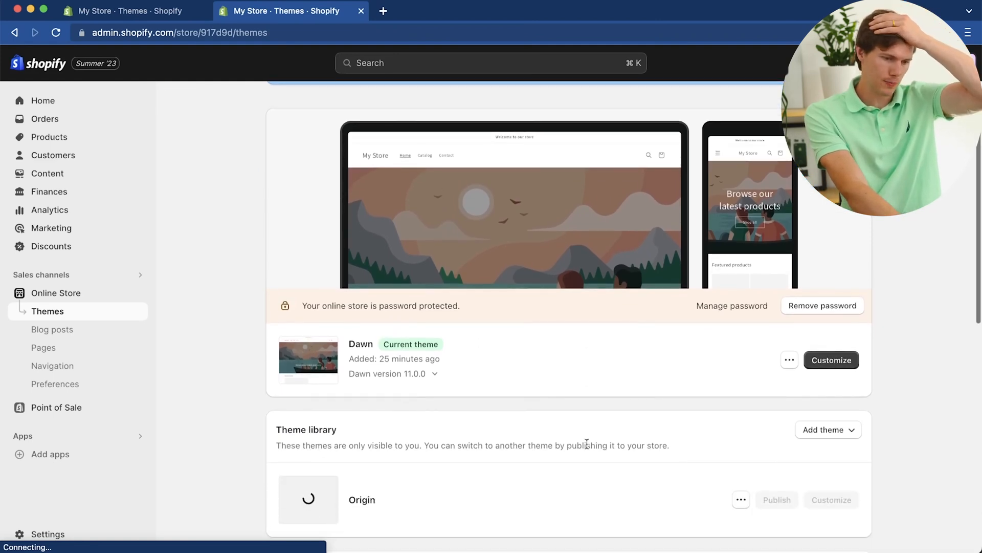
{"action": "scroll", "coordinate": [680, 418], "scroll_direction": "down", "scroll_amount": 3}
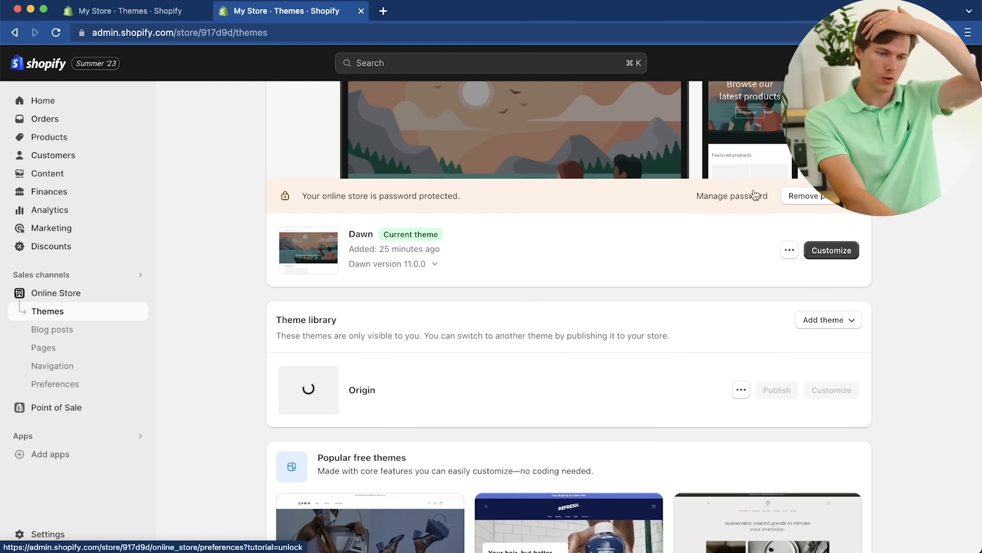
Step: Publish the Origin theme as the store's current theme in place of Dawn
{"action": "left_click", "coordinate": [850, 256]}
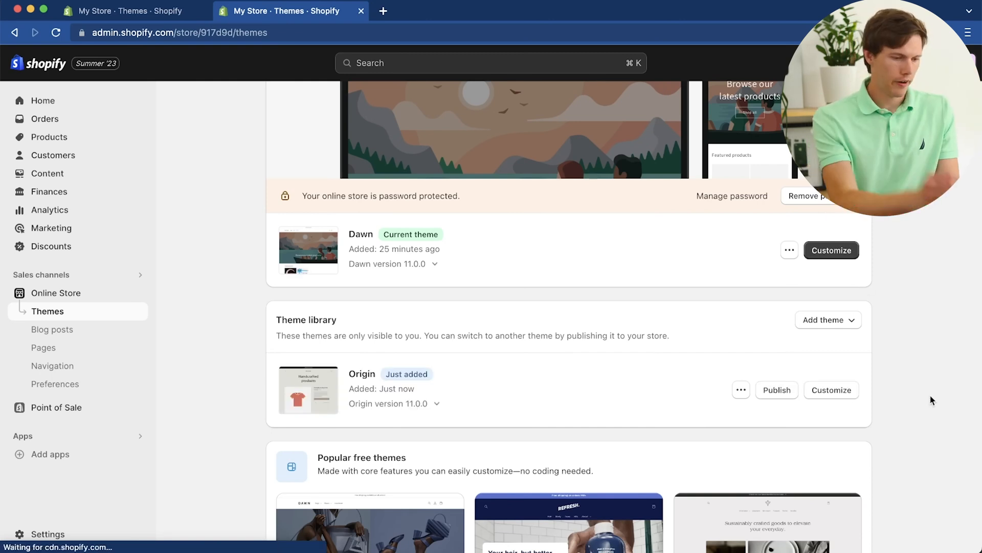
{"action": "left_click", "coordinate": [777, 390]}
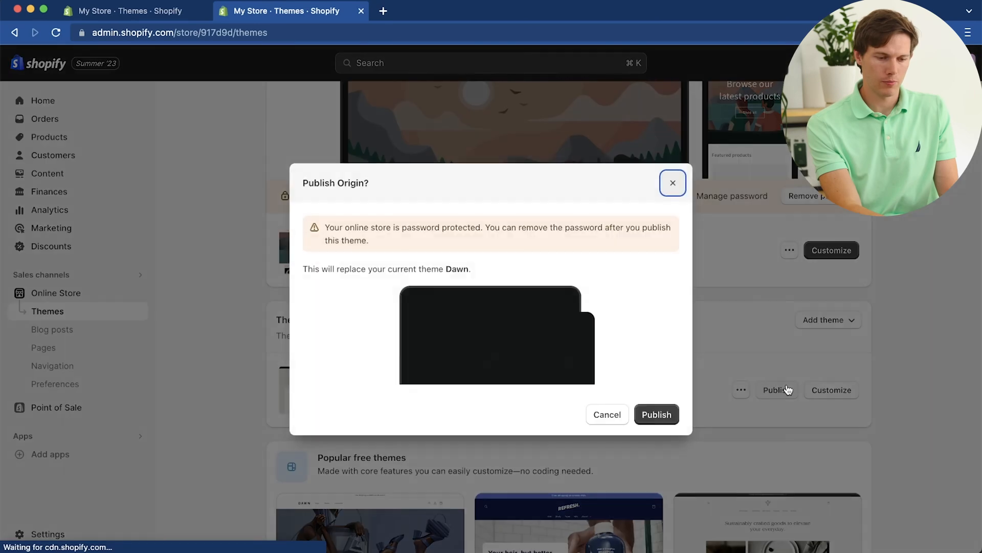
{"action": "left_click", "coordinate": [658, 416]}
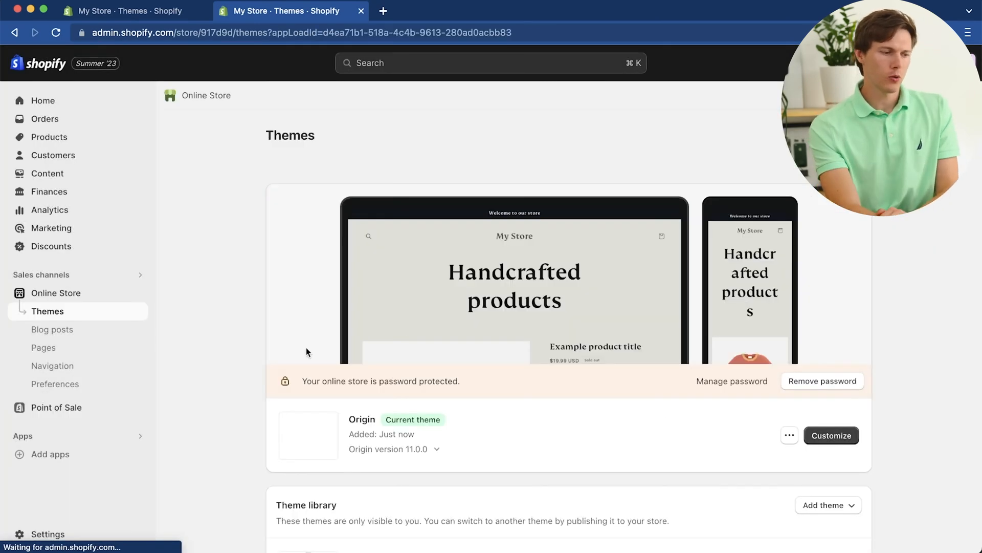
Step: Open the Origin theme for customization and look over the home page's default sections
{"action": "left_click", "coordinate": [832, 435]}
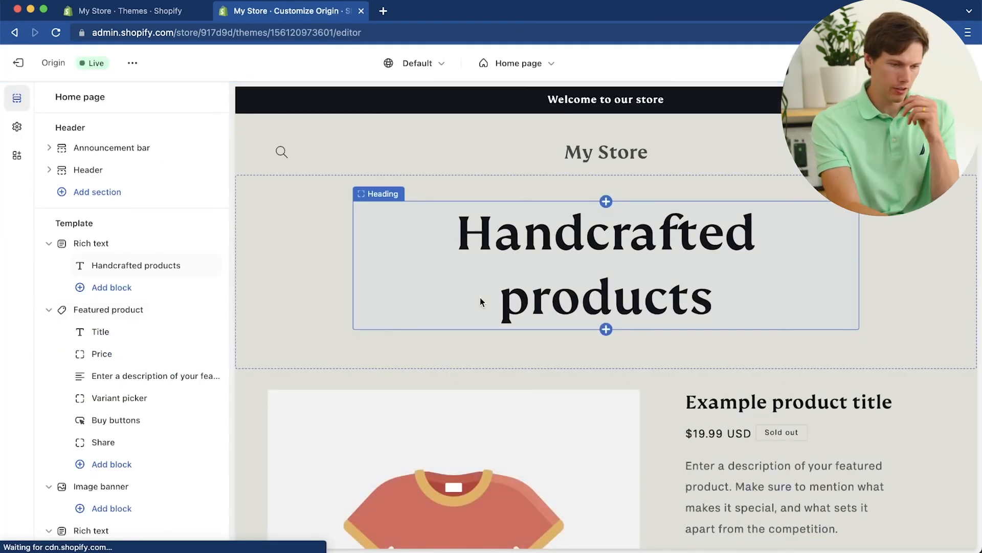
{"action": "scroll", "coordinate": [479, 297], "scroll_direction": "down", "scroll_amount": 2}
{"action": "scroll", "coordinate": [480, 302], "scroll_direction": "down", "scroll_amount": 8}
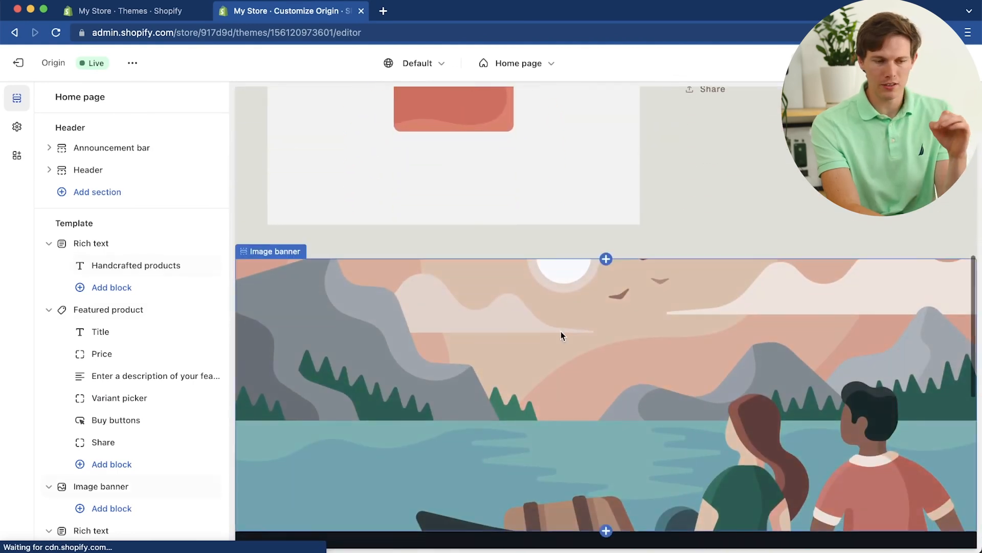
{"action": "scroll", "coordinate": [561, 336], "scroll_direction": "up", "scroll_amount": 4}
{"action": "scroll", "coordinate": [561, 333], "scroll_direction": "up", "scroll_amount": 3}
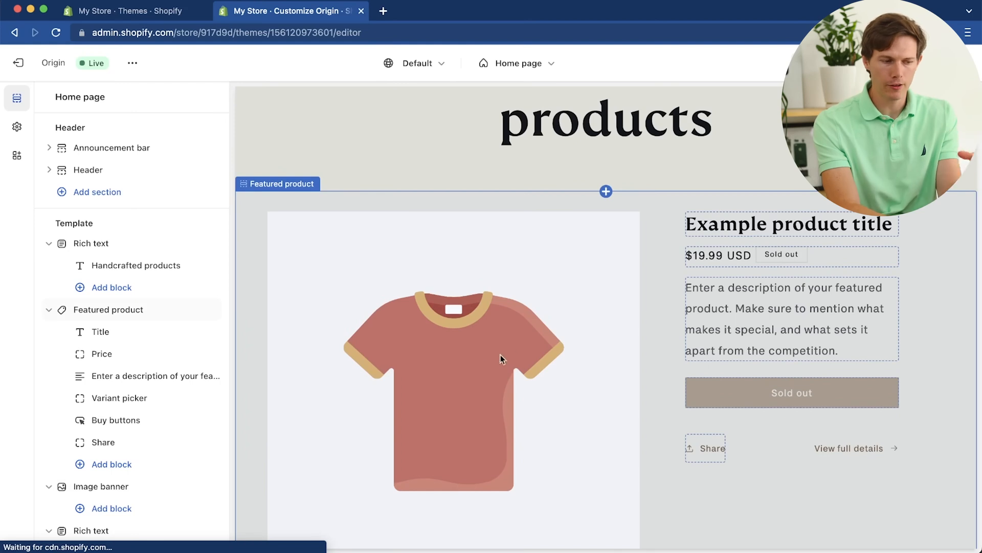
Step: Set Aurora Hub as the product shown in the home page's Featured product section
{"action": "left_click", "coordinate": [499, 334]}
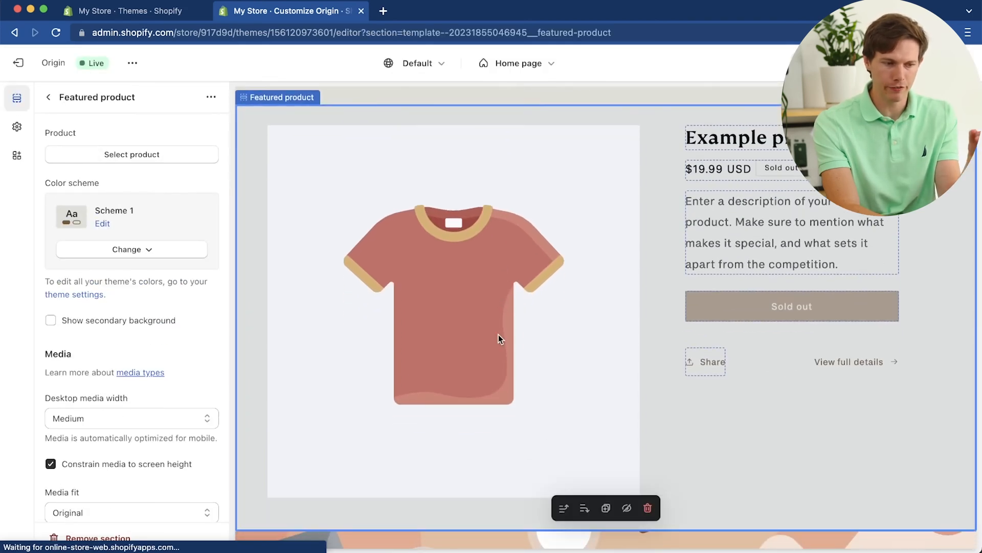
{"action": "scroll", "coordinate": [603, 300], "scroll_direction": "up", "scroll_amount": 1}
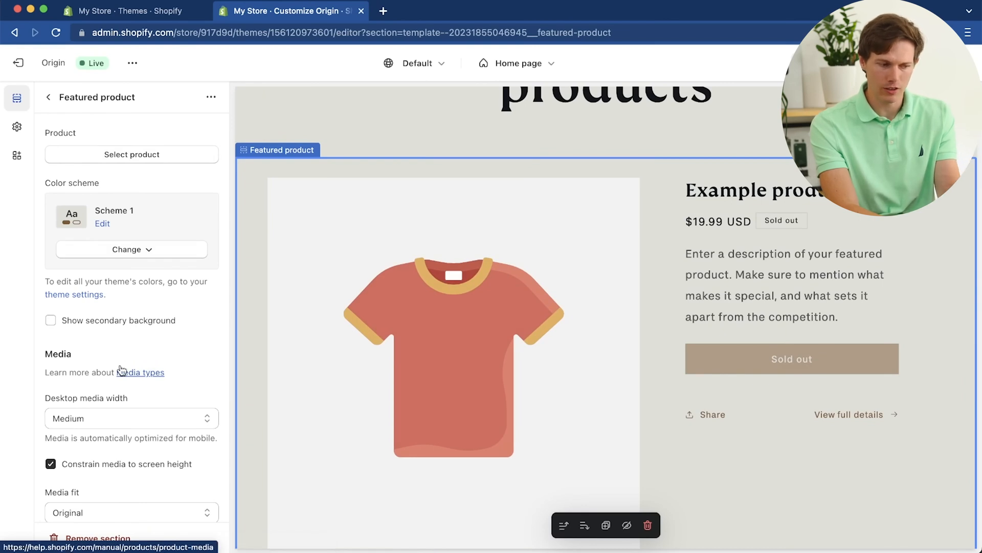
{"action": "scroll", "coordinate": [122, 370], "scroll_direction": "down", "scroll_amount": 3}
{"action": "scroll", "coordinate": [122, 370], "scroll_direction": "up", "scroll_amount": 3}
{"action": "left_click", "coordinate": [125, 153]}
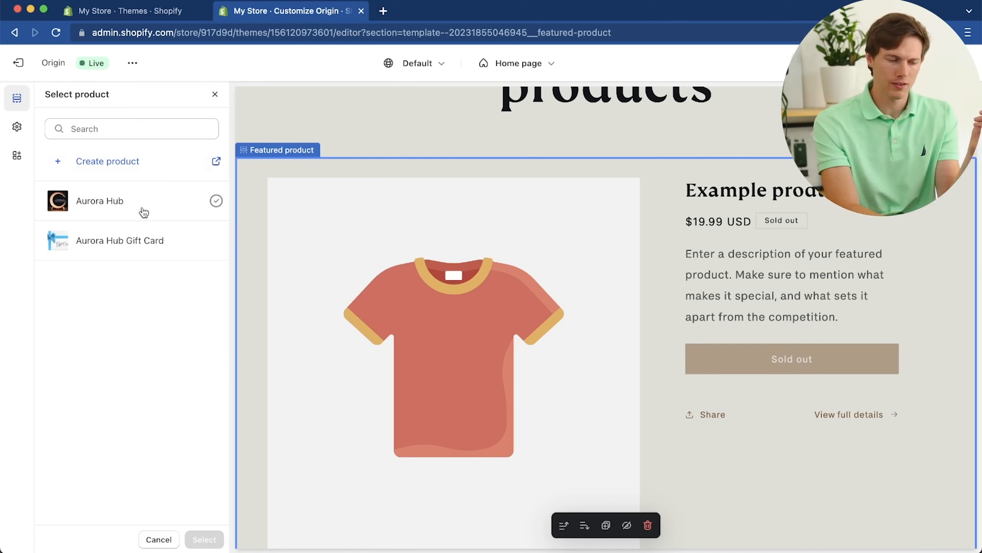
{"action": "left_click", "coordinate": [144, 212]}
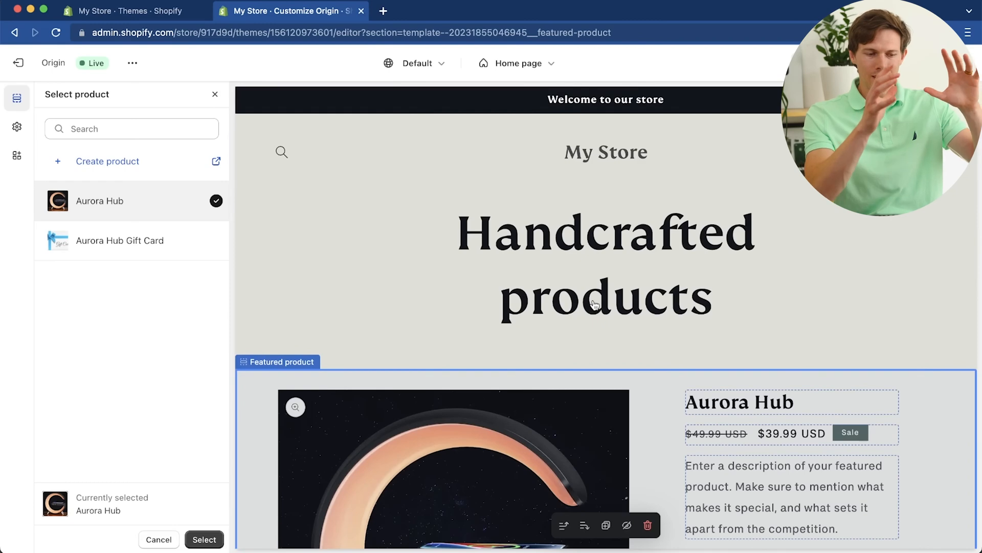
{"action": "scroll", "coordinate": [595, 305], "scroll_direction": "down", "scroll_amount": 3}
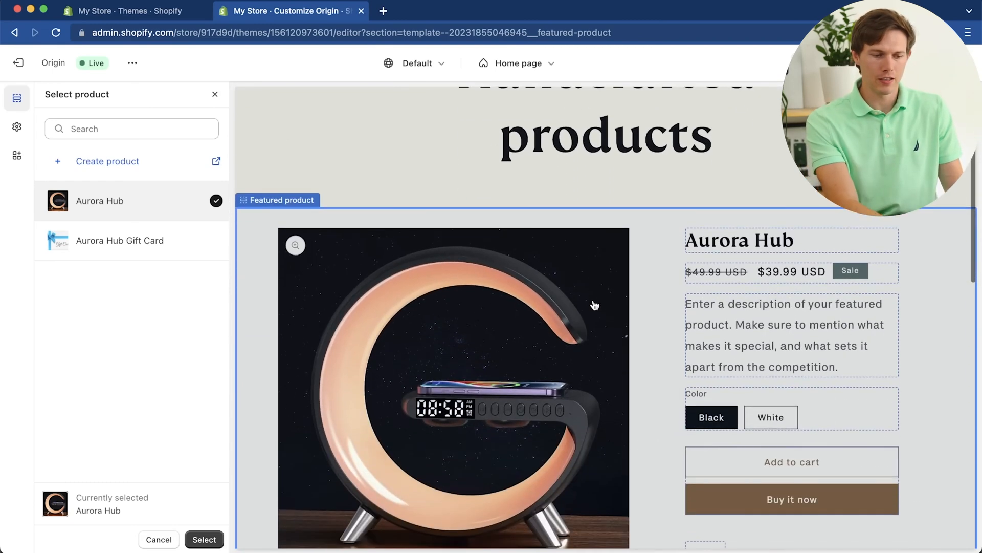
{"action": "scroll", "coordinate": [594, 305], "scroll_direction": "down", "scroll_amount": 2}
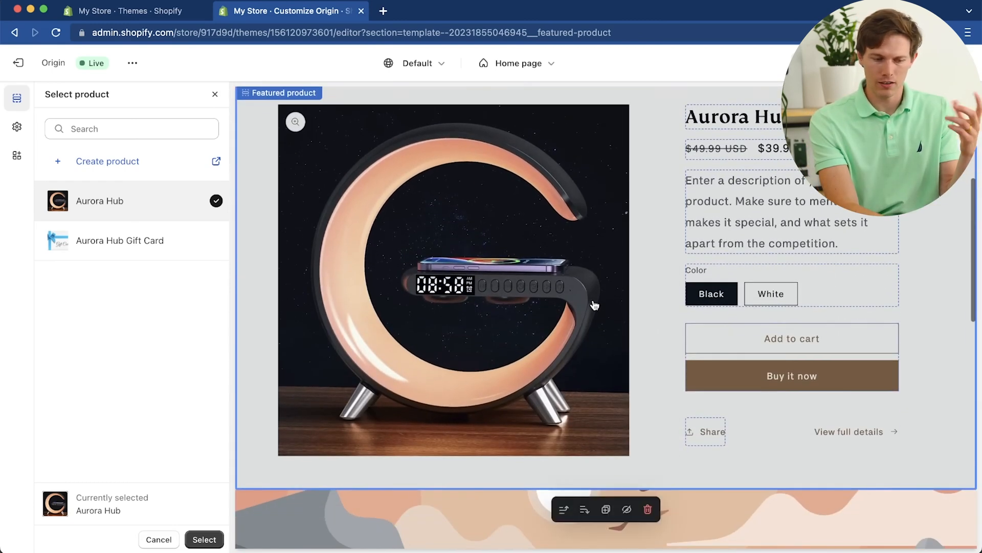
{"action": "scroll", "coordinate": [595, 305], "scroll_direction": "up", "scroll_amount": 3}
{"action": "scroll", "coordinate": [595, 305], "scroll_direction": "down", "scroll_amount": 2}
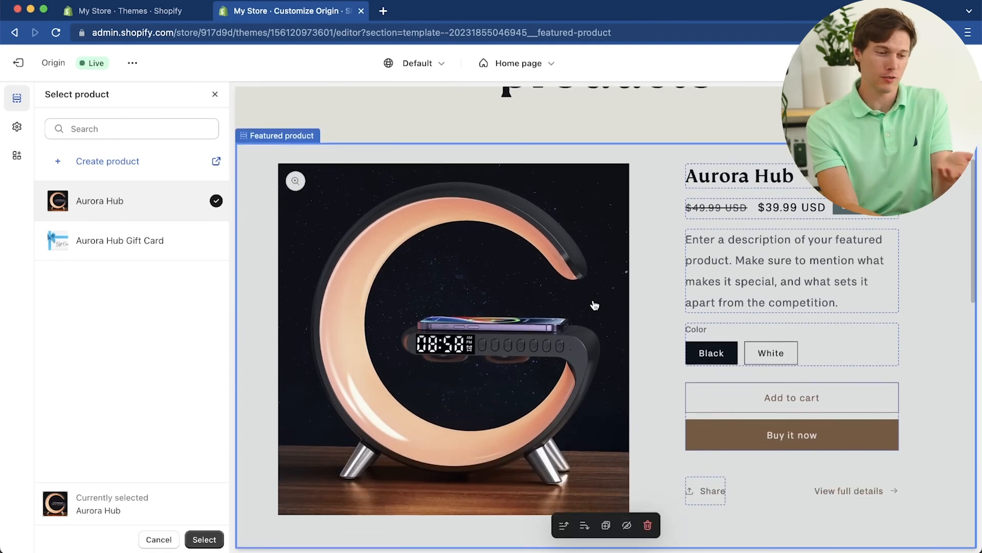
{"action": "scroll", "coordinate": [595, 305], "scroll_direction": "up", "scroll_amount": 1}
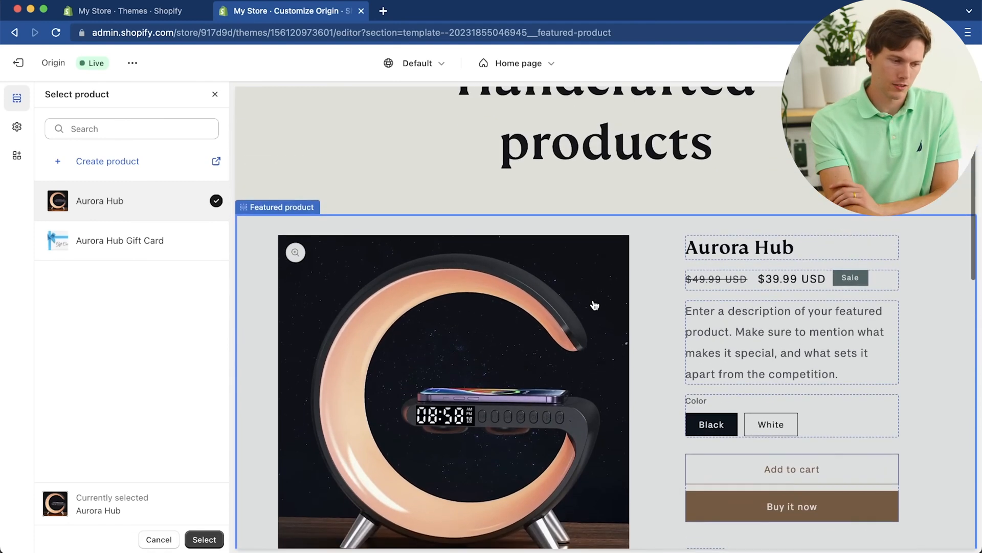
{"action": "left_click", "coordinate": [204, 539]}
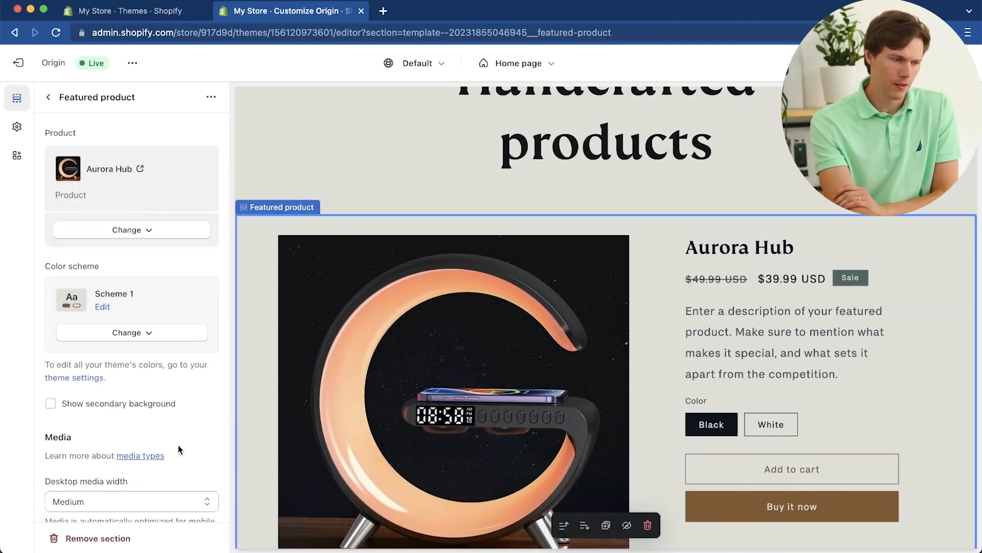
{"action": "left_click", "coordinate": [48, 97]}
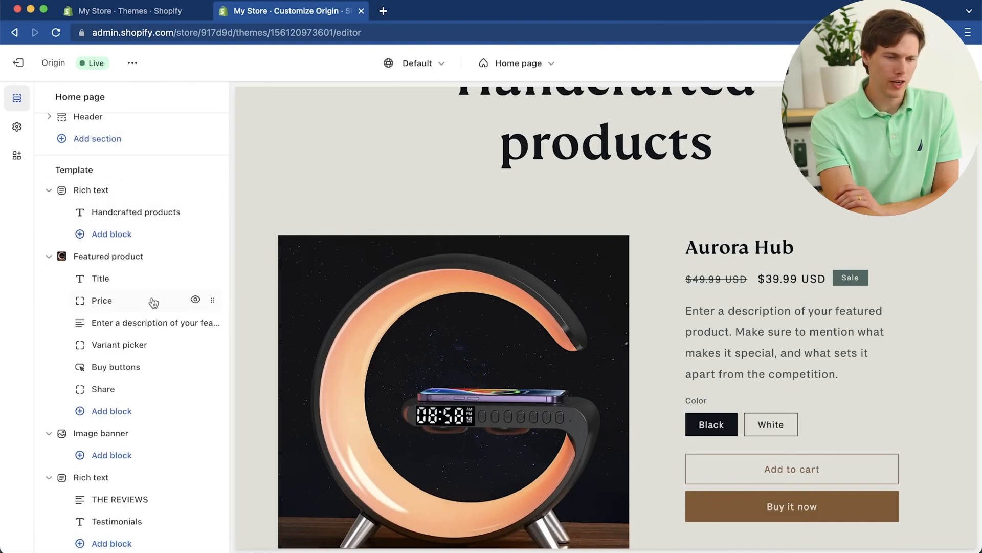
Step: Examine the home page's header, template and footer sections against the preview, including the testimonials
{"action": "scroll", "coordinate": [542, 211], "scroll_direction": "up", "scroll_amount": 3}
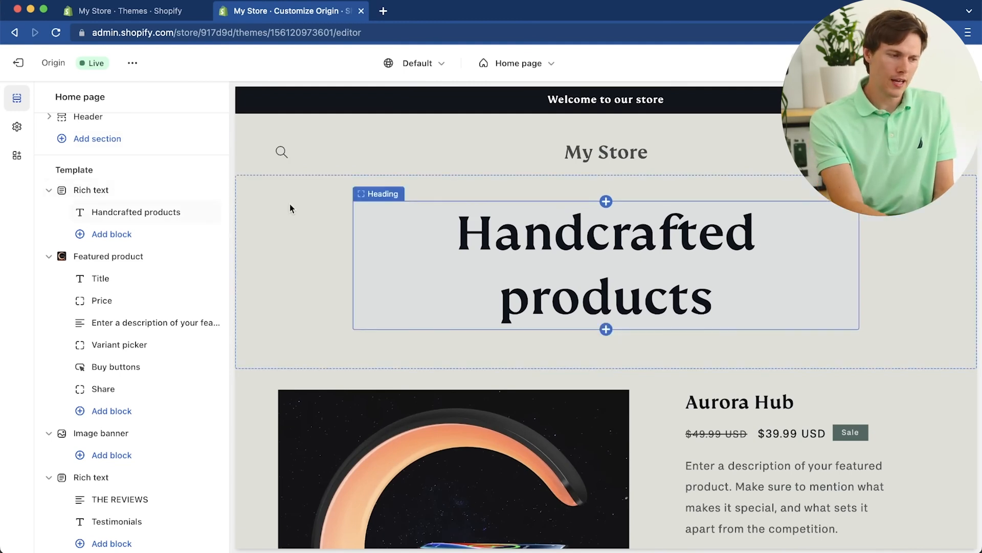
{"action": "scroll", "coordinate": [124, 190], "scroll_direction": "up", "scroll_amount": 2}
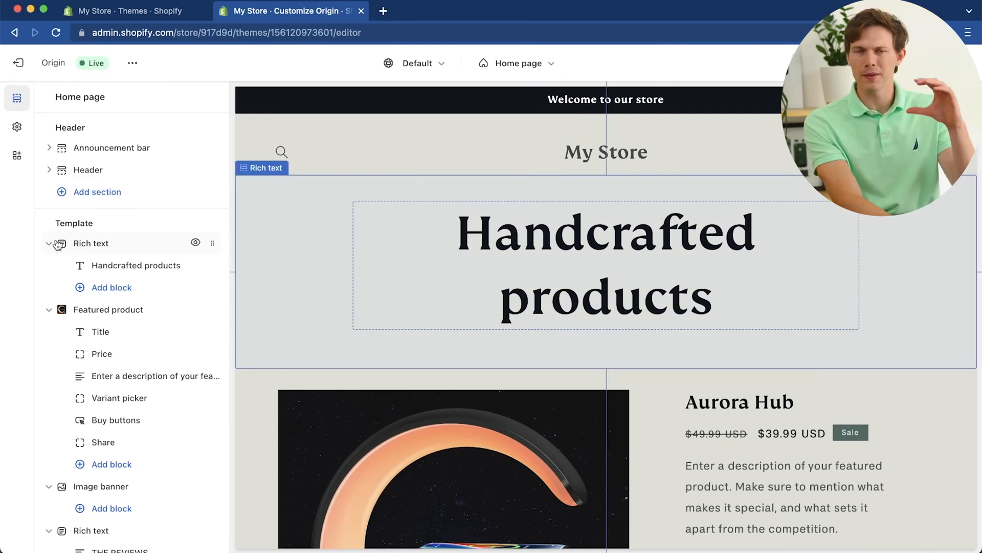
{"action": "scroll", "coordinate": [58, 245], "scroll_direction": "down", "scroll_amount": 2}
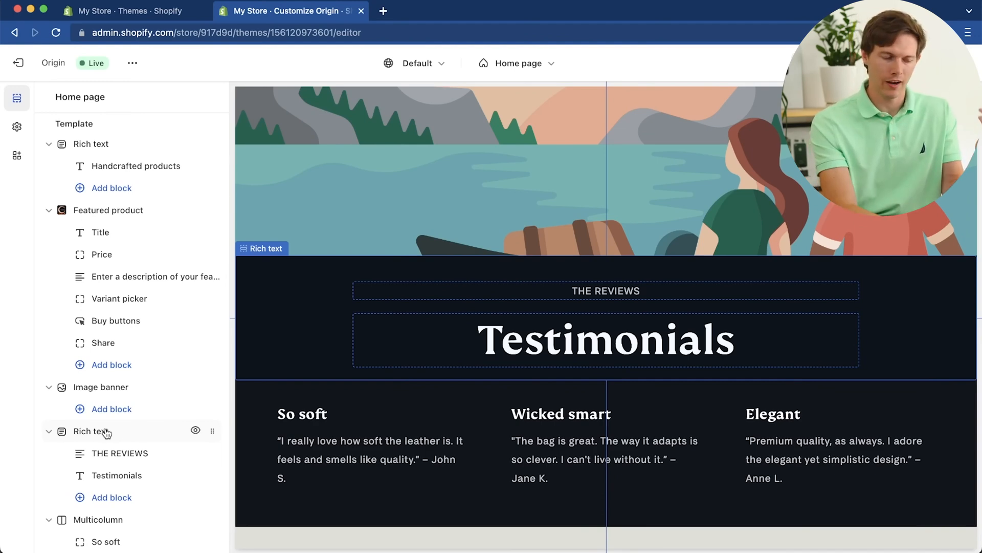
{"action": "scroll", "coordinate": [105, 432], "scroll_direction": "down", "scroll_amount": 5}
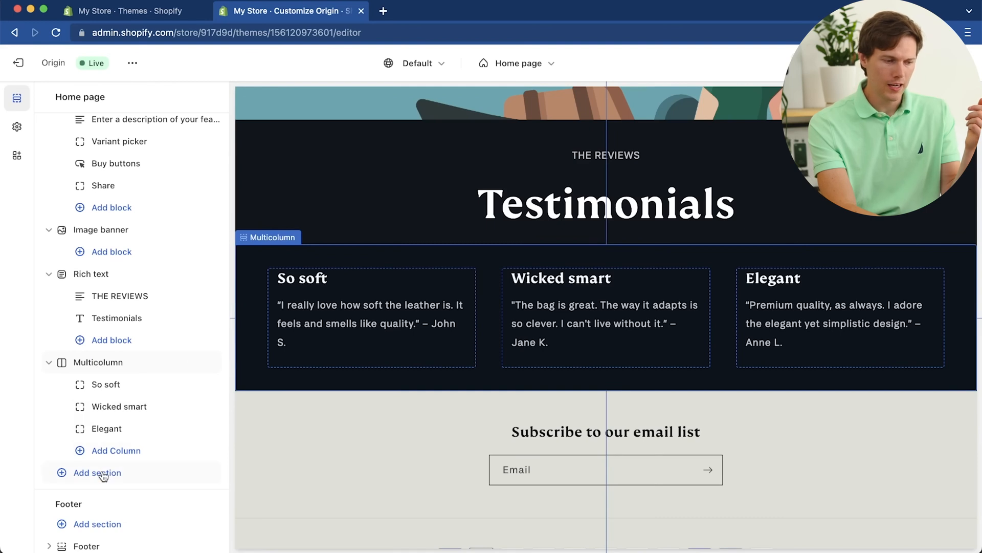
{"action": "scroll", "coordinate": [102, 475], "scroll_direction": "down", "scroll_amount": 1}
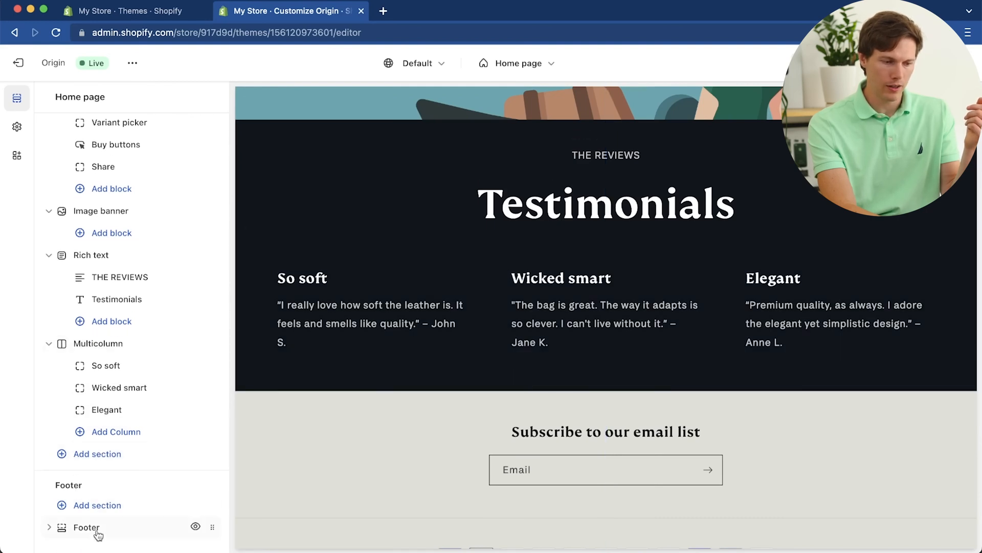
{"action": "scroll", "coordinate": [107, 476], "scroll_direction": "up", "scroll_amount": 10}
{"action": "scroll", "coordinate": [108, 476], "scroll_direction": "up", "scroll_amount": 1}
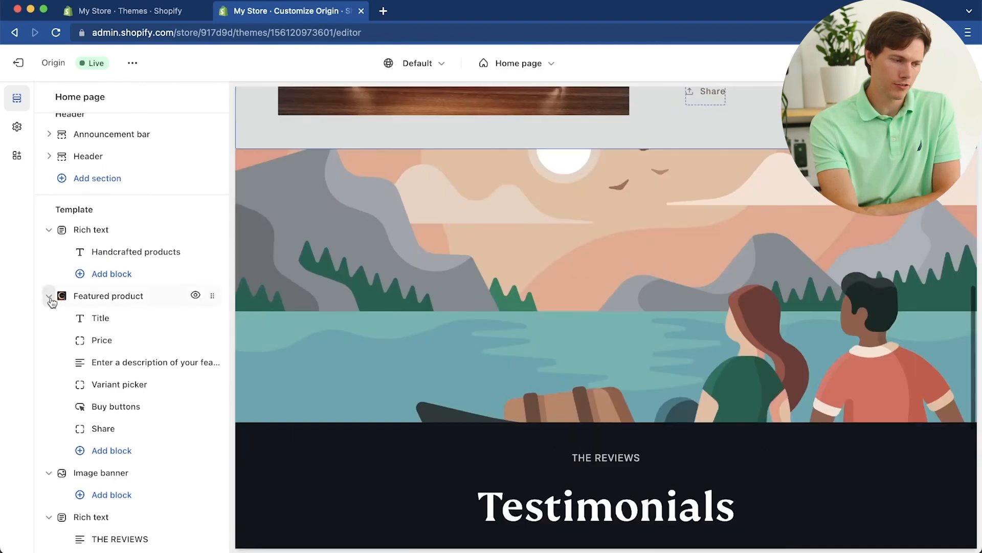
Step: Collapse all the template sections: both Rich text sections, Featured product, Image banner and Multicolumn
{"action": "left_click", "coordinate": [48, 295]}
{"action": "left_click", "coordinate": [50, 230]}
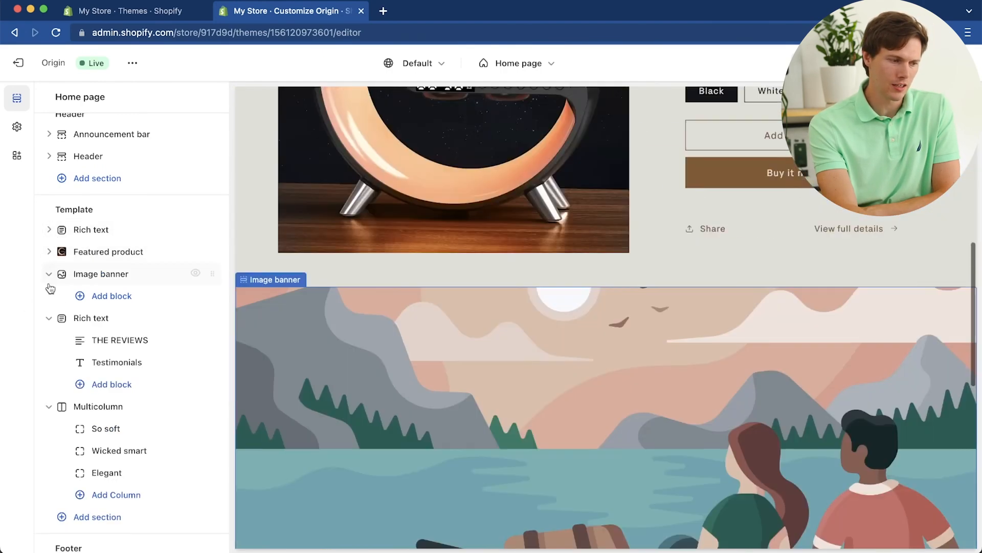
{"action": "left_click", "coordinate": [48, 274]}
{"action": "left_click", "coordinate": [49, 296]}
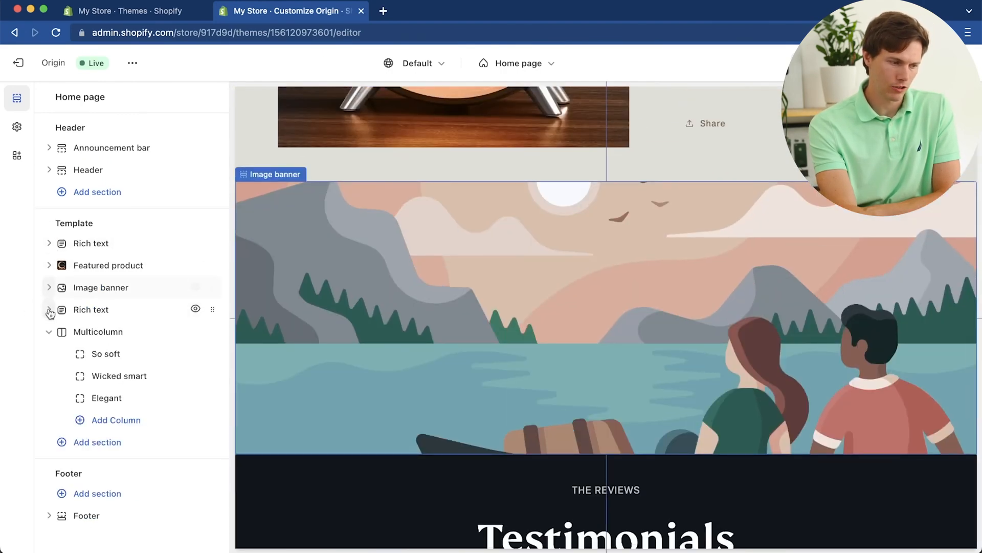
{"action": "left_click", "coordinate": [48, 331]}
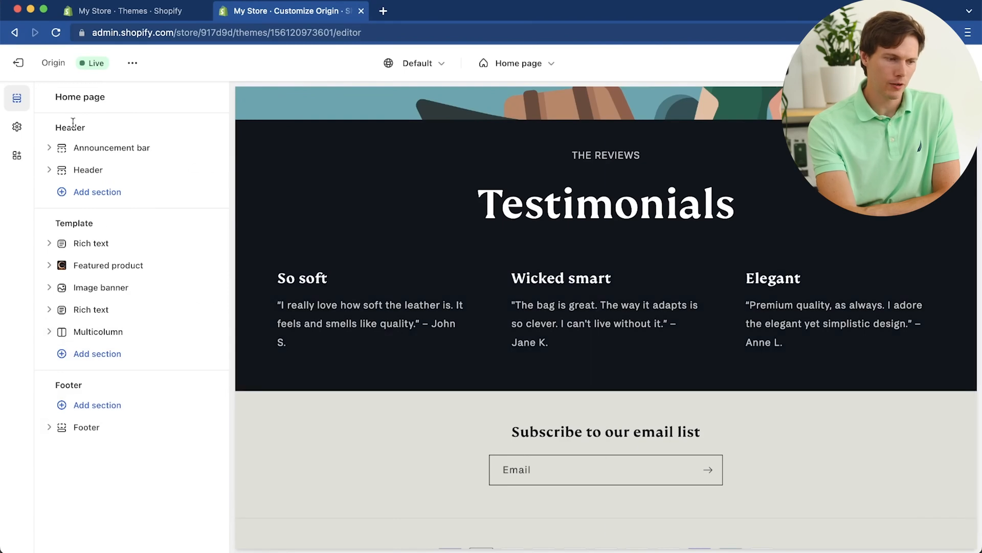
Step: Remove the Rich text section with the "Handcrafted products" heading from the home page
{"action": "scroll", "coordinate": [496, 266], "scroll_direction": "up", "scroll_amount": 15}
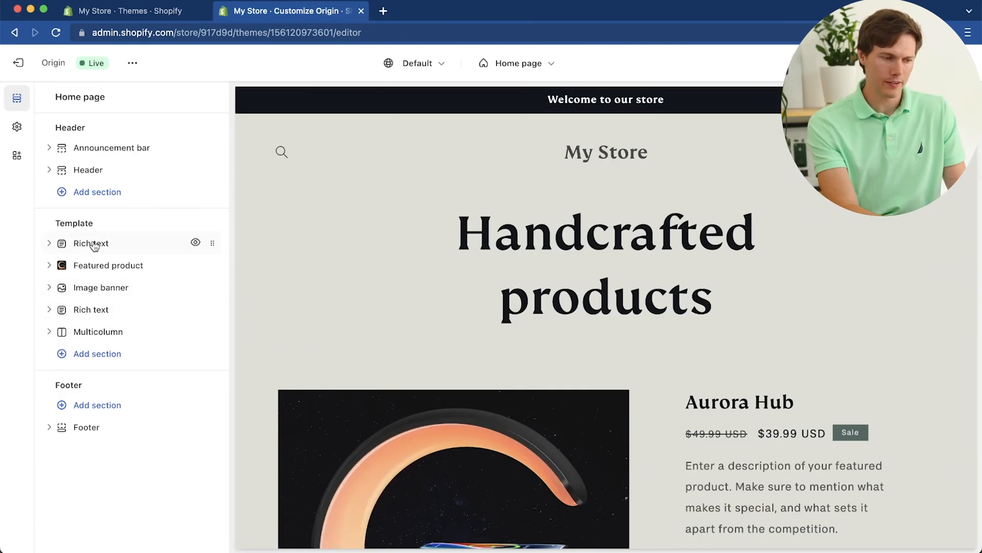
{"action": "scroll", "coordinate": [373, 271], "scroll_direction": "down", "scroll_amount": 1}
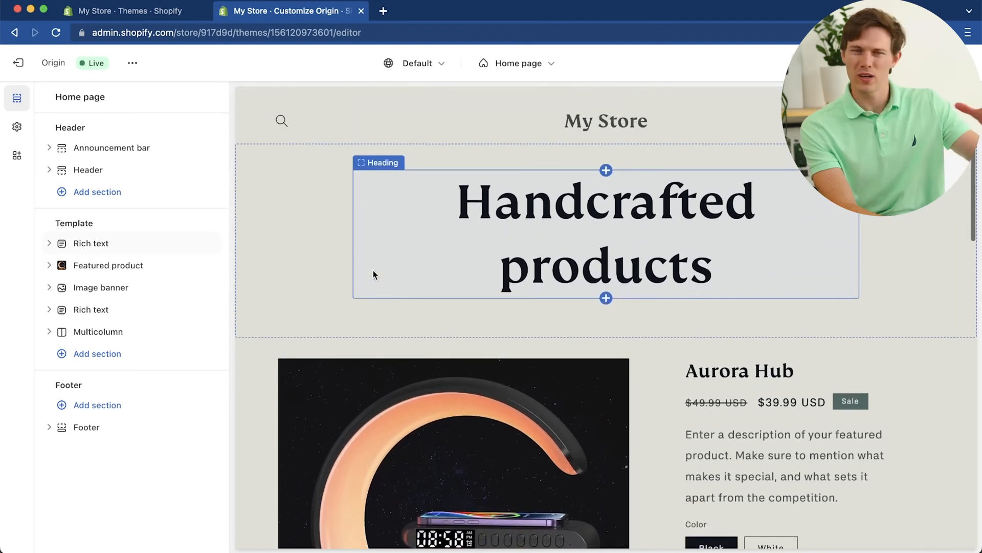
{"action": "scroll", "coordinate": [373, 271], "scroll_direction": "down", "scroll_amount": 1}
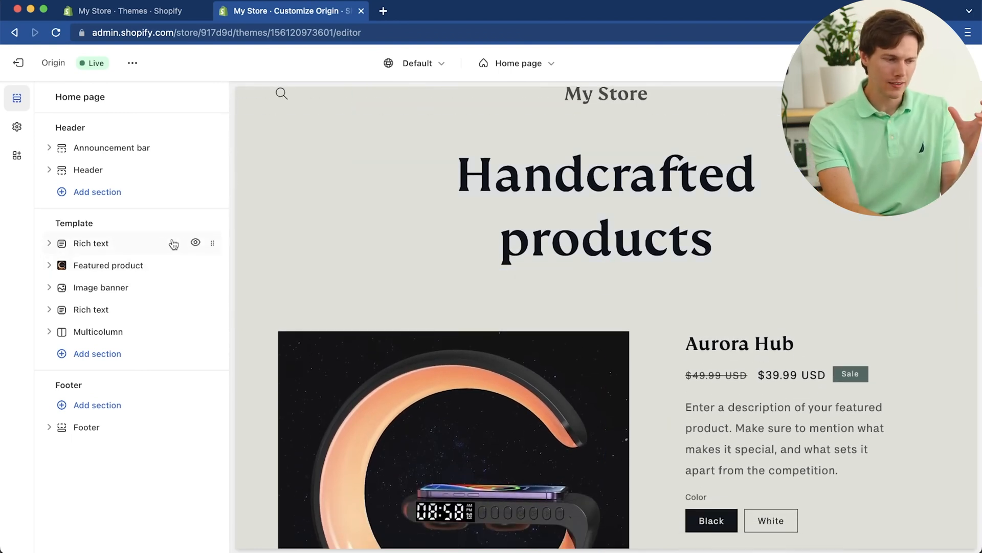
{"action": "left_click", "coordinate": [153, 243]}
{"action": "scroll", "coordinate": [149, 369], "scroll_direction": "down", "scroll_amount": 2}
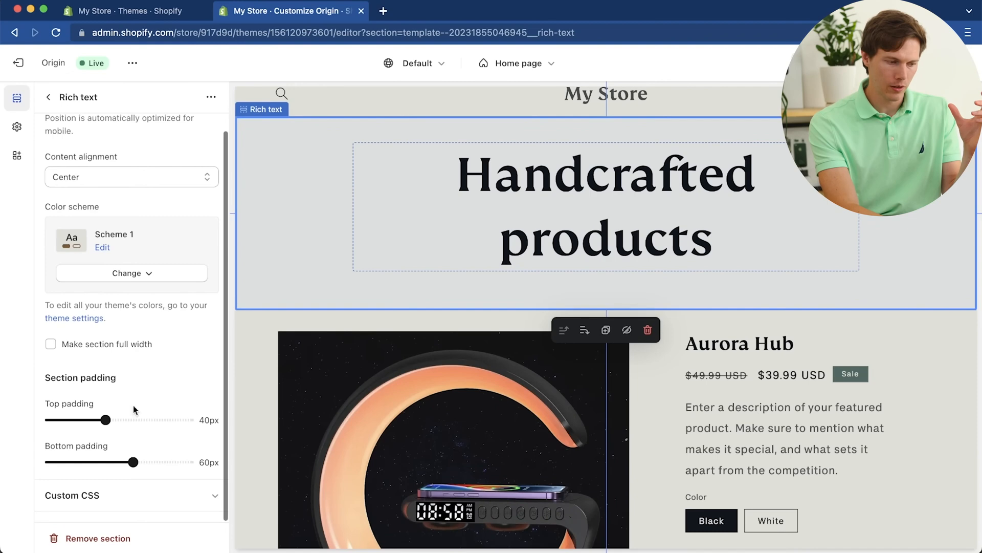
{"action": "left_click", "coordinate": [110, 539]}
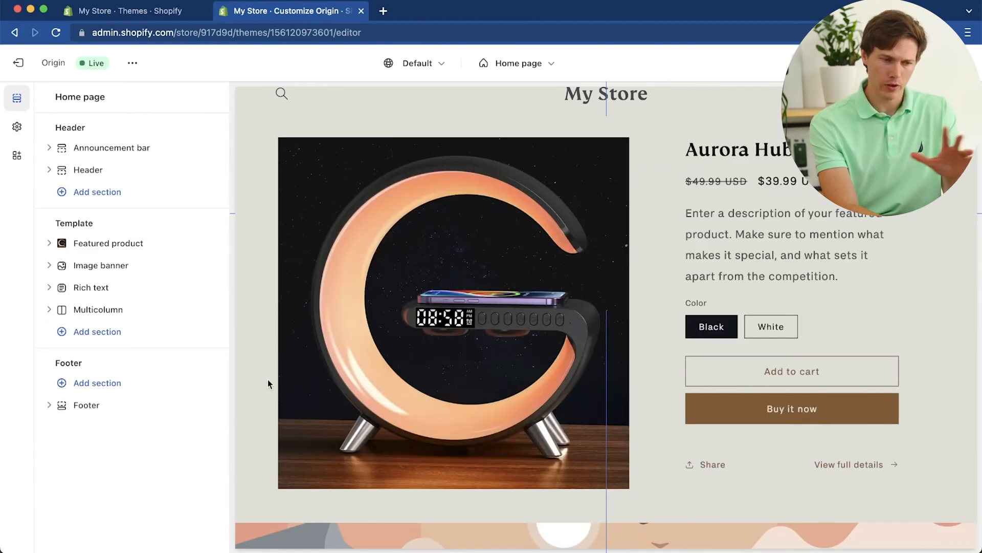
Step: Move the Image banner section below the Rich text section that holds the Testimonials heading
{"action": "scroll", "coordinate": [513, 292], "scroll_direction": "up", "scroll_amount": 2}
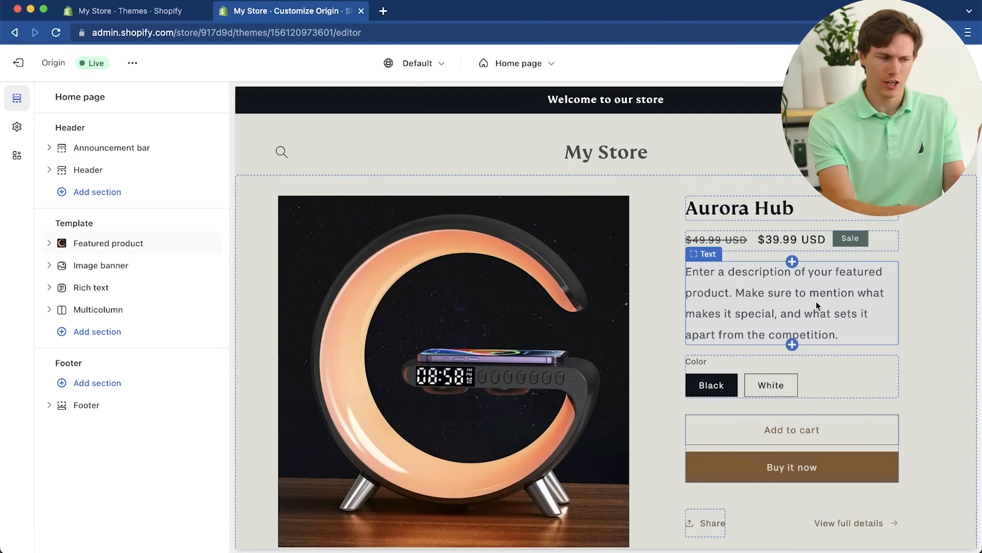
{"action": "mouse_move", "coordinate": [200, 250]}
{"action": "scroll", "coordinate": [475, 364], "scroll_direction": "down", "scroll_amount": 10}
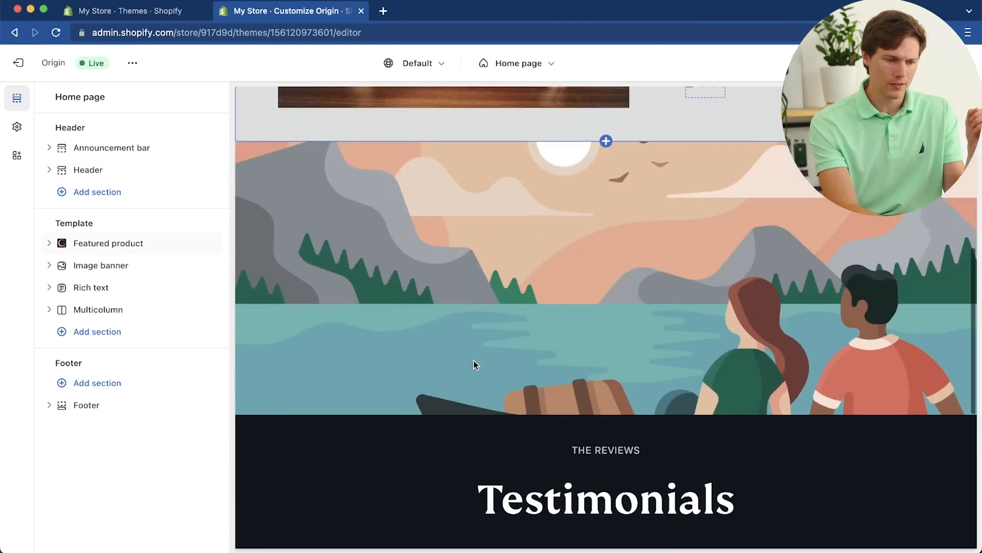
{"action": "scroll", "coordinate": [473, 364], "scroll_direction": "up", "scroll_amount": 1}
{"action": "scroll", "coordinate": [548, 227], "scroll_direction": "down", "scroll_amount": 6}
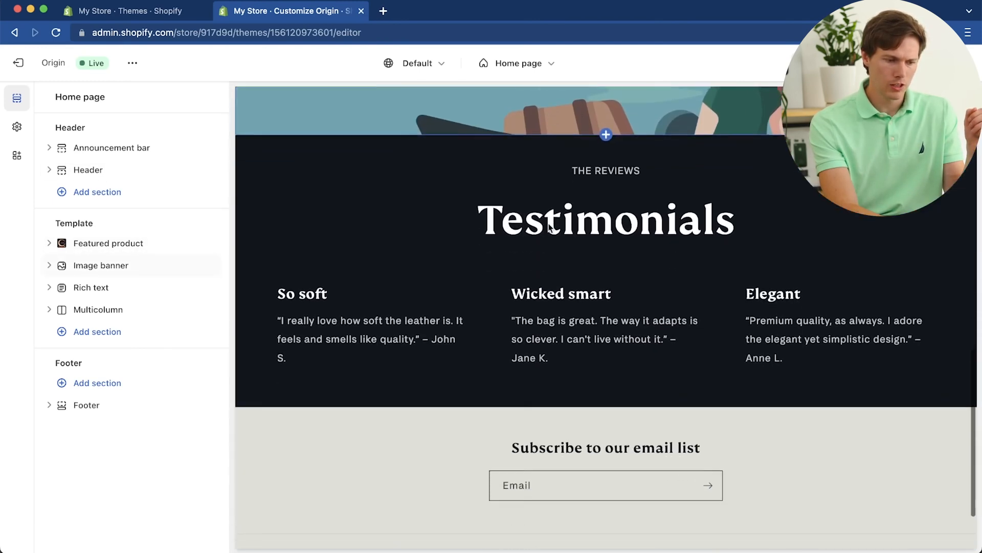
{"action": "left_click_drag", "start_coordinate": [207, 262], "coordinate": [180, 293]}
{"action": "scroll", "coordinate": [507, 250], "scroll_direction": "up", "scroll_amount": 5}
{"action": "scroll", "coordinate": [508, 253], "scroll_direction": "up", "scroll_amount": 2}
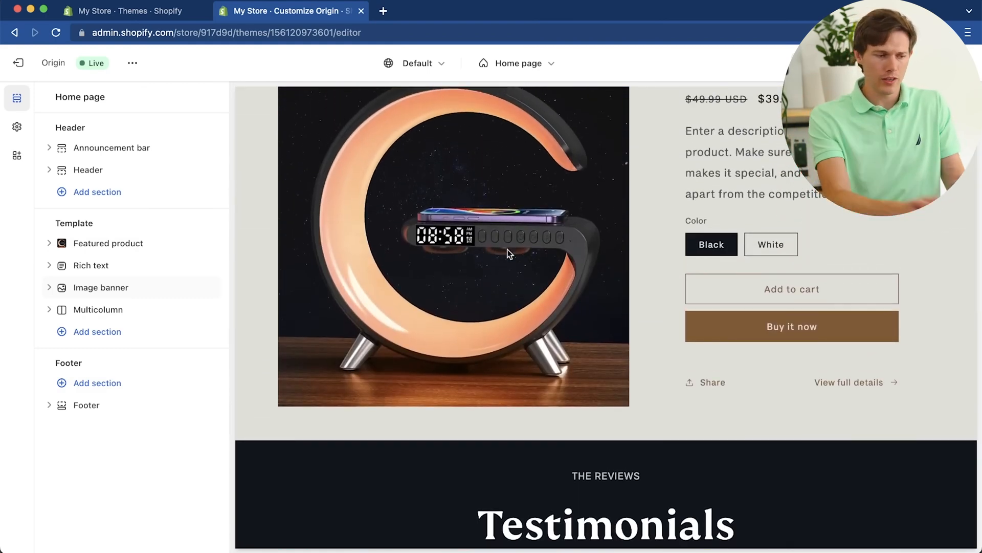
Step: Move the Multicolumn section with the customer reviews above the Image banner, directly under the Testimonials heading
{"action": "scroll", "coordinate": [520, 415], "scroll_direction": "down", "scroll_amount": 12}
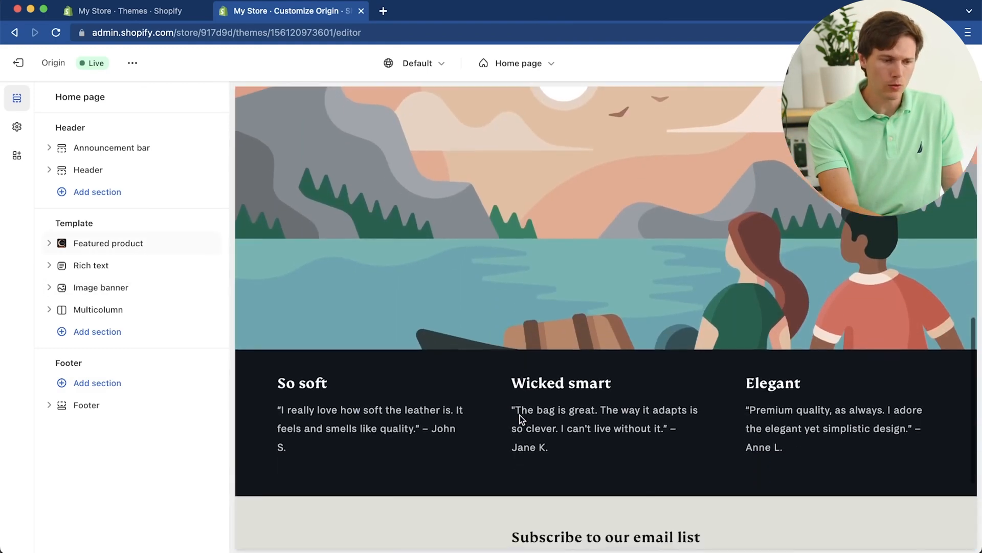
{"action": "scroll", "coordinate": [520, 416], "scroll_direction": "up", "scroll_amount": 1}
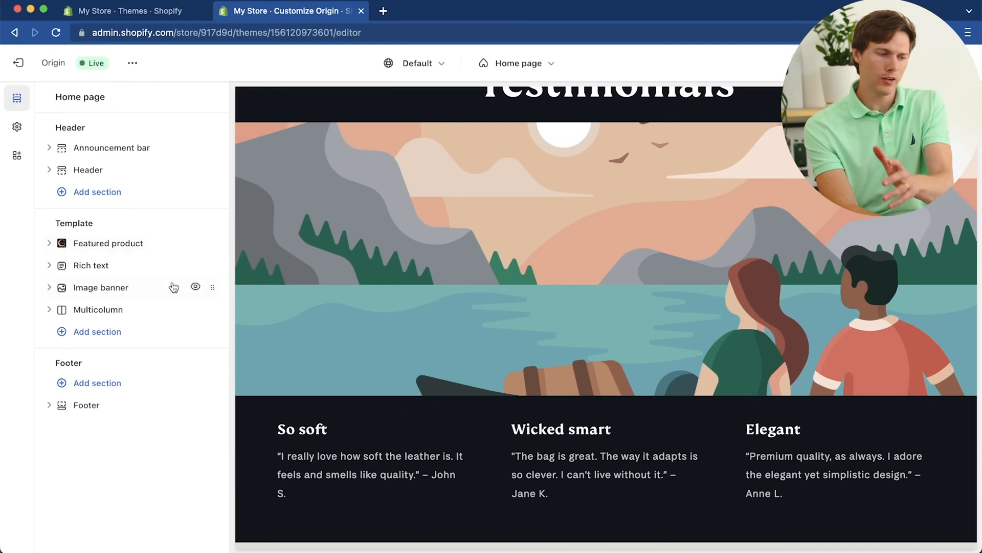
{"action": "scroll", "coordinate": [391, 326], "scroll_direction": "up", "scroll_amount": 2}
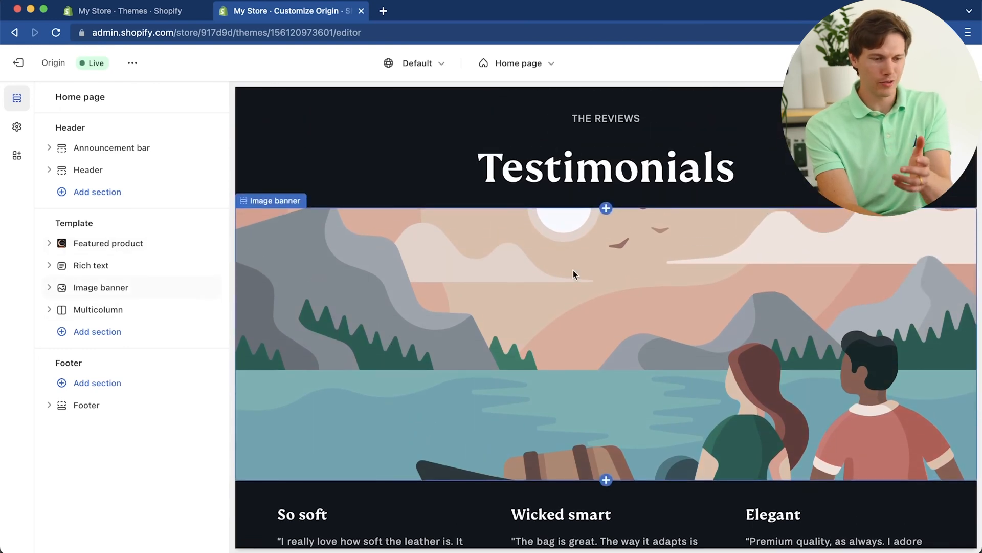
{"action": "scroll", "coordinate": [573, 272], "scroll_direction": "down", "scroll_amount": 2}
{"action": "scroll", "coordinate": [573, 270], "scroll_direction": "down", "scroll_amount": 1}
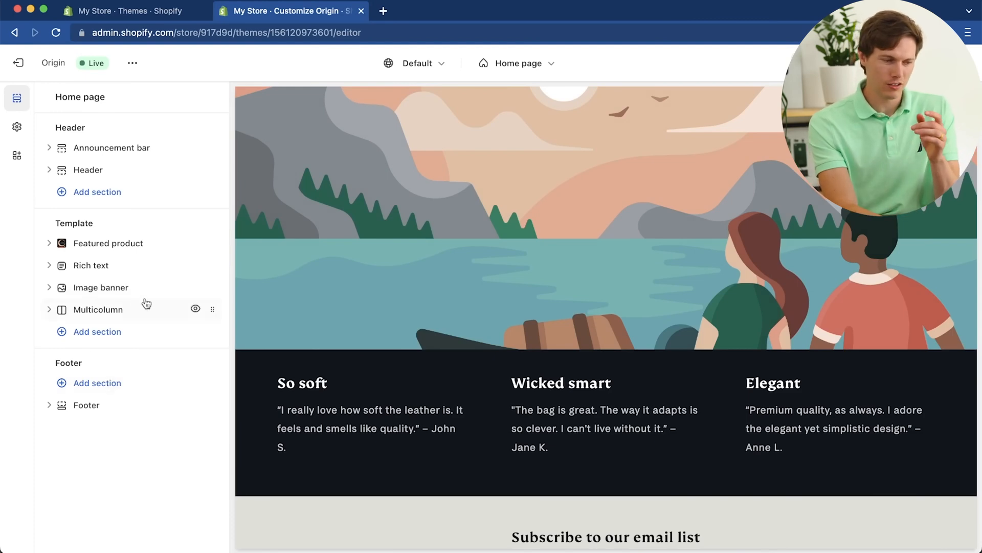
{"action": "left_click_drag", "start_coordinate": [212, 309], "coordinate": [213, 287]}
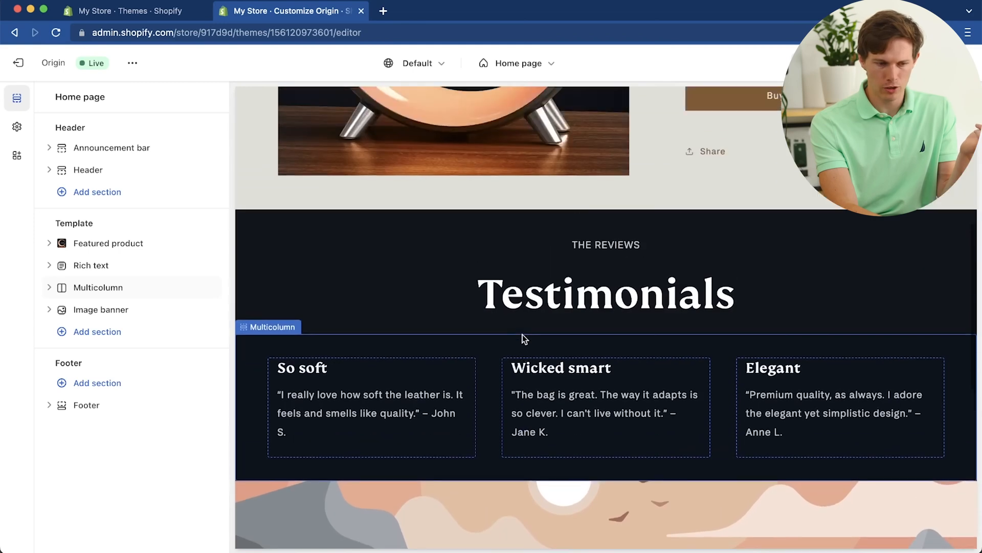
Step: Add a Collapsible content section below the Image banner on the home page and fold its row list closed
{"action": "scroll", "coordinate": [523, 334], "scroll_direction": "down", "scroll_amount": 8}
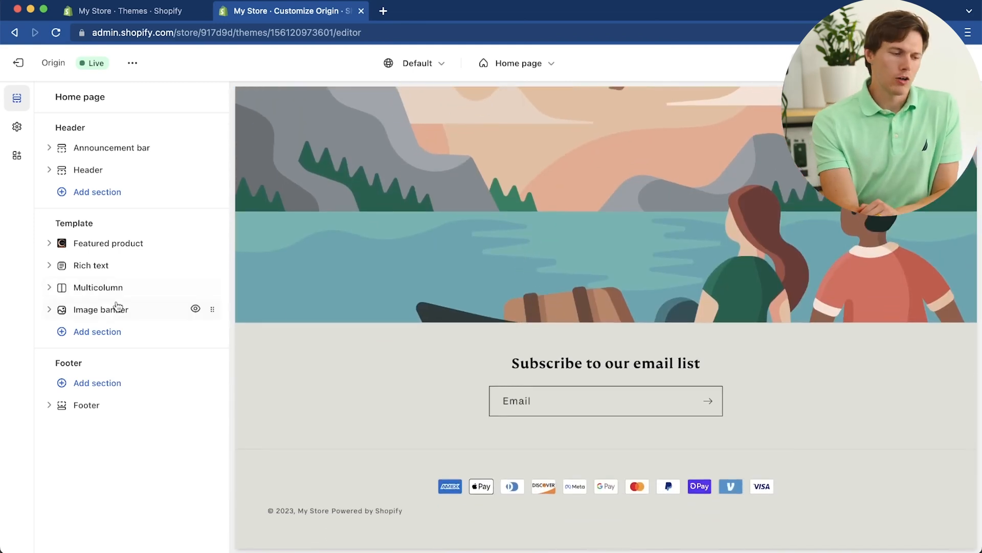
{"action": "left_click", "coordinate": [84, 338]}
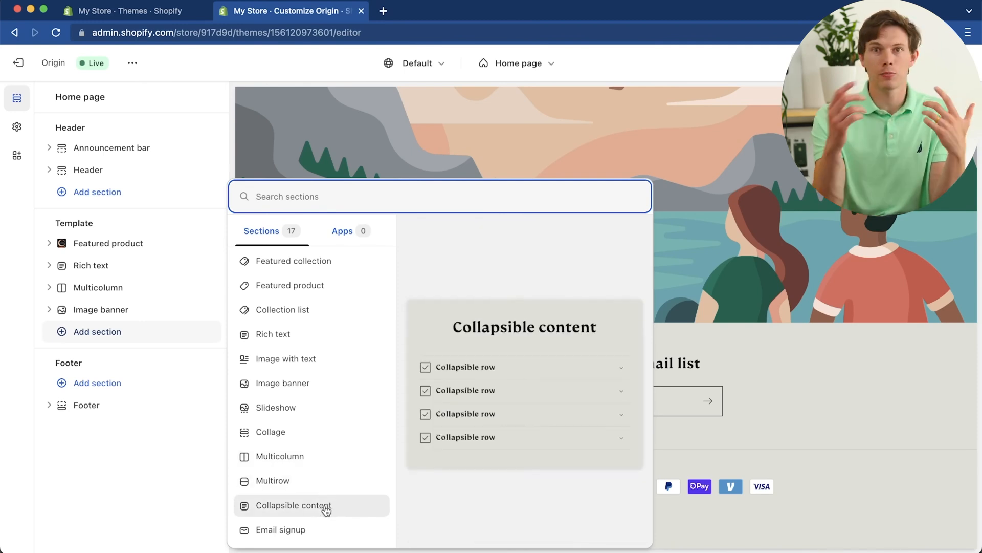
{"action": "left_click", "coordinate": [324, 507]}
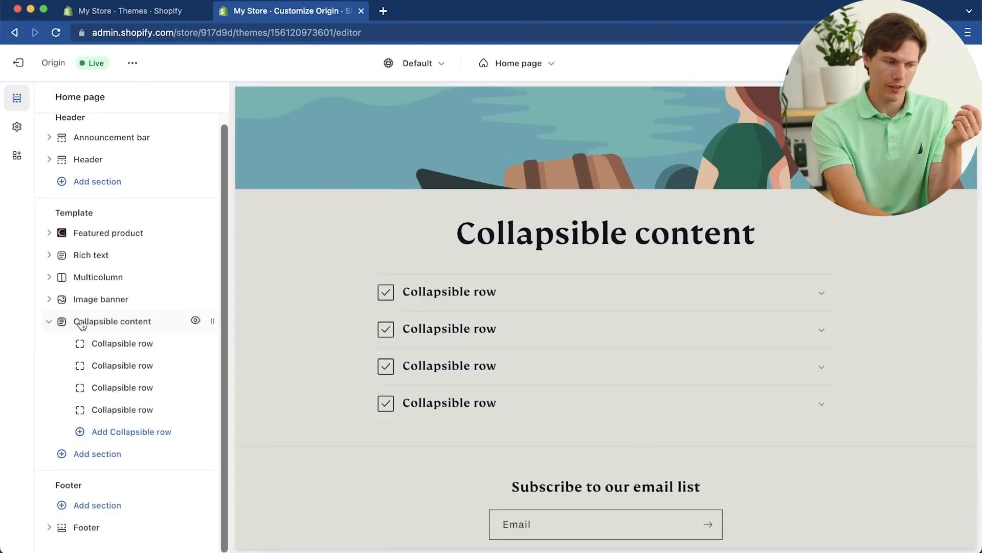
{"action": "left_click", "coordinate": [49, 323]}
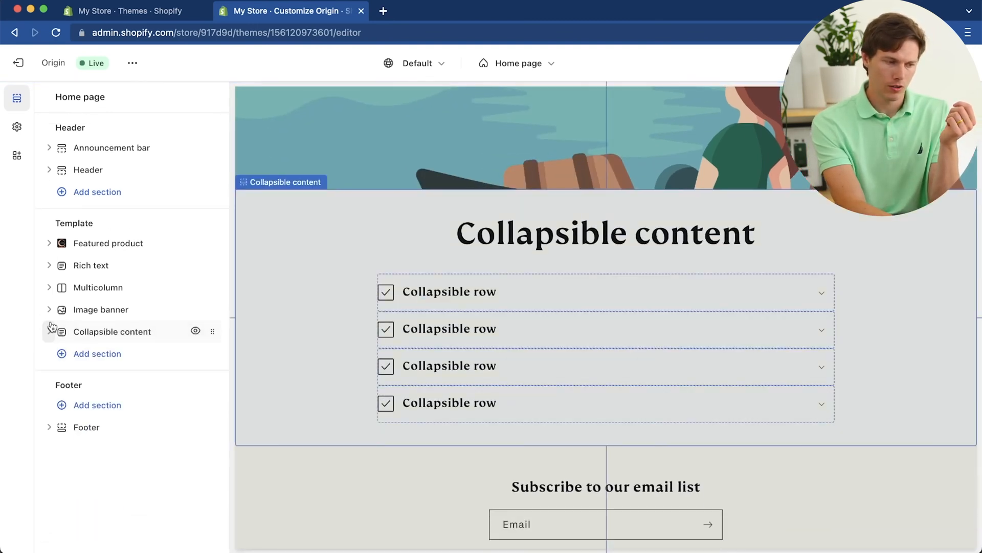
Step: Add a Collage section to the home page and place it between the Image banner and the Collapsible content section
{"action": "left_click", "coordinate": [100, 354]}
{"action": "scroll", "coordinate": [345, 409], "scroll_direction": "down", "scroll_amount": 3}
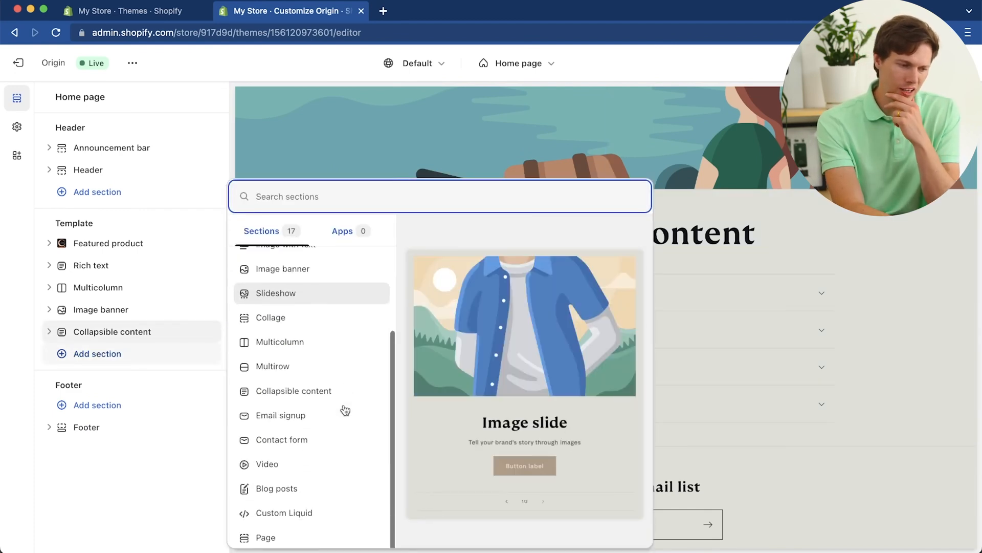
{"action": "left_click", "coordinate": [336, 317]}
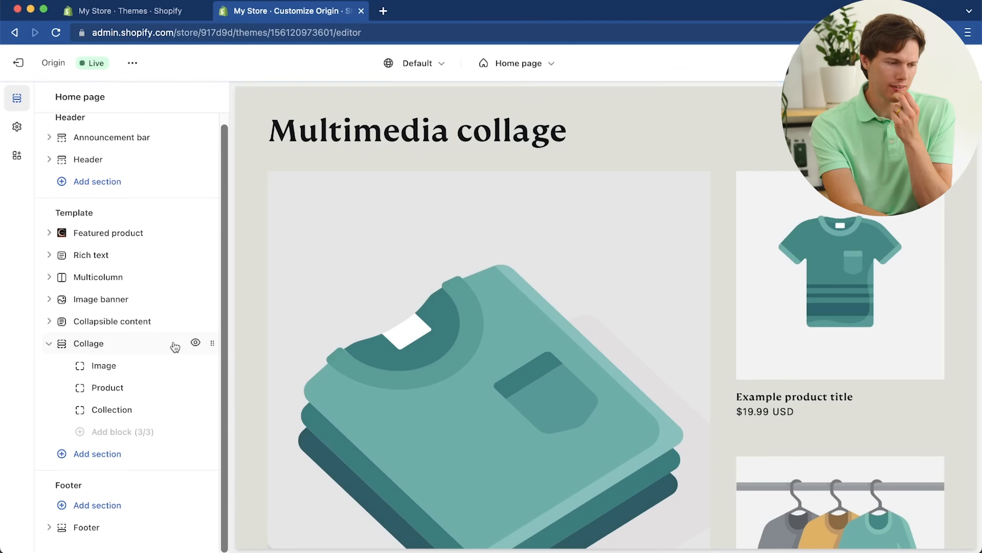
{"action": "left_click_drag", "start_coordinate": [210, 345], "coordinate": [191, 320]}
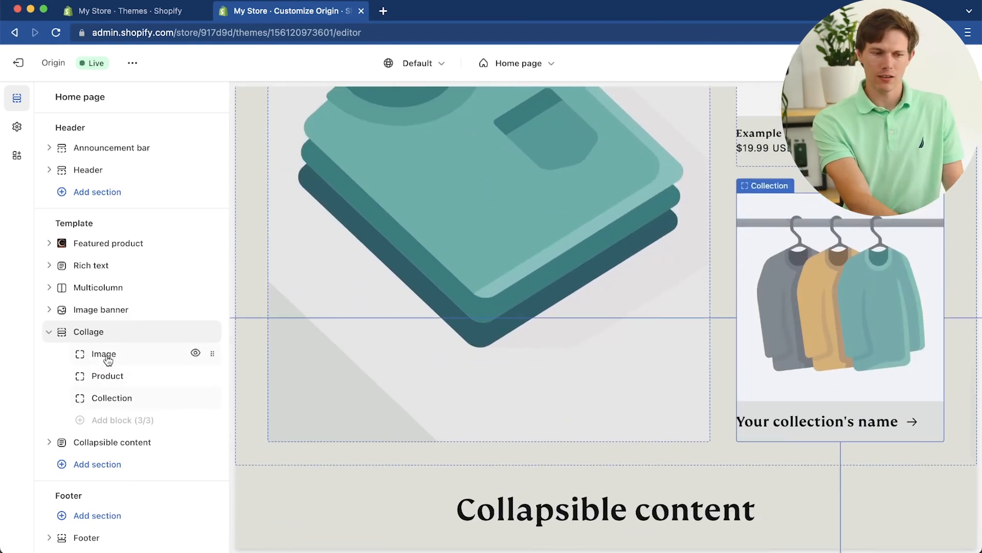
Step: Remove the default Image, Product and Collection blocks from the Collage section
{"action": "left_click", "coordinate": [106, 355]}
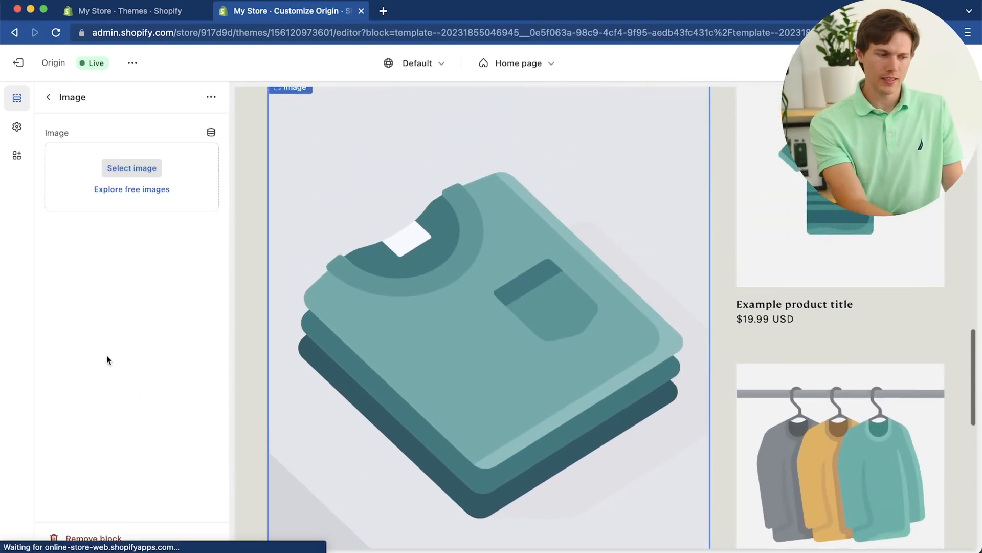
{"action": "left_click", "coordinate": [49, 97]}
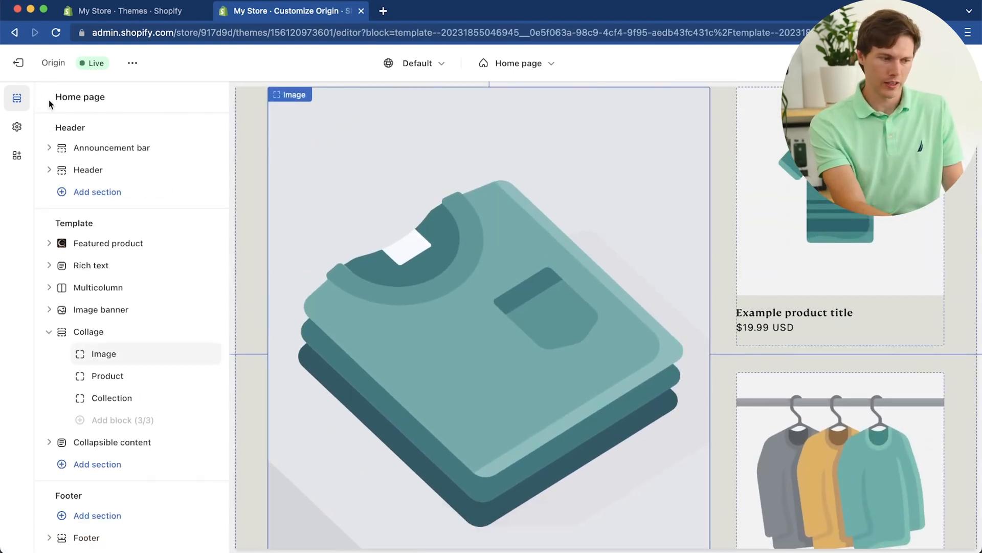
{"action": "left_click", "coordinate": [151, 355]}
{"action": "left_click", "coordinate": [83, 533]}
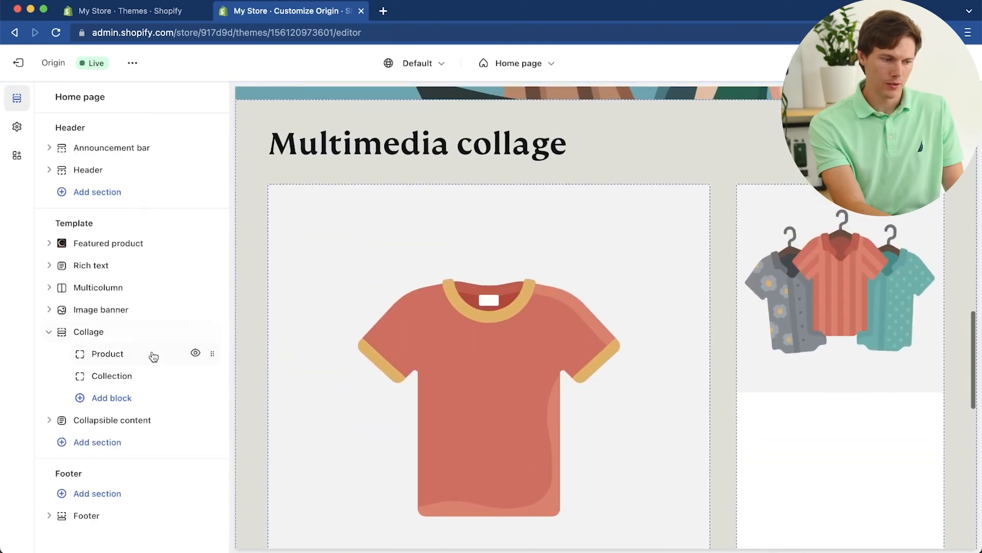
{"action": "left_click", "coordinate": [154, 356]}
{"action": "left_click", "coordinate": [108, 534]}
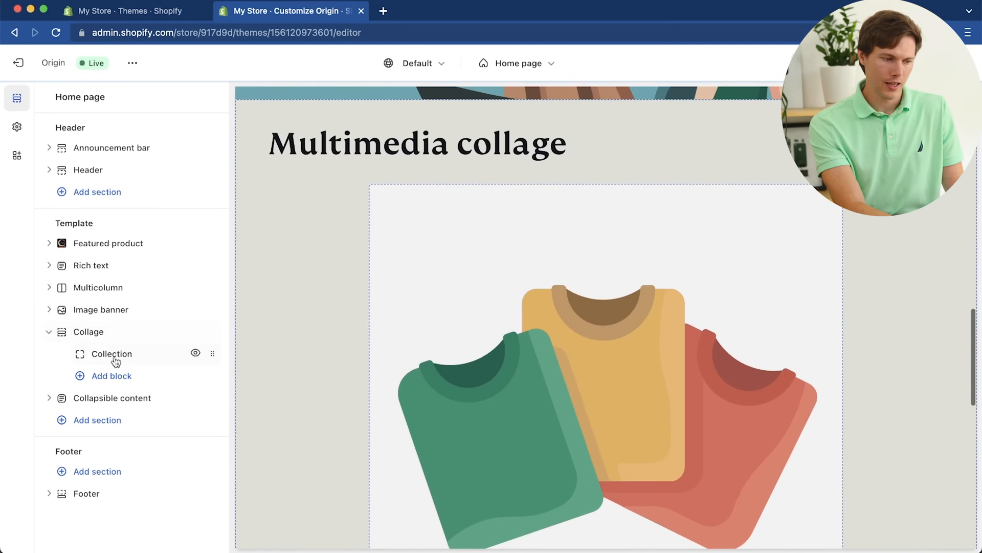
{"action": "left_click", "coordinate": [114, 357]}
{"action": "left_click", "coordinate": [100, 534]}
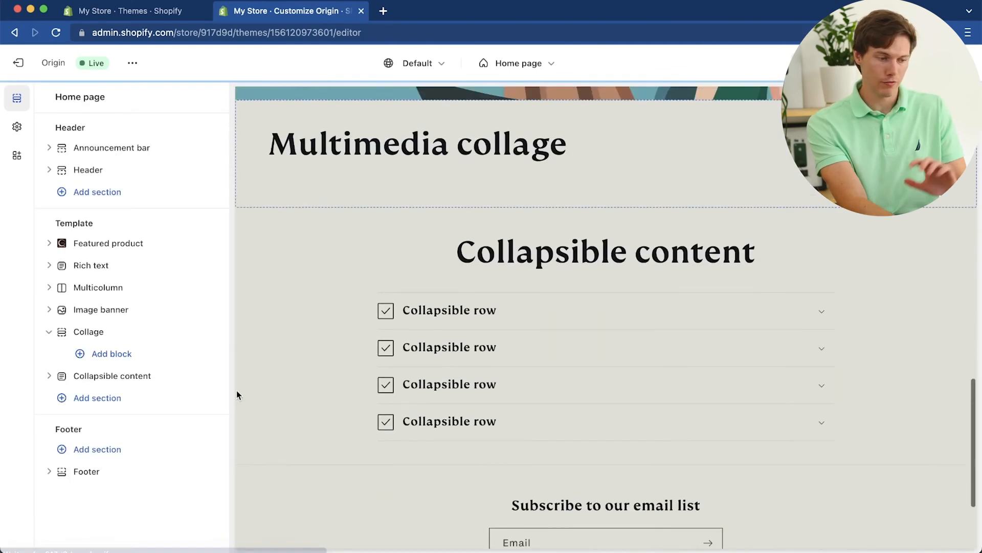
Step: Add a Product block, an Image block and a Video block to the empty Collage section, in that order
{"action": "left_click", "coordinate": [118, 354]}
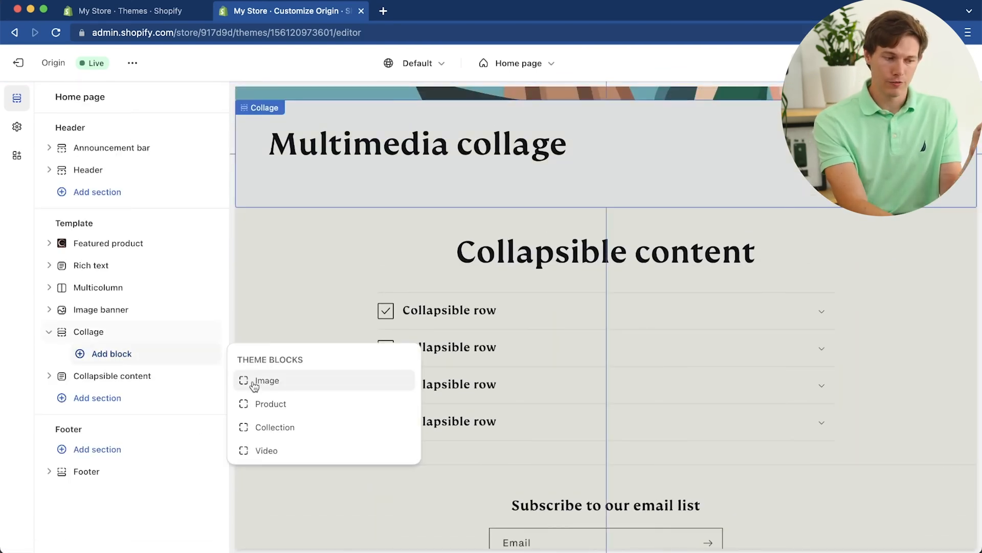
{"action": "left_click", "coordinate": [263, 403]}
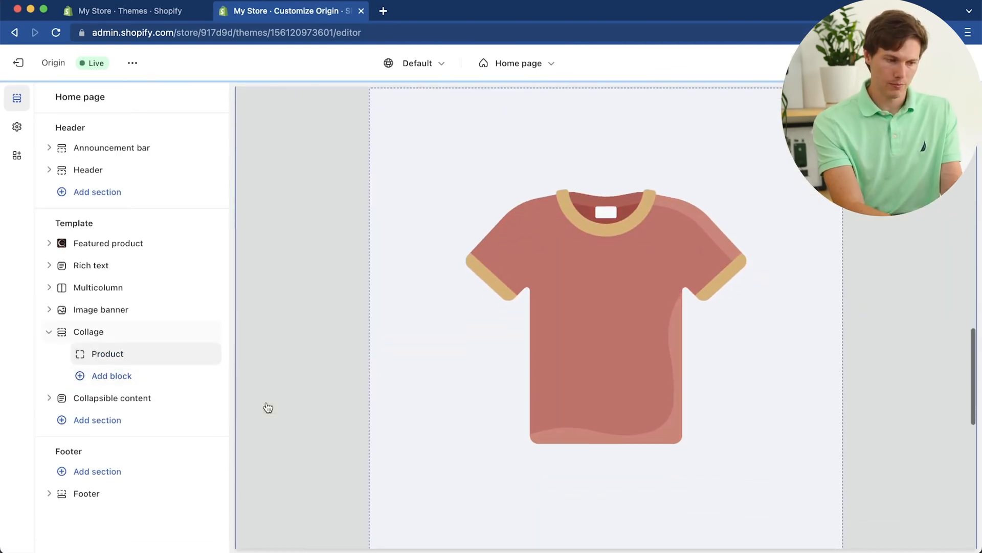
{"action": "left_click", "coordinate": [101, 376]}
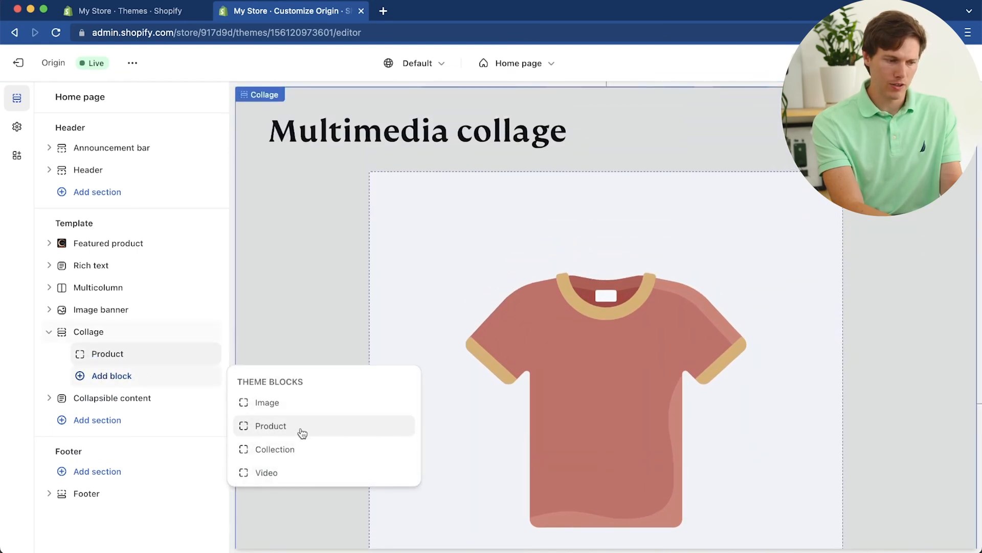
{"action": "left_click", "coordinate": [315, 404]}
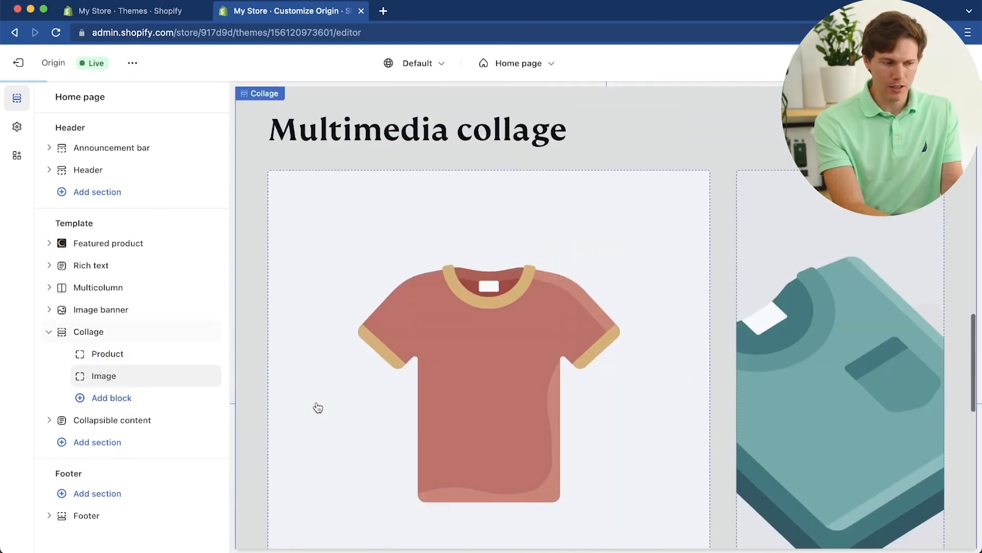
{"action": "left_click", "coordinate": [98, 401]}
{"action": "left_click", "coordinate": [291, 495]}
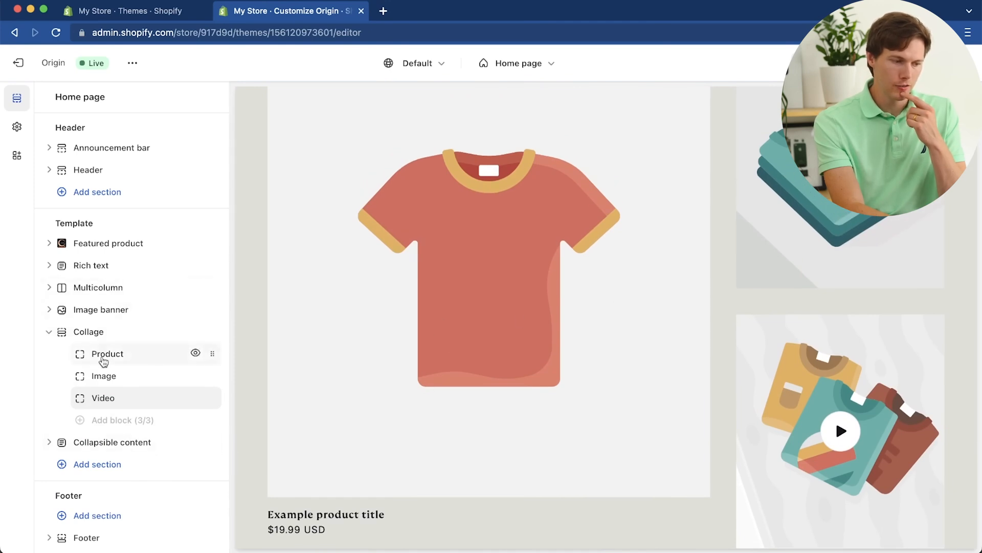
Step: Assign the Aurora Hub product to the Collage section's Product block
{"action": "left_click", "coordinate": [103, 359]}
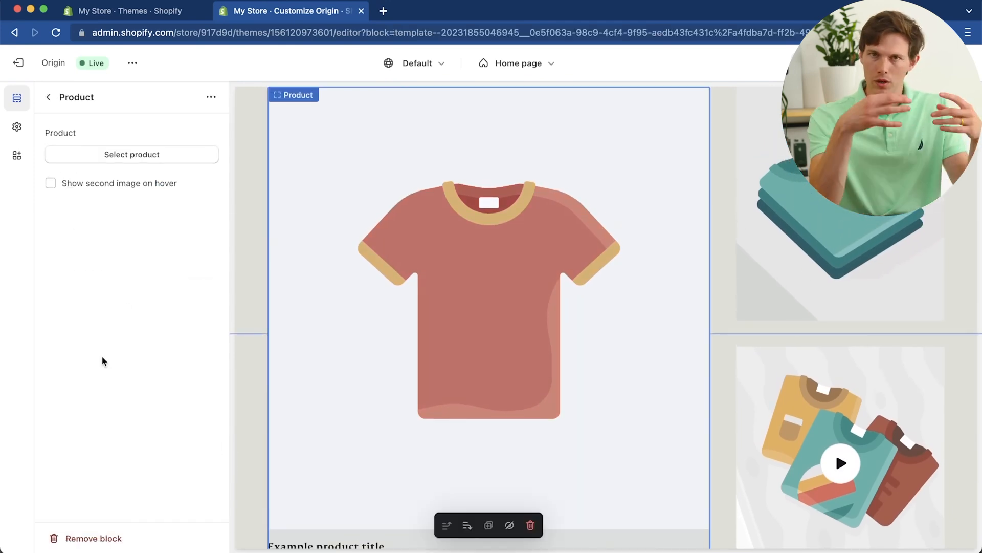
{"action": "left_click", "coordinate": [94, 156]}
{"action": "left_click", "coordinate": [92, 204]}
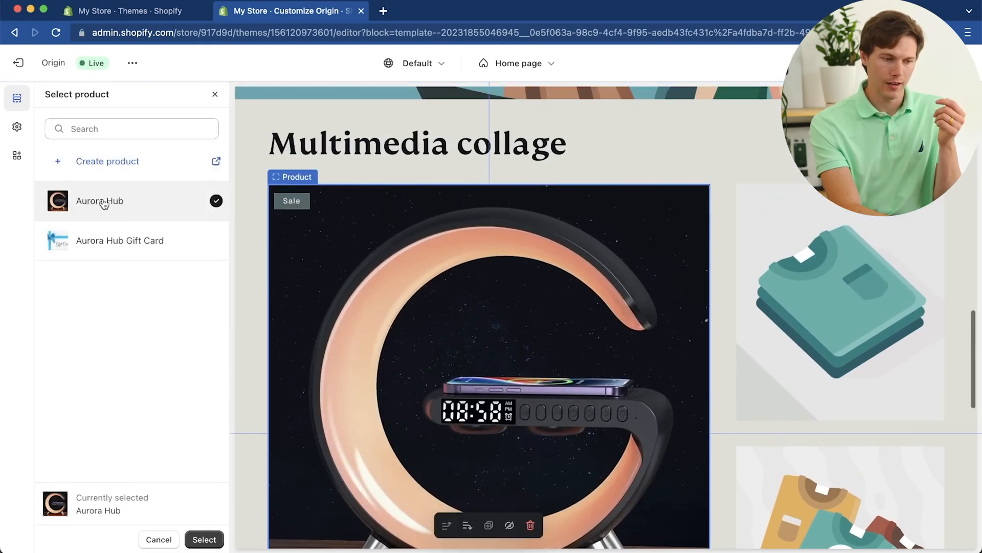
{"action": "scroll", "coordinate": [401, 358], "scroll_direction": "down", "scroll_amount": 5}
{"action": "scroll", "coordinate": [399, 358], "scroll_direction": "up", "scroll_amount": 3}
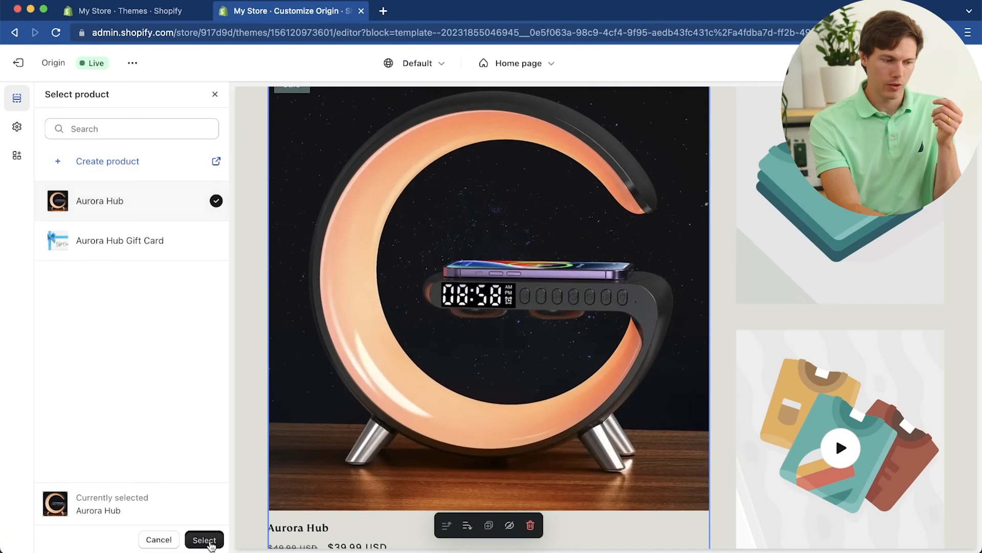
{"action": "left_click", "coordinate": [204, 540]}
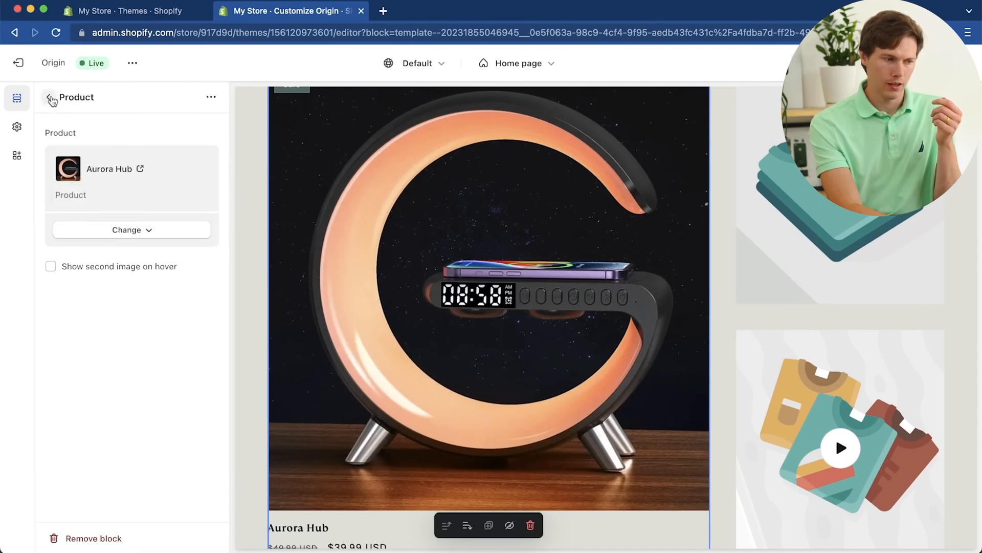
{"action": "left_click", "coordinate": [50, 98]}
Step: Set the Collage's Image block to the "Health & Smart Life Assistant" JPG (H5a93cf39ebe5...) from the store library
{"action": "left_click", "coordinate": [112, 385]}
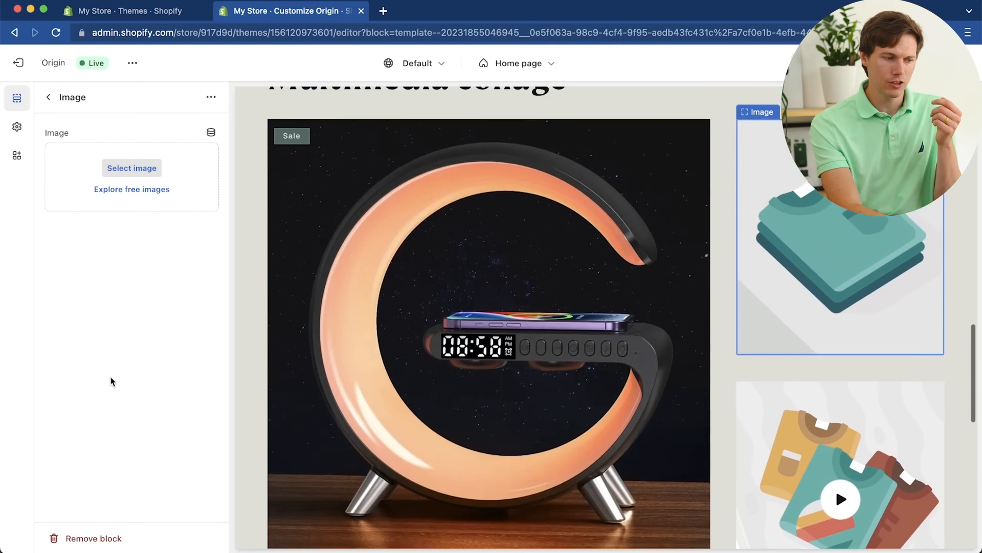
{"action": "left_click", "coordinate": [137, 170]}
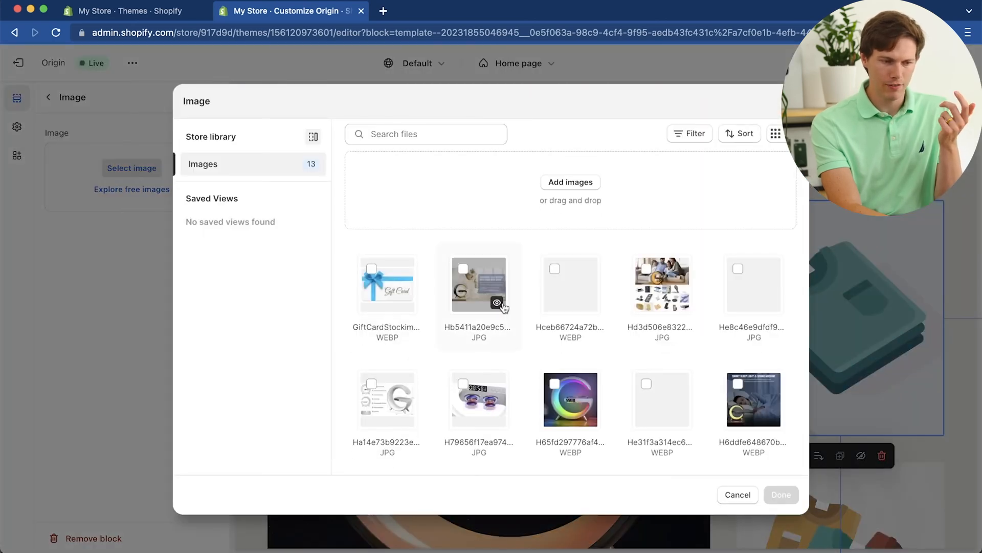
{"action": "scroll", "coordinate": [610, 340], "scroll_direction": "down", "scroll_amount": 5}
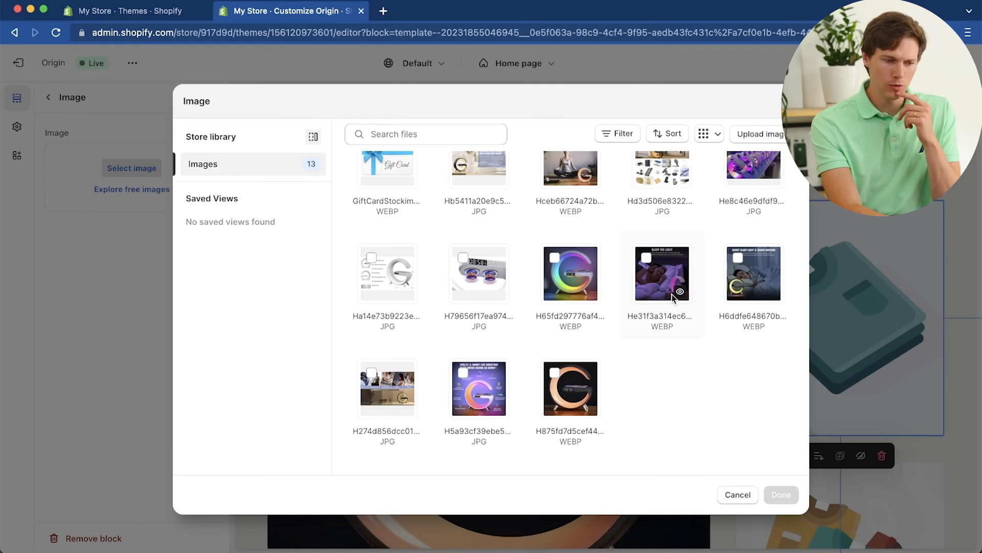
{"action": "scroll", "coordinate": [672, 293], "scroll_direction": "up", "scroll_amount": 3}
{"action": "left_click", "coordinate": [463, 453]}
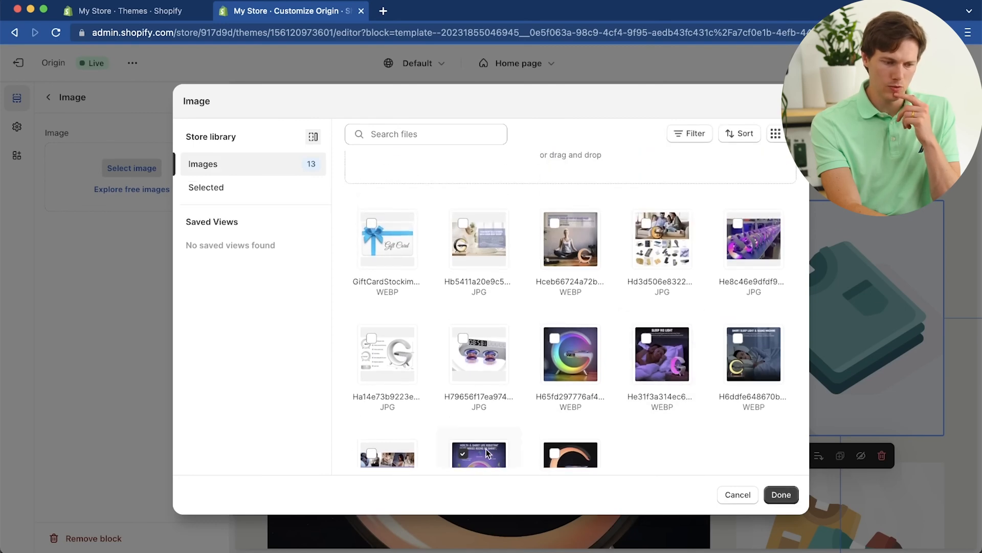
{"action": "left_click", "coordinate": [781, 495]}
{"action": "scroll", "coordinate": [450, 317], "scroll_direction": "down", "scroll_amount": 3}
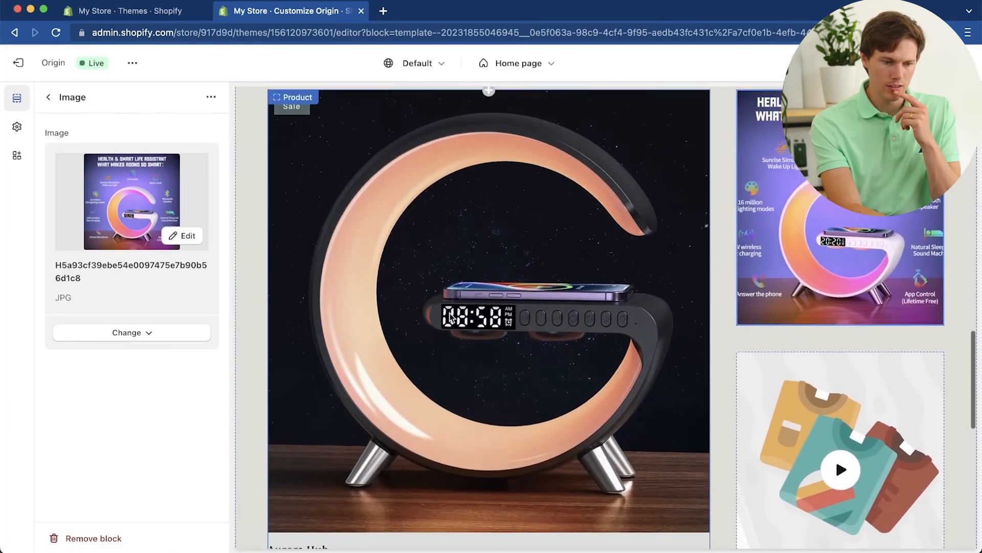
{"action": "scroll", "coordinate": [450, 317], "scroll_direction": "down", "scroll_amount": 3}
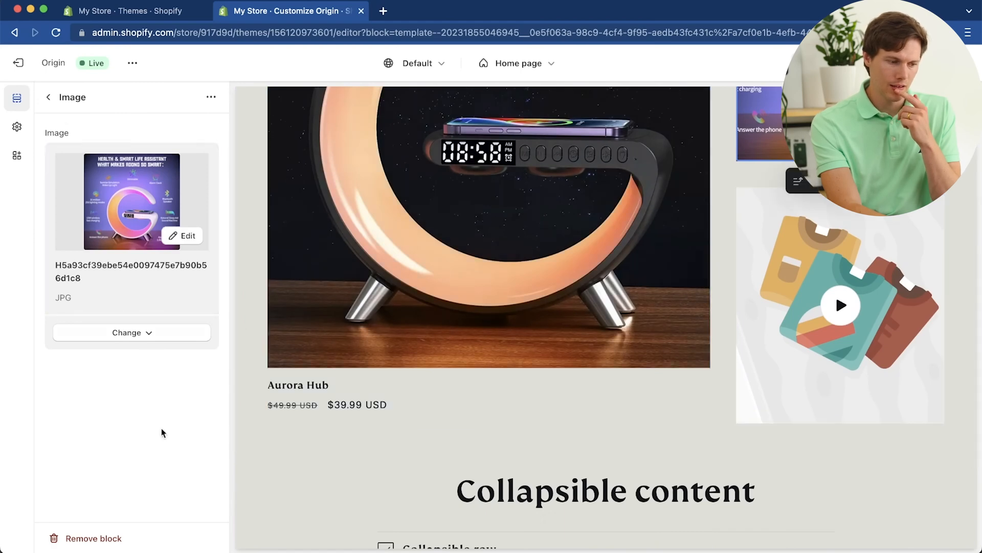
{"action": "left_click", "coordinate": [48, 98]}
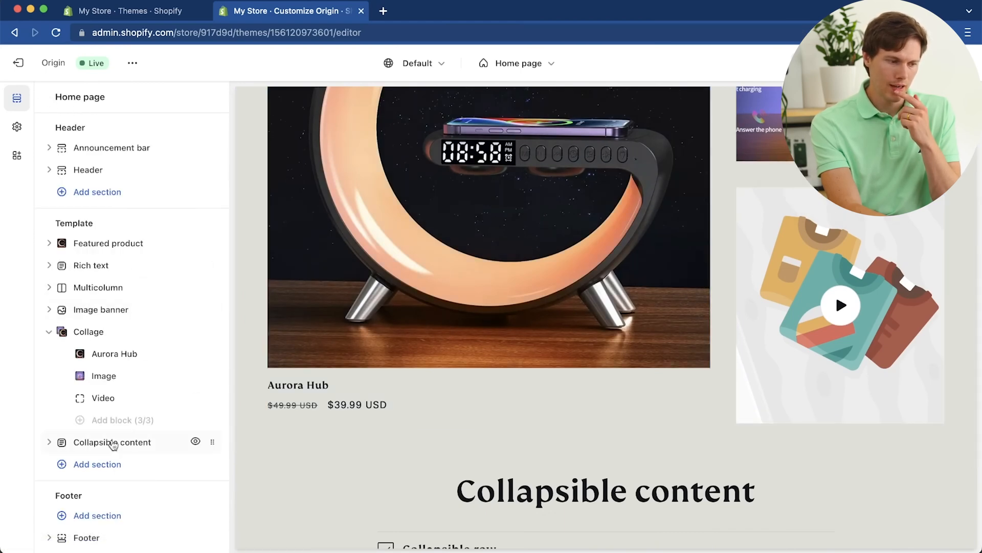
Step: Replace the video URL in the Collage's Video block with the YouTube link youtube.com/watch?v=FellaJUN-4A
{"action": "left_click", "coordinate": [95, 397]}
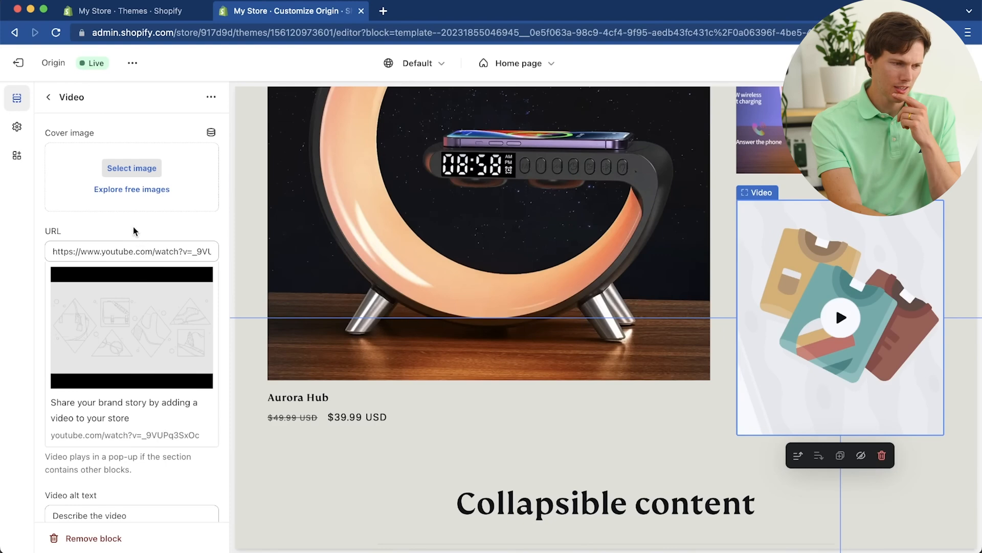
{"action": "left_click", "coordinate": [165, 254]}
{"action": "key", "text": "ctrl+a"}
{"action": "key", "text": "BackSpace"}
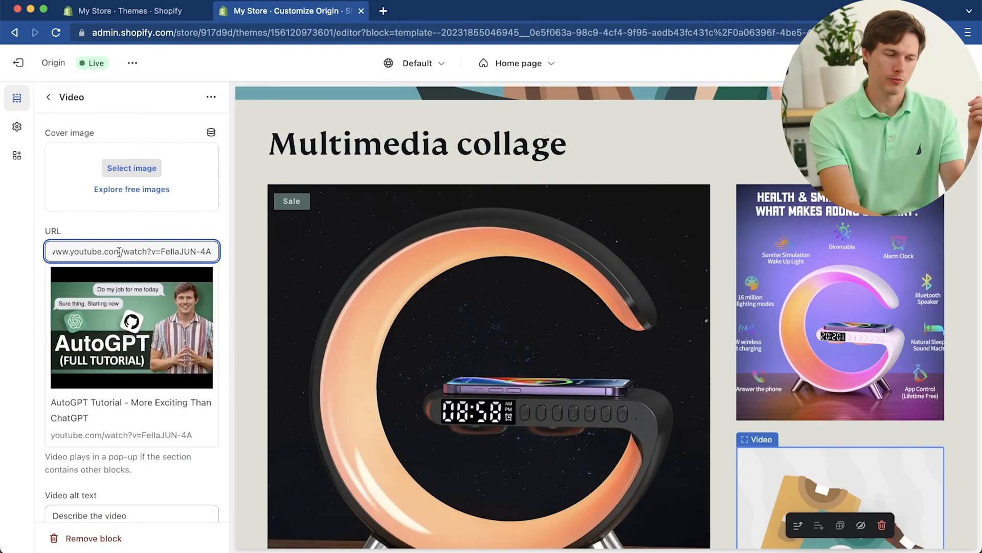
Step: Set the Video block's alt text to "An auto gpt tutorial" and return to the section list
{"action": "scroll", "coordinate": [117, 307], "scroll_direction": "down", "scroll_amount": 2}
{"action": "left_click", "coordinate": [142, 468]}
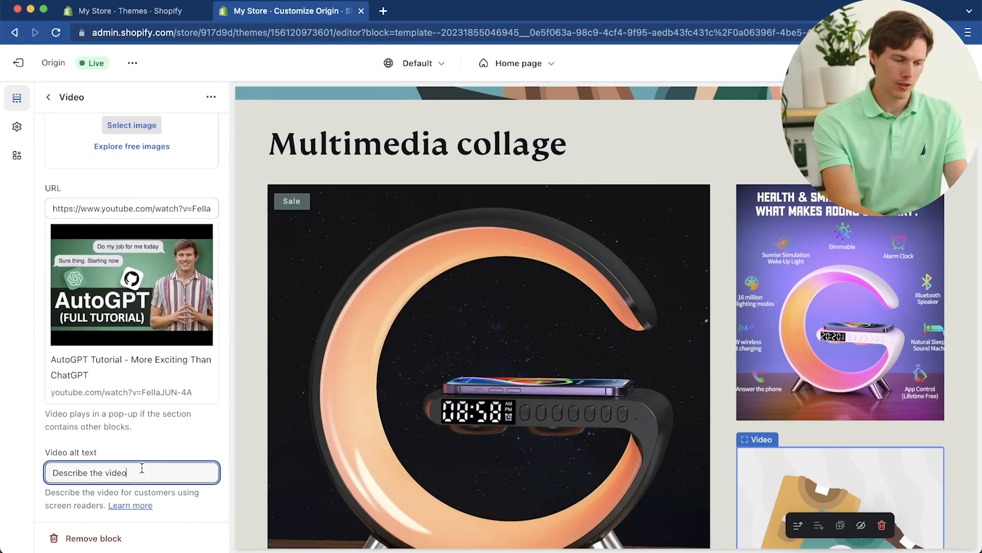
{"action": "key", "text": "super+a"}
{"action": "type", "text": "A"}
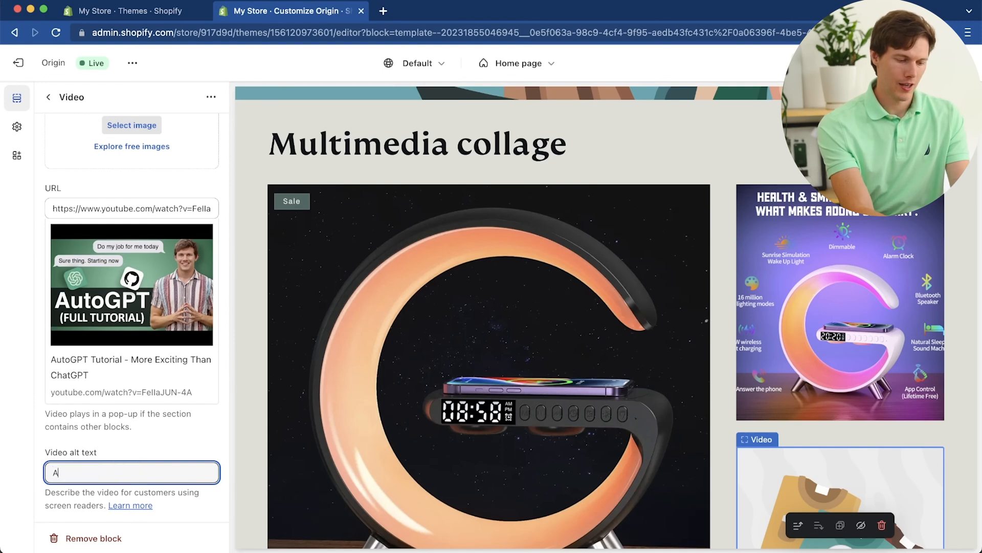
{"action": "type", "text": "n auto gpt tutorial"}
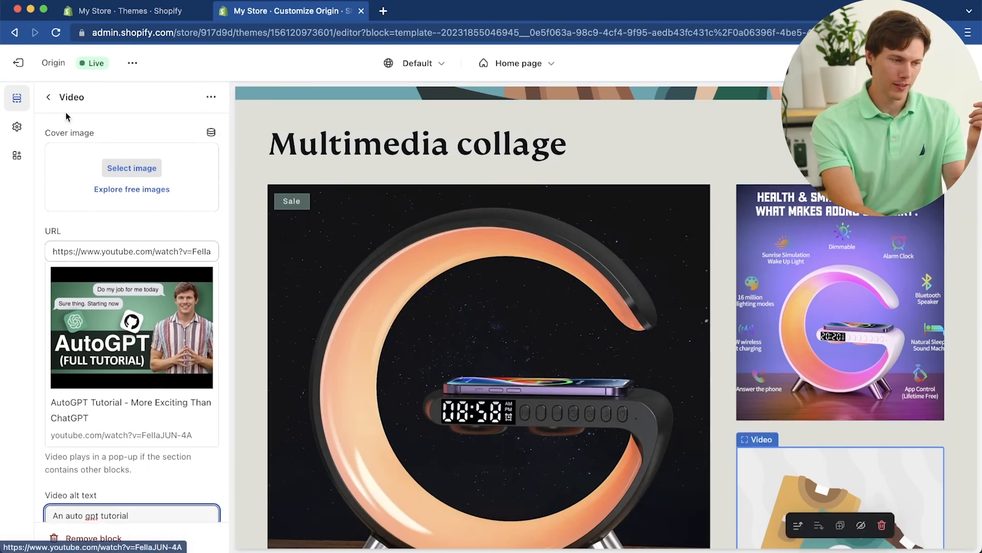
{"action": "left_click", "coordinate": [48, 98]}
Step: Set the Collage Video block's cover image to the "Sleep Aid Light" WEBP (He31f3a314ec6...) from the store library and return to the section list
{"action": "scroll", "coordinate": [673, 352], "scroll_direction": "down", "scroll_amount": 3}
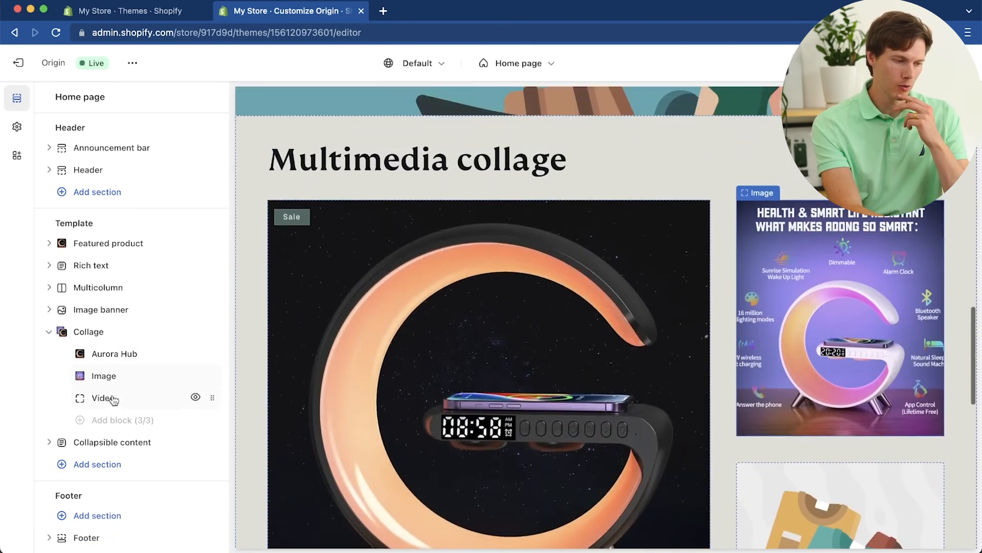
{"action": "left_click", "coordinate": [105, 397]}
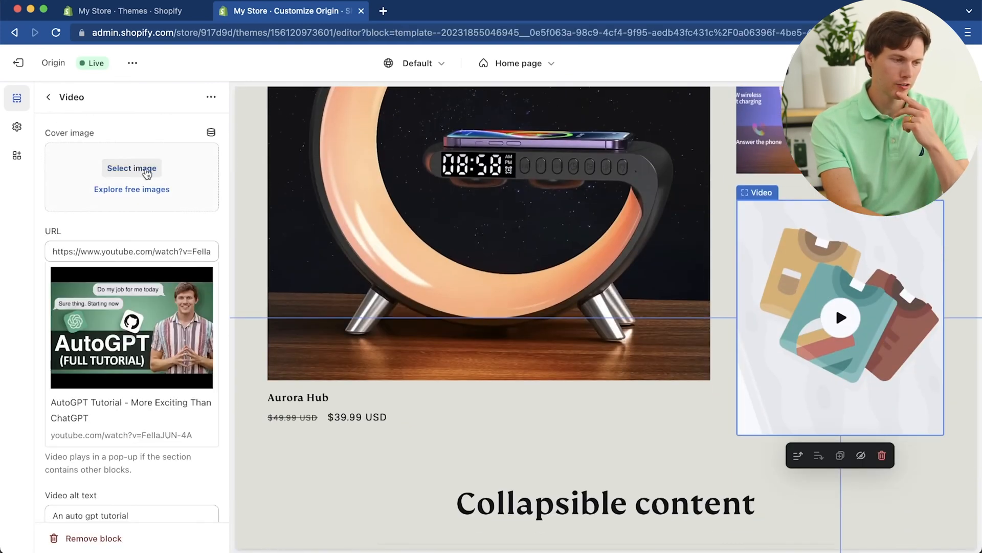
{"action": "left_click", "coordinate": [143, 170]}
{"action": "scroll", "coordinate": [656, 231], "scroll_direction": "down", "scroll_amount": 1}
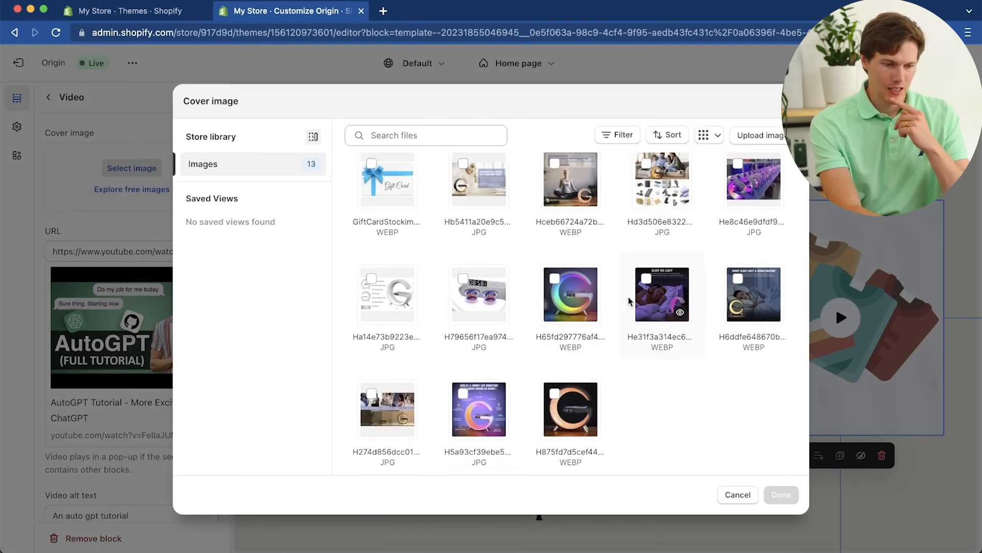
{"action": "left_click", "coordinate": [664, 308]}
{"action": "left_click", "coordinate": [781, 496]}
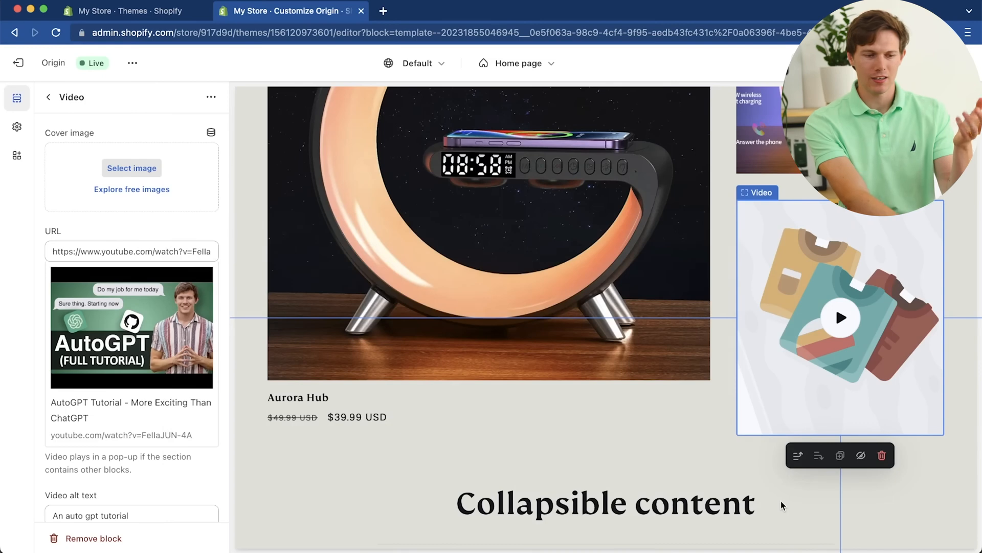
{"action": "scroll", "coordinate": [621, 362], "scroll_direction": "down", "scroll_amount": 4}
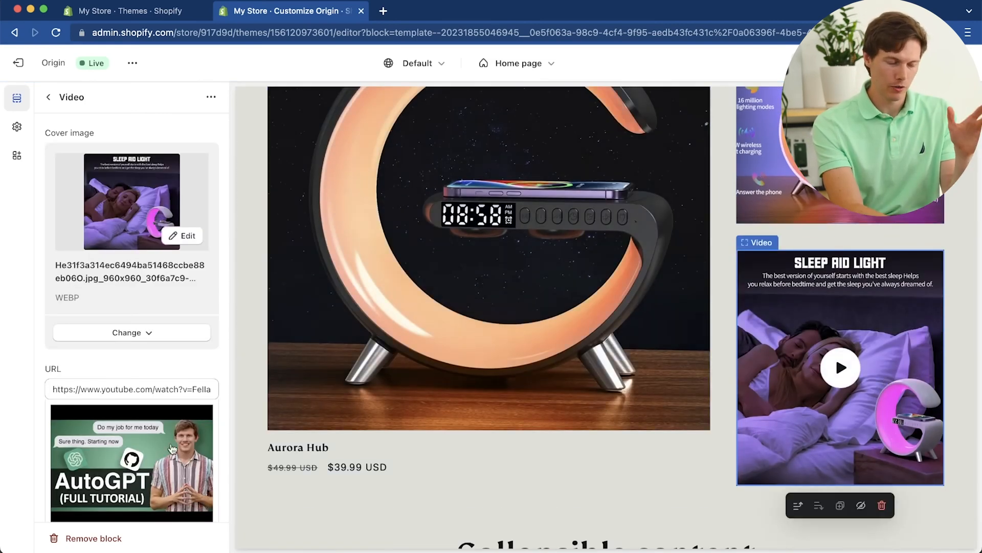
{"action": "scroll", "coordinate": [172, 448], "scroll_direction": "down", "scroll_amount": 3}
{"action": "scroll", "coordinate": [172, 449], "scroll_direction": "up", "scroll_amount": 3}
{"action": "left_click", "coordinate": [48, 97]}
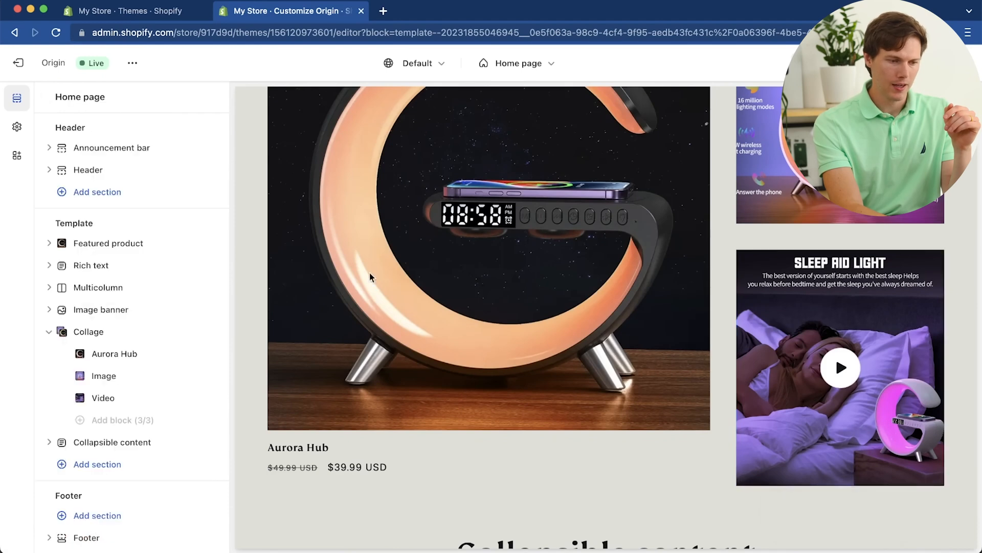
Step: Move the Image block above the Aurora Hub product block so the image leads the Collage section
{"action": "scroll", "coordinate": [257, 220], "scroll_direction": "up", "scroll_amount": 4}
{"action": "scroll", "coordinate": [302, 284], "scroll_direction": "down", "scroll_amount": 1}
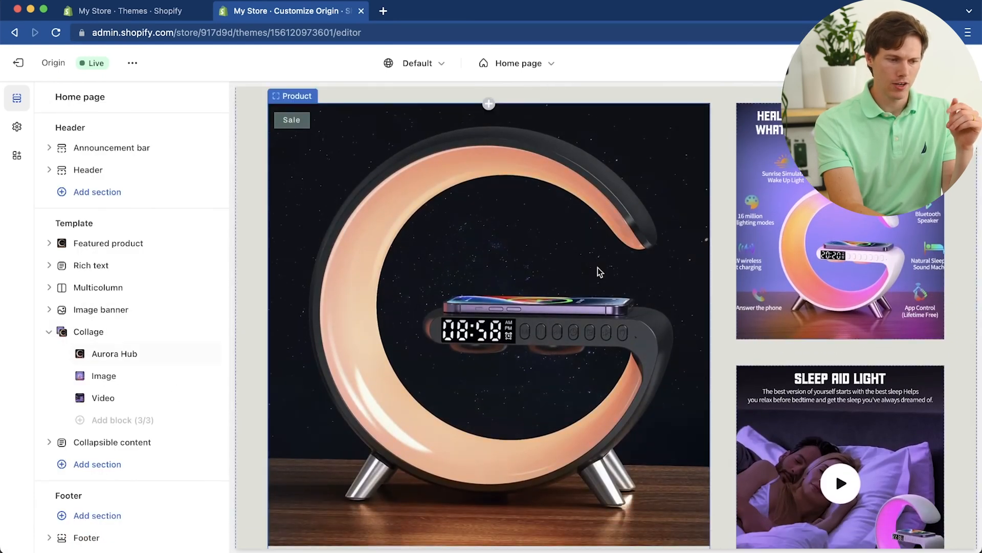
{"action": "scroll", "coordinate": [600, 271], "scroll_direction": "down", "scroll_amount": 2}
{"action": "scroll", "coordinate": [597, 272], "scroll_direction": "up", "scroll_amount": 2}
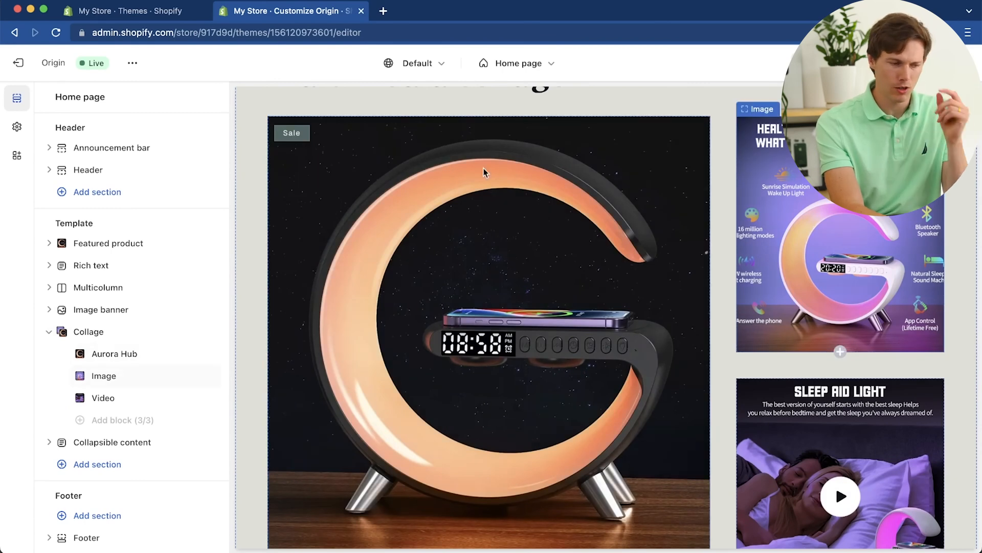
{"action": "left_click_drag", "start_coordinate": [212, 375], "coordinate": [193, 353]}
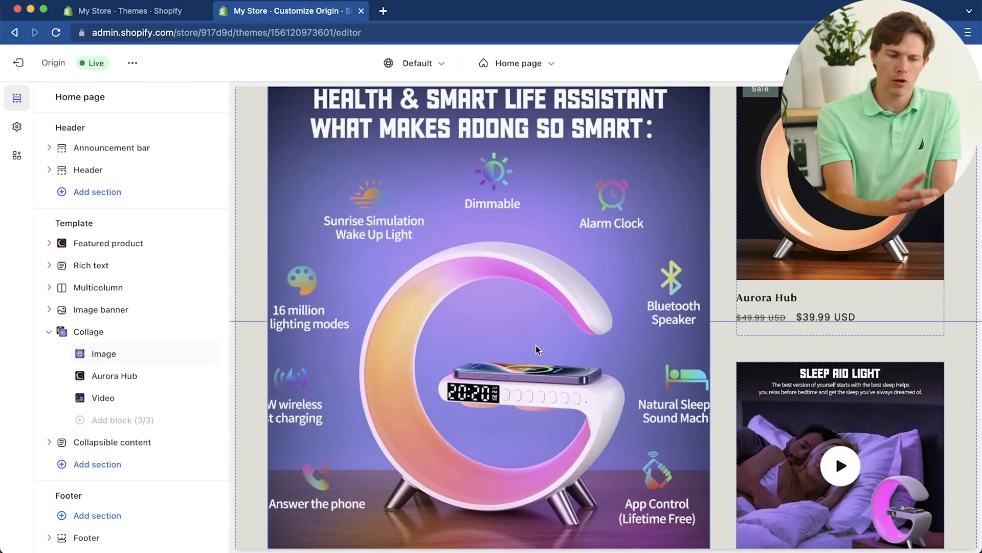
{"action": "scroll", "coordinate": [813, 232], "scroll_direction": "down", "scroll_amount": 3}
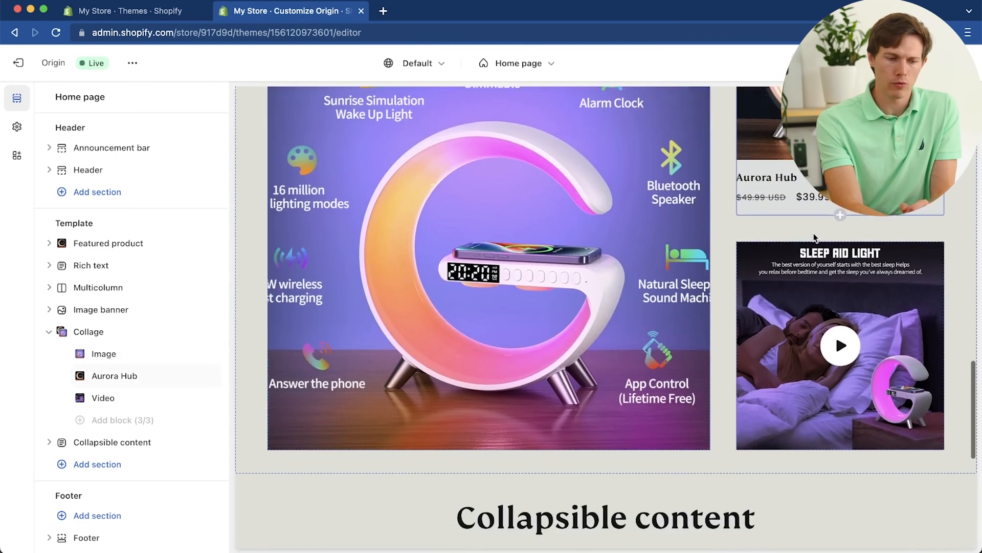
{"action": "scroll", "coordinate": [814, 232], "scroll_direction": "up", "scroll_amount": 1}
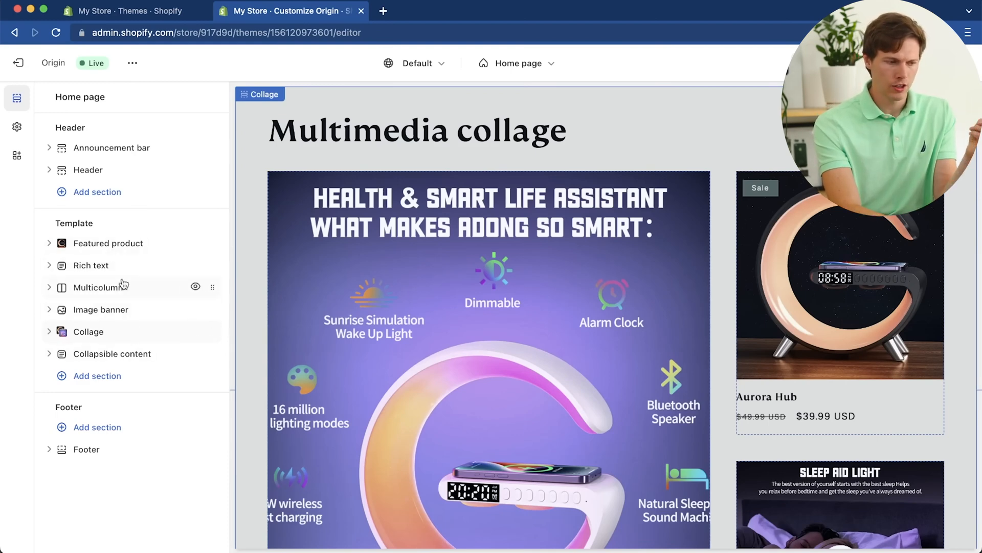
Step: Set the first testimonial column's heading to "This fixed my sleep!" and replace its description with a review about the warm lighting before bedtime
{"action": "left_click", "coordinate": [114, 271]}
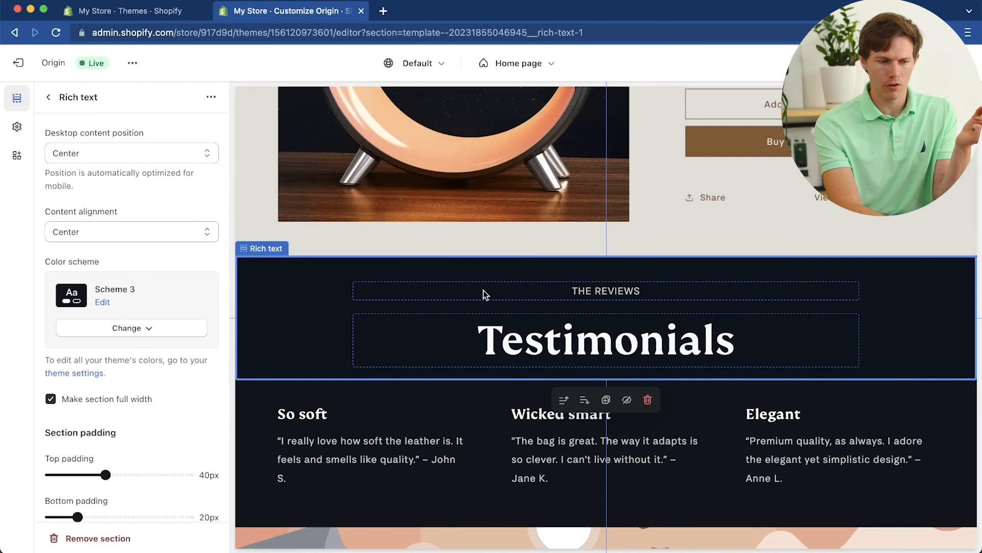
{"action": "left_click", "coordinate": [511, 340]}
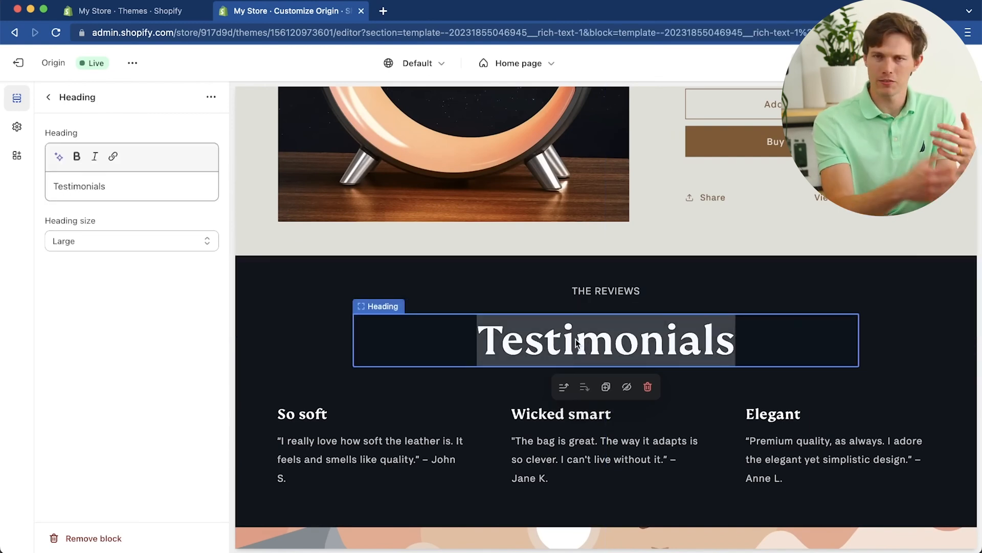
{"action": "left_click", "coordinate": [619, 291]}
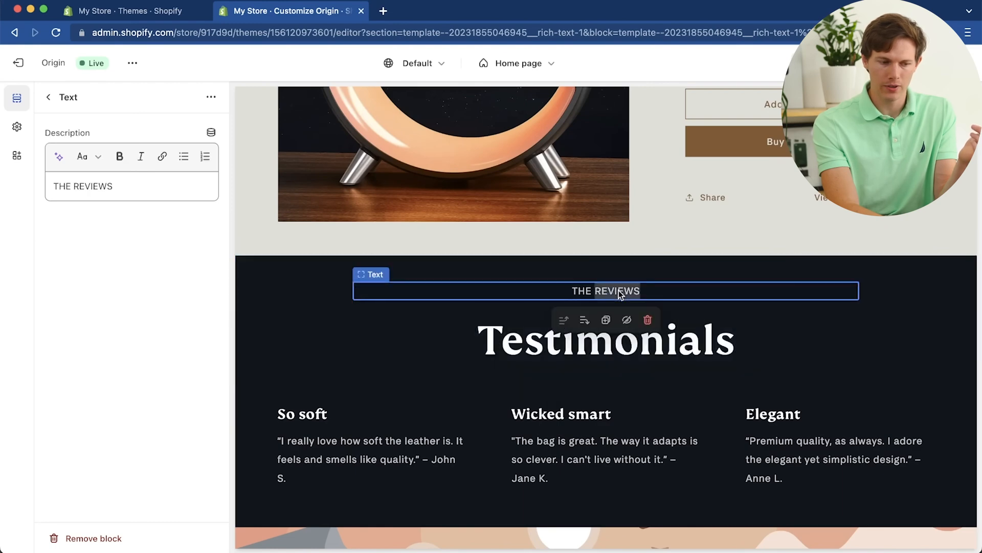
{"action": "double_click", "coordinate": [711, 337]}
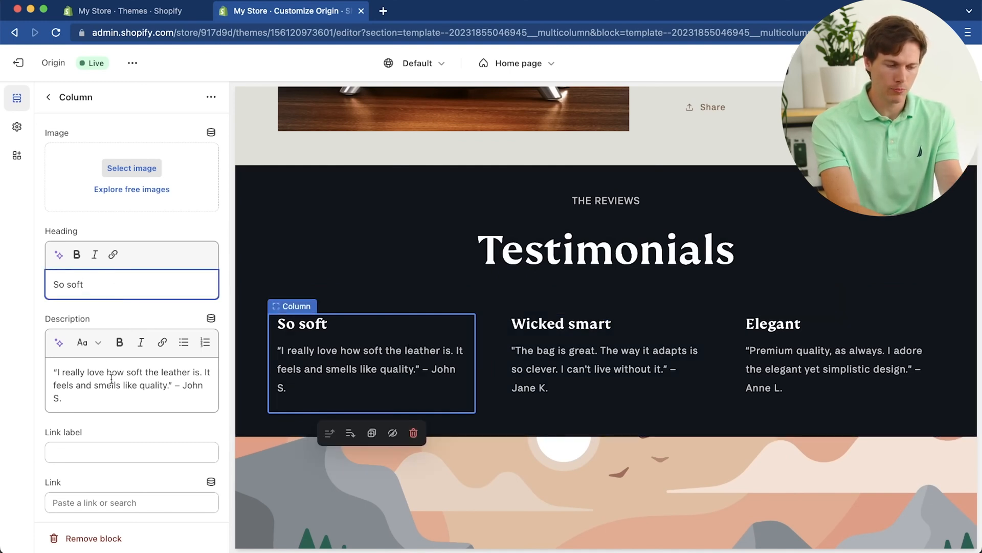
{"action": "scroll", "coordinate": [115, 453], "scroll_direction": "down", "scroll_amount": 1}
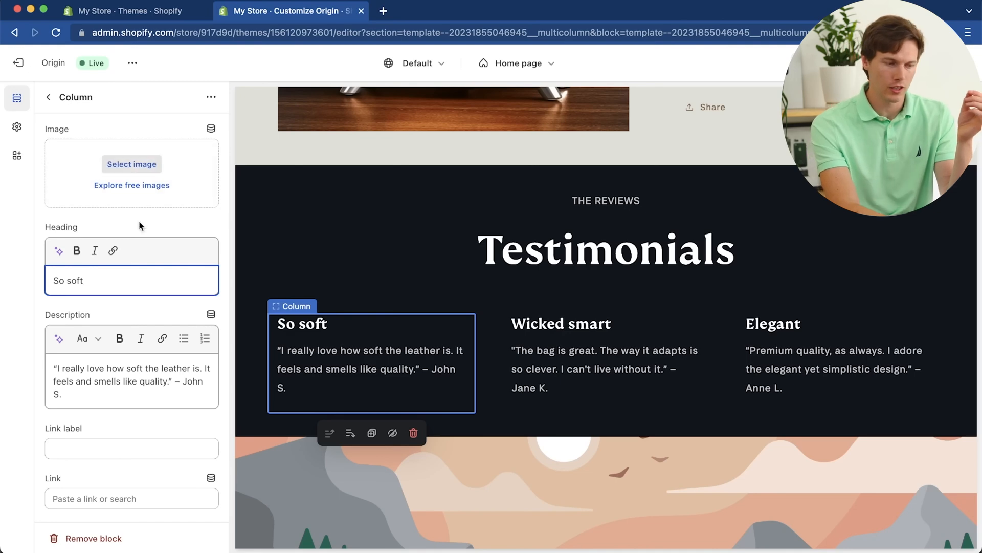
{"action": "triple_click", "coordinate": [125, 278]}
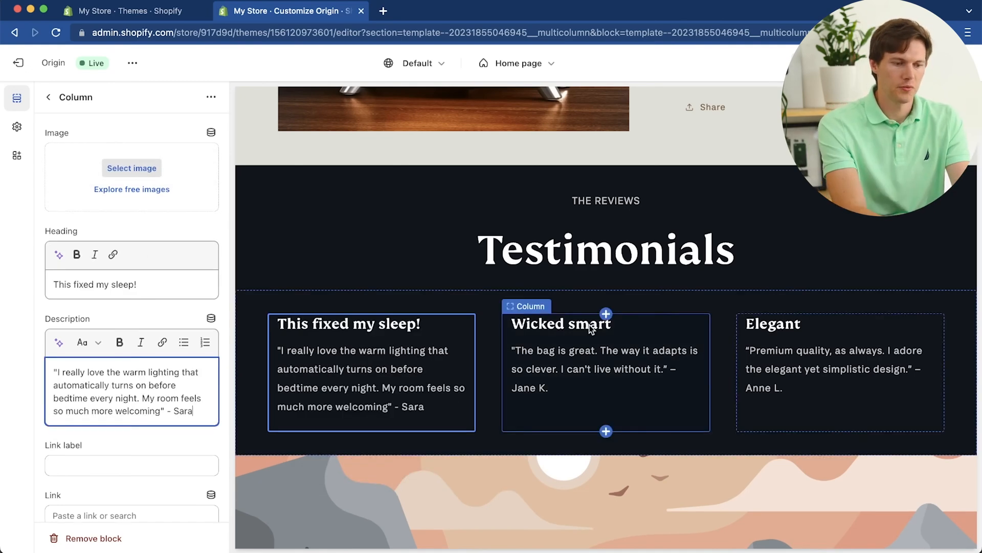
Step: Rewrite the second and third testimonial columns as "Laundry Is Now Fun" and "My Favorite Decoration" with matching reviews, and collapse the Multicolumn section's block list
{"action": "left_click", "coordinate": [589, 327]}
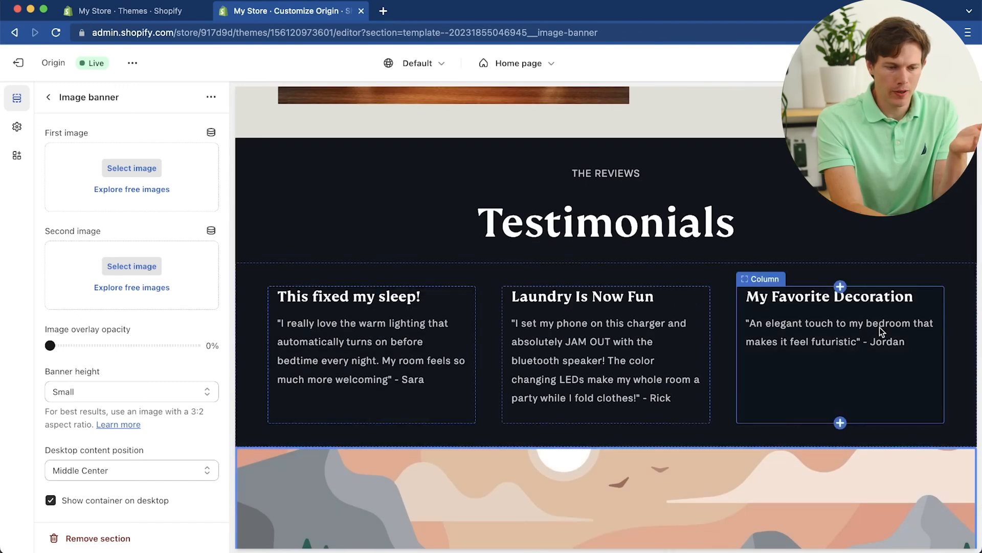
{"action": "left_click", "coordinate": [879, 327]}
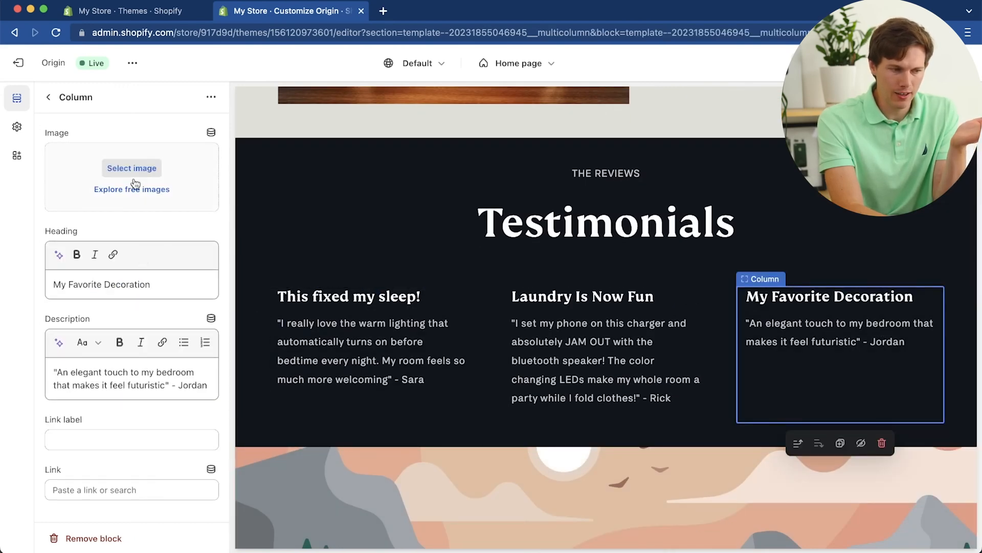
{"action": "left_click", "coordinate": [47, 98]}
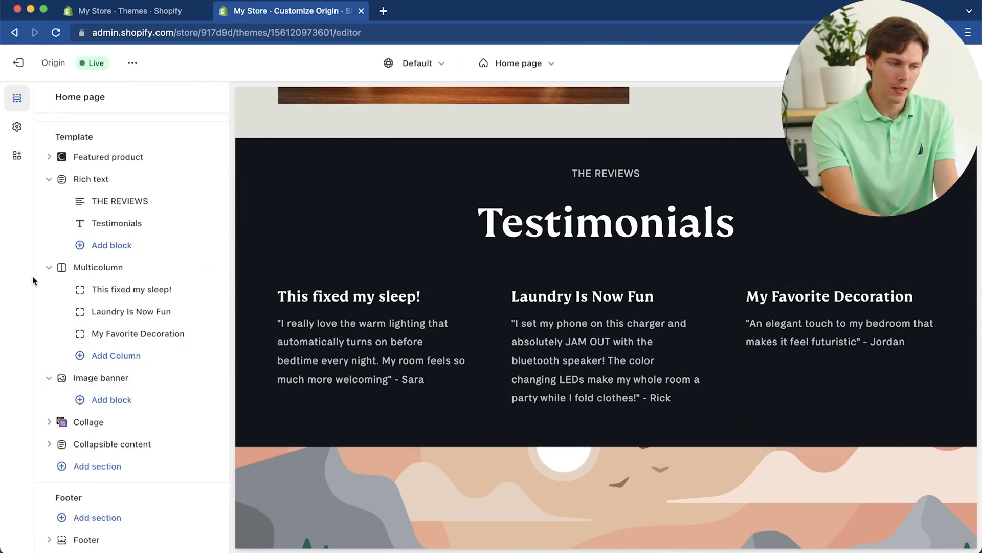
{"action": "left_click", "coordinate": [48, 268]}
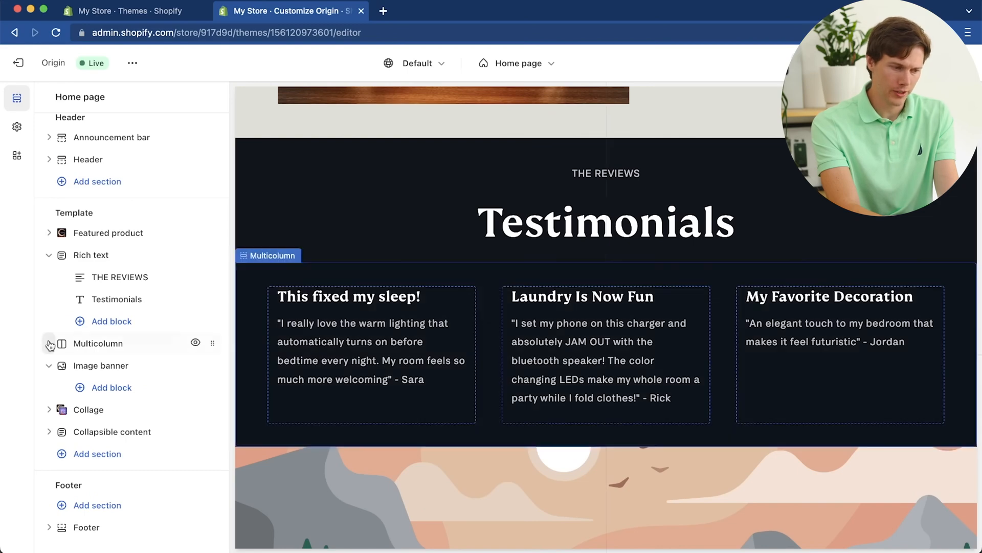
Step: Upload the 970×293 H274d856dcc0145fe829e...eV-2.jpg from the ShopifyStore folder and use it as the Image banner's first image
{"action": "scroll", "coordinate": [554, 428], "scroll_direction": "down", "scroll_amount": 15}
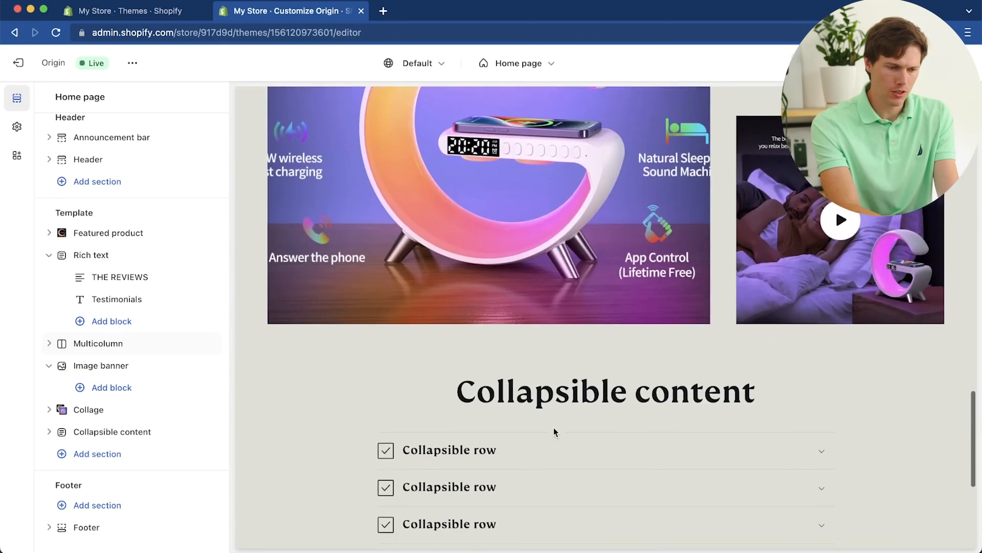
{"action": "scroll", "coordinate": [554, 430], "scroll_direction": "up", "scroll_amount": 15}
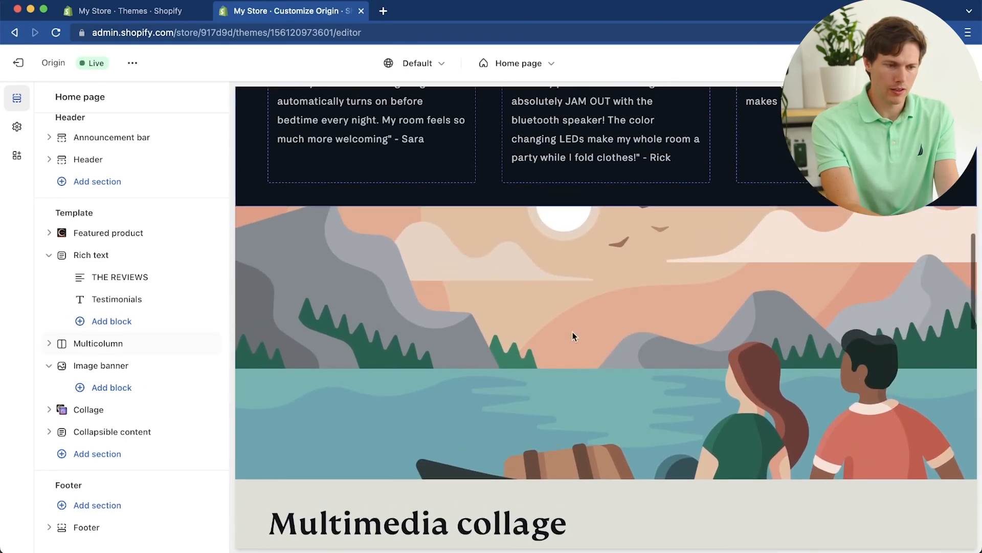
{"action": "scroll", "coordinate": [584, 337], "scroll_direction": "down", "scroll_amount": 10}
{"action": "scroll", "coordinate": [583, 337], "scroll_direction": "up", "scroll_amount": 10}
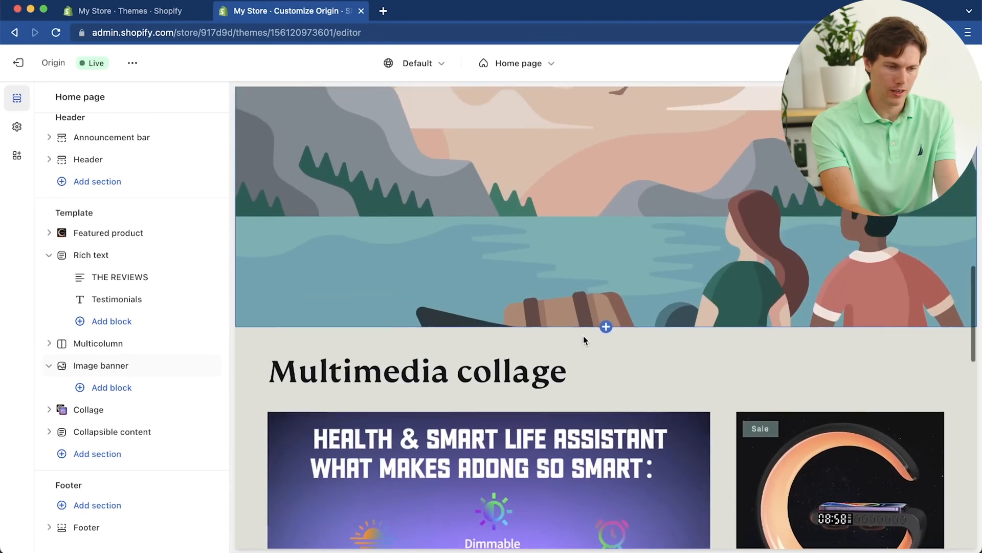
{"action": "left_click", "coordinate": [491, 229]}
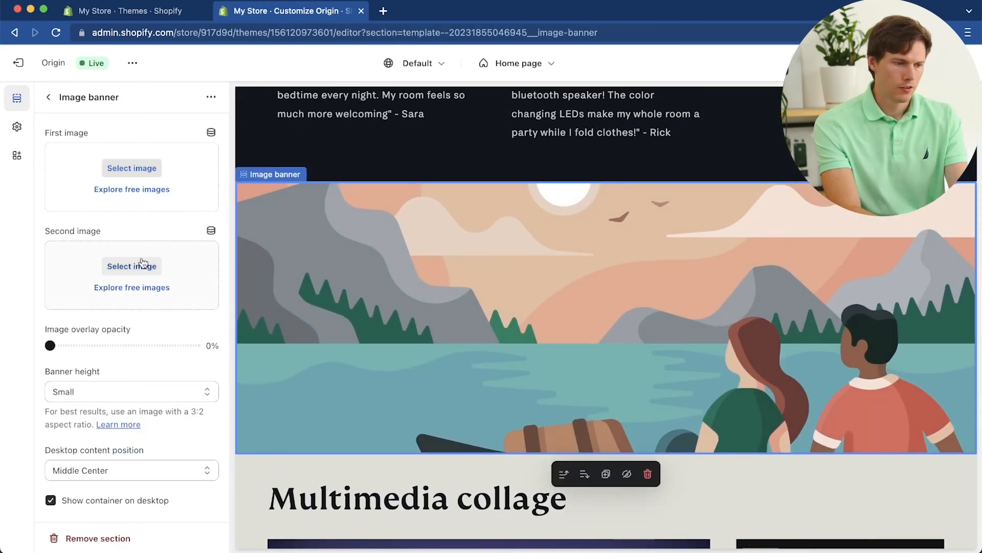
{"action": "left_click", "coordinate": [129, 168]}
{"action": "scroll", "coordinate": [603, 355], "scroll_direction": "down", "scroll_amount": 2}
{"action": "scroll", "coordinate": [601, 354], "scroll_direction": "up", "scroll_amount": 3}
{"action": "left_click", "coordinate": [582, 204]}
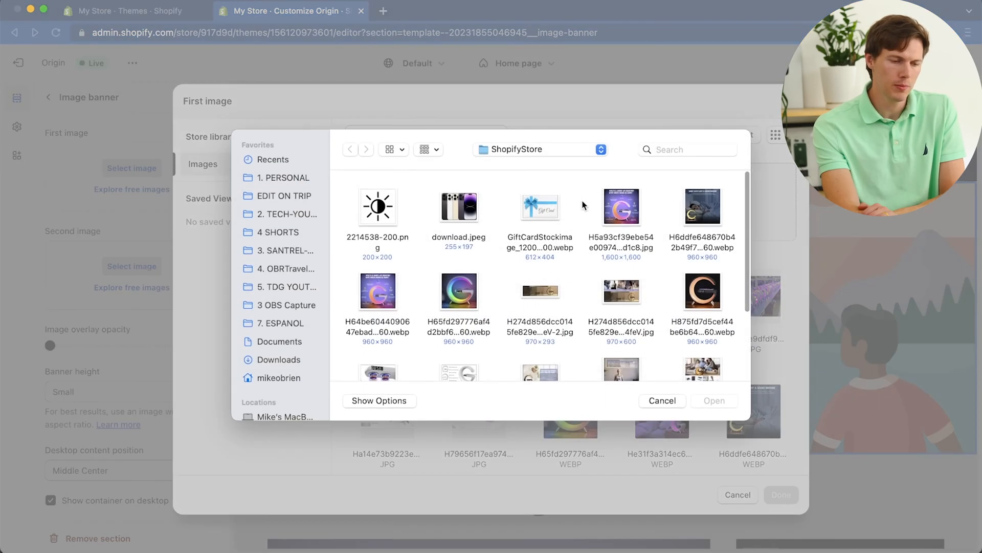
{"action": "double_click", "coordinate": [540, 291]}
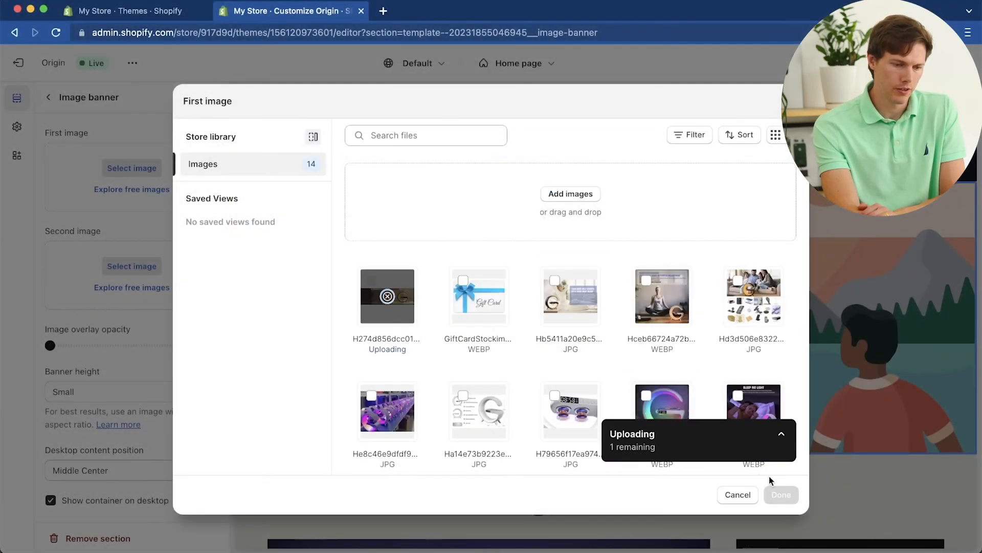
{"action": "left_click", "coordinate": [781, 494]}
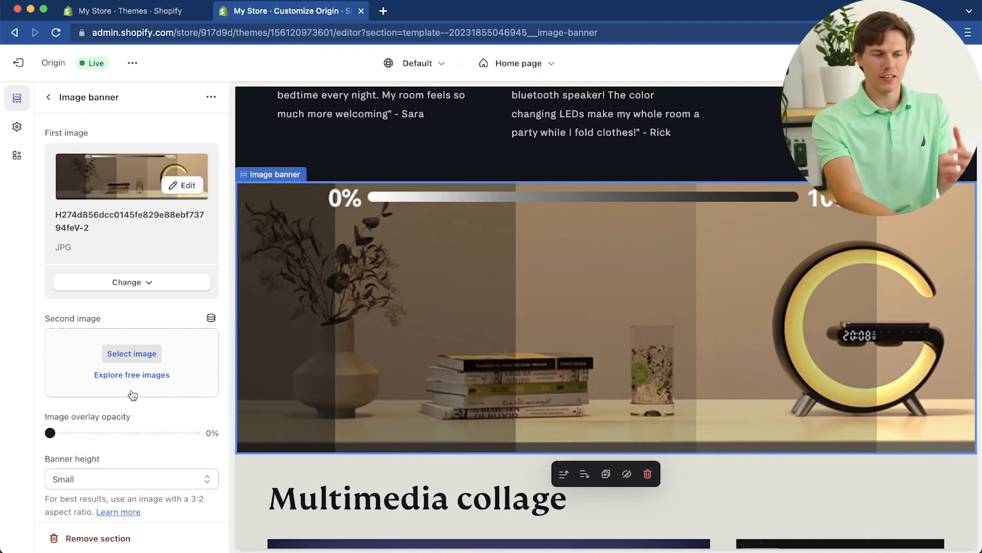
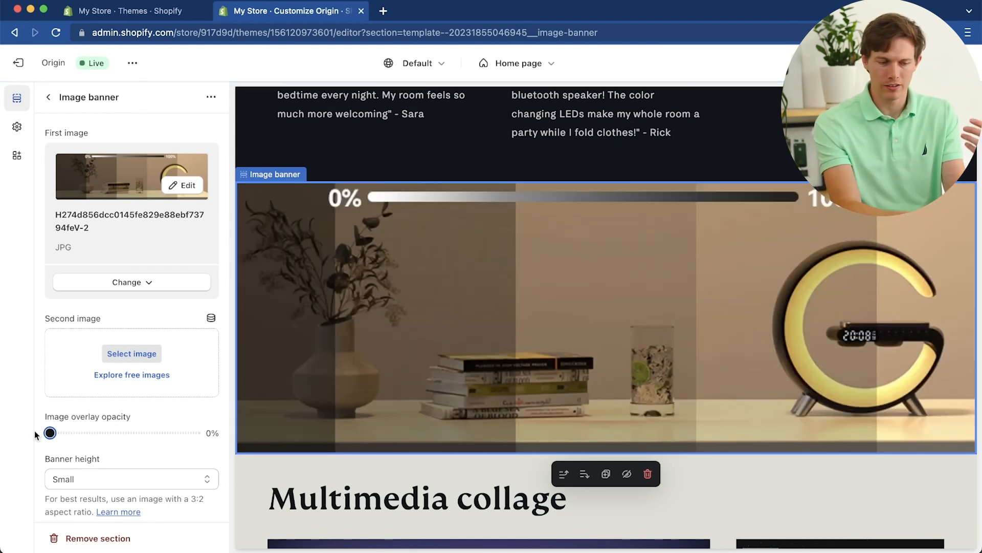
Step: Try a stronger image overlay opacity on the Image banner and return it to 0%
{"action": "scroll", "coordinate": [113, 430], "scroll_direction": "down", "scroll_amount": 3}
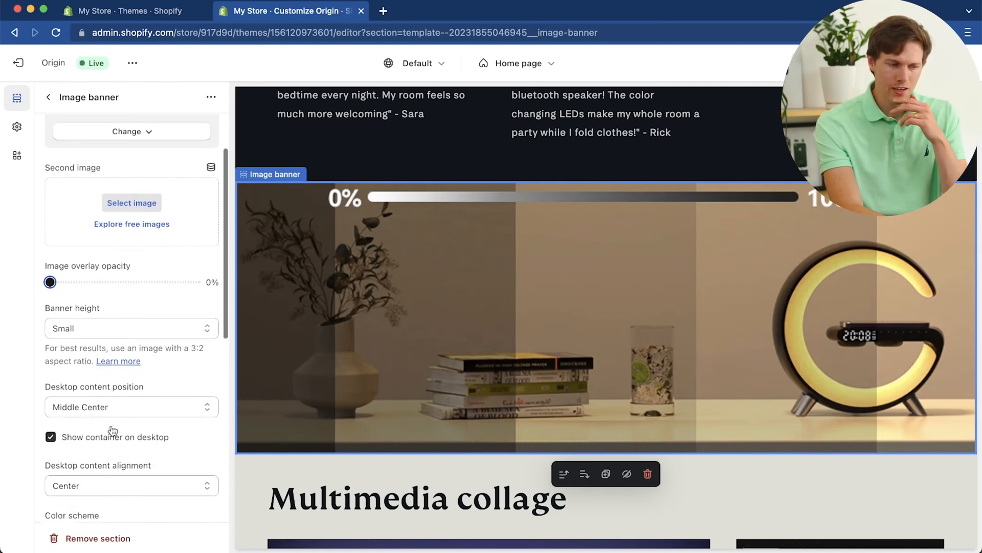
{"action": "scroll", "coordinate": [113, 429], "scroll_direction": "down", "scroll_amount": 1}
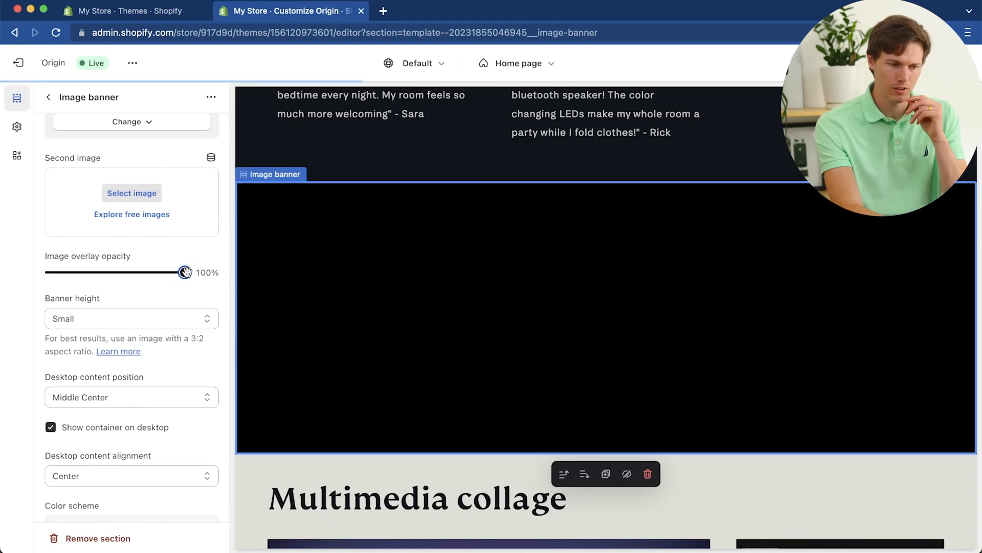
{"action": "left_click_drag", "start_coordinate": [186, 272], "coordinate": [134, 272]}
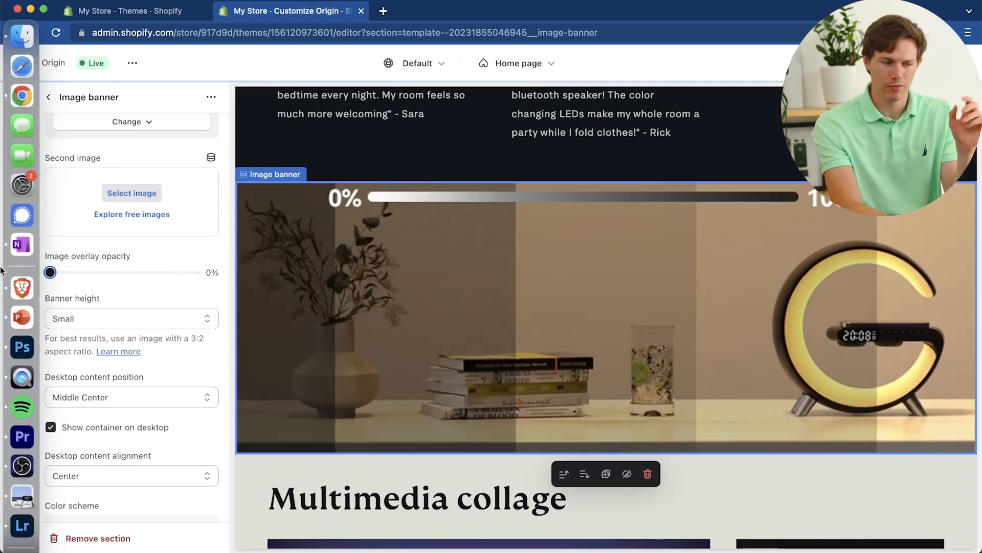
Step: Review the Image banner's banner height and desktop content position options, keeping Small and Middle Center
{"action": "left_click", "coordinate": [154, 317]}
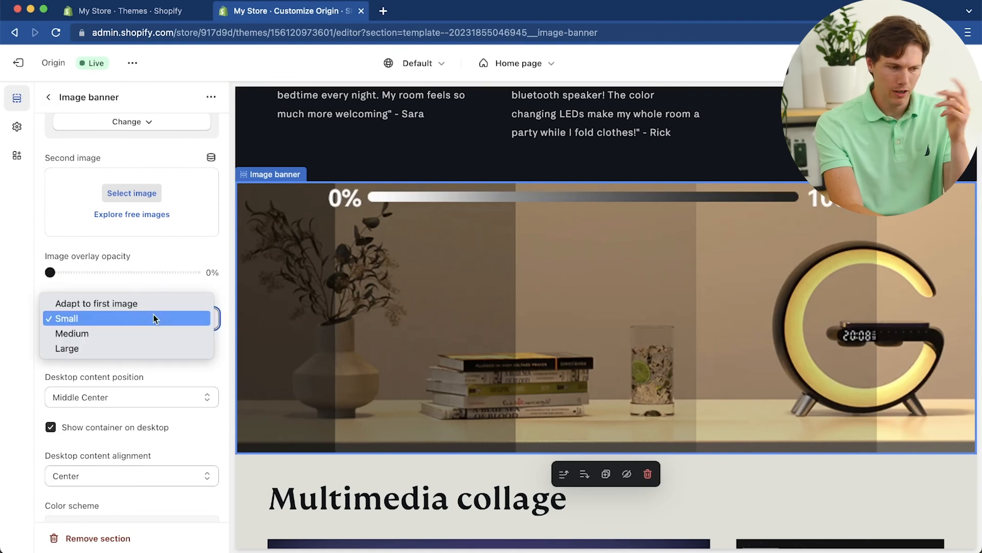
{"action": "left_click", "coordinate": [149, 283]}
{"action": "scroll", "coordinate": [109, 394], "scroll_direction": "down", "scroll_amount": 5}
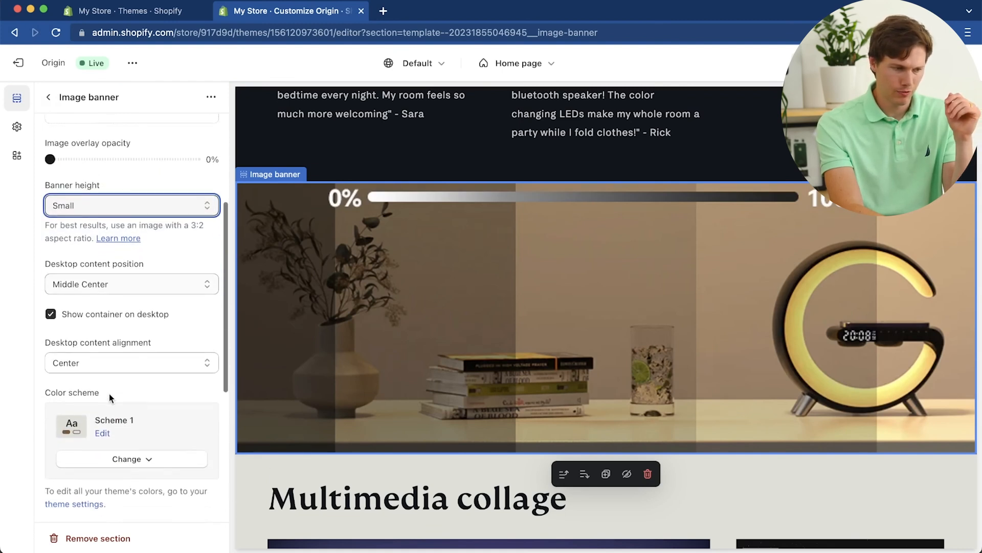
{"action": "left_click", "coordinate": [127, 276]}
{"action": "left_click", "coordinate": [127, 277]}
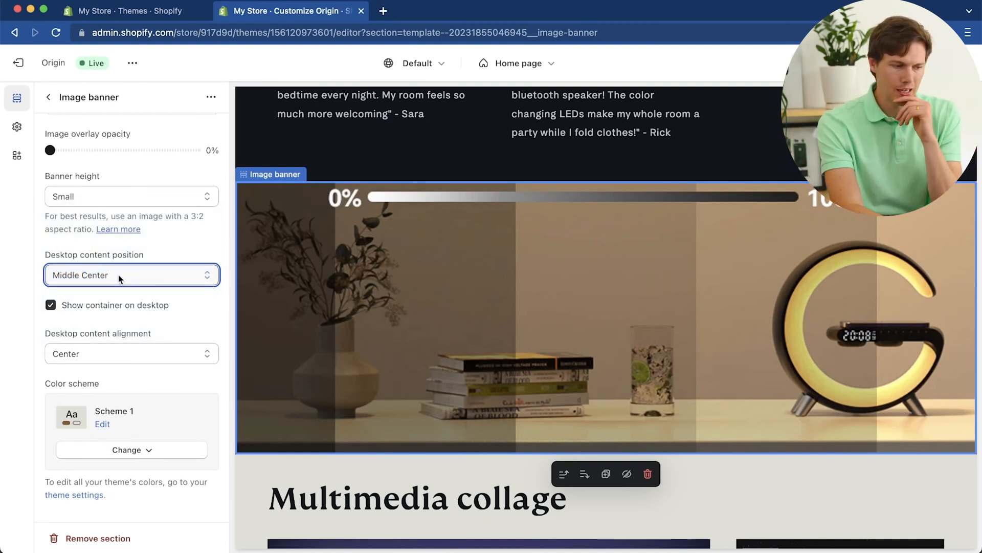
Step: Try the Ambient movement image behavior on the Image banner
{"action": "scroll", "coordinate": [93, 312], "scroll_direction": "down", "scroll_amount": 5}
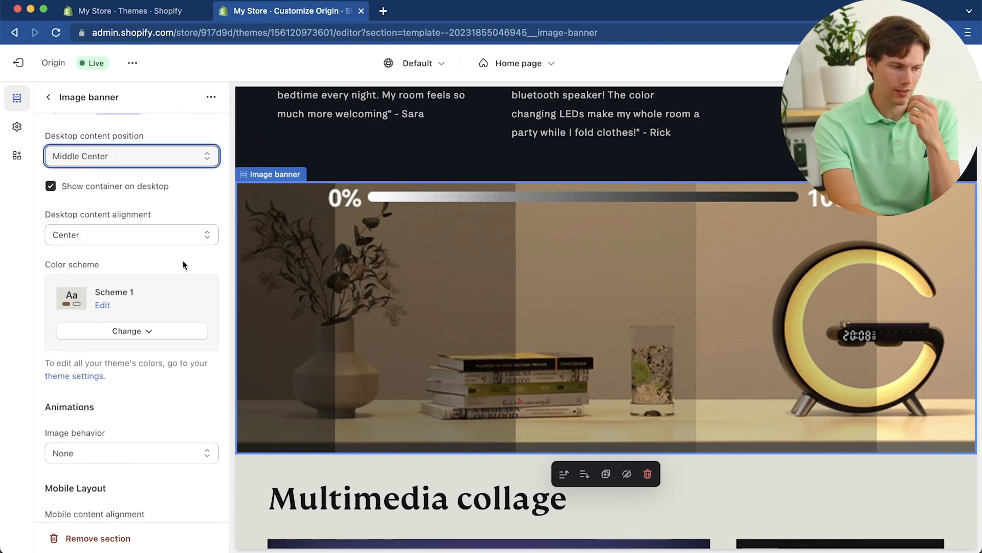
{"action": "scroll", "coordinate": [183, 265], "scroll_direction": "down", "scroll_amount": 5}
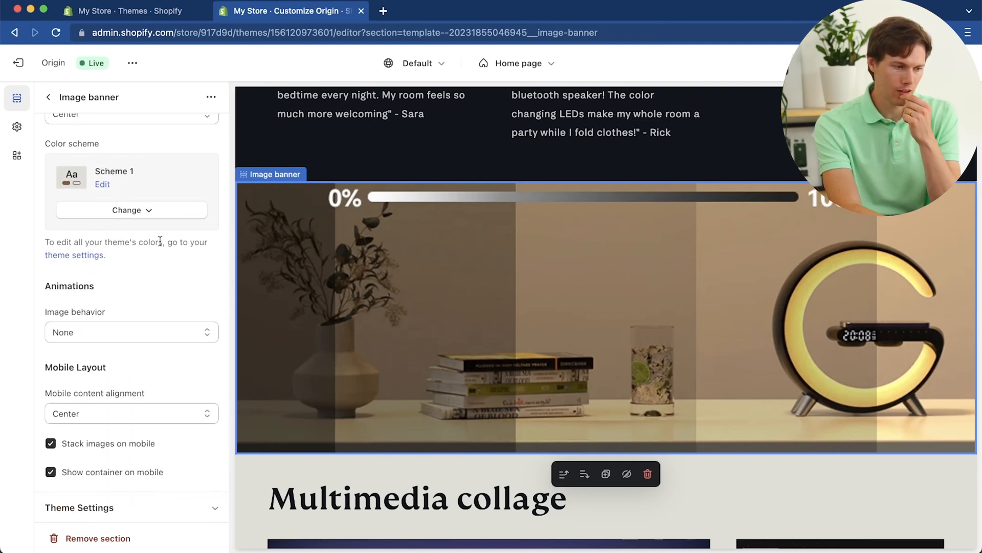
{"action": "scroll", "coordinate": [154, 258], "scroll_direction": "down", "scroll_amount": 2}
{"action": "scroll", "coordinate": [154, 258], "scroll_direction": "down", "scroll_amount": 1}
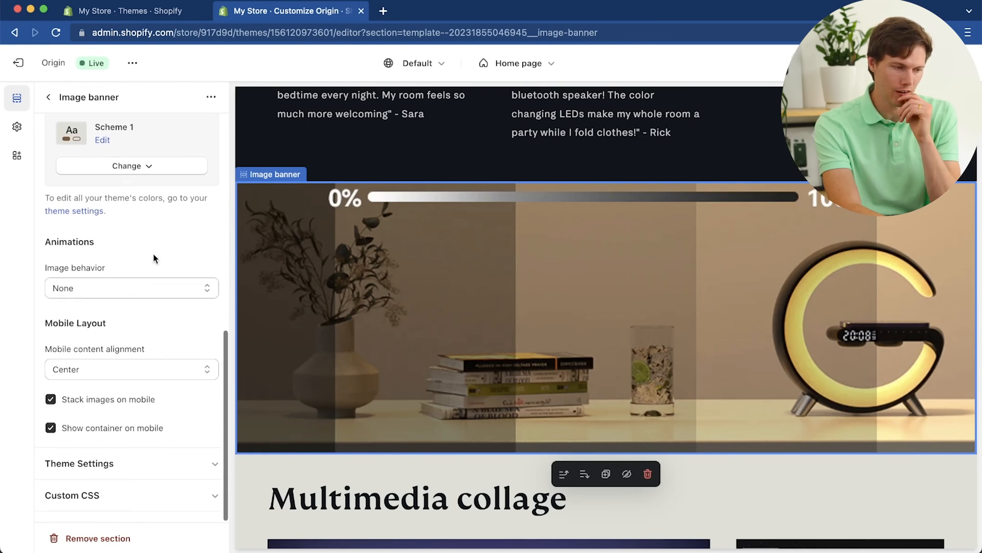
{"action": "left_click", "coordinate": [161, 288]}
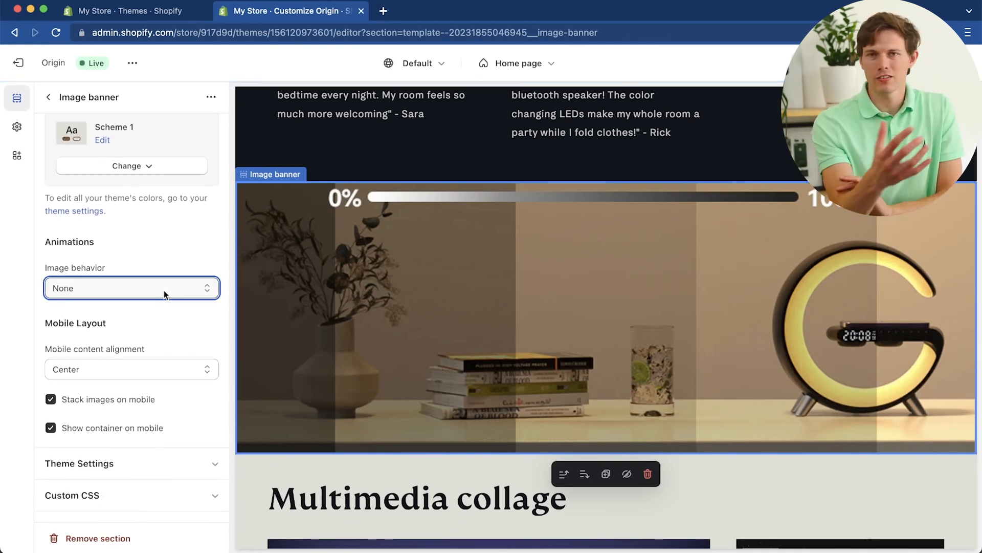
{"action": "left_click", "coordinate": [164, 290]}
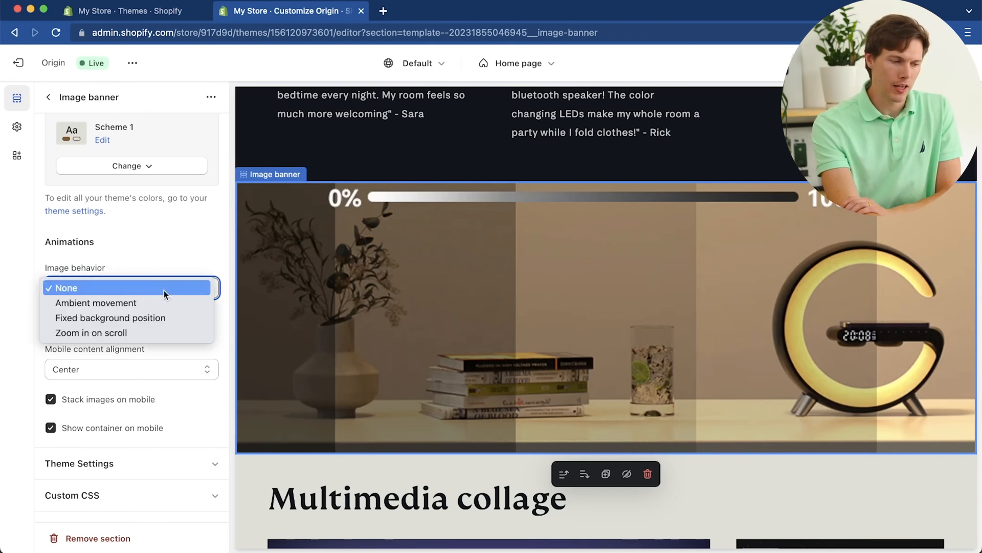
{"action": "left_click", "coordinate": [173, 306]}
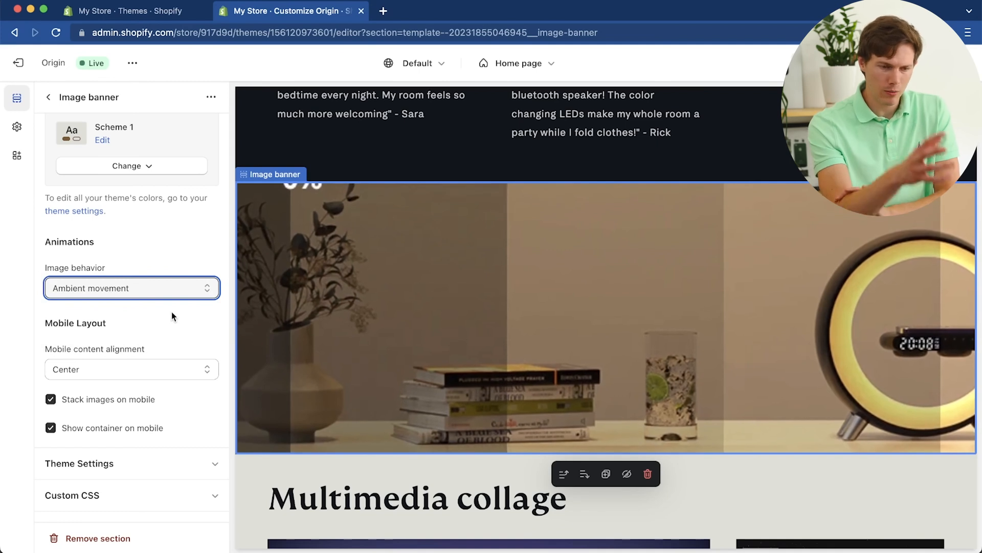
Step: Try the Fixed background position and Zoom in on scroll behaviors on the Image banner and check the effect in the preview
{"action": "left_click", "coordinate": [151, 289]}
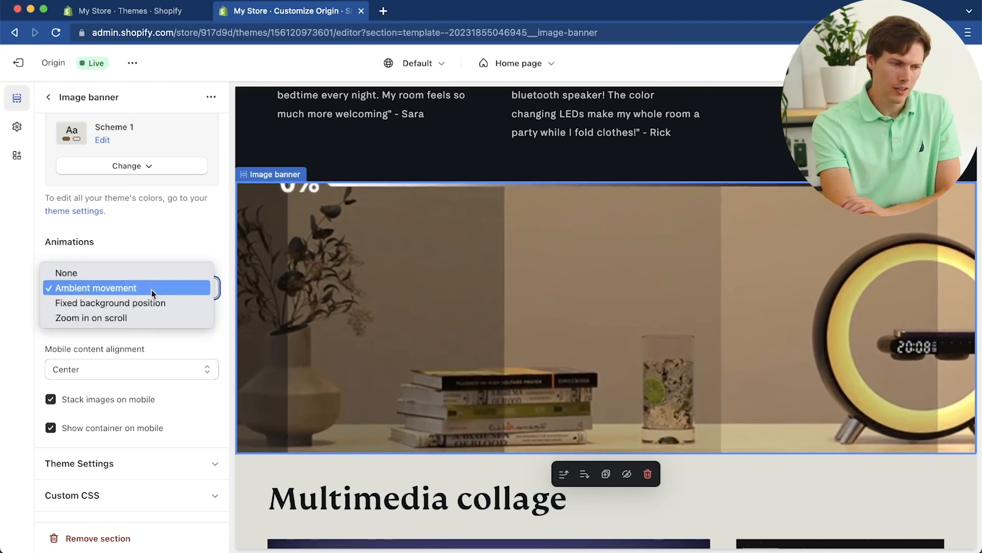
{"action": "left_click", "coordinate": [151, 302]}
{"action": "left_click", "coordinate": [148, 293]}
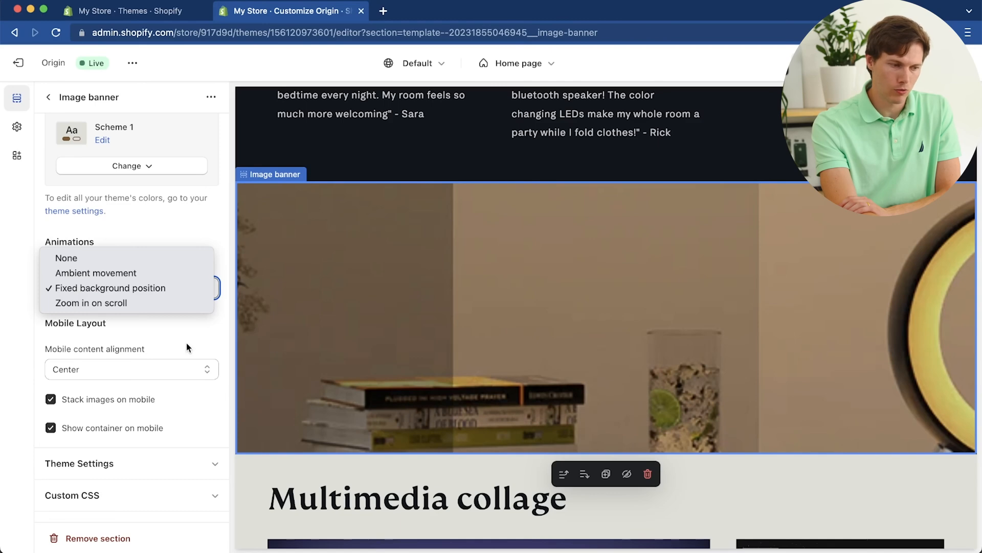
{"action": "left_click", "coordinate": [128, 303]}
{"action": "scroll", "coordinate": [503, 306], "scroll_direction": "up", "scroll_amount": 3}
{"action": "scroll", "coordinate": [503, 306], "scroll_direction": "down", "scroll_amount": 5}
{"action": "scroll", "coordinate": [503, 306], "scroll_direction": "up", "scroll_amount": 5}
{"action": "scroll", "coordinate": [502, 306], "scroll_direction": "down", "scroll_amount": 5}
{"action": "scroll", "coordinate": [503, 306], "scroll_direction": "up", "scroll_amount": 3}
{"action": "scroll", "coordinate": [502, 306], "scroll_direction": "down", "scroll_amount": 2}
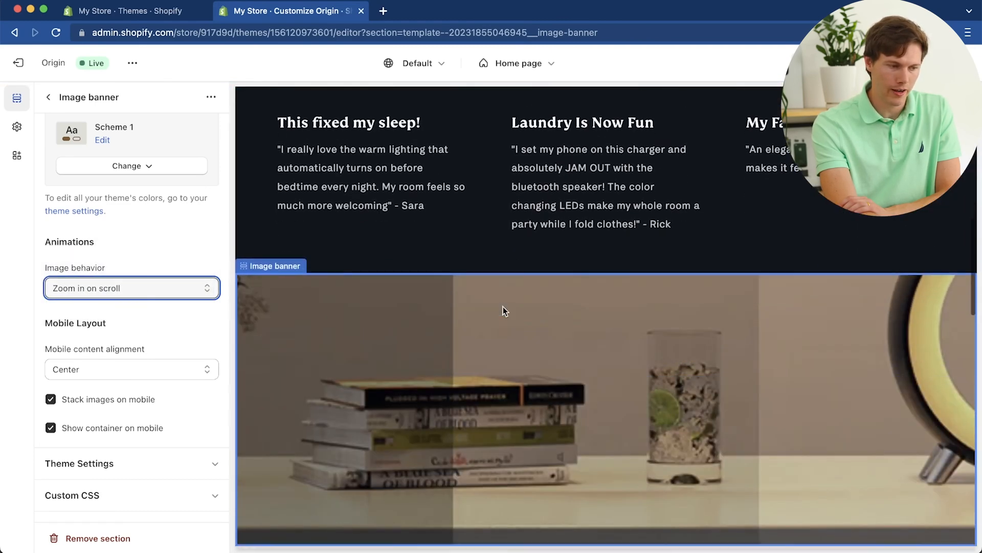
Step: Set the Image banner's image behavior back to None and check the banner in the preview
{"action": "left_click", "coordinate": [164, 289]}
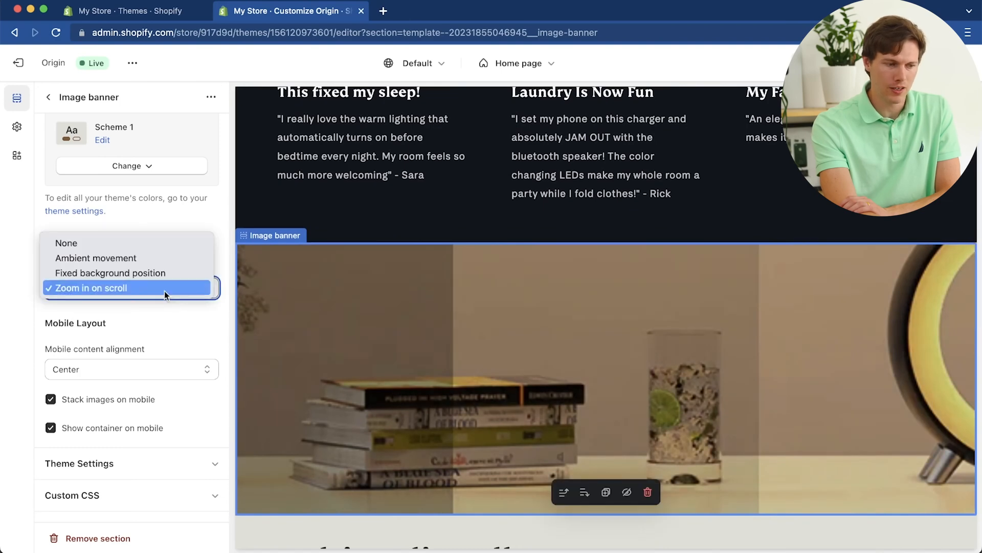
{"action": "left_click", "coordinate": [125, 247]}
{"action": "scroll", "coordinate": [507, 350], "scroll_direction": "down", "scroll_amount": 2}
{"action": "scroll", "coordinate": [507, 347], "scroll_direction": "up", "scroll_amount": 5}
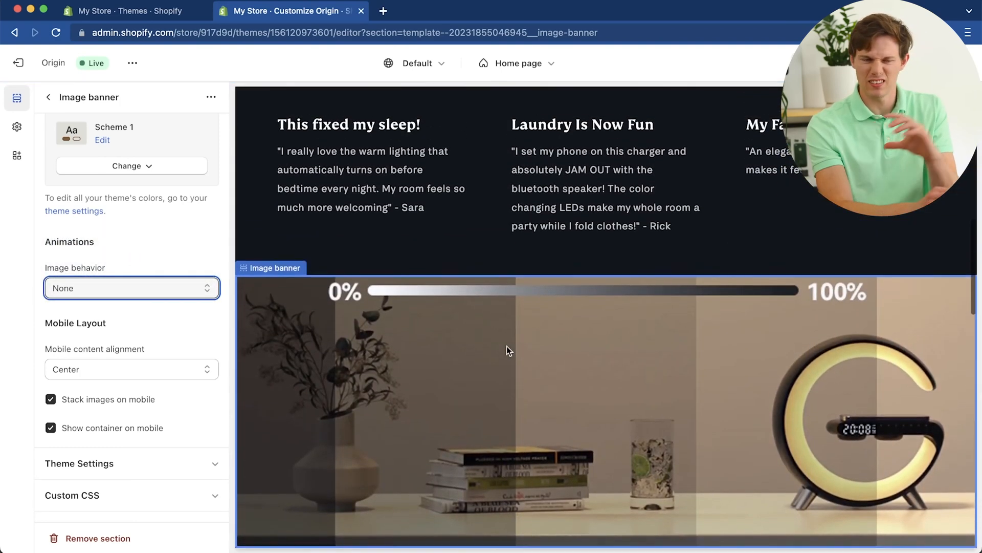
Step: Leave the Image banner settings, review the home page, and set the Collapsible content section's heading to "Aurora Hub Questions?"
{"action": "scroll", "coordinate": [507, 348], "scroll_direction": "down", "scroll_amount": 10}
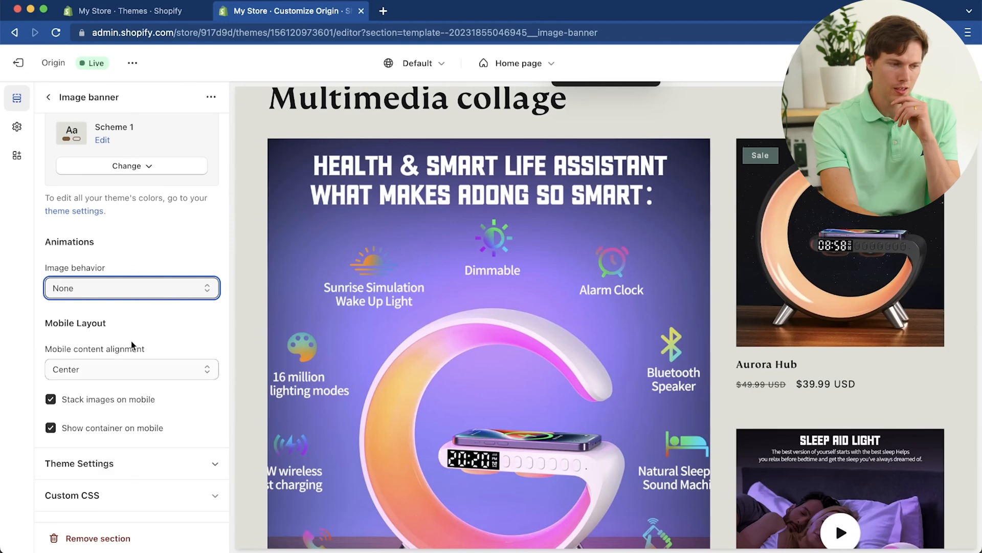
{"action": "left_click", "coordinate": [47, 98]}
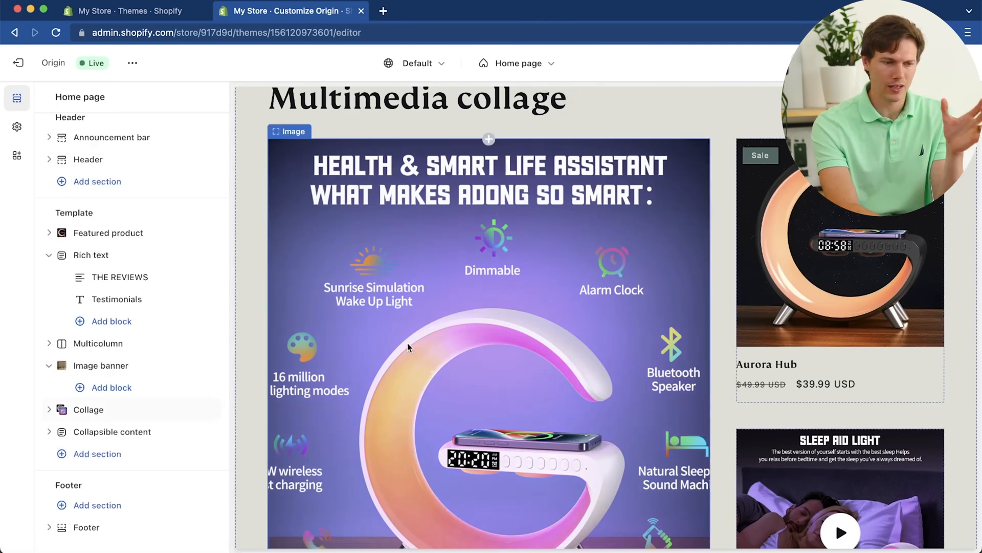
{"action": "scroll", "coordinate": [407, 343], "scroll_direction": "up", "scroll_amount": 8}
{"action": "scroll", "coordinate": [408, 342], "scroll_direction": "up", "scroll_amount": 5}
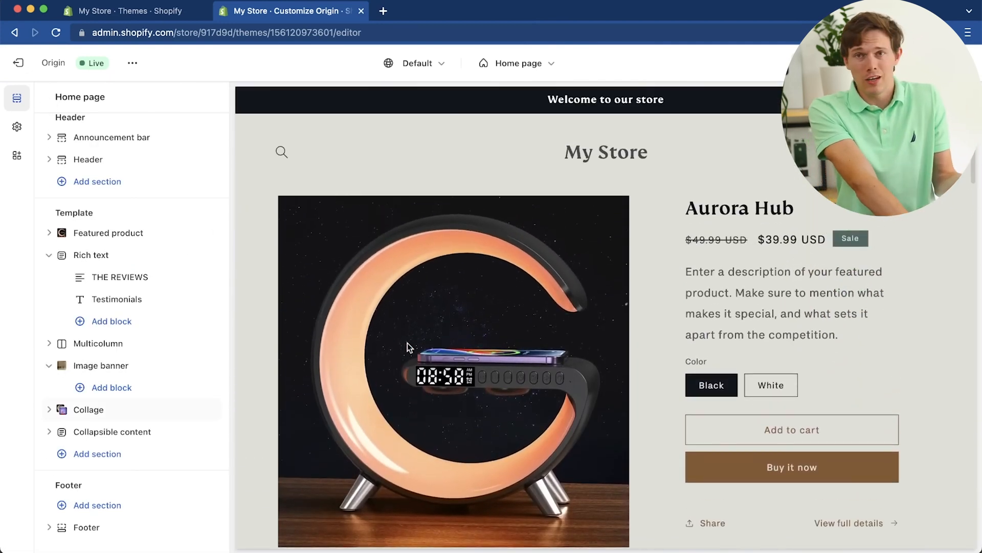
{"action": "scroll", "coordinate": [407, 343], "scroll_direction": "down", "scroll_amount": 5}
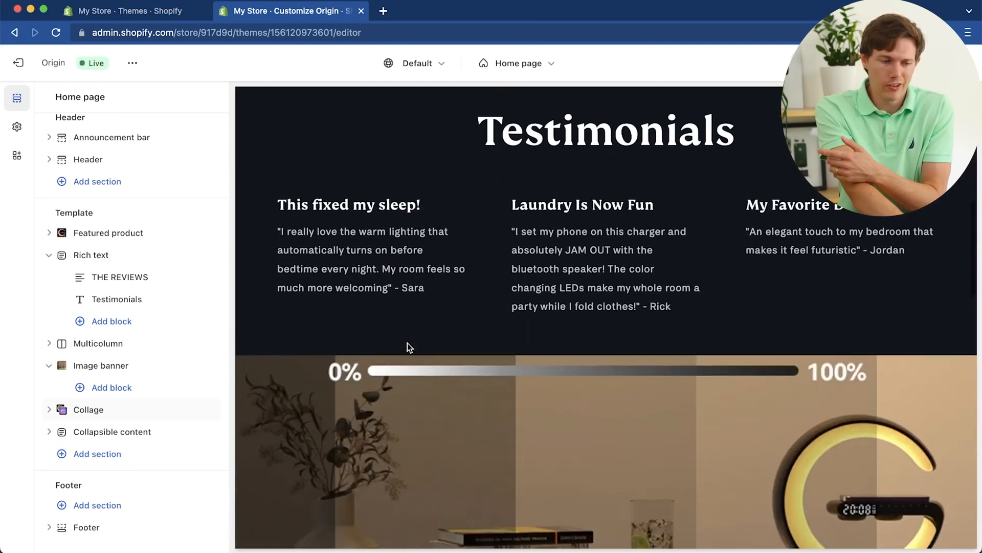
{"action": "scroll", "coordinate": [408, 346], "scroll_direction": "down", "scroll_amount": 10}
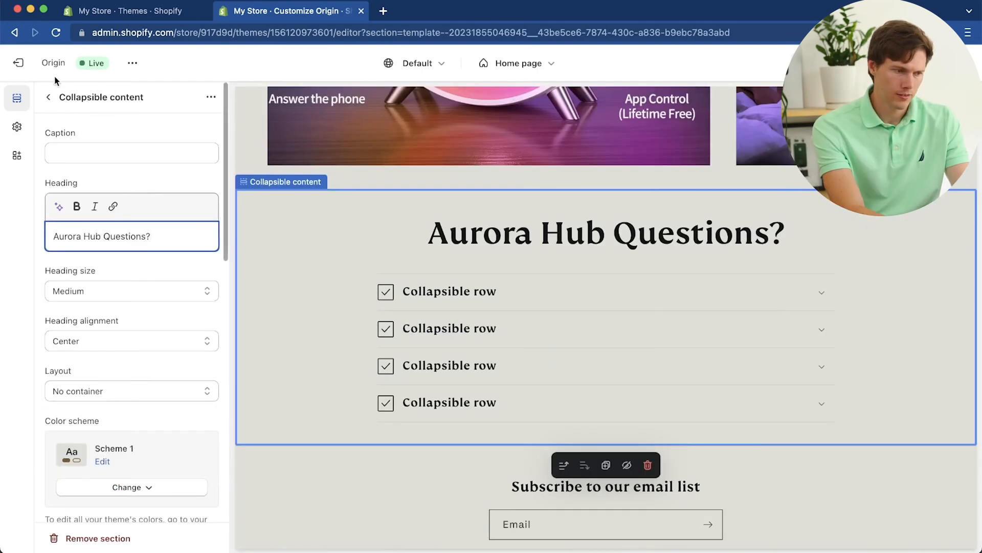
{"action": "scroll", "coordinate": [126, 300], "scroll_direction": "down", "scroll_amount": 5}
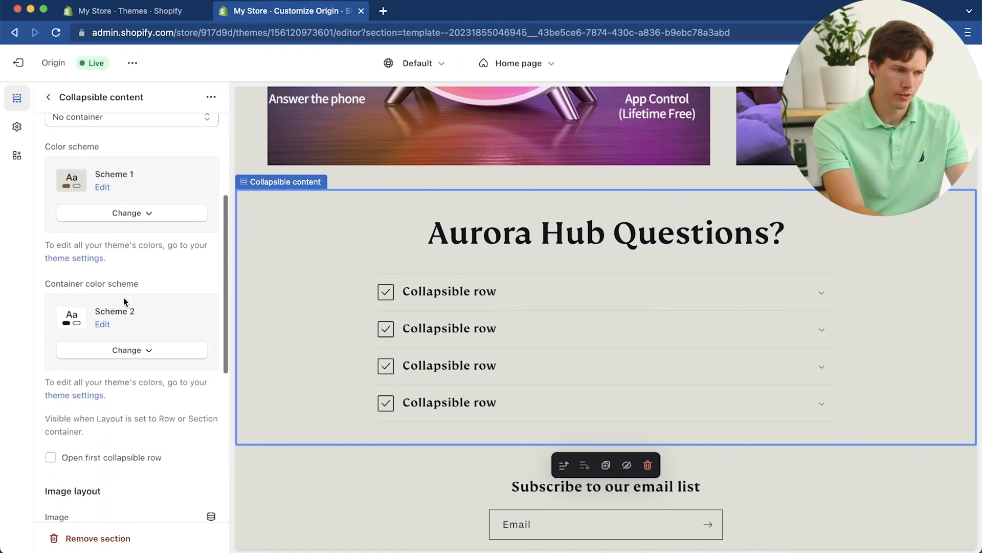
Step: Set the first collapsible row to "What colors can the Aurora Hub make?" with a Chat bubble icon and an answer about tunable white and RGB LEDs
{"action": "left_click", "coordinate": [501, 289]}
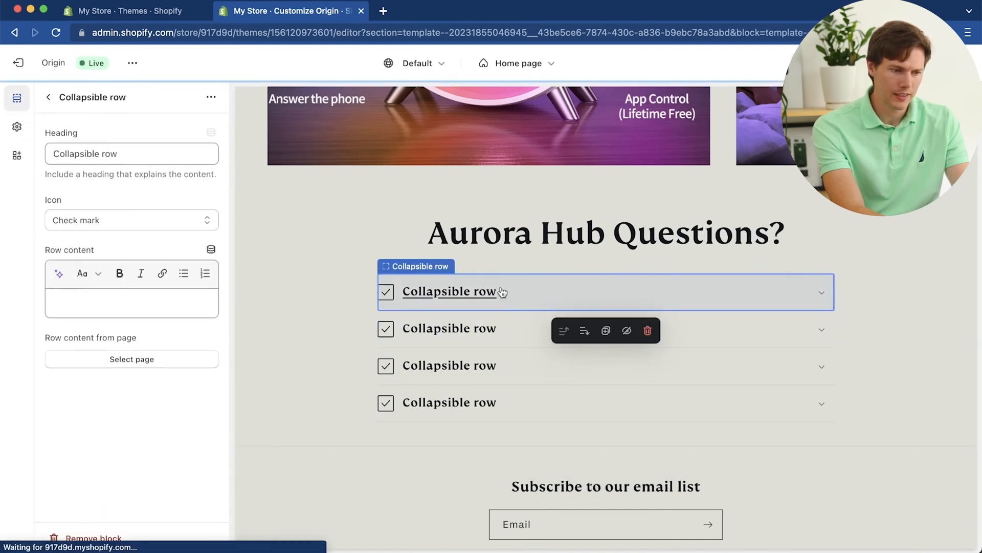
{"action": "left_click", "coordinate": [118, 153]}
{"action": "triple_click", "coordinate": [118, 153]}
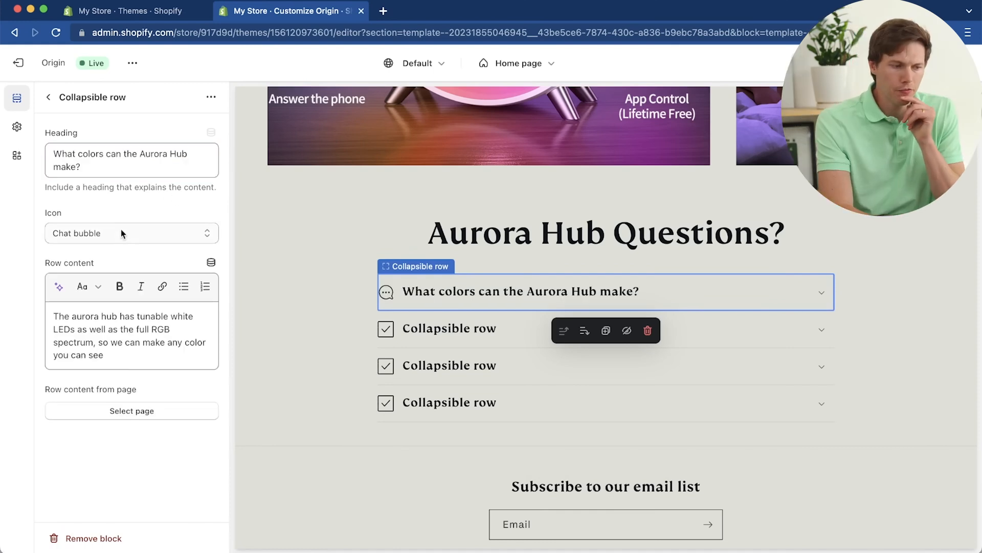
{"action": "left_click", "coordinate": [121, 233]}
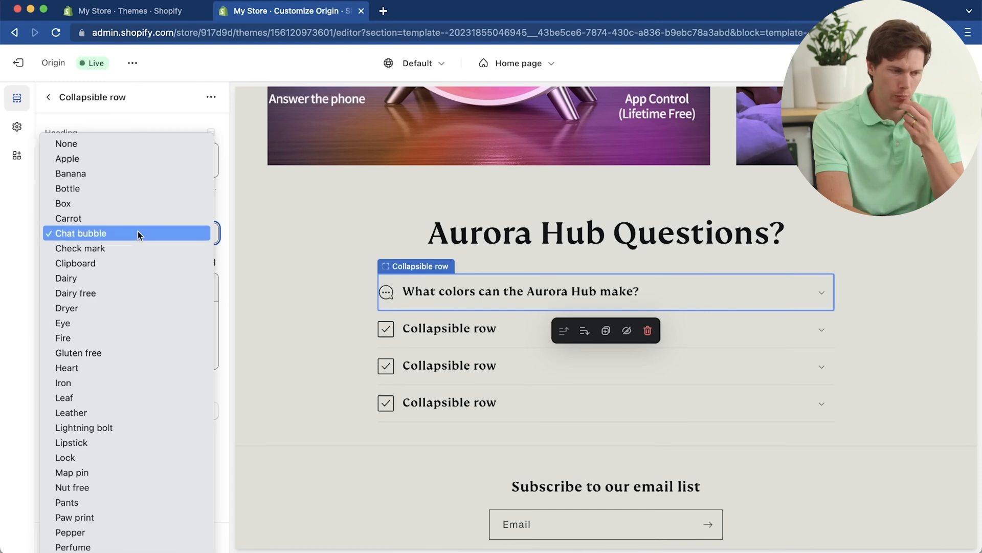
{"action": "left_click", "coordinate": [137, 232]}
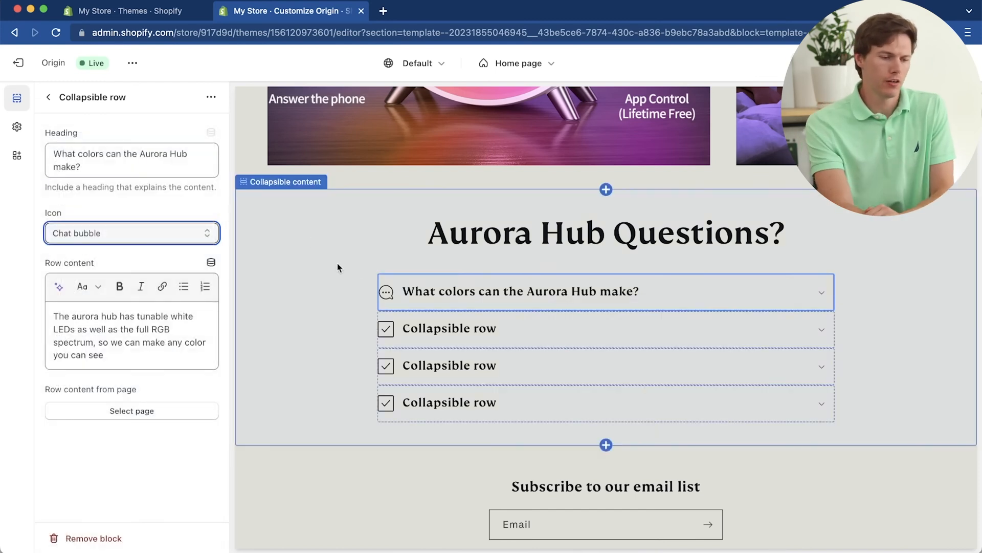
Step: Title the remaining rows "Is there a warranty?", "Is this pet safe?" and "Should I buy one?" with clipboard, paw print and chat bubble icons, and save
{"action": "left_click", "coordinate": [440, 328]}
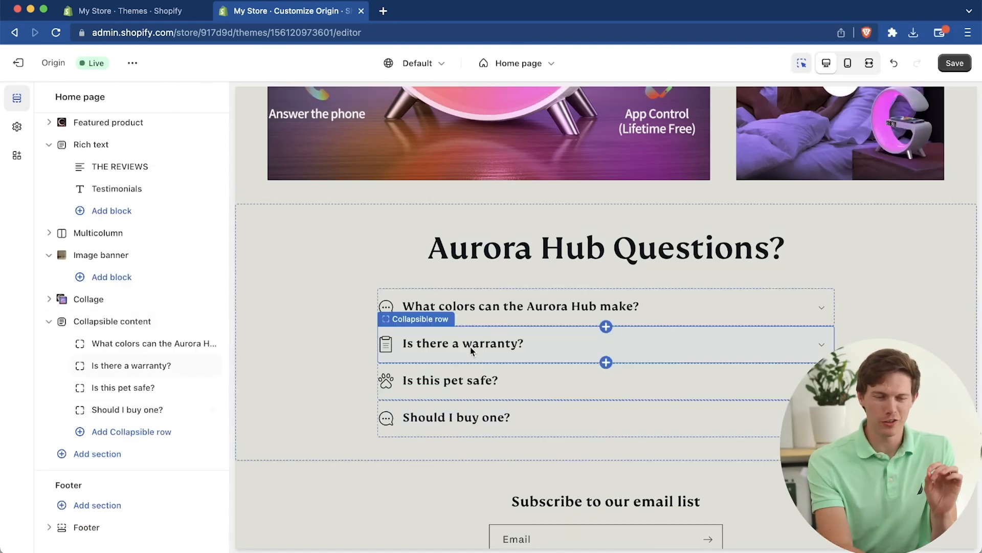
{"action": "left_click", "coordinate": [945, 68]}
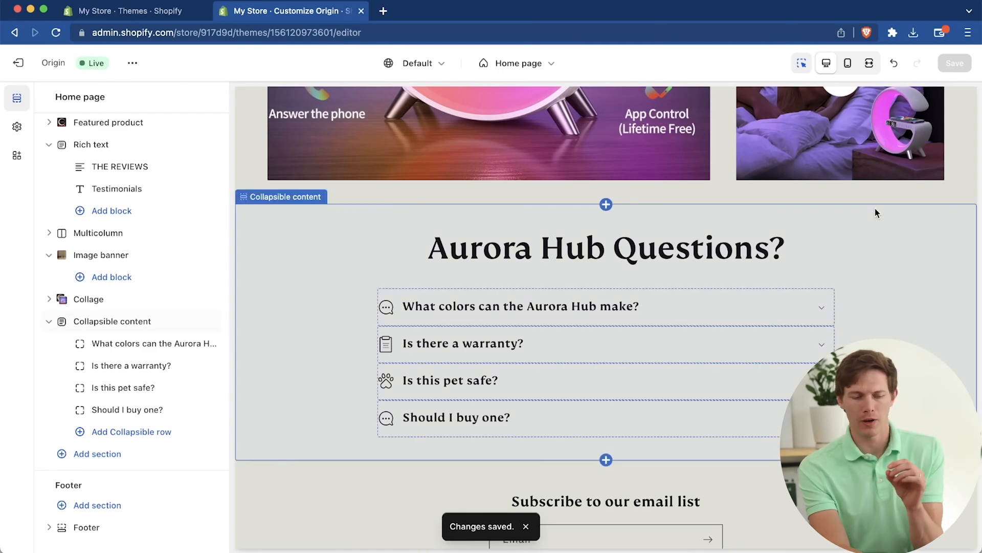
Step: Switch the preview to the mobile layout and check the home page from the featured product down to the testimonials
{"action": "scroll", "coordinate": [875, 213], "scroll_direction": "up", "scroll_amount": 20}
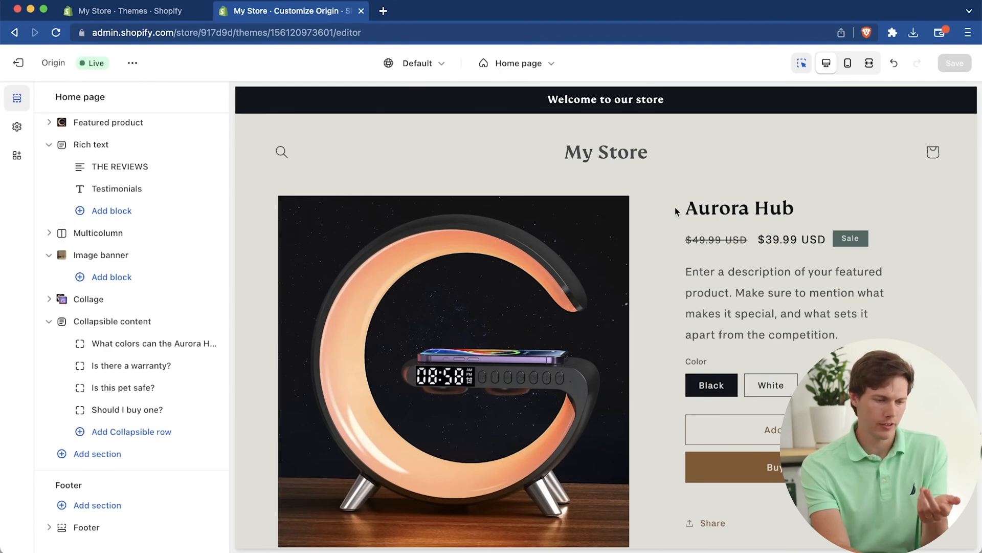
{"action": "left_click", "coordinate": [847, 64]}
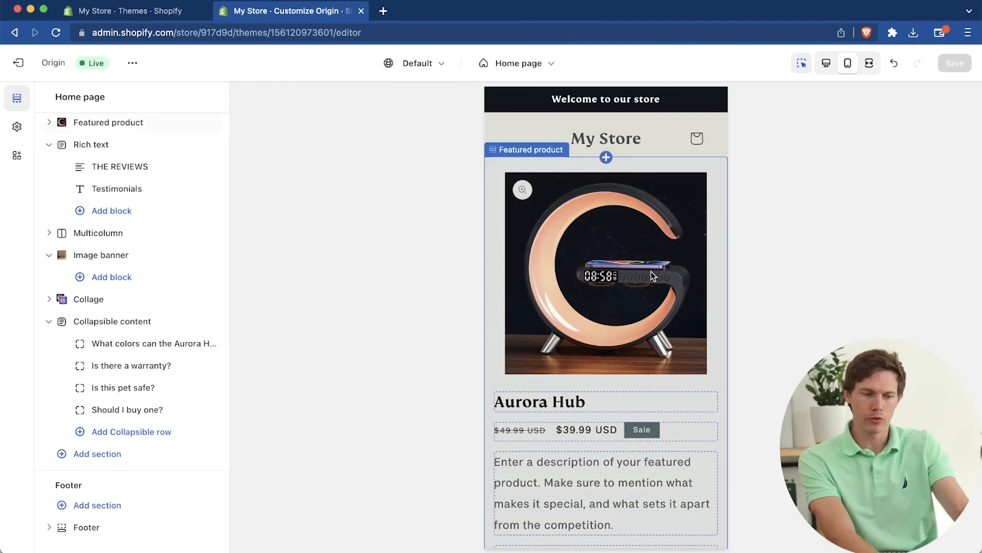
{"action": "scroll", "coordinate": [720, 327], "scroll_direction": "down", "scroll_amount": 3}
{"action": "scroll", "coordinate": [720, 326], "scroll_direction": "up", "scroll_amount": 3}
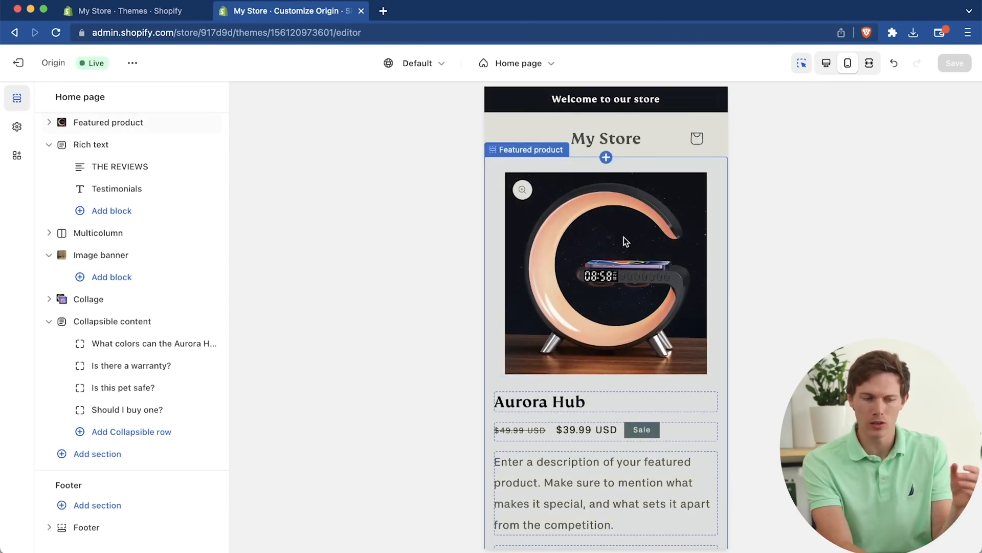
{"action": "scroll", "coordinate": [599, 250], "scroll_direction": "down", "scroll_amount": 10}
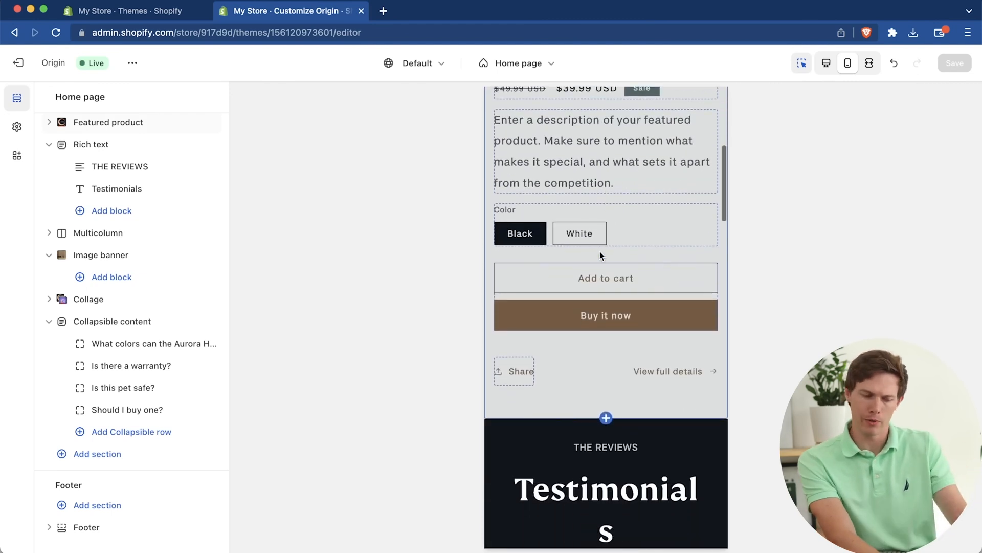
{"action": "scroll", "coordinate": [600, 251], "scroll_direction": "down", "scroll_amount": 5}
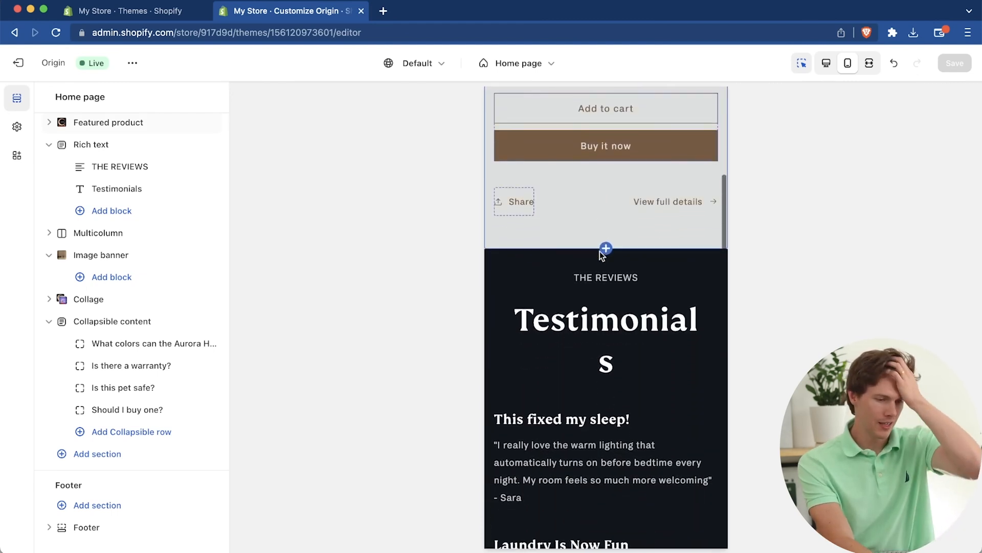
Step: Set the heading size of the Testimonials heading in the Rich text section to Medium
{"action": "left_click", "coordinate": [601, 346]}
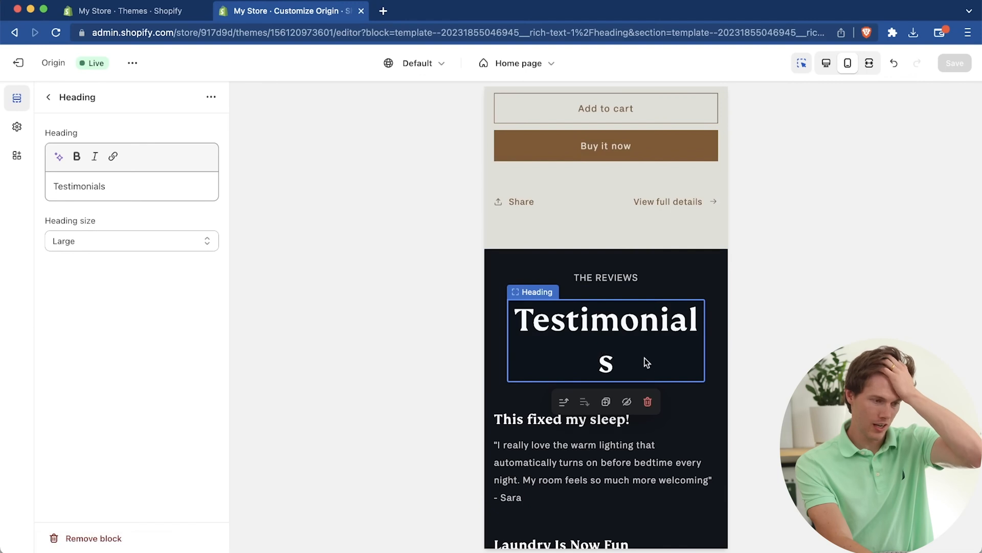
{"action": "left_click", "coordinate": [132, 241]}
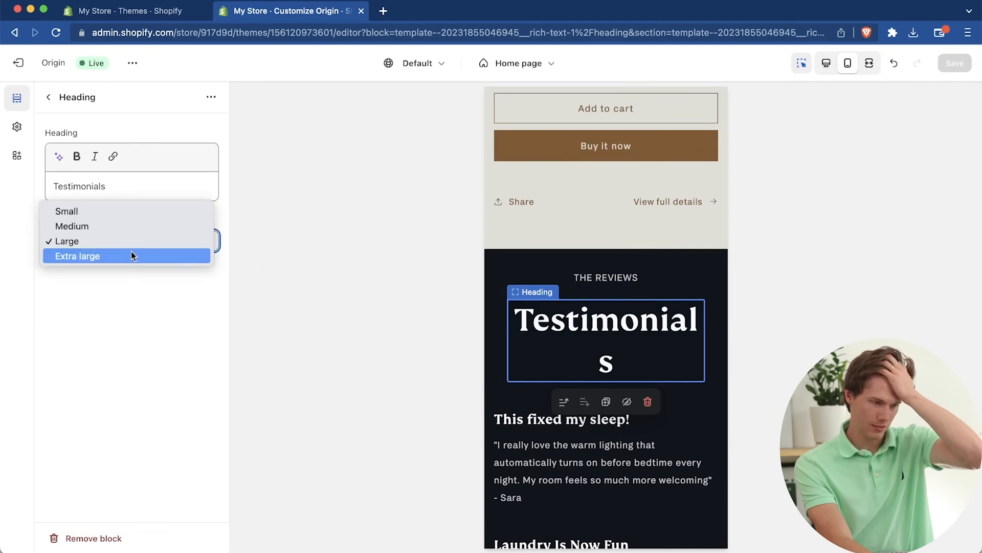
{"action": "left_click", "coordinate": [119, 228]}
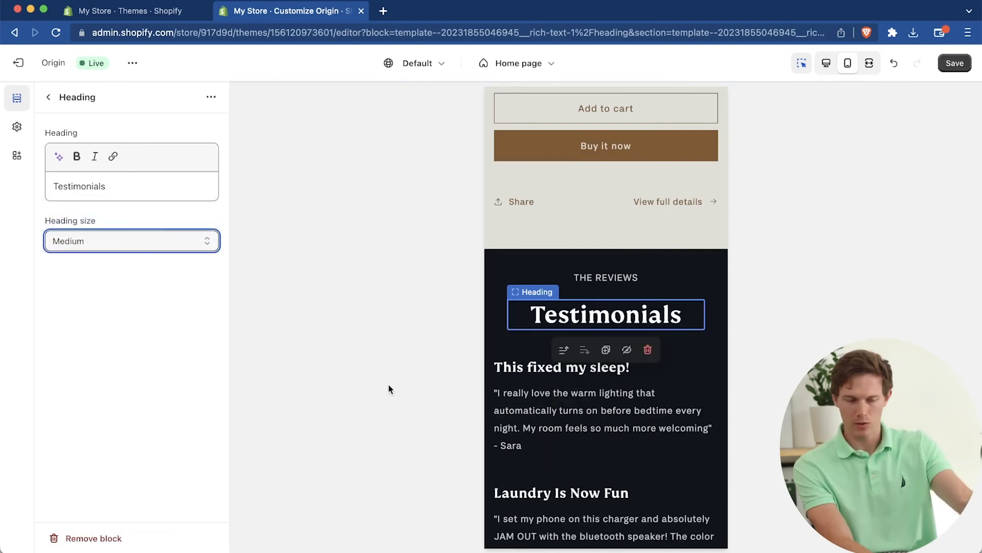
Step: Set the Image banner's mobile content alignment to Right and keep its image behavior at None
{"action": "left_click", "coordinate": [649, 447]}
{"action": "scroll", "coordinate": [723, 408], "scroll_direction": "down", "scroll_amount": 5}
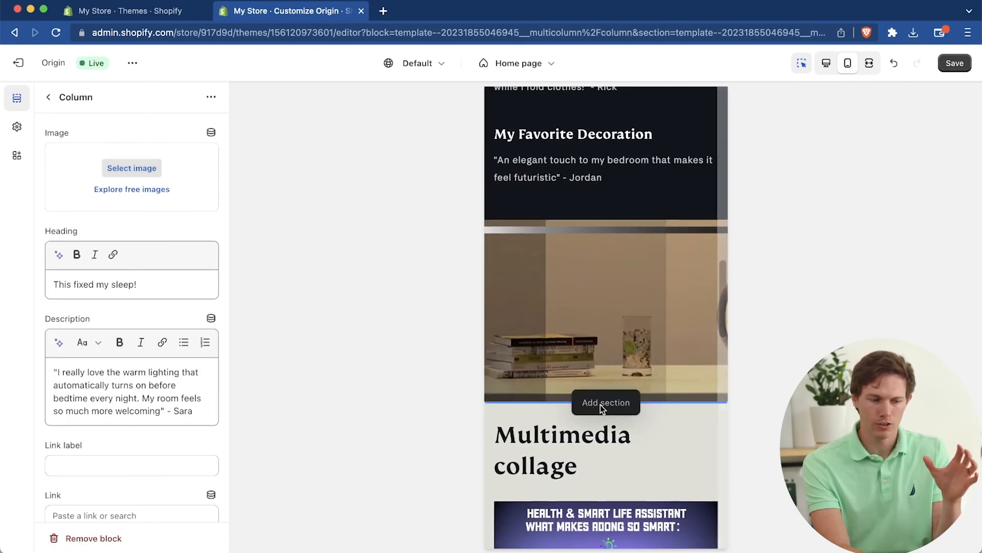
{"action": "left_click", "coordinate": [614, 312]}
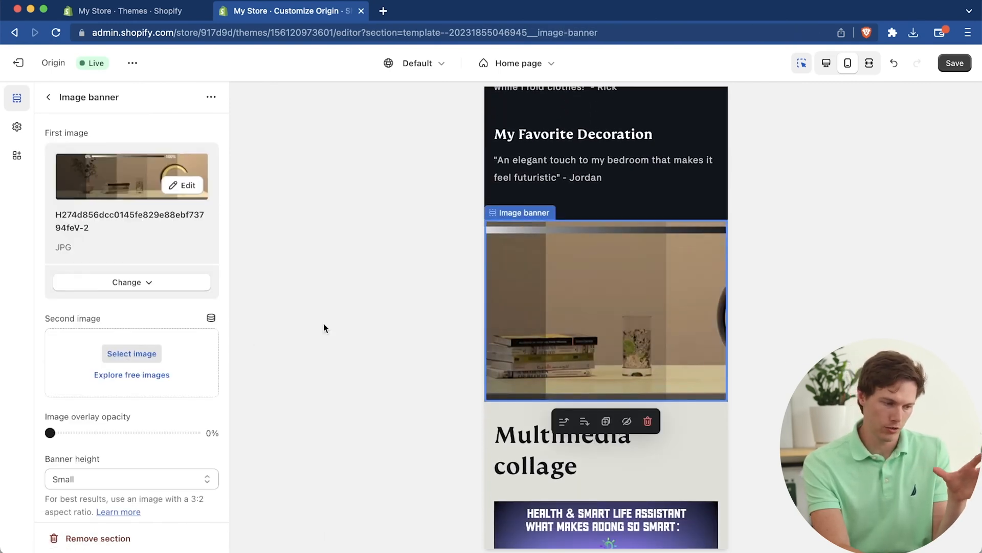
{"action": "scroll", "coordinate": [125, 478], "scroll_direction": "down", "scroll_amount": 10}
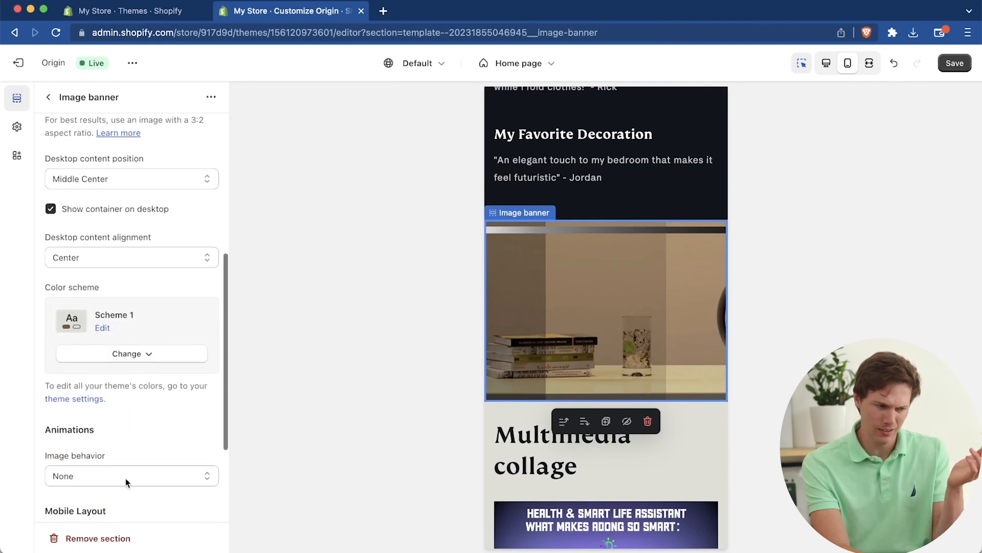
{"action": "scroll", "coordinate": [125, 477], "scroll_direction": "down", "scroll_amount": 3}
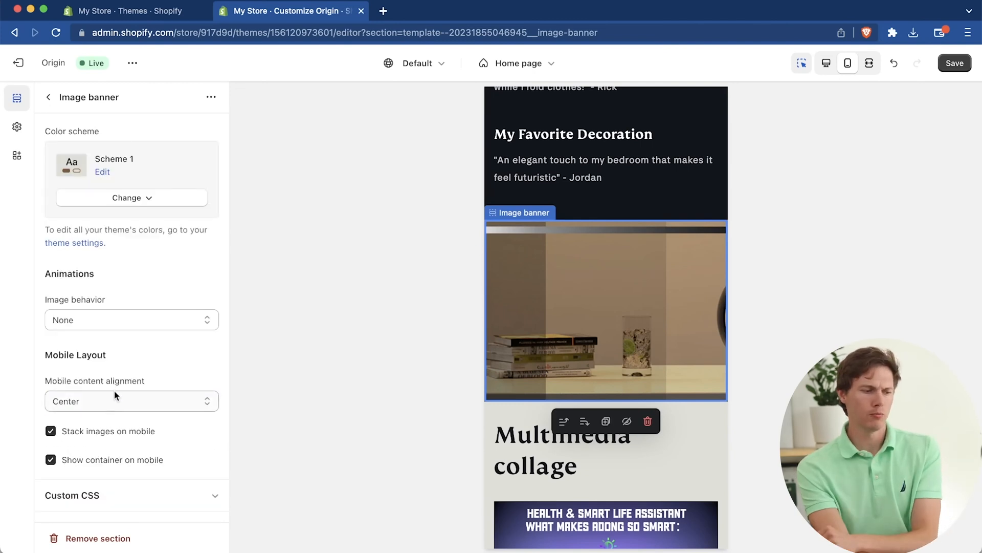
{"action": "left_click", "coordinate": [109, 405]}
{"action": "left_click", "coordinate": [100, 387]}
{"action": "left_click", "coordinate": [115, 396]}
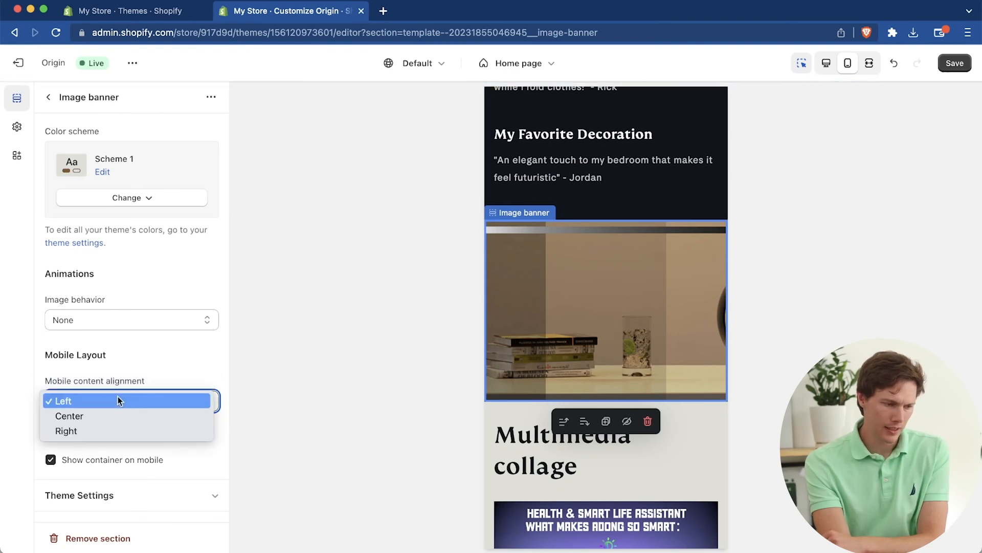
{"action": "left_click", "coordinate": [118, 426]}
{"action": "left_click", "coordinate": [50, 459]}
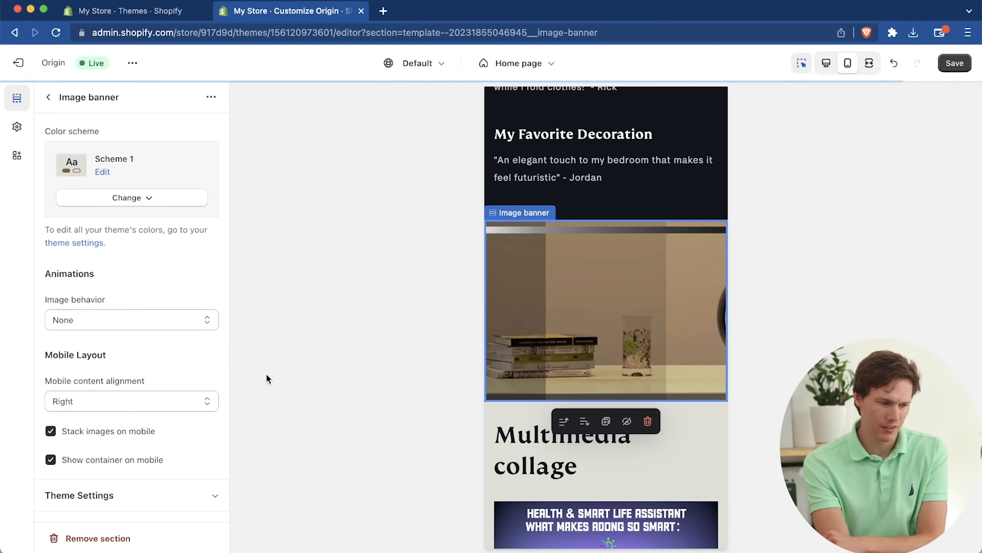
{"action": "left_click", "coordinate": [152, 327]}
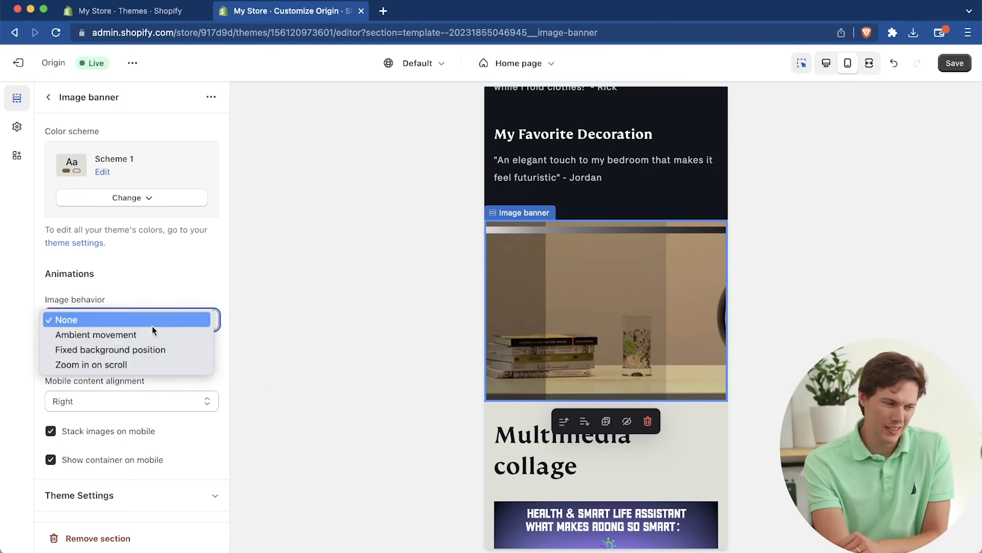
{"action": "left_click", "coordinate": [152, 317]}
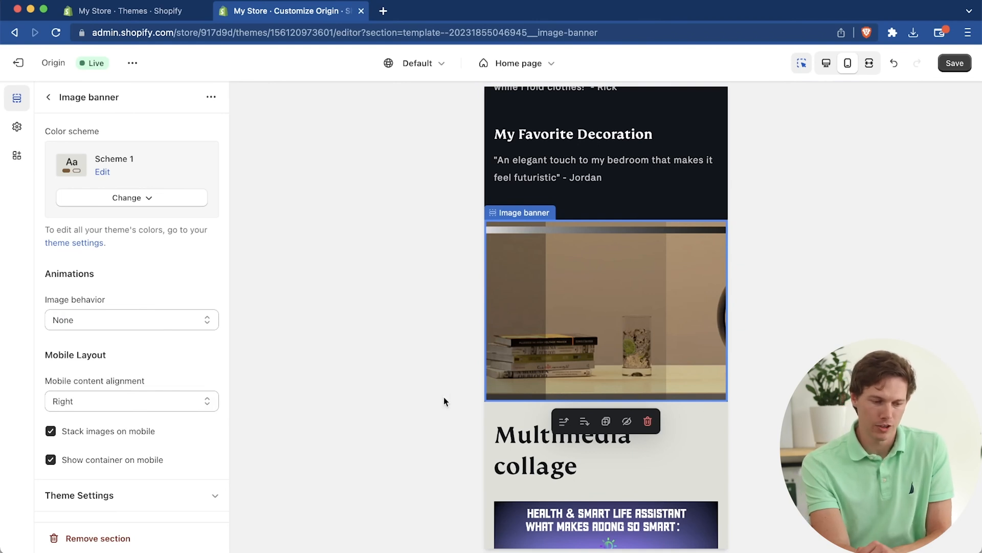
Step: Review the remaining mobile home page sections, switch the preview to the desktop layout and check the page there
{"action": "left_click", "coordinate": [51, 98]}
{"action": "scroll", "coordinate": [542, 324], "scroll_direction": "down", "scroll_amount": 6}
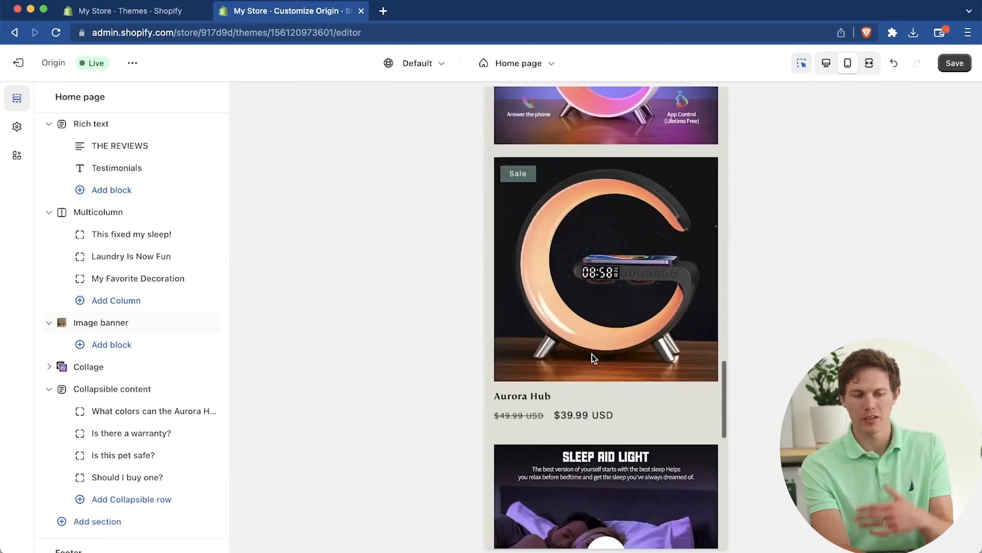
{"action": "scroll", "coordinate": [594, 357], "scroll_direction": "down", "scroll_amount": 5}
{"action": "scroll", "coordinate": [598, 254], "scroll_direction": "up", "scroll_amount": 10}
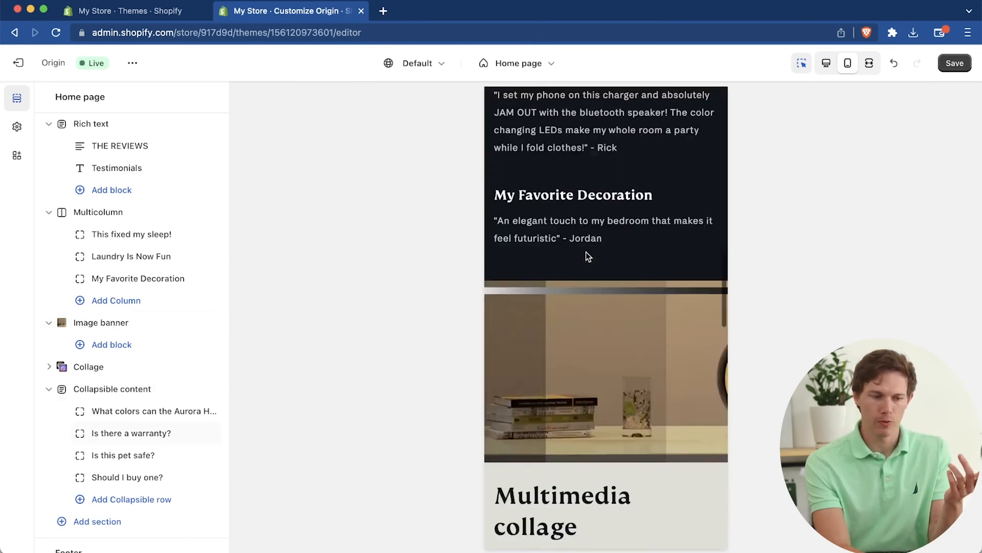
{"action": "scroll", "coordinate": [586, 251], "scroll_direction": "up", "scroll_amount": 5}
{"action": "left_click", "coordinate": [826, 62]}
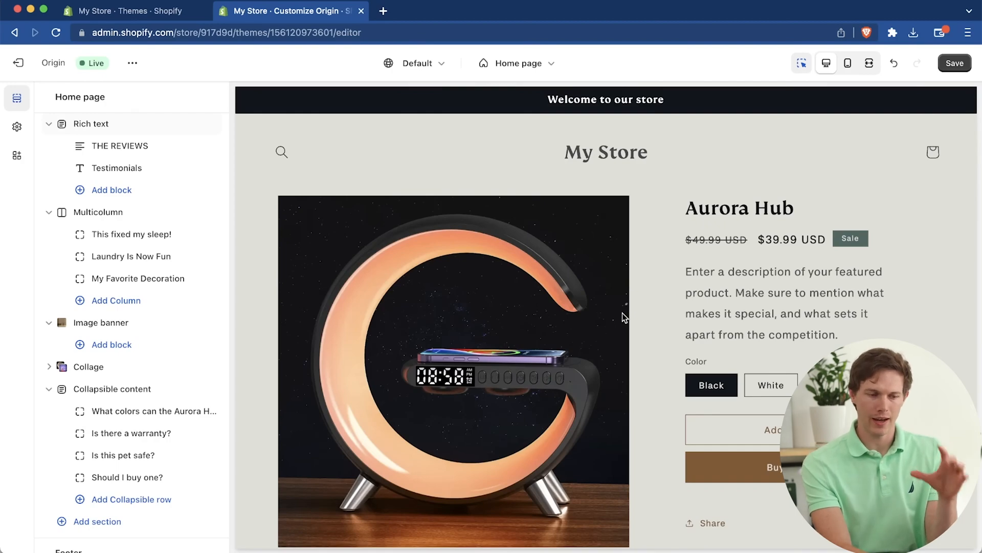
{"action": "scroll", "coordinate": [622, 313], "scroll_direction": "down", "scroll_amount": 10}
{"action": "scroll", "coordinate": [622, 312], "scroll_direction": "up", "scroll_amount": 10}
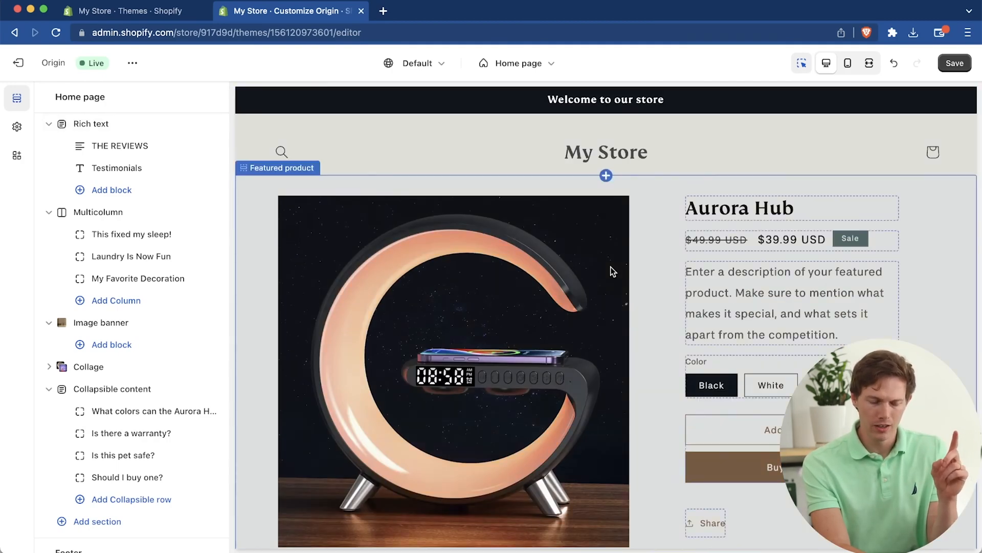
{"action": "scroll", "coordinate": [609, 266], "scroll_direction": "down", "scroll_amount": 10}
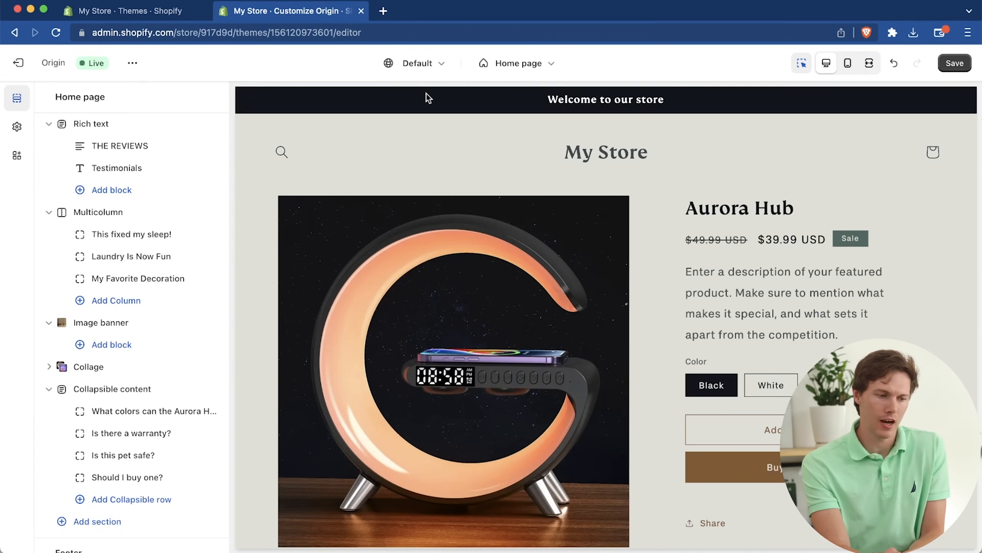
Step: Change the announcement bar's existing announcement text to "Use code SAVE10 For 10% off!"
{"action": "left_click", "coordinate": [427, 98]}
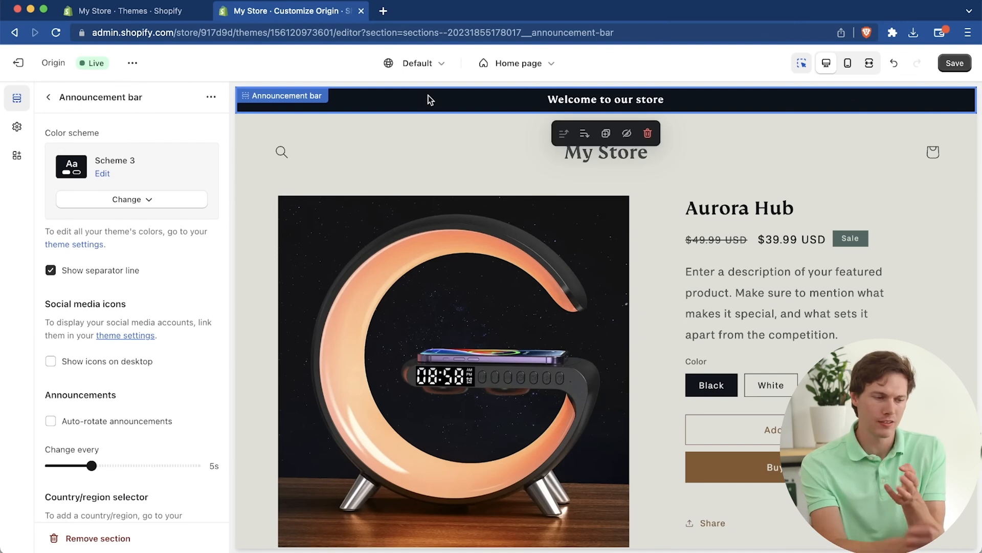
{"action": "left_click", "coordinate": [295, 97]}
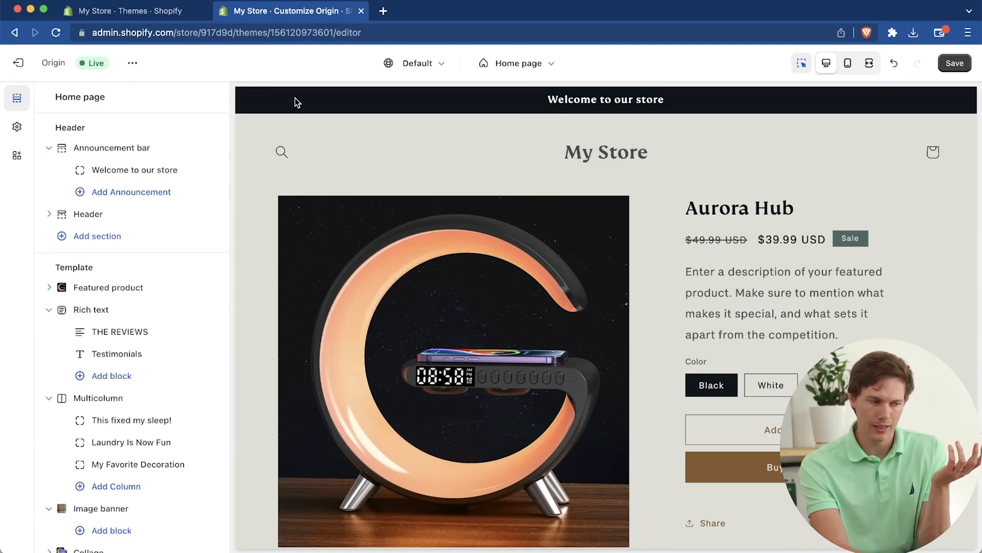
{"action": "left_click", "coordinate": [130, 171]}
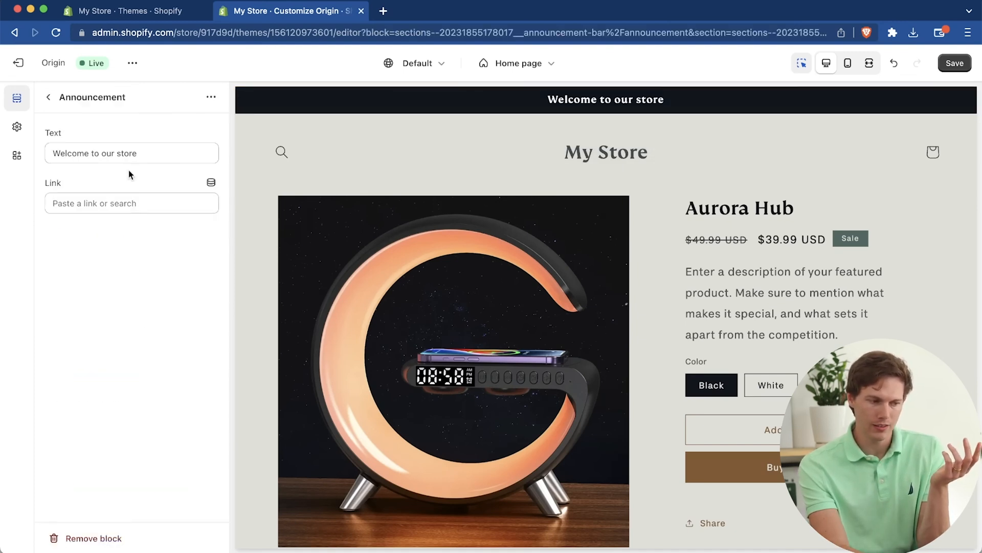
{"action": "left_click", "coordinate": [139, 152]}
{"action": "key", "text": "super+a"}
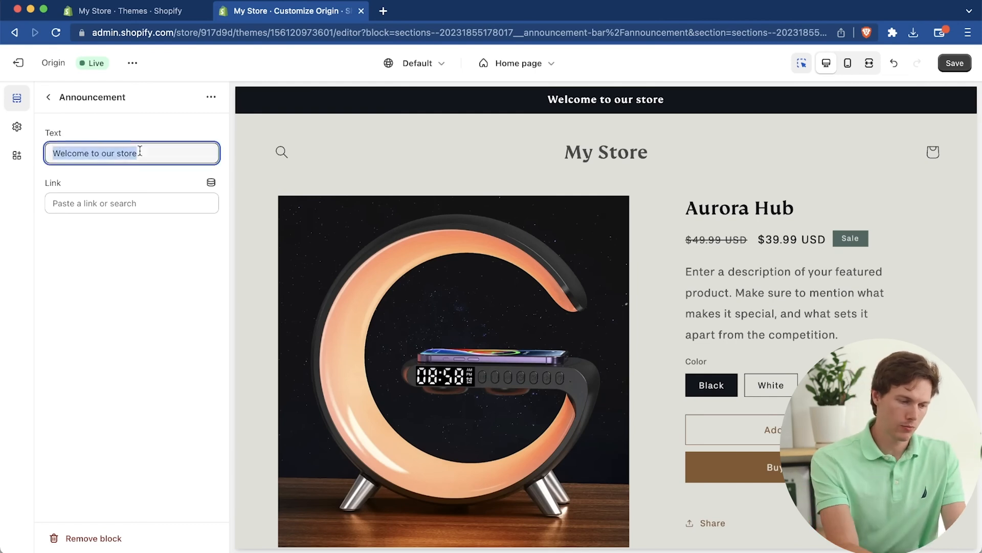
{"action": "type", "text": "Use code SAVE10 For 10% off!"}
{"action": "left_click", "coordinate": [144, 177]}
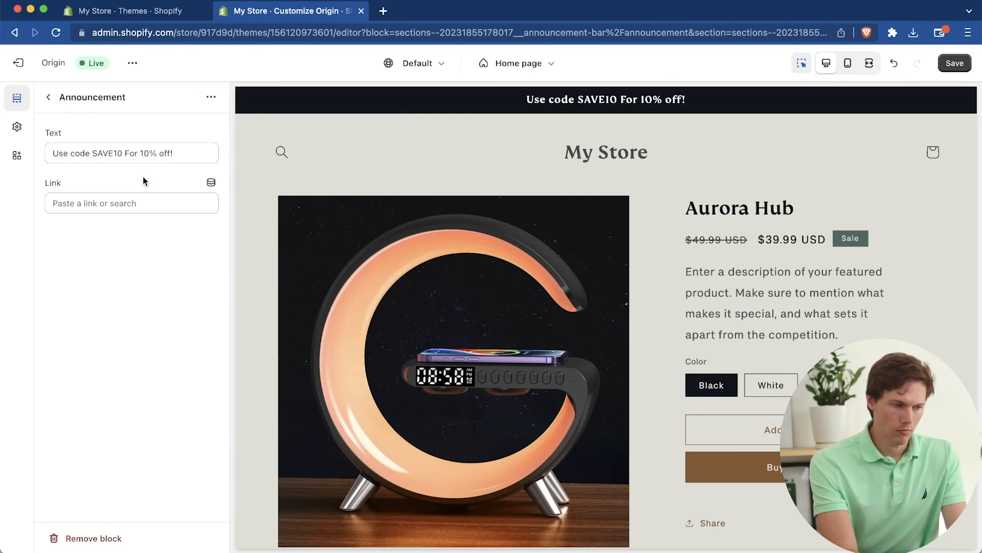
Step: Add a second announcement to the announcement bar with the text "Free shipping on all orders over $49"
{"action": "left_click", "coordinate": [50, 97]}
{"action": "left_click", "coordinate": [120, 193]}
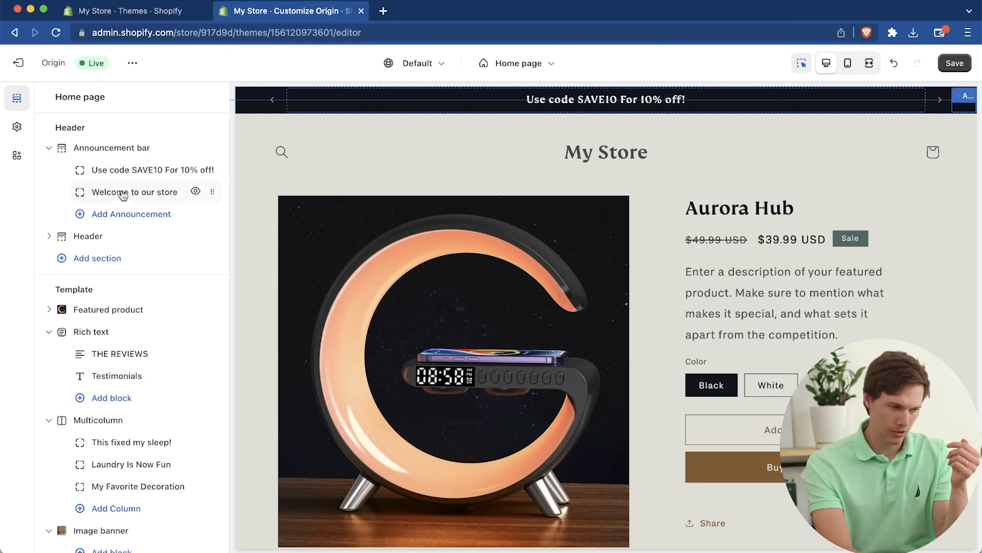
{"action": "left_click", "coordinate": [121, 192]}
{"action": "left_click", "coordinate": [151, 158]}
{"action": "key", "text": "super+a"}
{"action": "type", "text": "Free shipping on all orders over $49"}
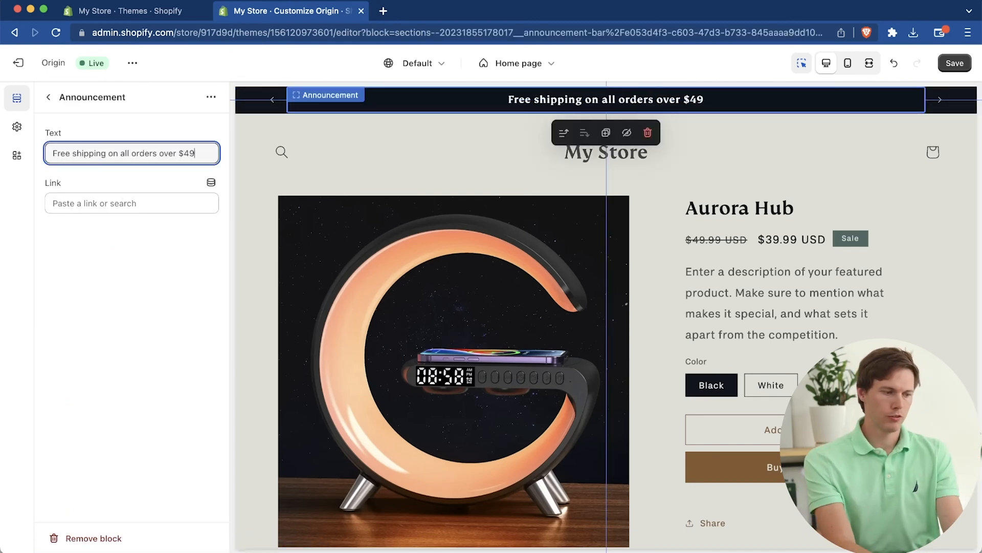
Step: Link the free shipping announcement to the Aurora Hub product and return to the section list
{"action": "left_click", "coordinate": [125, 203]}
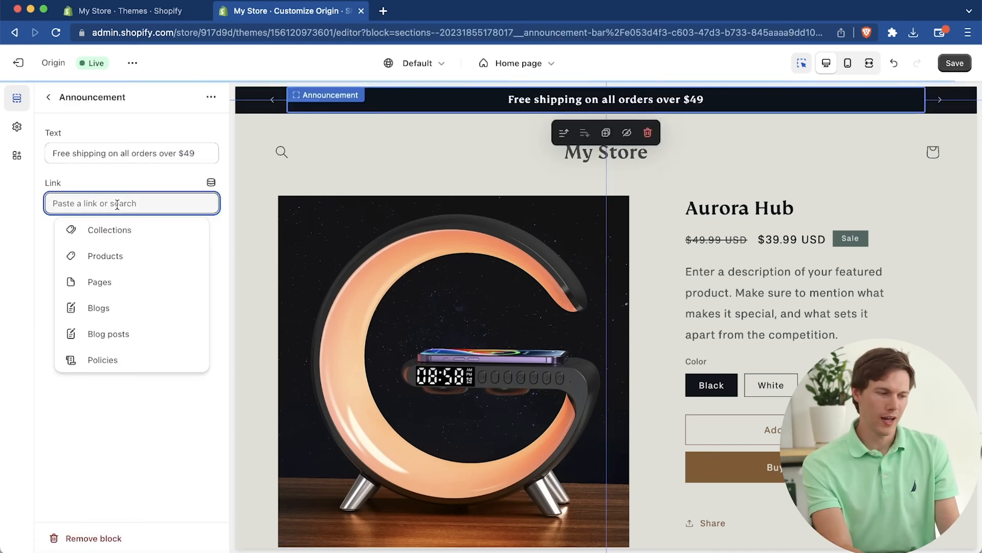
{"action": "left_click", "coordinate": [129, 262]}
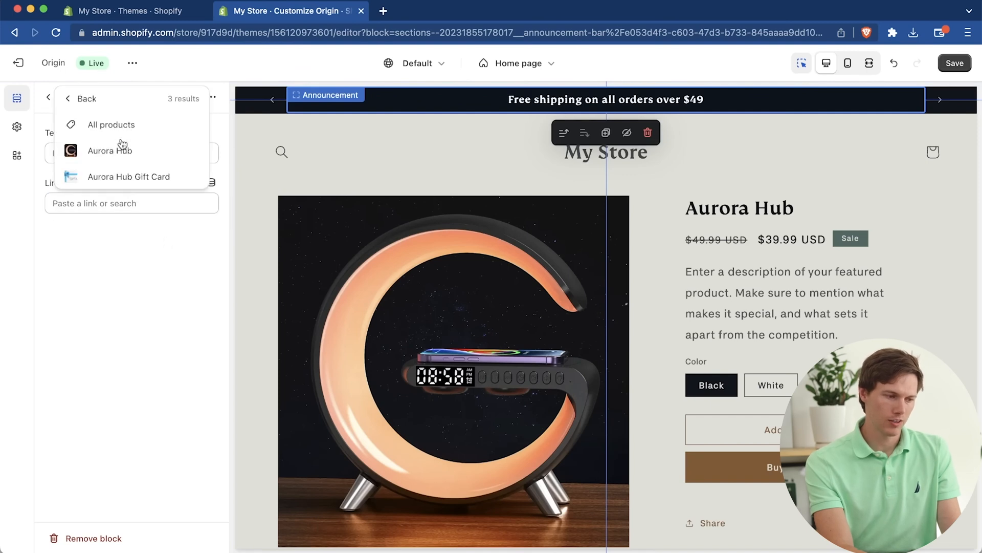
{"action": "left_click", "coordinate": [122, 148]}
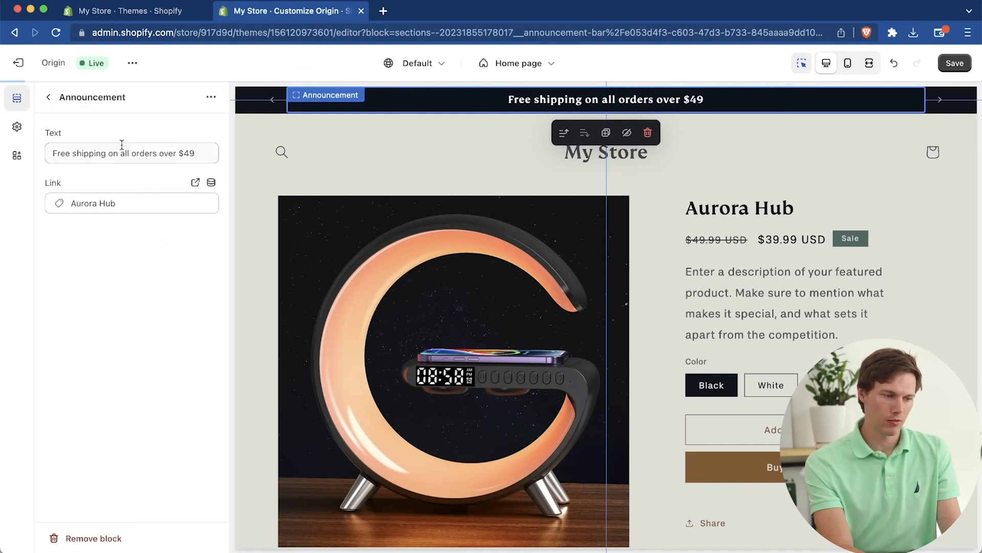
{"action": "left_click", "coordinate": [49, 101]}
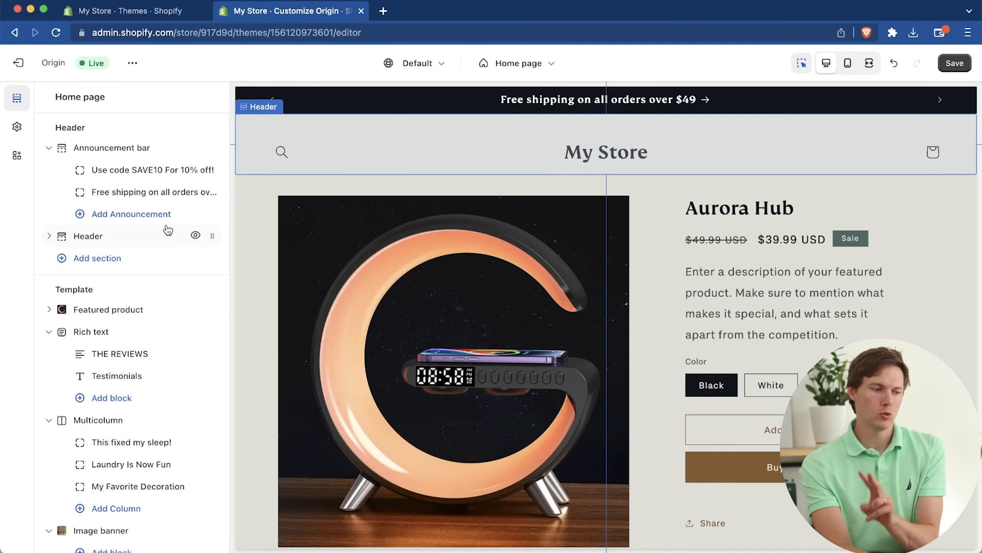
Step: Check the Header section's desktop logo position options and start creating a new menu for the header
{"action": "left_click", "coordinate": [104, 236]}
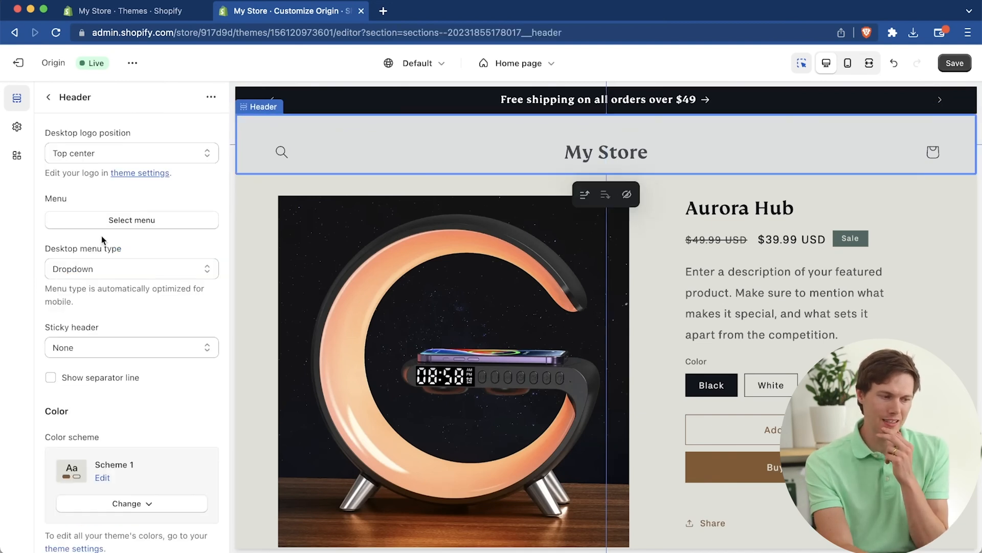
{"action": "left_click", "coordinate": [173, 154]}
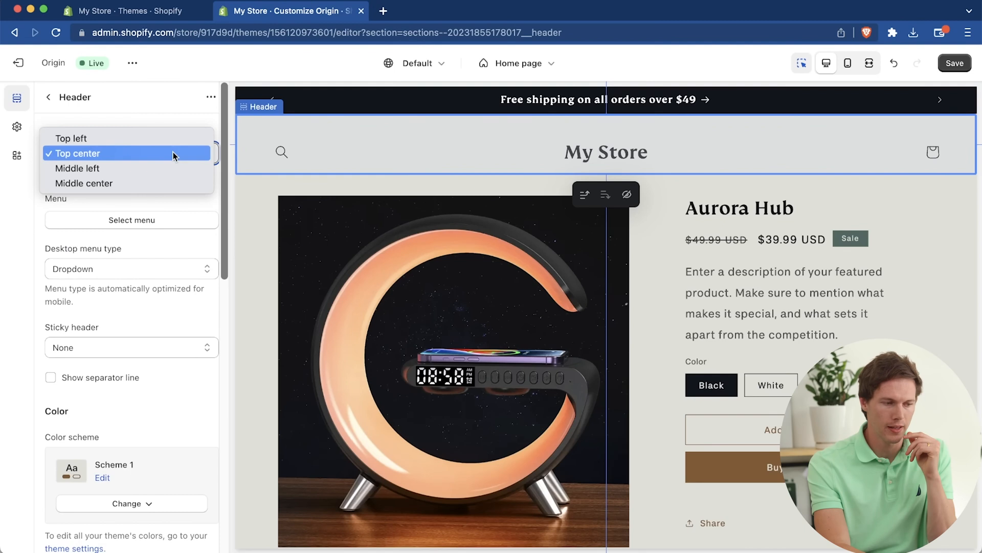
{"action": "left_click", "coordinate": [174, 117]}
{"action": "scroll", "coordinate": [158, 220], "scroll_direction": "down", "scroll_amount": 2}
{"action": "left_click", "coordinate": [147, 161]}
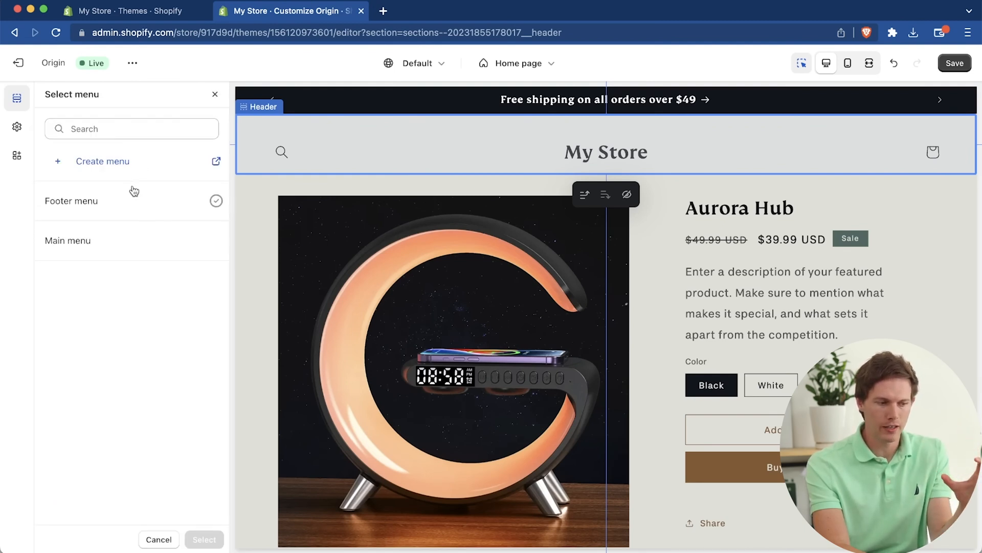
{"action": "left_click", "coordinate": [97, 162]}
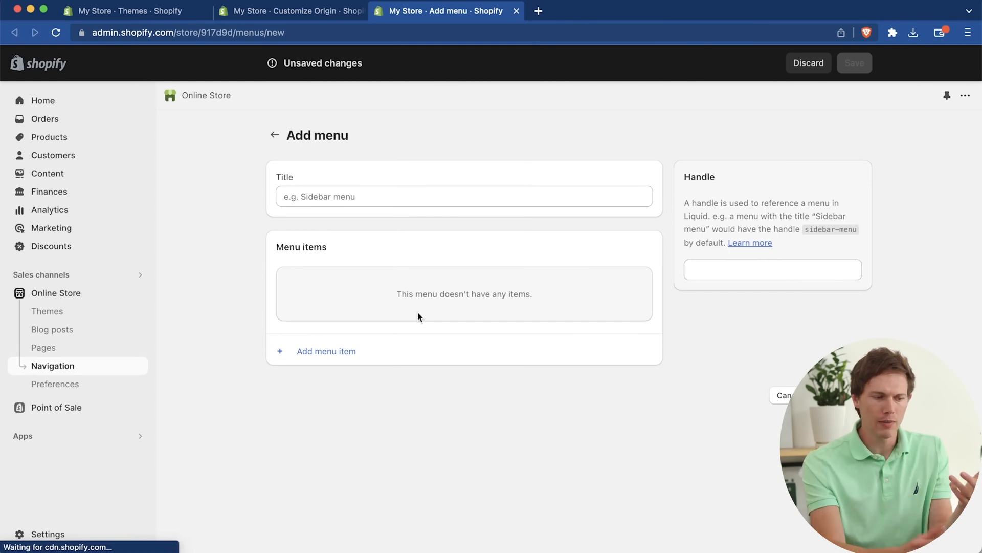
Step: Title the new menu "Main Header Menu 1" and look at the form for adding a menu item
{"action": "left_click", "coordinate": [333, 197]}
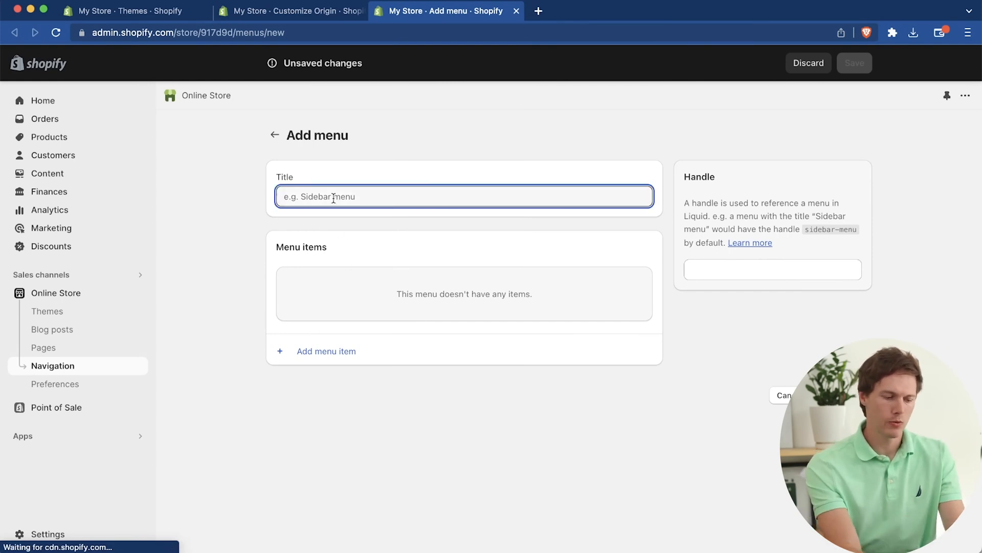
{"action": "type", "text": "Main Hea"}
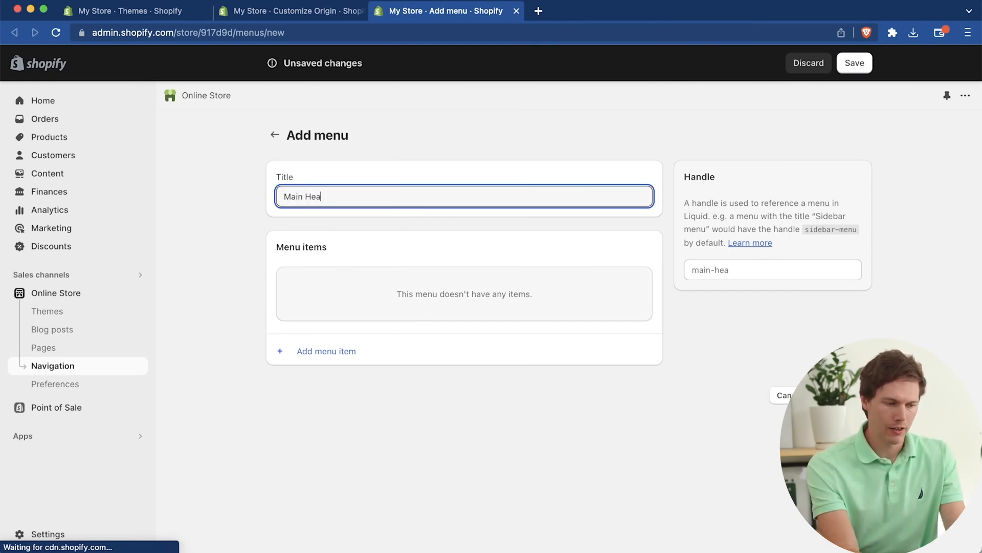
{"action": "type", "text": "der Menu 1"}
{"action": "left_click", "coordinate": [383, 294]}
{"action": "left_click", "coordinate": [333, 358]}
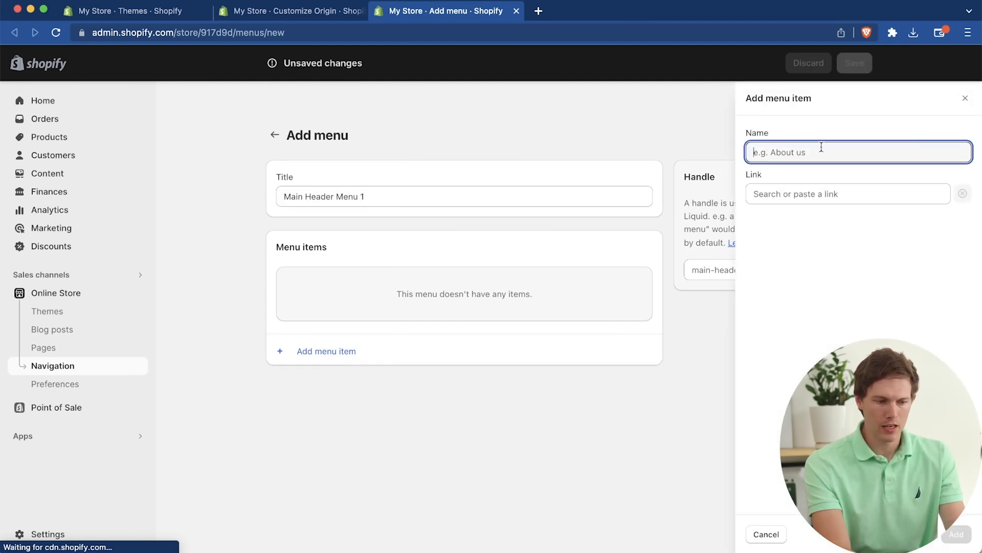
{"action": "left_click", "coordinate": [965, 99]}
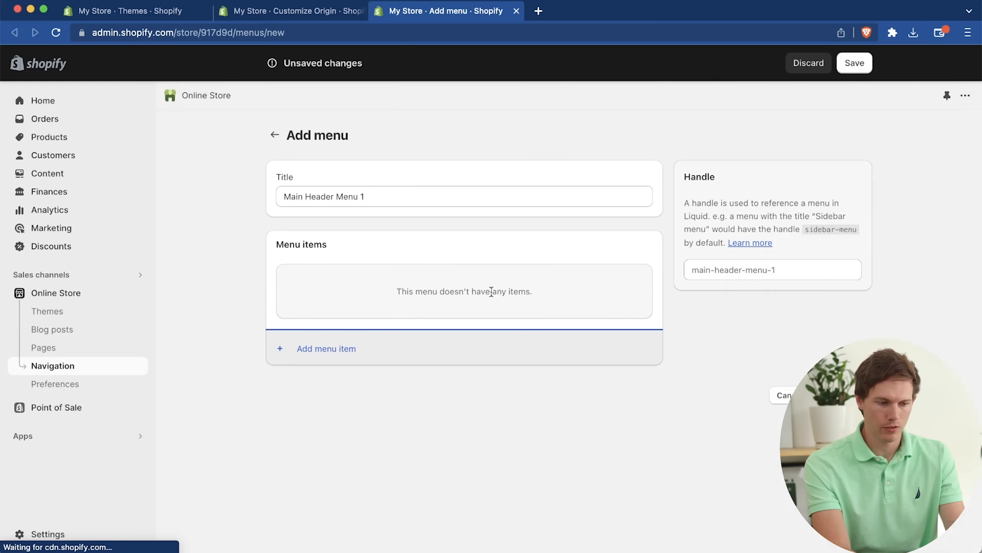
Step: Add a menu item named "Aurora Hub" linked to the Aurora Hub product
{"action": "left_click", "coordinate": [538, 352]}
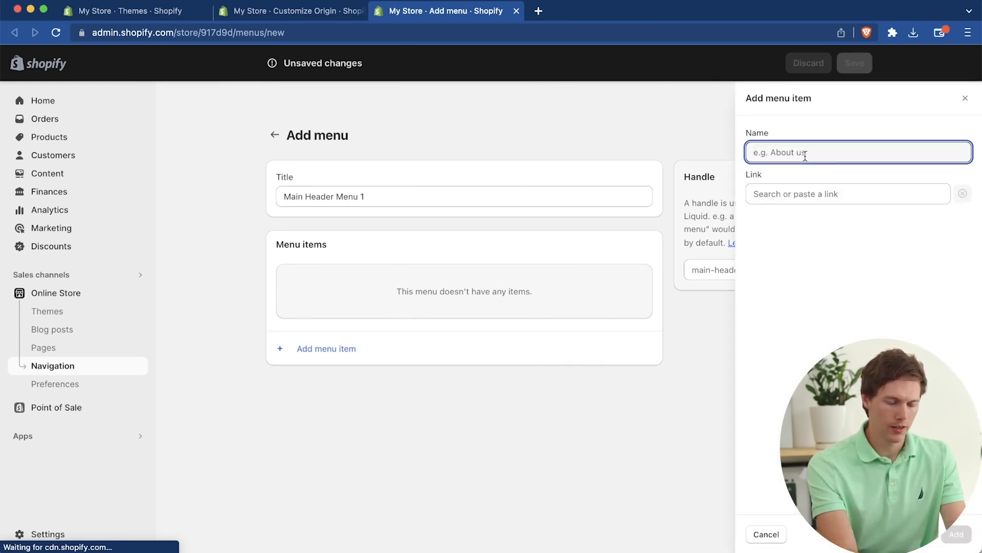
{"action": "type", "text": "Aurora Hub"}
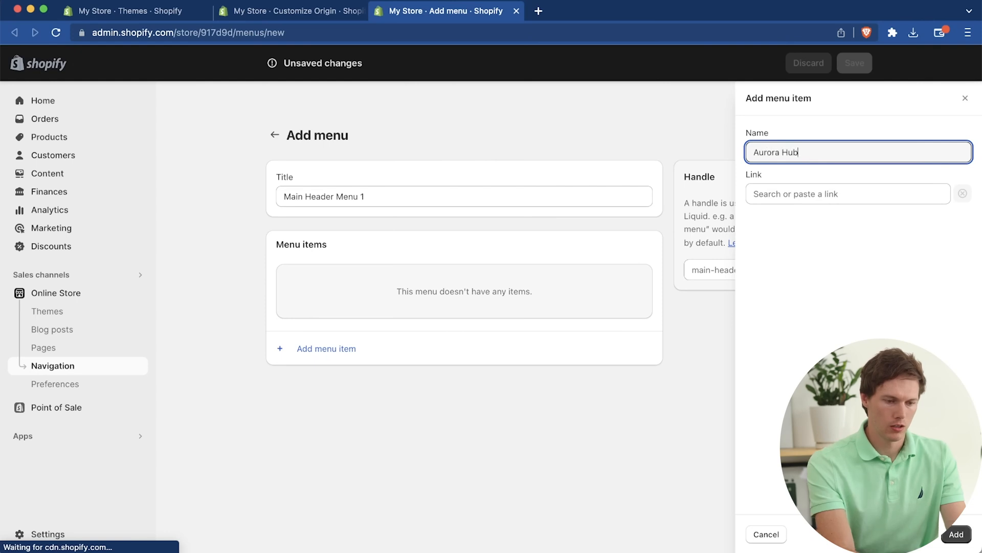
{"action": "left_click", "coordinate": [855, 193]}
{"action": "left_click", "coordinate": [827, 301]}
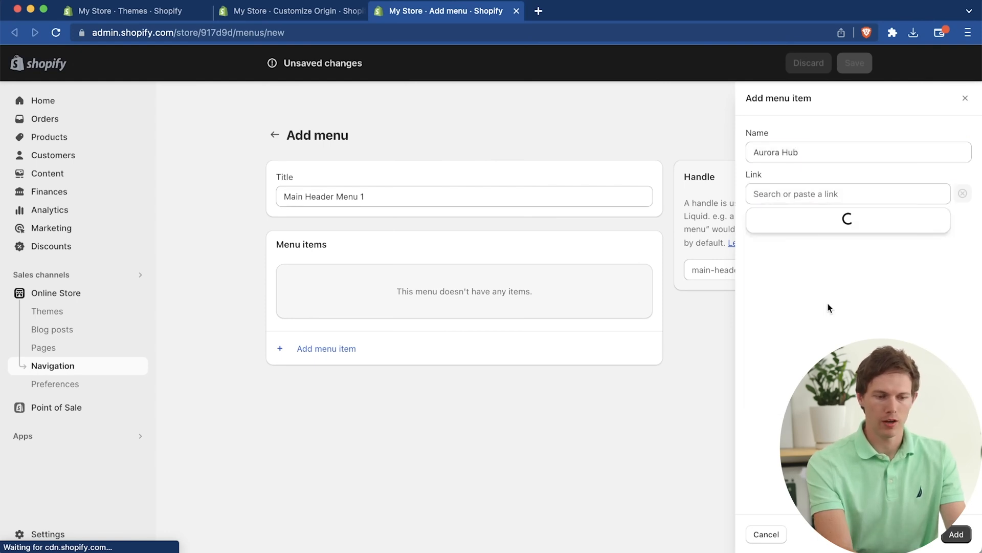
{"action": "left_click", "coordinate": [787, 274]}
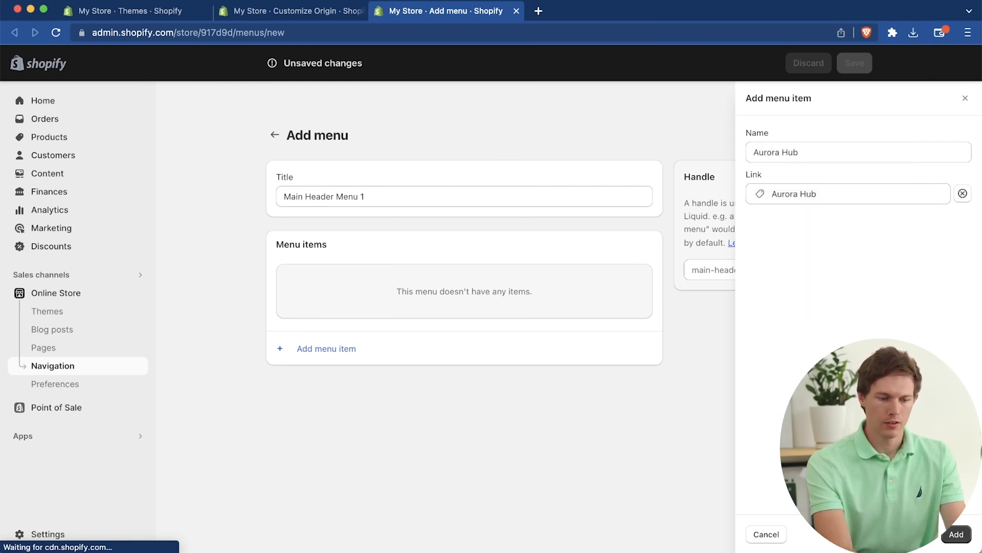
{"action": "left_click", "coordinate": [950, 534]}
Step: Add a menu item named "Gift Cards" linked to the Aurora Hub Gift Card product
{"action": "left_click", "coordinate": [480, 326]}
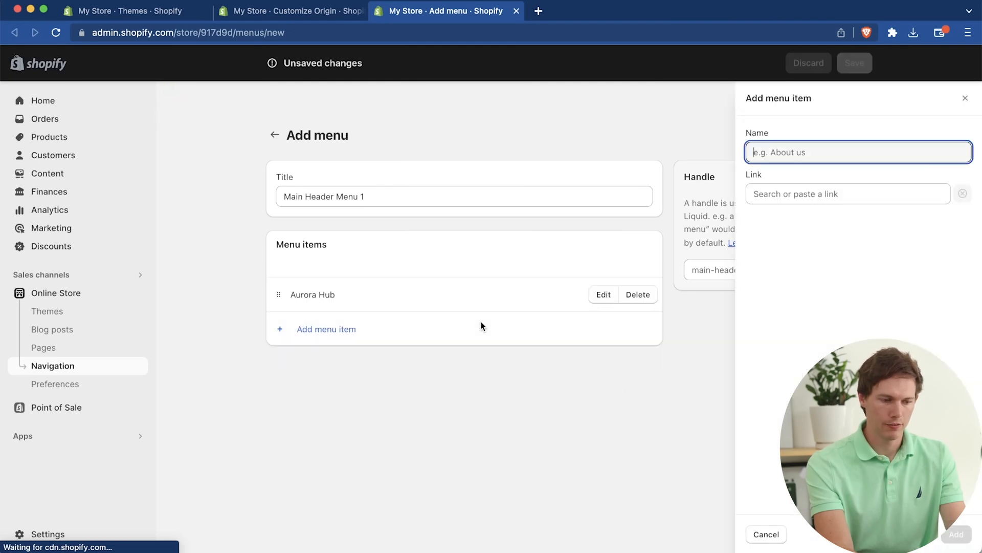
{"action": "type", "text": "Gift Cards"}
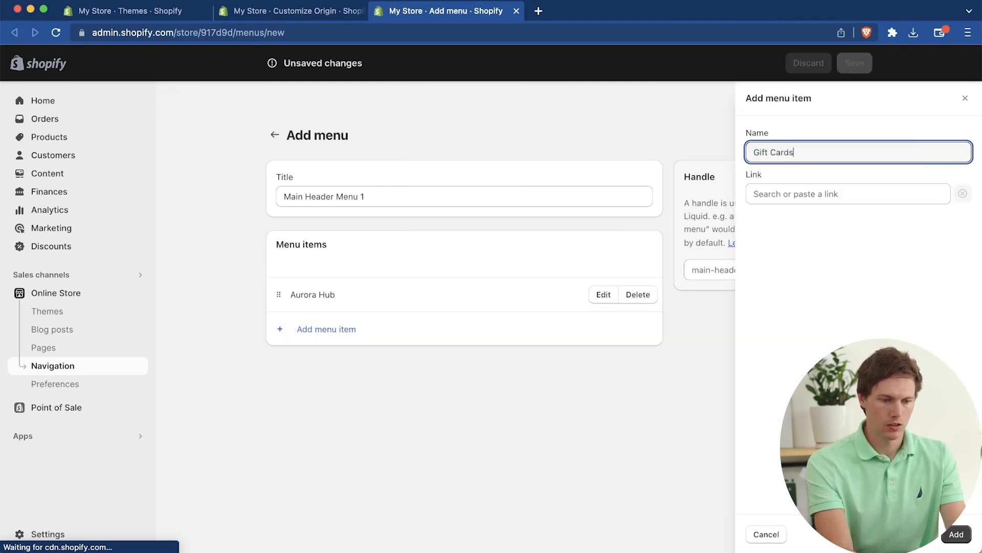
{"action": "left_click", "coordinate": [862, 194]}
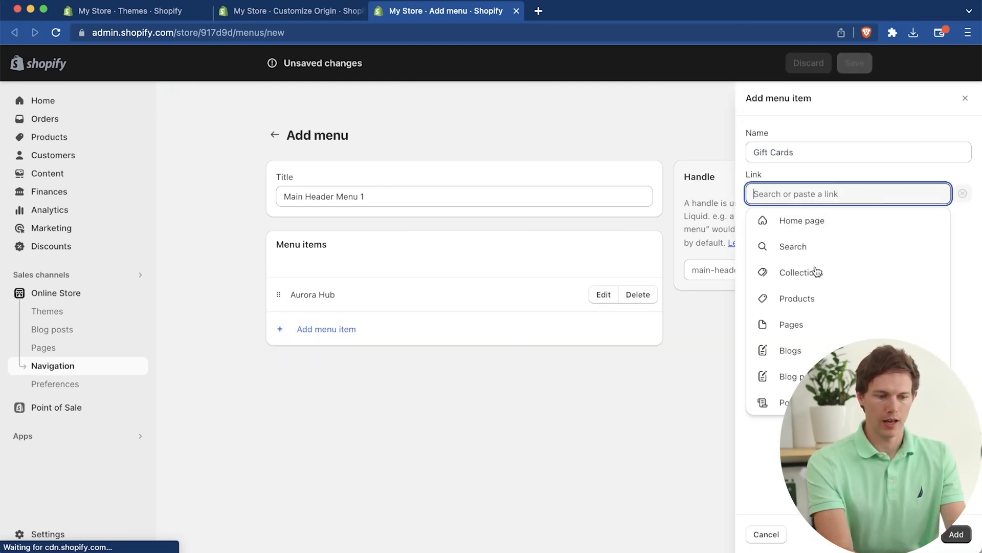
{"action": "left_click", "coordinate": [799, 302]}
{"action": "left_click", "coordinate": [794, 296]}
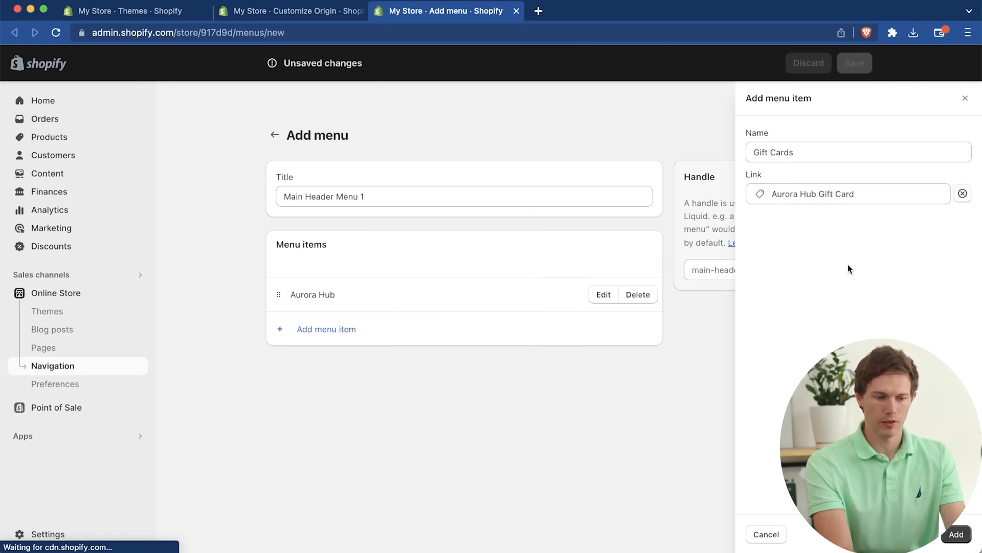
{"action": "left_click", "coordinate": [970, 540]}
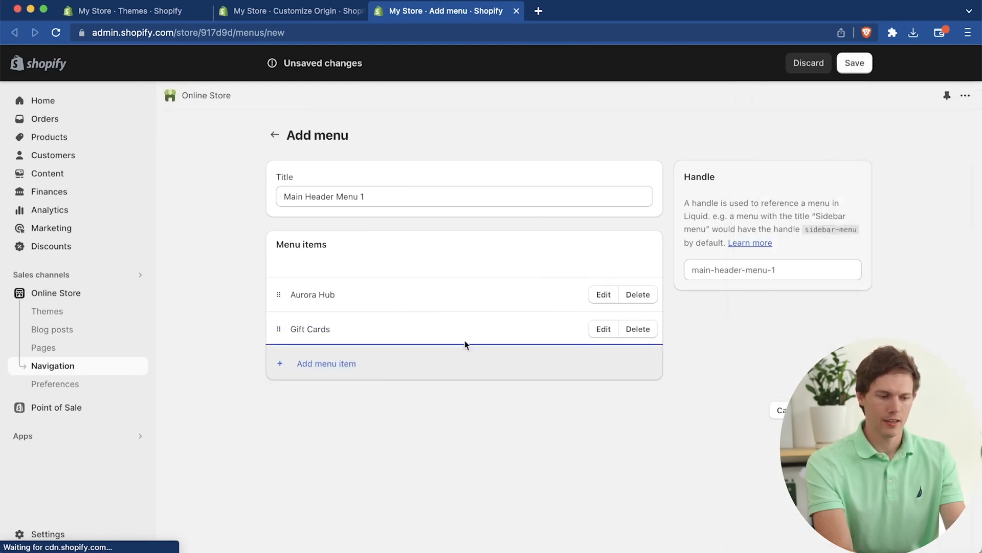
Step: Add a menu item named "Policies" linked to the Contact page and save the menu
{"action": "left_click", "coordinate": [444, 368]}
{"action": "type", "text": "Policies"}
{"action": "left_click", "coordinate": [842, 198]}
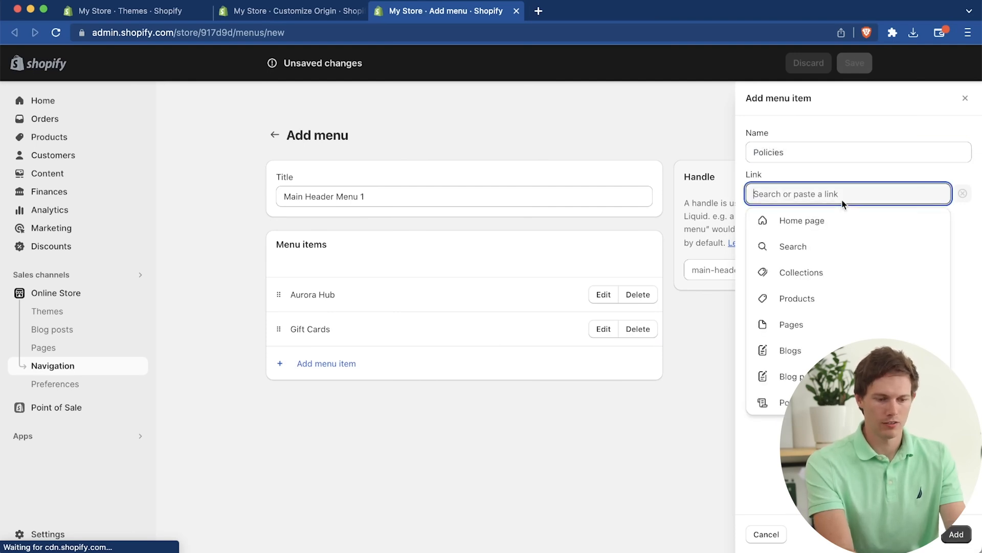
{"action": "left_click", "coordinate": [811, 324]}
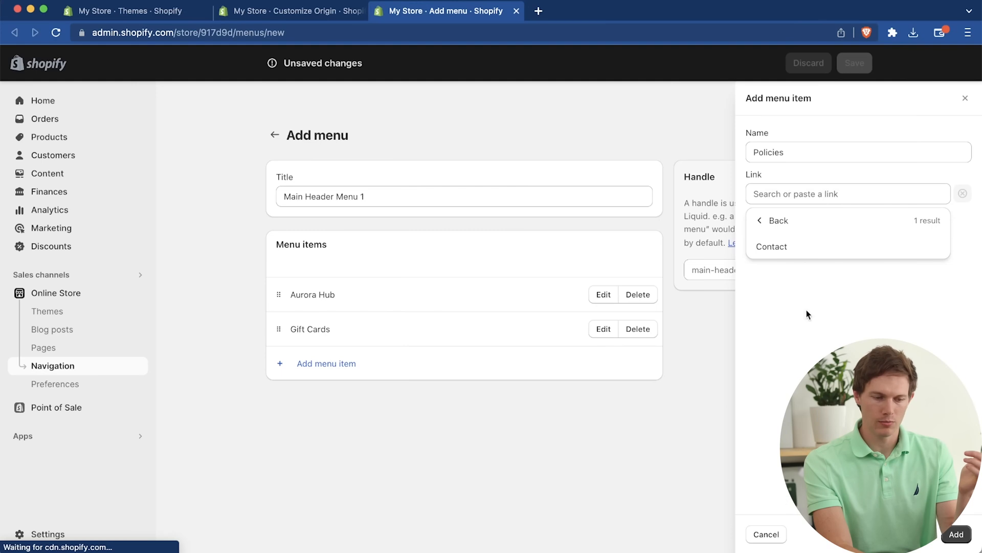
{"action": "left_click", "coordinate": [795, 192]}
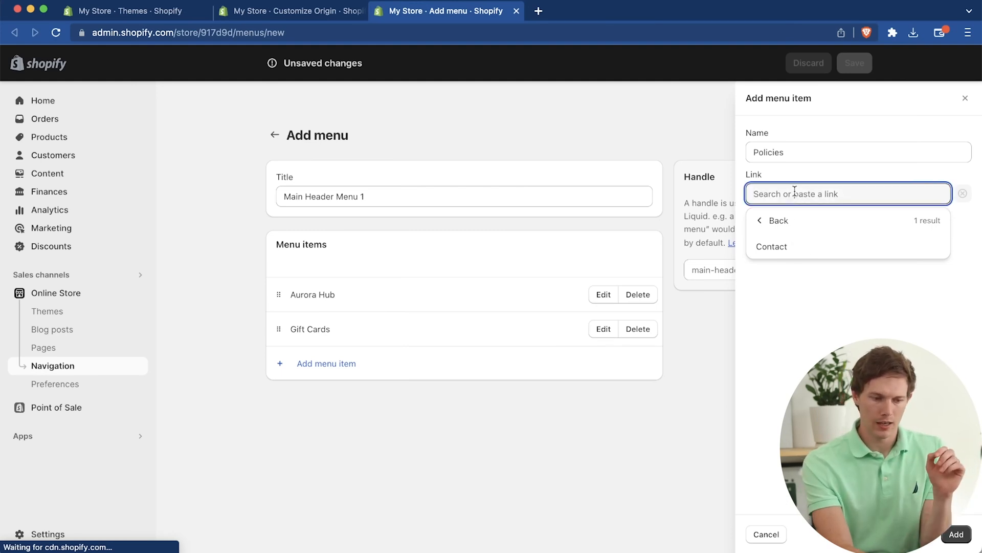
{"action": "left_click", "coordinate": [777, 246]}
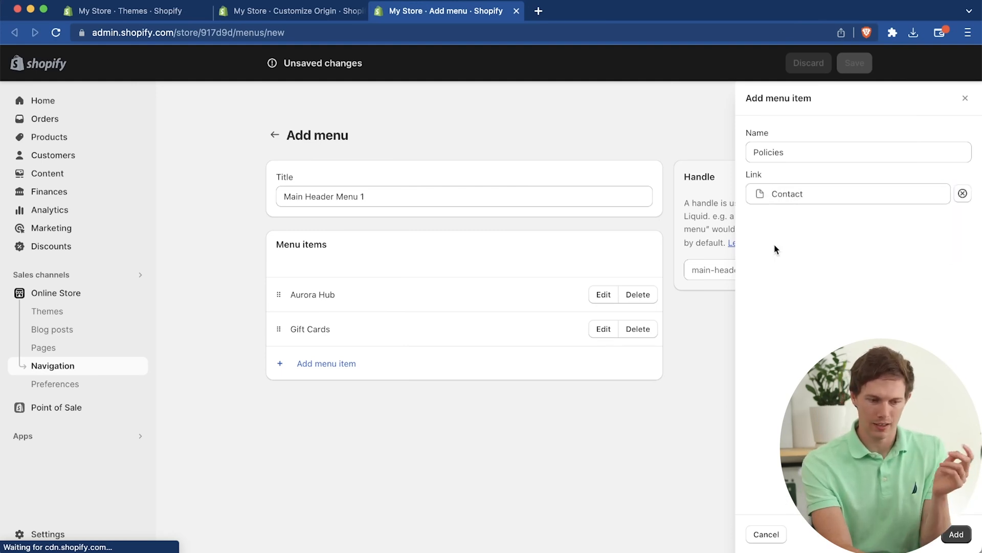
{"action": "left_click", "coordinate": [957, 534]}
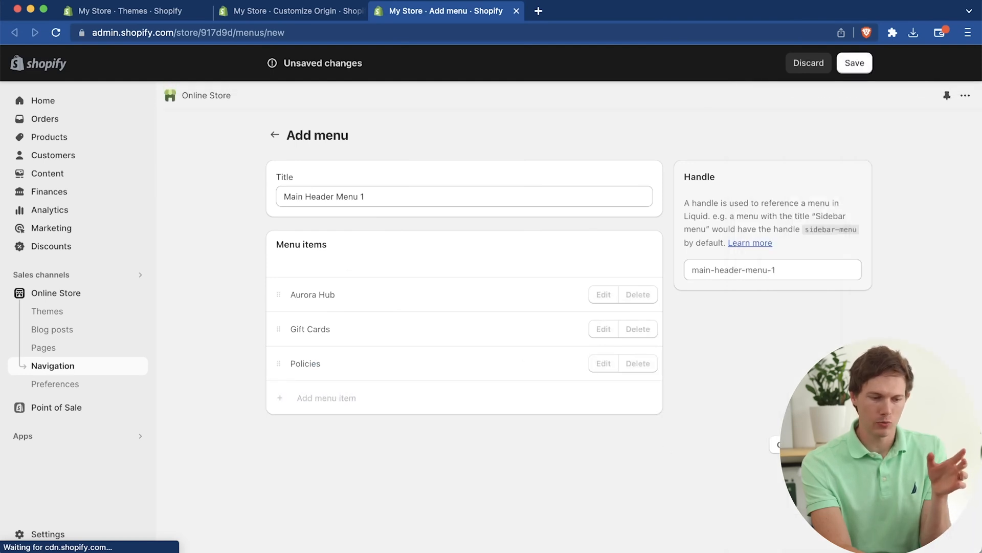
{"action": "left_click", "coordinate": [854, 63]}
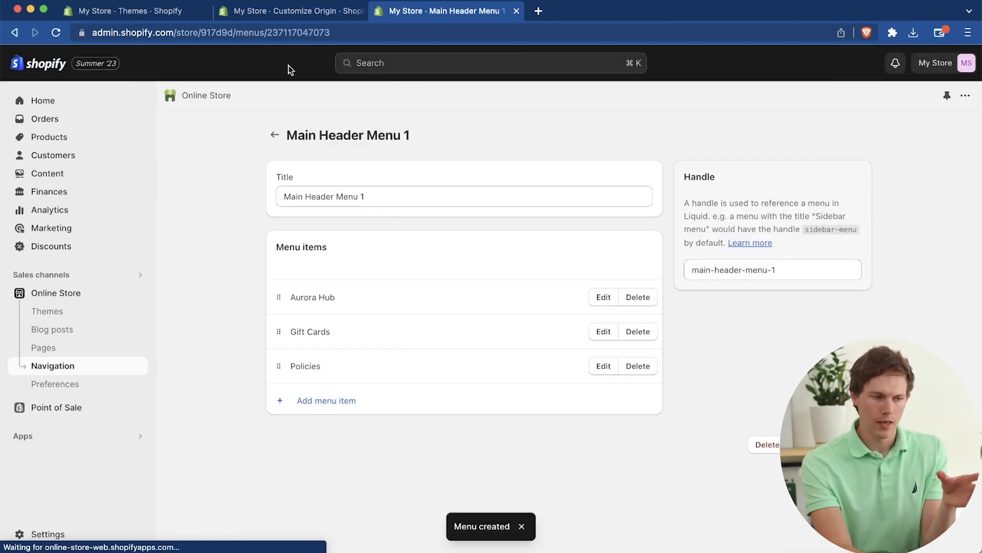
Step: Save and reload the theme editor, and assign Main Header Menu 1 as the header's menu
{"action": "left_click", "coordinate": [308, 11]}
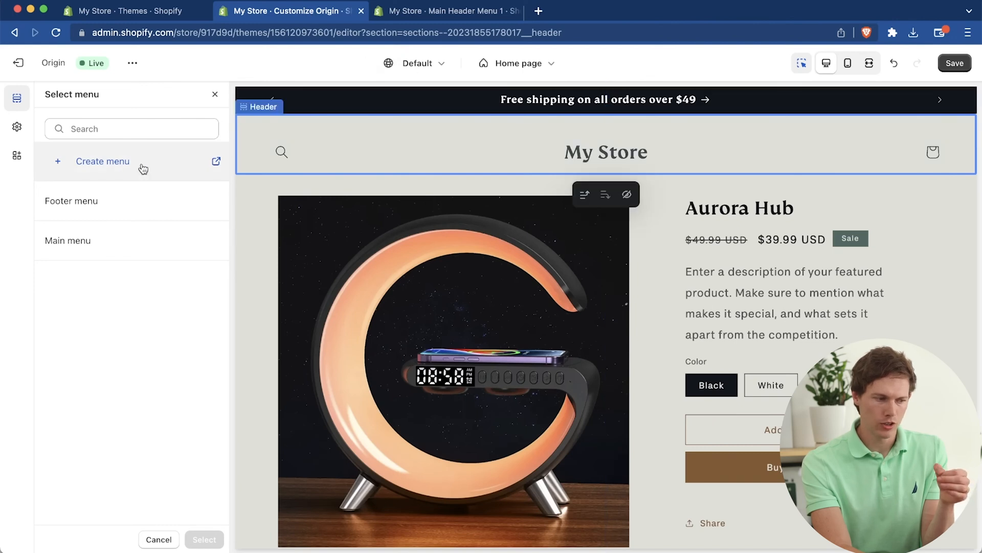
{"action": "left_click", "coordinate": [962, 61]}
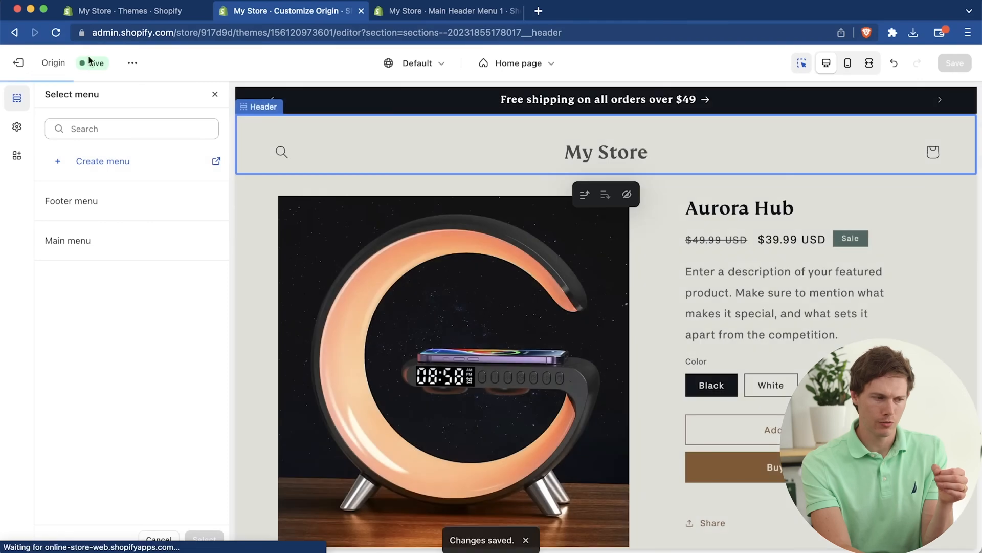
{"action": "left_click", "coordinate": [57, 33]}
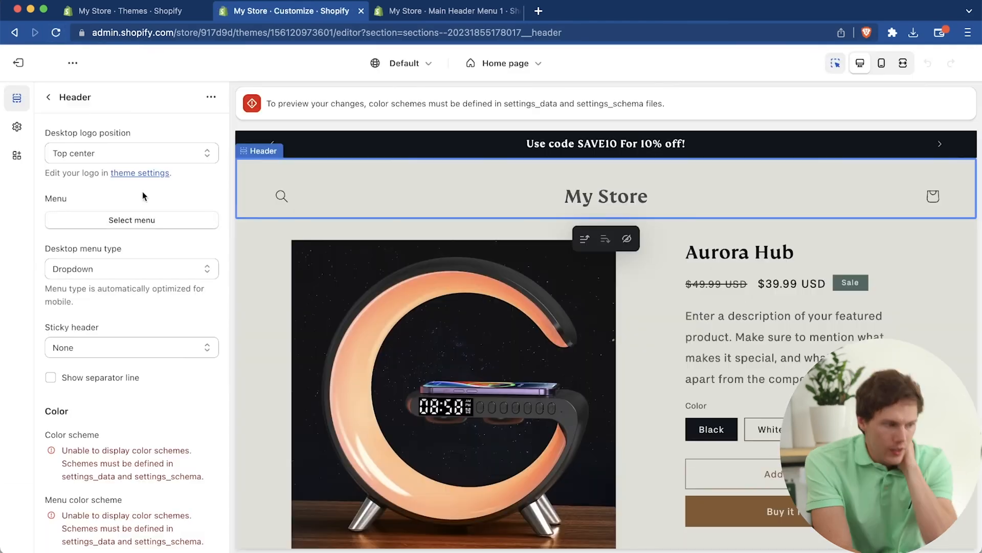
{"action": "left_click", "coordinate": [138, 225]}
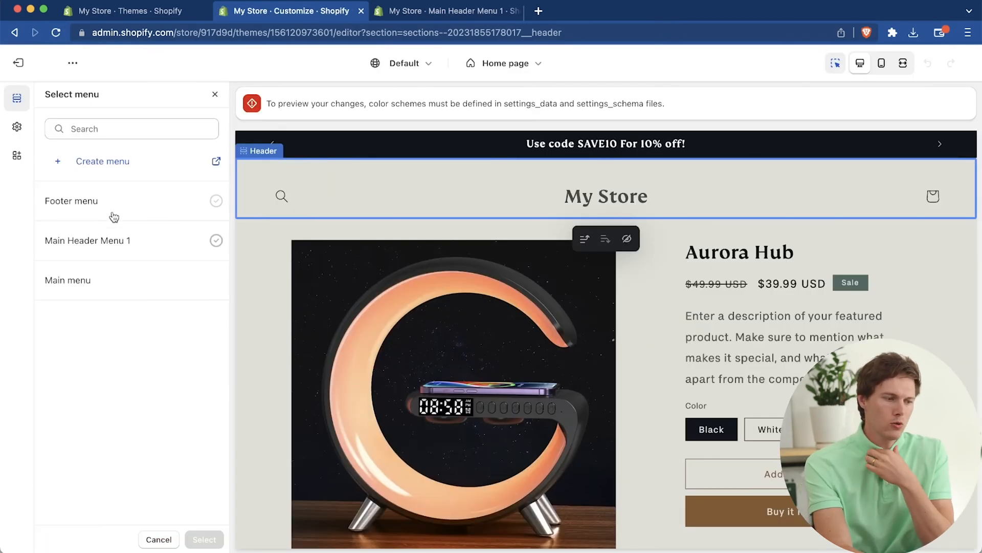
{"action": "left_click", "coordinate": [100, 249]}
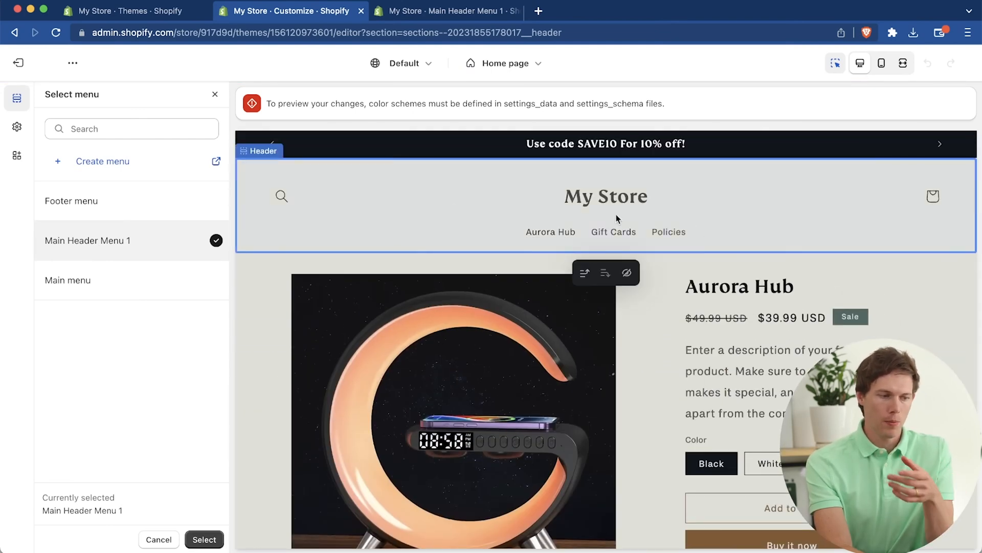
{"action": "left_click", "coordinate": [204, 540]}
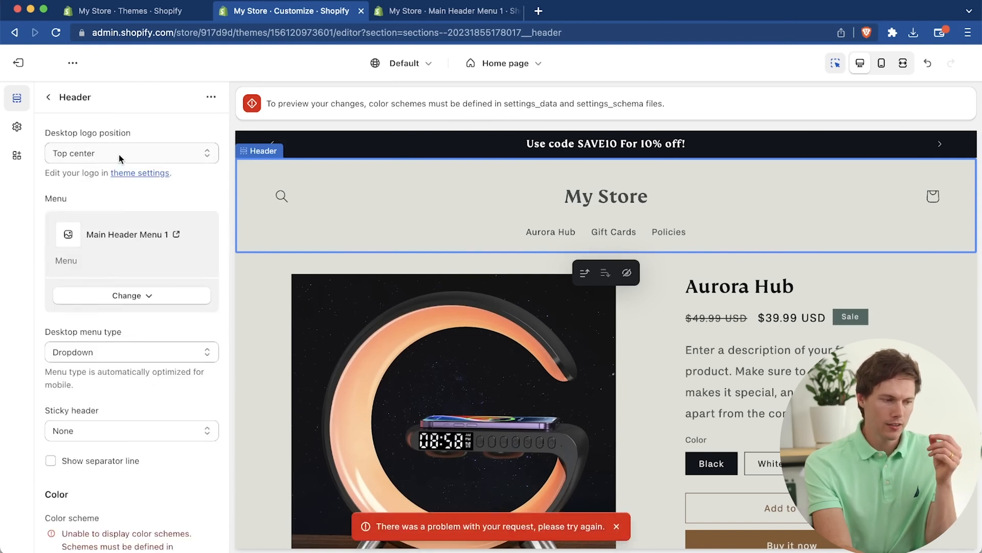
Step: Set the header's desktop logo position to Top left and try the Drawer desktop menu type before restoring Dropdown
{"action": "left_click", "coordinate": [106, 153]}
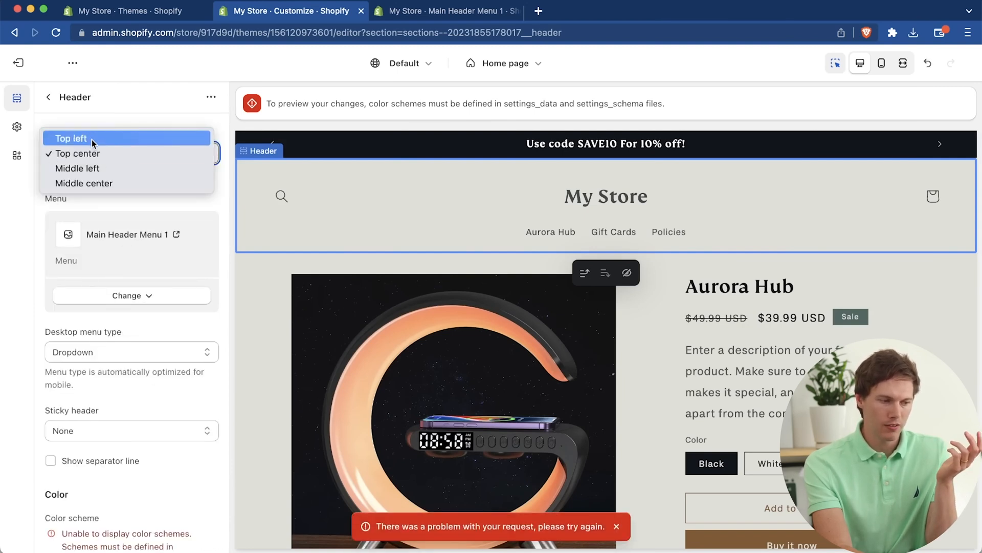
{"action": "left_click", "coordinate": [91, 139]}
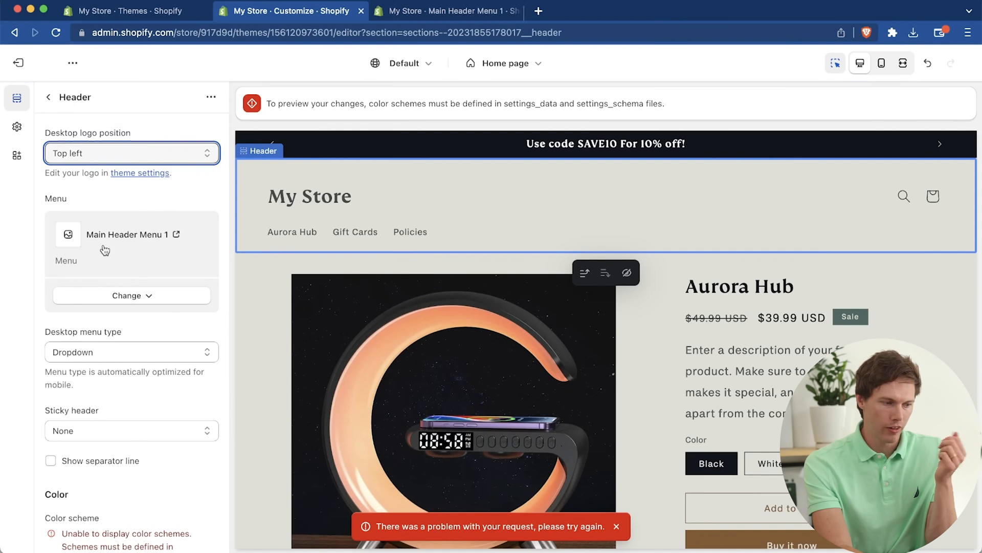
{"action": "scroll", "coordinate": [145, 273], "scroll_direction": "down", "scroll_amount": 5}
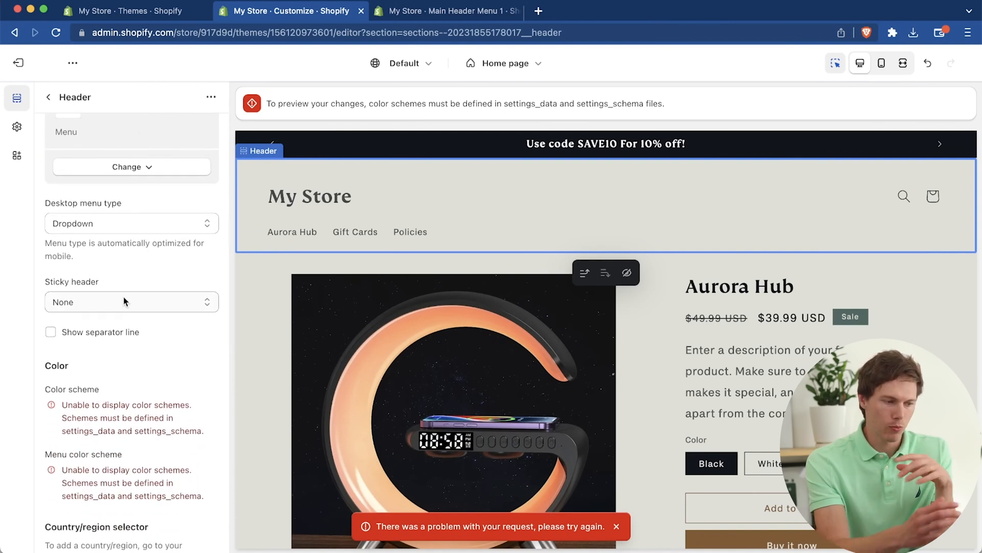
{"action": "left_click", "coordinate": [106, 223]}
{"action": "left_click", "coordinate": [66, 254]}
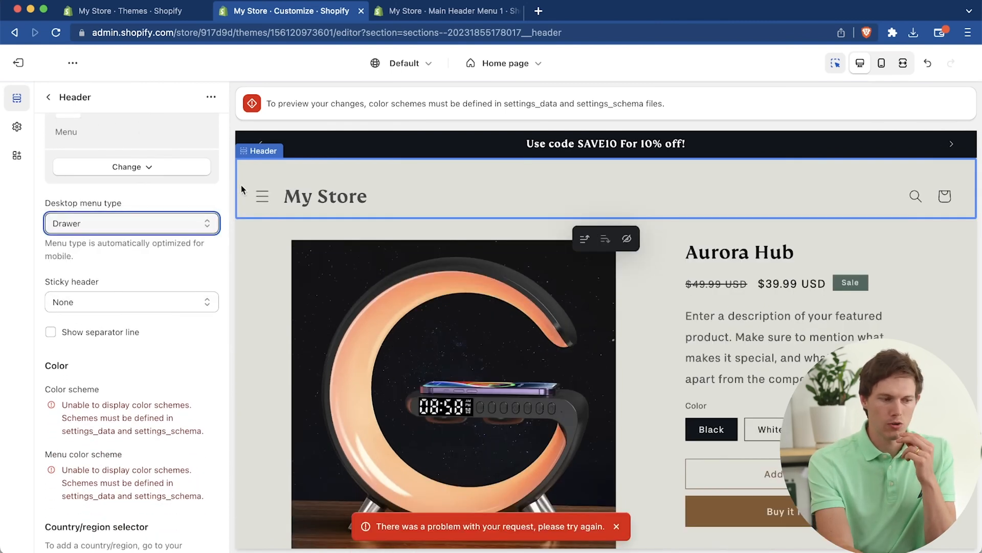
{"action": "left_click", "coordinate": [211, 223]}
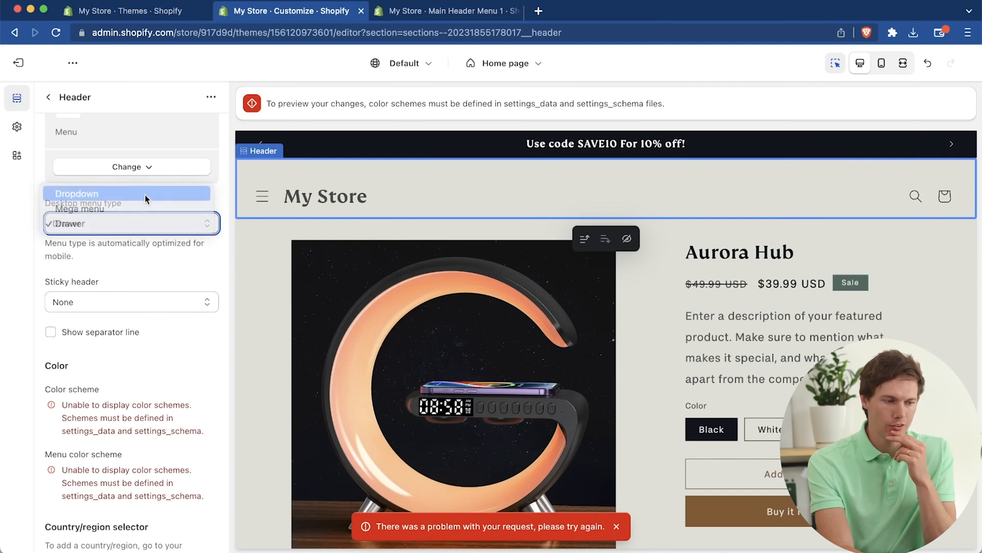
{"action": "left_click", "coordinate": [145, 196]}
Step: Set the sticky header to On scroll up and check its behavior in the home page preview
{"action": "left_click", "coordinate": [142, 302]}
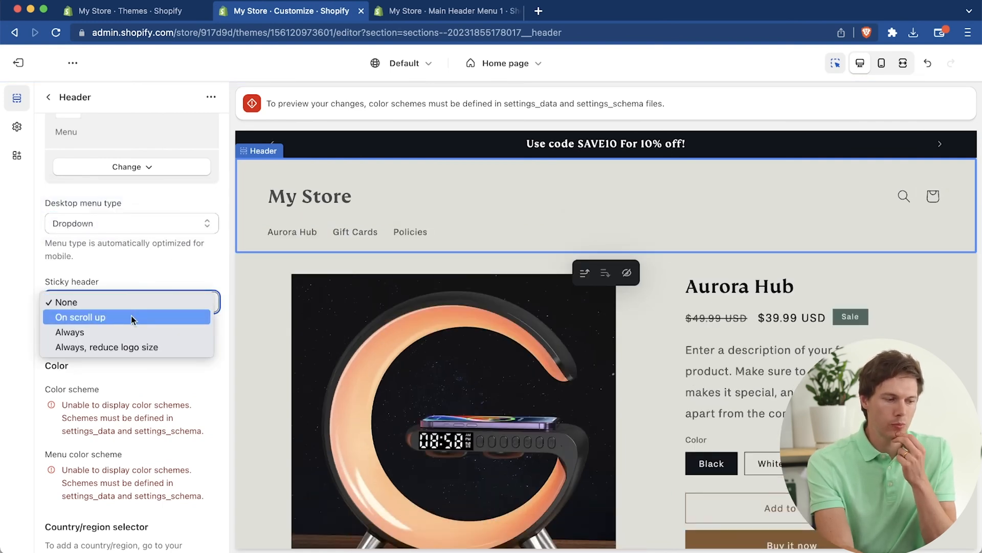
{"action": "left_click", "coordinate": [131, 316]}
{"action": "scroll", "coordinate": [344, 336], "scroll_direction": "down", "scroll_amount": 10}
{"action": "scroll", "coordinate": [345, 336], "scroll_direction": "up", "scroll_amount": 2}
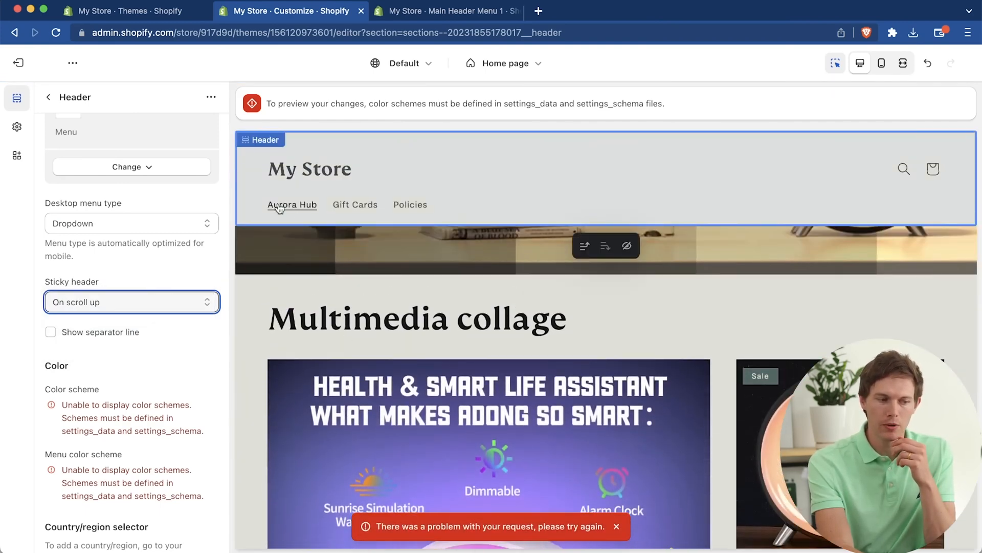
{"action": "scroll", "coordinate": [388, 291], "scroll_direction": "up", "scroll_amount": 8}
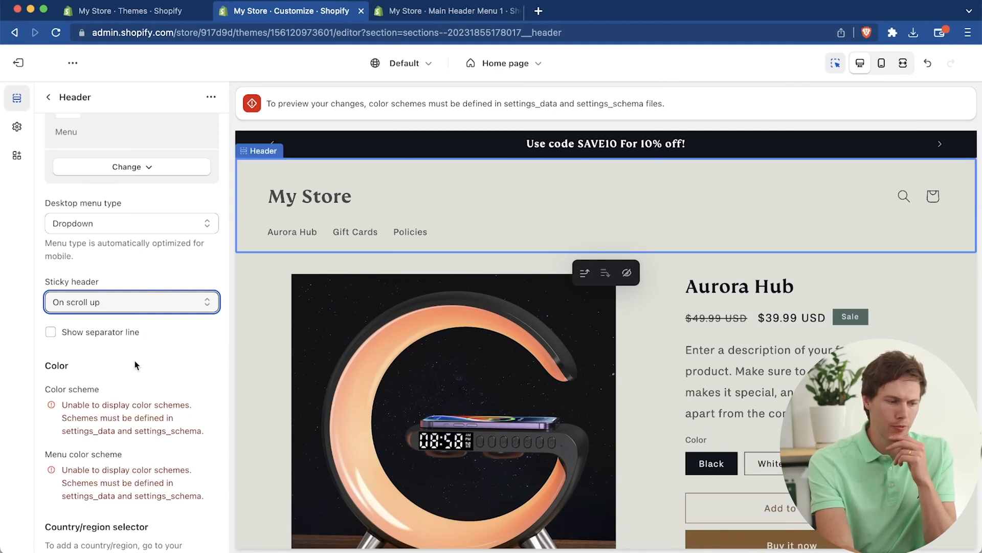
Step: Open the Footer section's settings and turn off its email signup
{"action": "scroll", "coordinate": [134, 360], "scroll_direction": "down", "scroll_amount": 3}
{"action": "scroll", "coordinate": [134, 360], "scroll_direction": "down", "scroll_amount": 2}
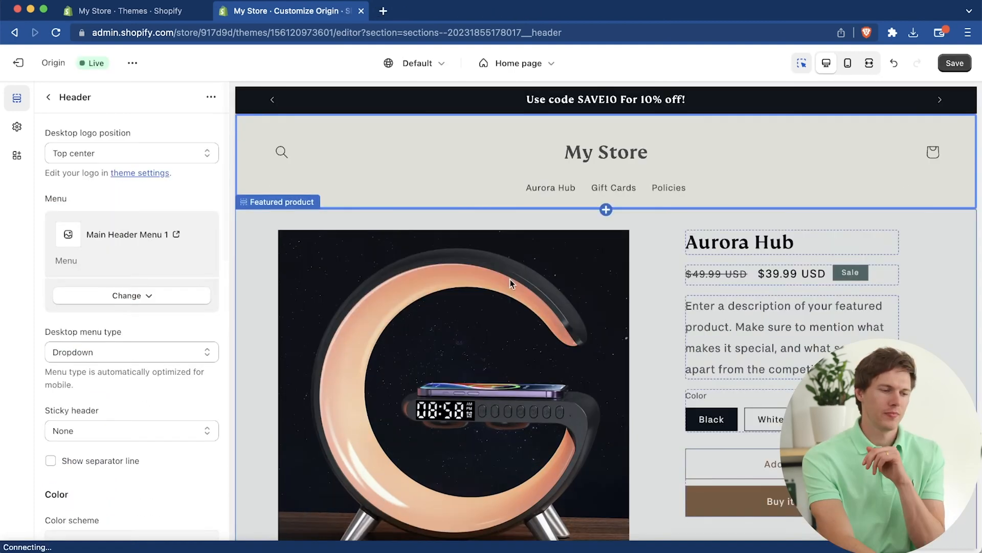
{"action": "scroll", "coordinate": [453, 384], "scroll_direction": "down", "scroll_amount": 10}
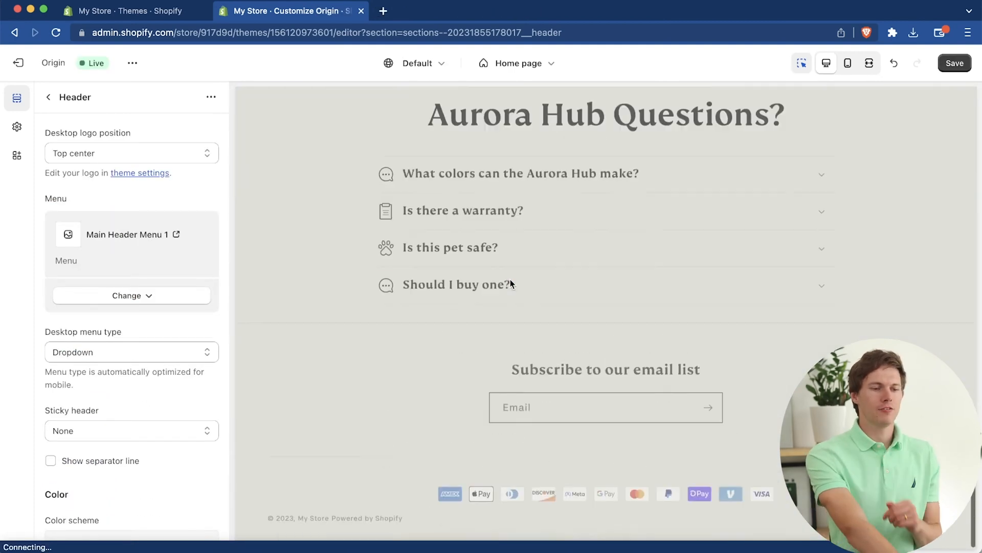
{"action": "left_click", "coordinate": [444, 392]}
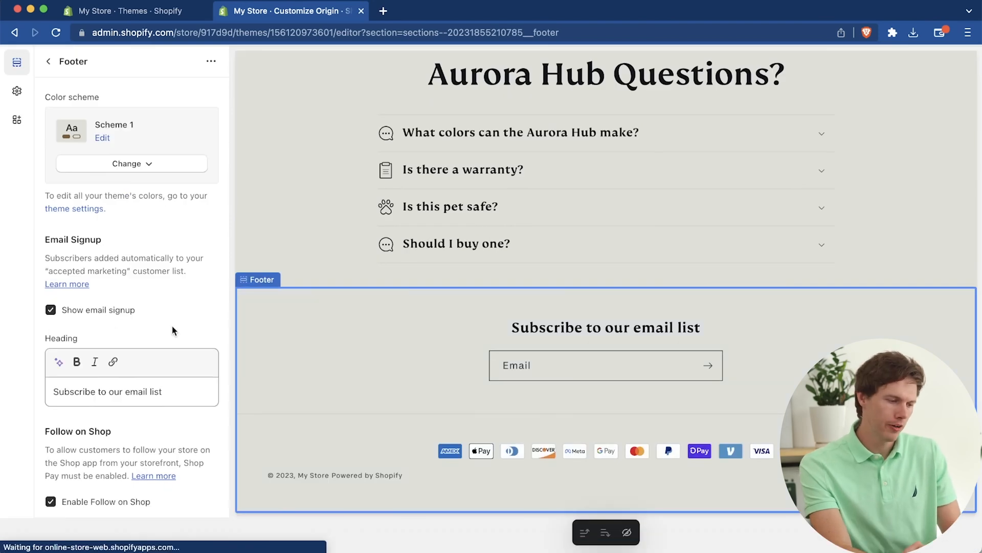
{"action": "scroll", "coordinate": [176, 320], "scroll_direction": "down", "scroll_amount": 3}
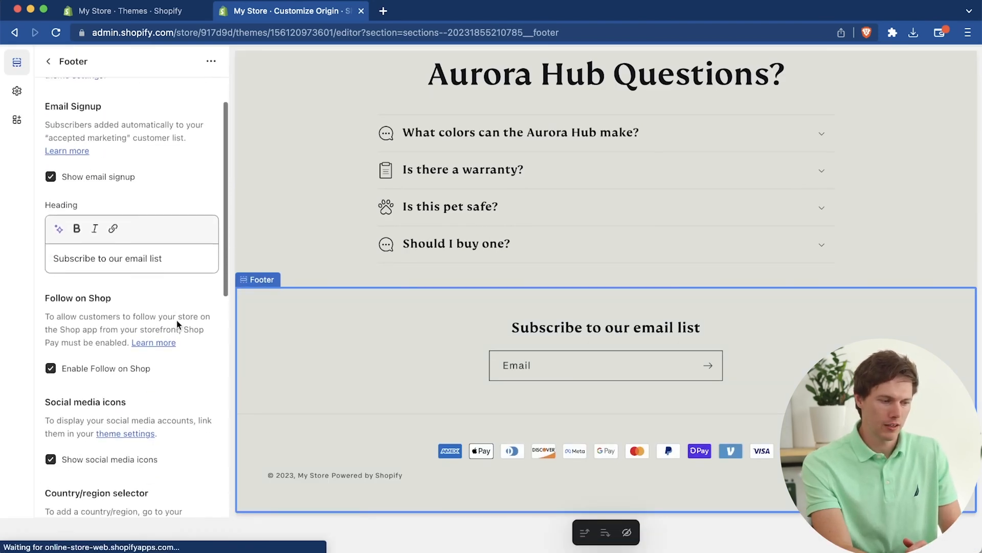
{"action": "left_click", "coordinate": [51, 148]}
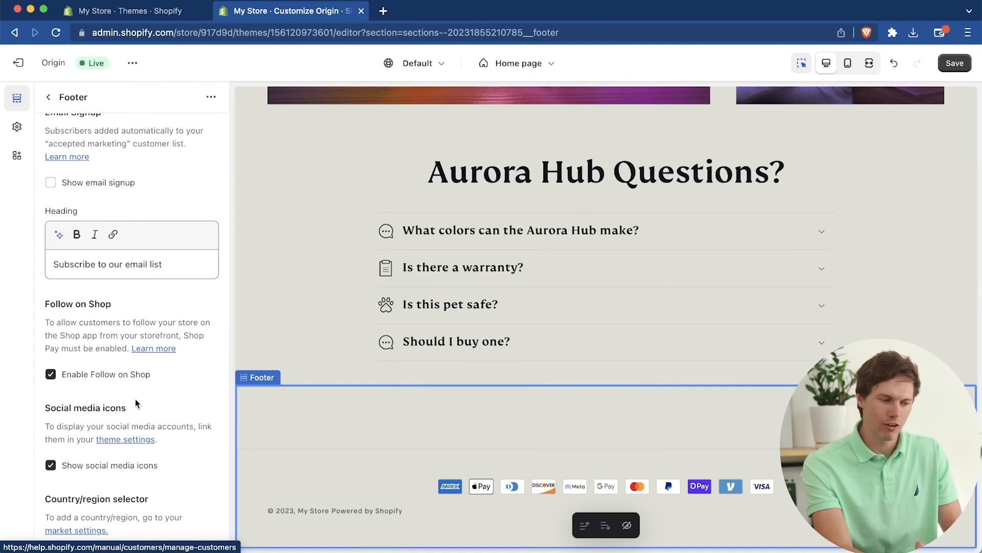
Step: Turn on the policy links in the Footer section's settings
{"action": "scroll", "coordinate": [135, 403], "scroll_direction": "down", "scroll_amount": 2}
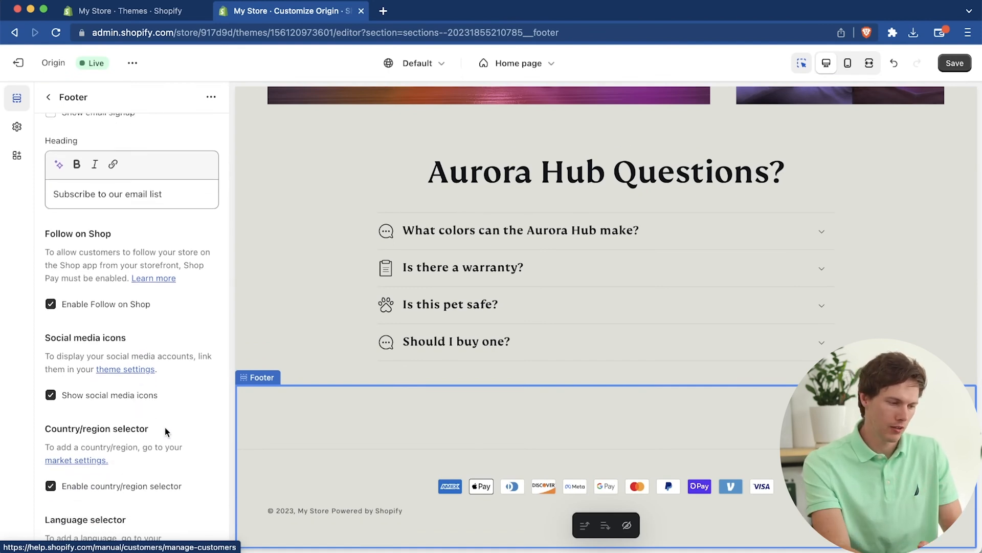
{"action": "scroll", "coordinate": [165, 427], "scroll_direction": "down", "scroll_amount": 3}
{"action": "scroll", "coordinate": [165, 429], "scroll_direction": "down", "scroll_amount": 3}
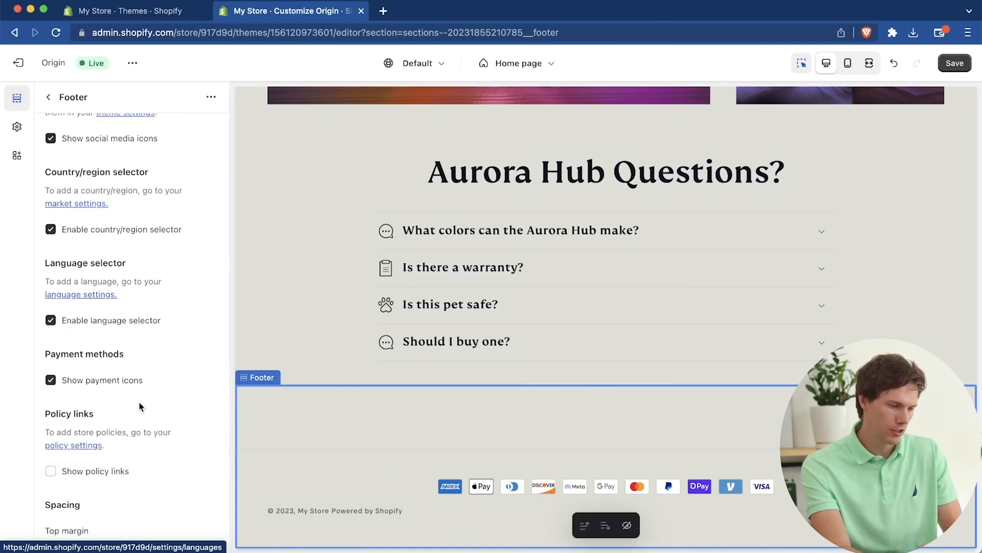
{"action": "scroll", "coordinate": [141, 407], "scroll_direction": "down", "scroll_amount": 5}
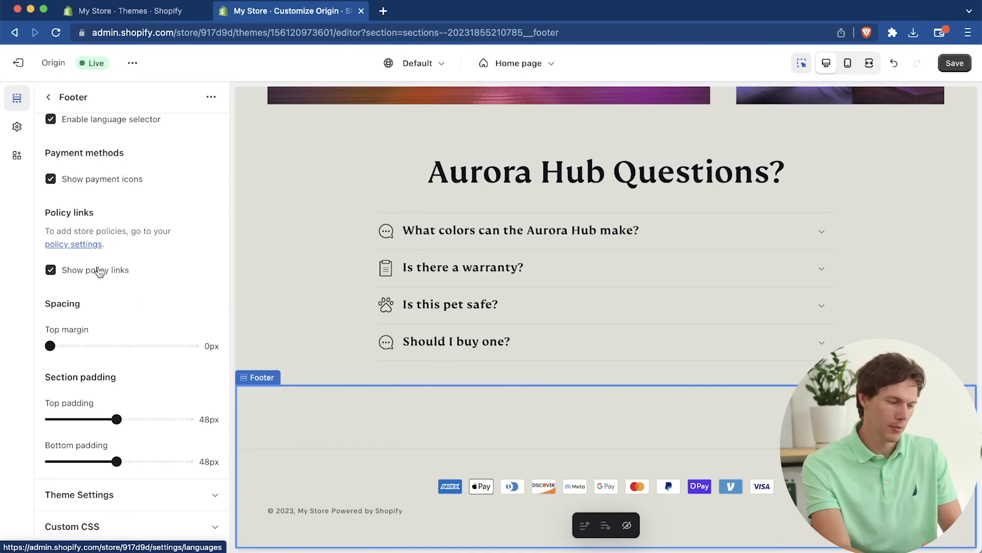
Step: Check the color schemes available for the footer without changing it, and return to the home page's section list
{"action": "scroll", "coordinate": [148, 341], "scroll_direction": "up", "scroll_amount": 15}
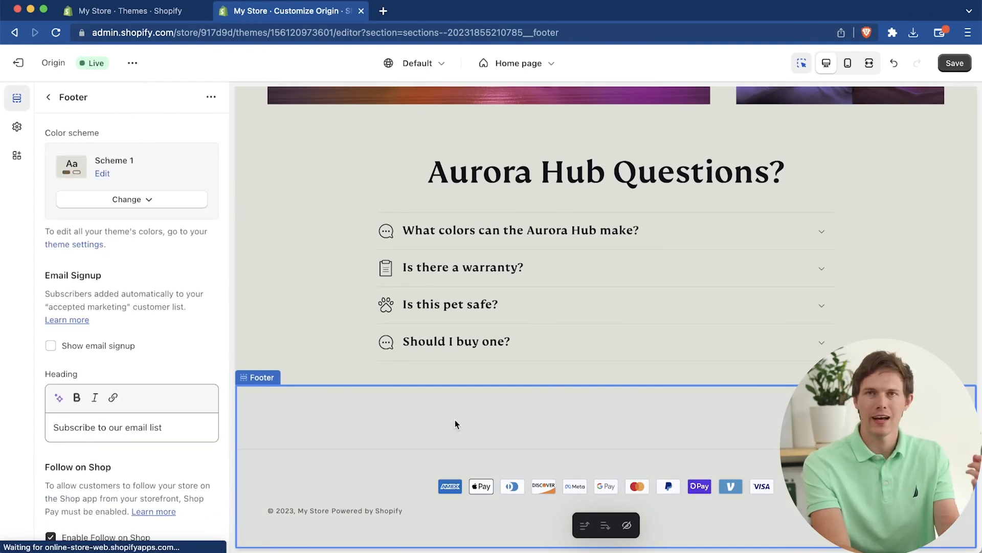
{"action": "left_click", "coordinate": [136, 202]}
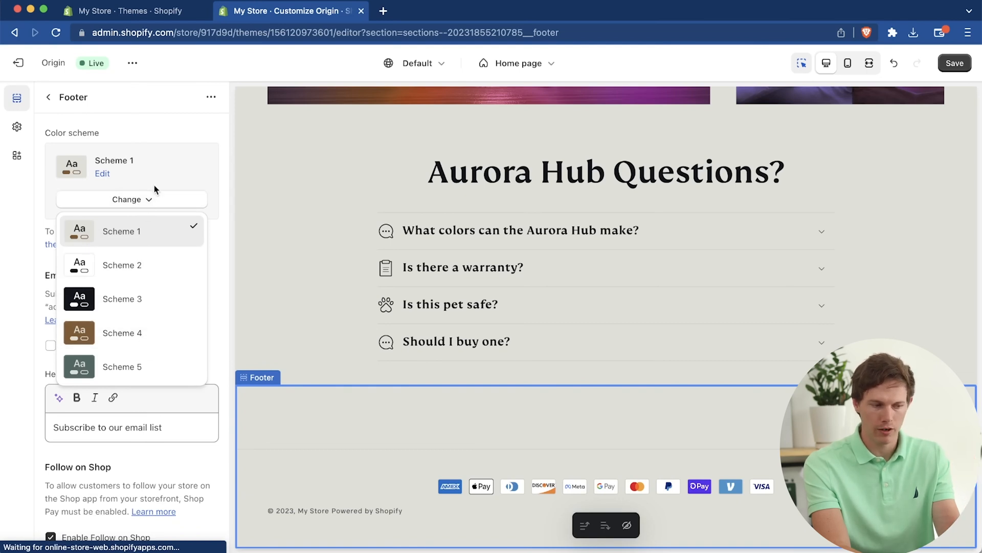
{"action": "left_click", "coordinate": [160, 198]}
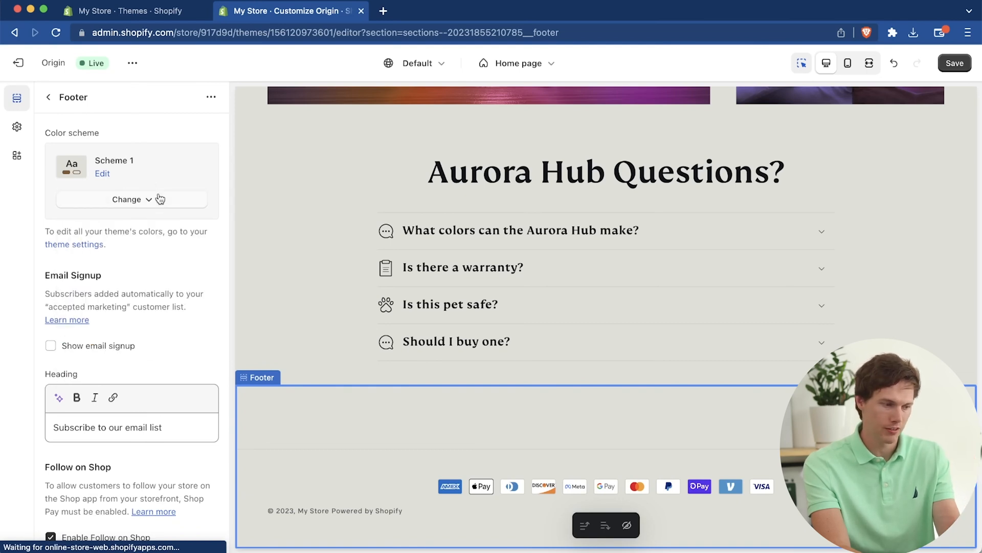
{"action": "left_click", "coordinate": [48, 98]}
{"action": "scroll", "coordinate": [128, 256], "scroll_direction": "up", "scroll_amount": 10}
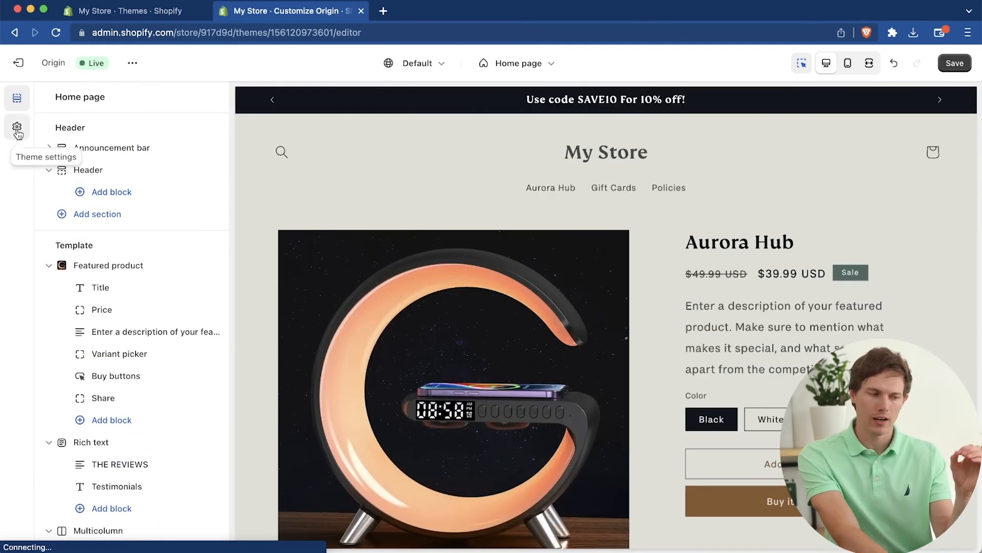
Step: Upload Yprq6WvHzgeQcU7.png from the ShopifyStore folder and set it as the logo in the theme settings
{"action": "left_click", "coordinate": [17, 128]}
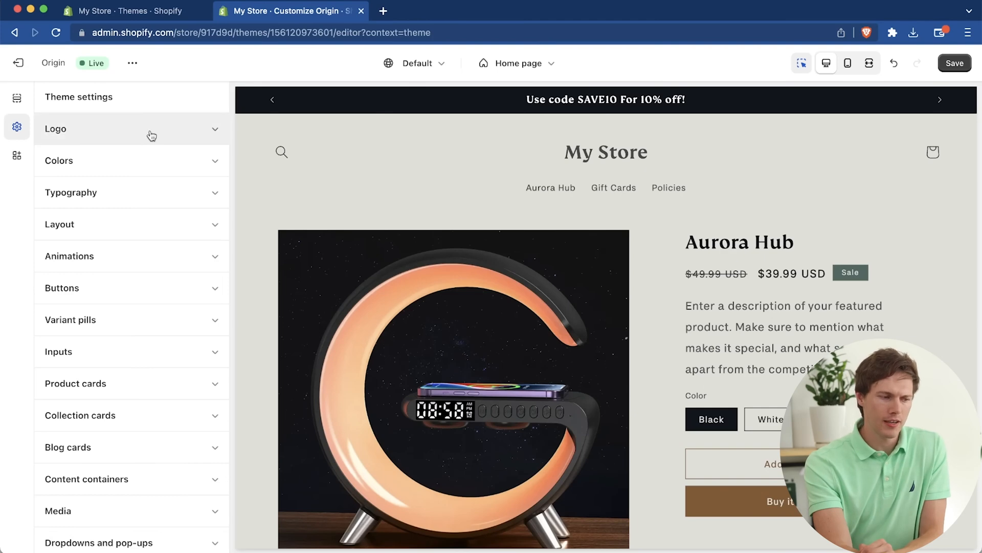
{"action": "left_click", "coordinate": [190, 134]}
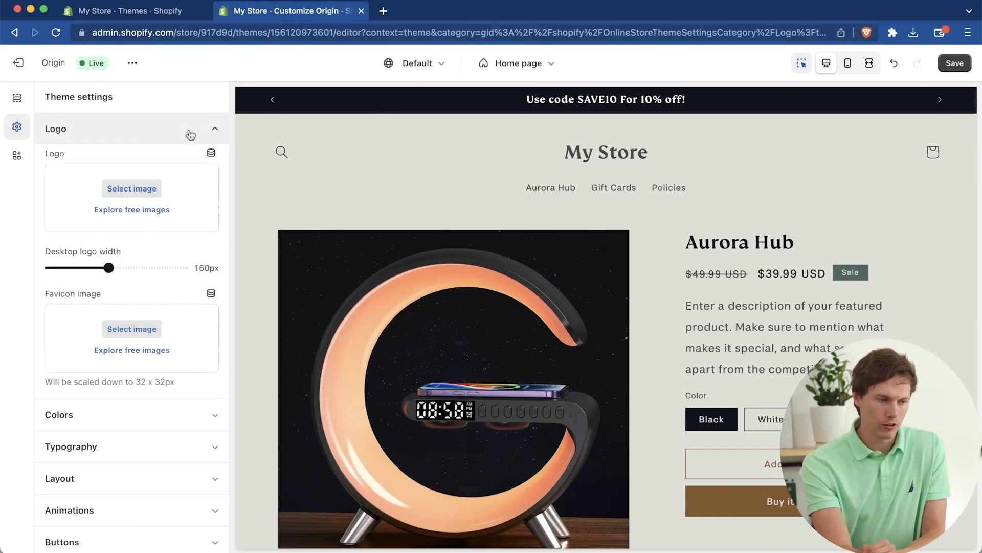
{"action": "left_click", "coordinate": [145, 189]}
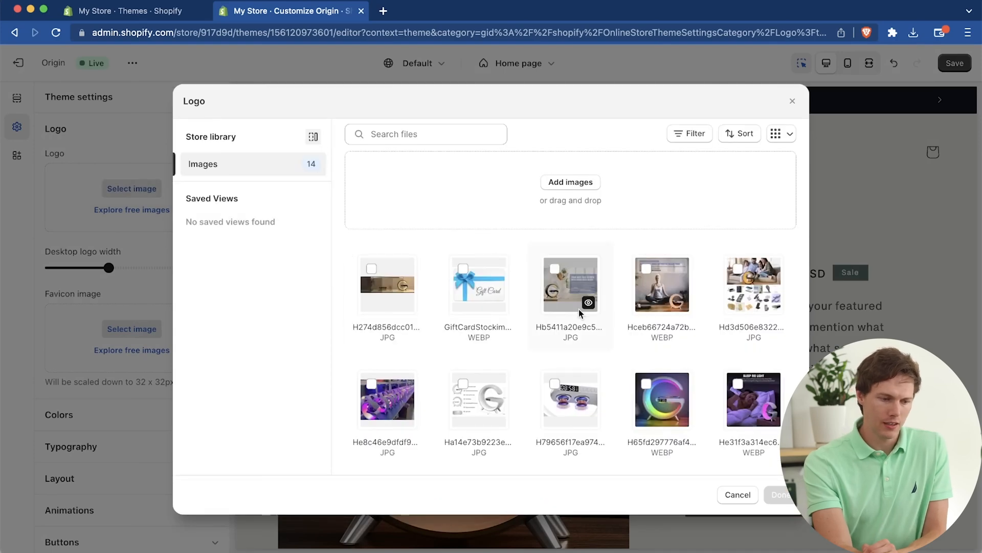
{"action": "scroll", "coordinate": [579, 309], "scroll_direction": "down", "scroll_amount": 3}
{"action": "scroll", "coordinate": [579, 309], "scroll_direction": "up", "scroll_amount": 3}
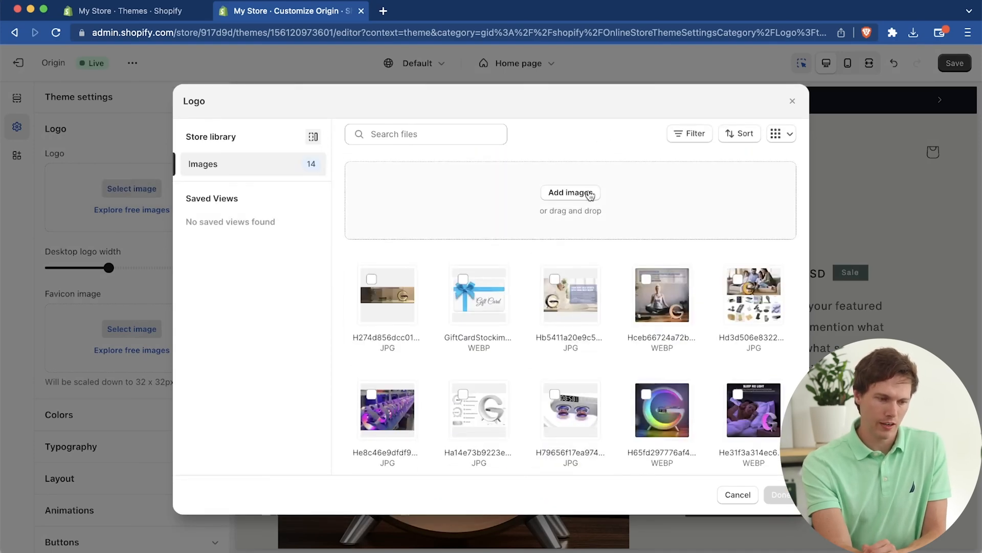
{"action": "left_click", "coordinate": [583, 193]}
{"action": "scroll", "coordinate": [653, 317], "scroll_direction": "down", "scroll_amount": 5}
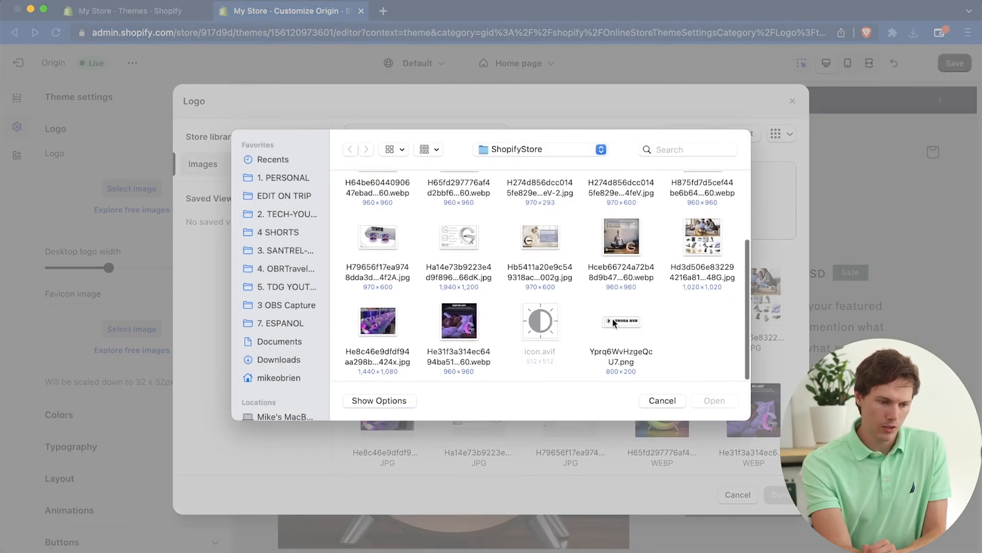
{"action": "left_click", "coordinate": [626, 321]}
{"action": "left_click", "coordinate": [713, 400]}
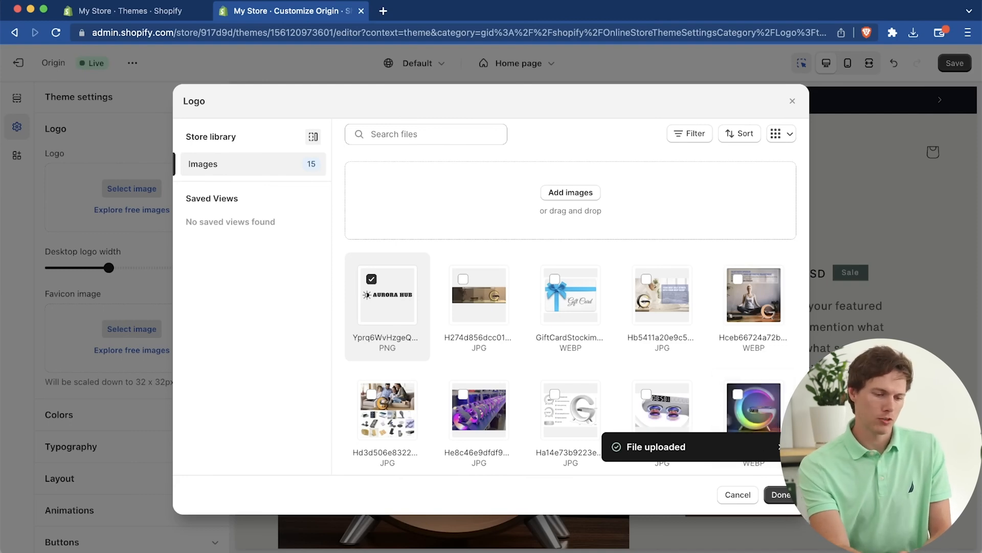
{"action": "left_click", "coordinate": [781, 494]}
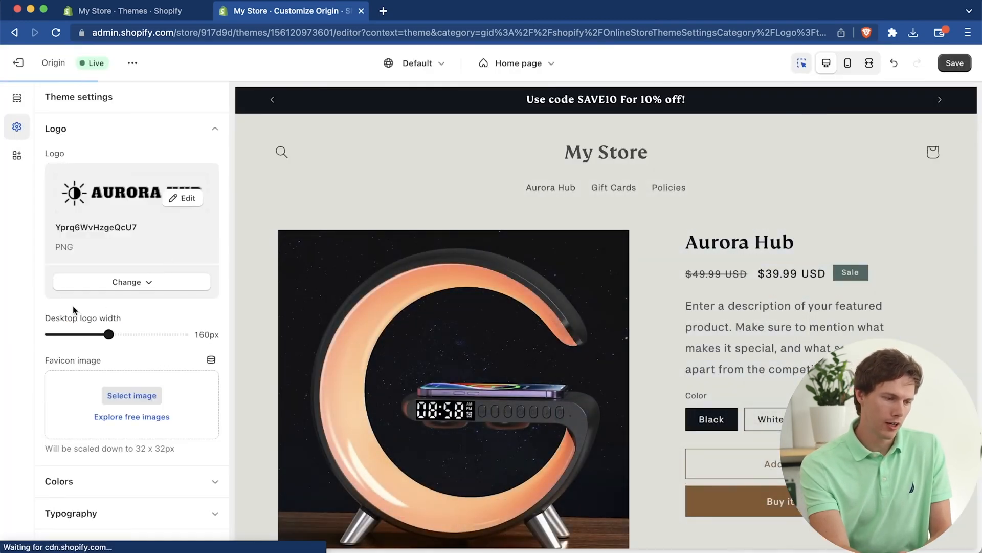
Step: Set the desktop logo width to 300px
{"action": "scroll", "coordinate": [128, 266], "scroll_direction": "down", "scroll_amount": 5}
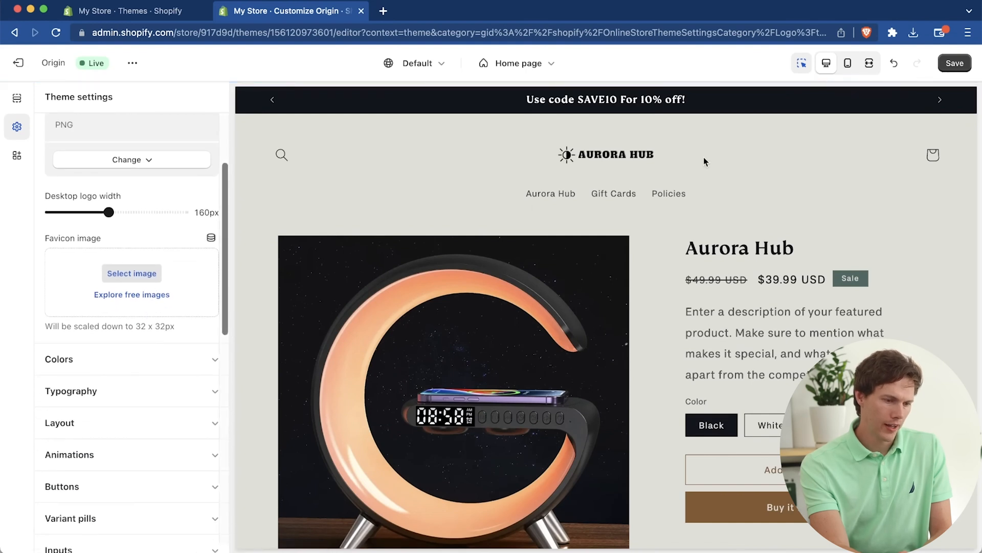
{"action": "scroll", "coordinate": [220, 292], "scroll_direction": "up", "scroll_amount": 5}
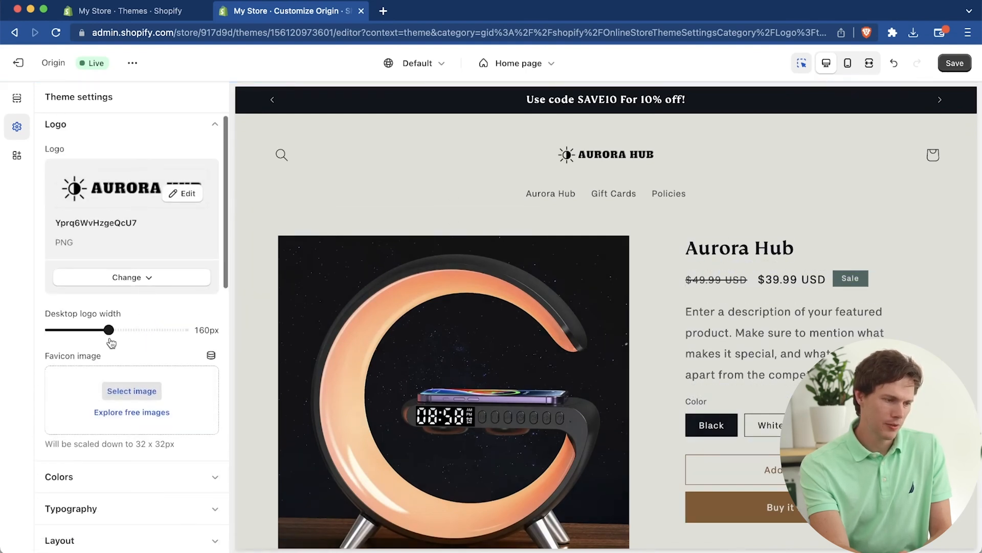
{"action": "left_click_drag", "start_coordinate": [108, 328], "coordinate": [183, 330]}
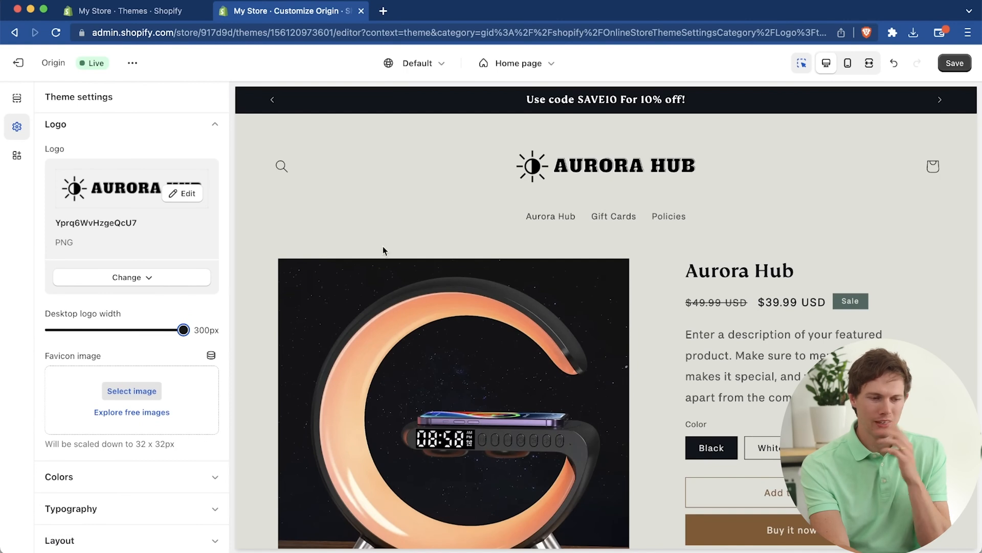
Step: Upload 2214538-200.png from the ShopifyStore folder and set it as the favicon image
{"action": "scroll", "coordinate": [156, 361], "scroll_direction": "down", "scroll_amount": 3}
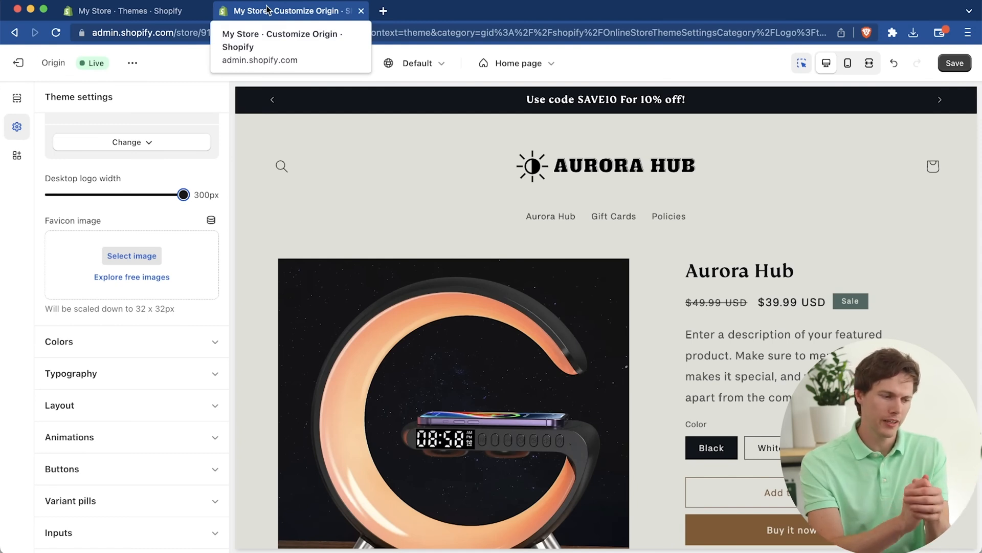
{"action": "left_click", "coordinate": [128, 257]}
{"action": "scroll", "coordinate": [612, 382], "scroll_direction": "down", "scroll_amount": 3}
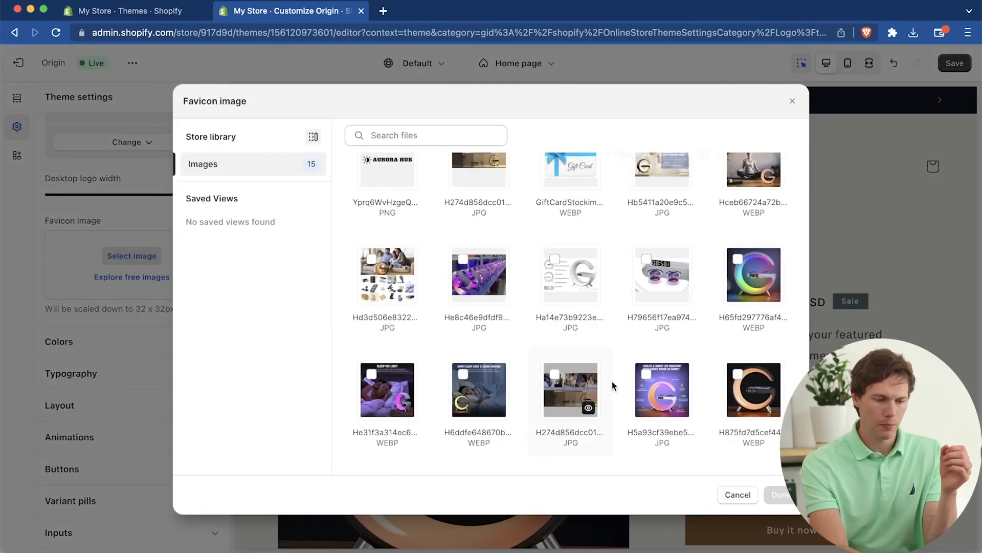
{"action": "scroll", "coordinate": [532, 335], "scroll_direction": "up", "scroll_amount": 3}
{"action": "left_click", "coordinate": [568, 199]}
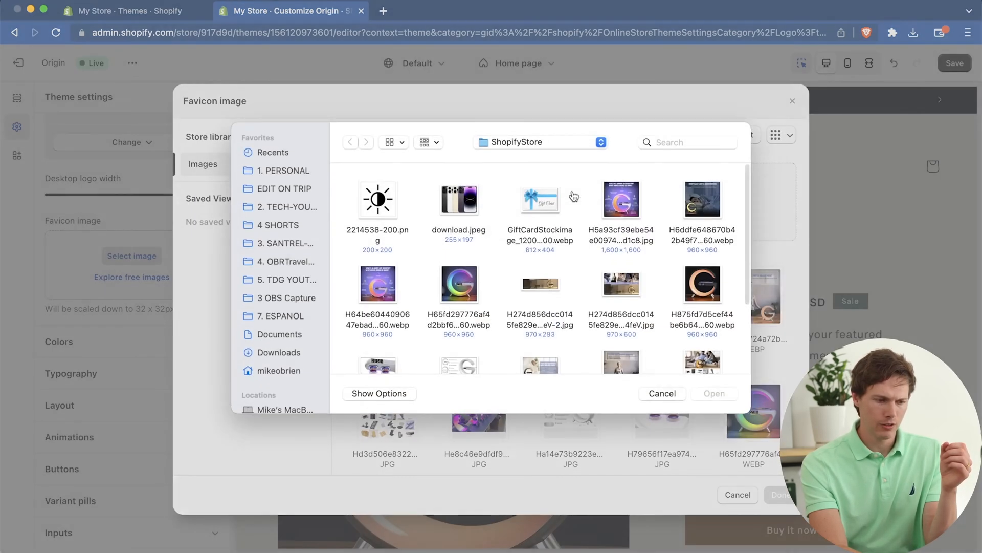
{"action": "left_click", "coordinate": [366, 204]}
{"action": "left_click", "coordinate": [700, 400]}
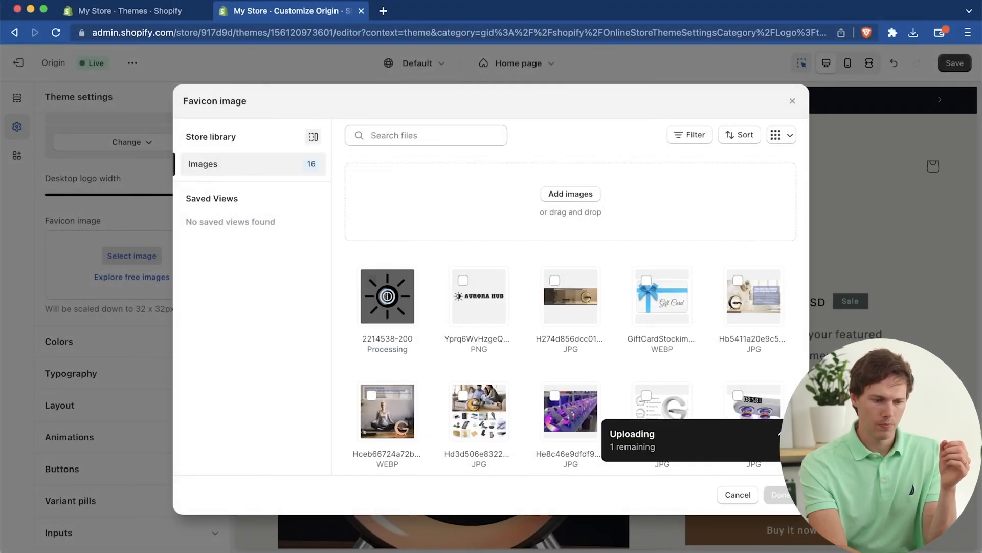
{"action": "left_click", "coordinate": [775, 498]}
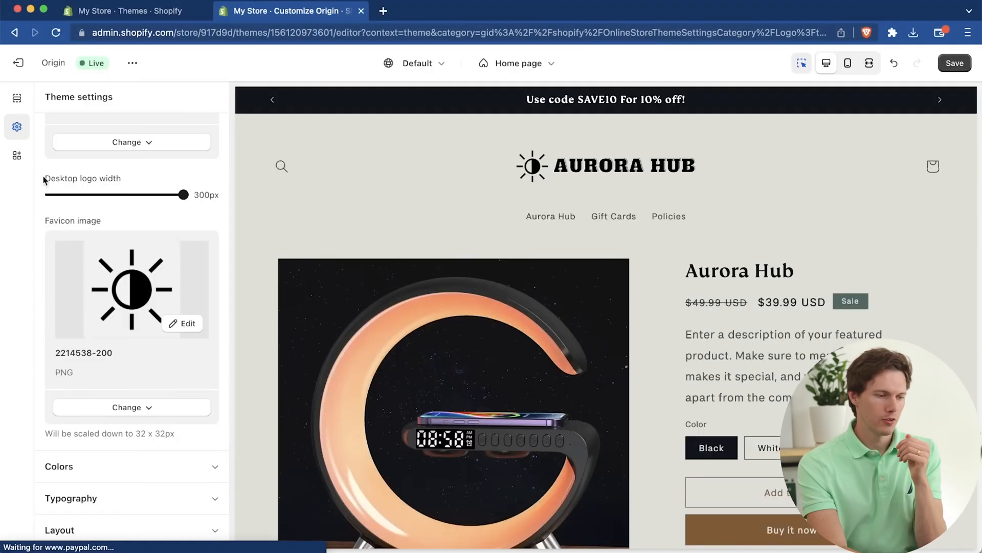
Step: Open the theme's color schemes and compare them with the sections in the home page preview
{"action": "scroll", "coordinate": [150, 284], "scroll_direction": "down", "scroll_amount": 4}
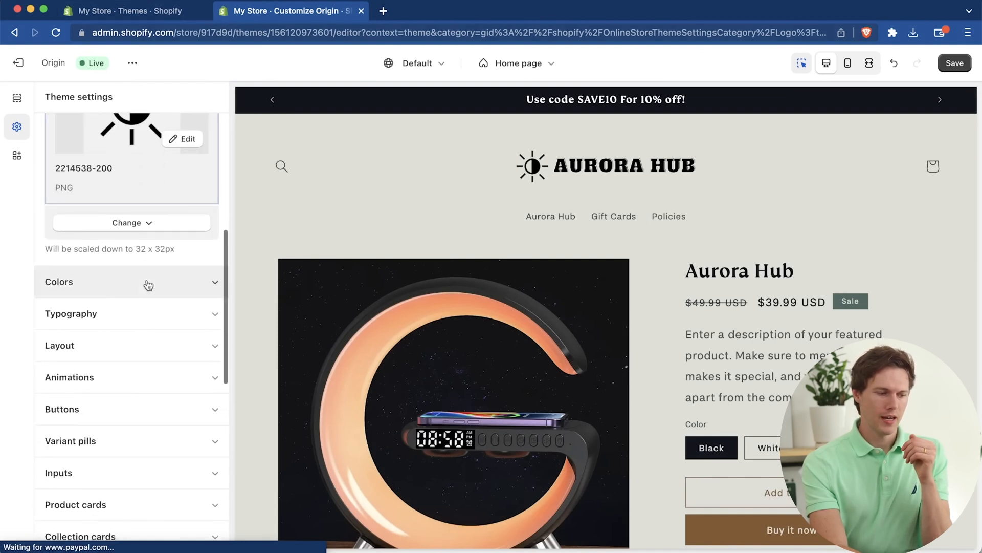
{"action": "scroll", "coordinate": [169, 282], "scroll_direction": "up", "scroll_amount": 6}
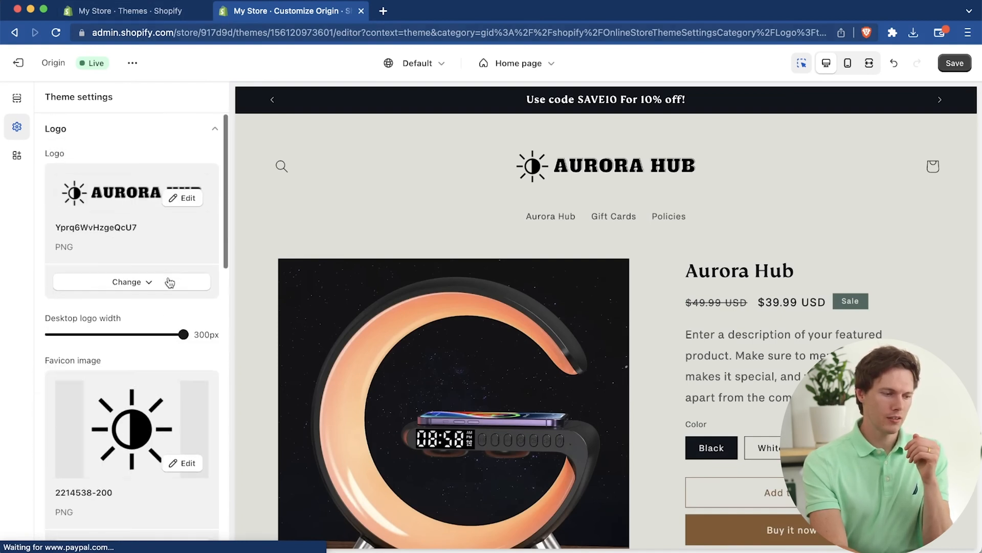
{"action": "left_click", "coordinate": [201, 131]}
{"action": "left_click", "coordinate": [161, 168]}
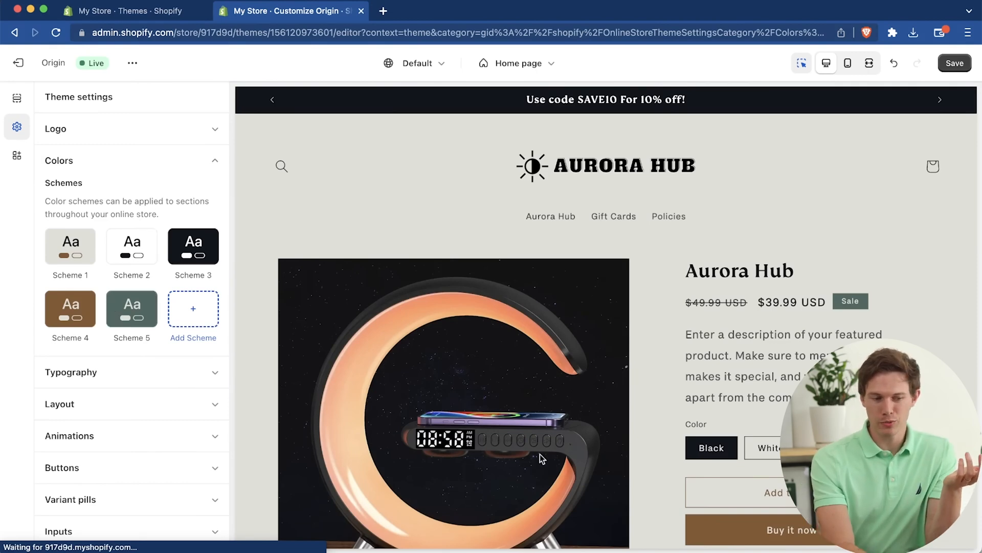
{"action": "scroll", "coordinate": [742, 231], "scroll_direction": "down", "scroll_amount": 3}
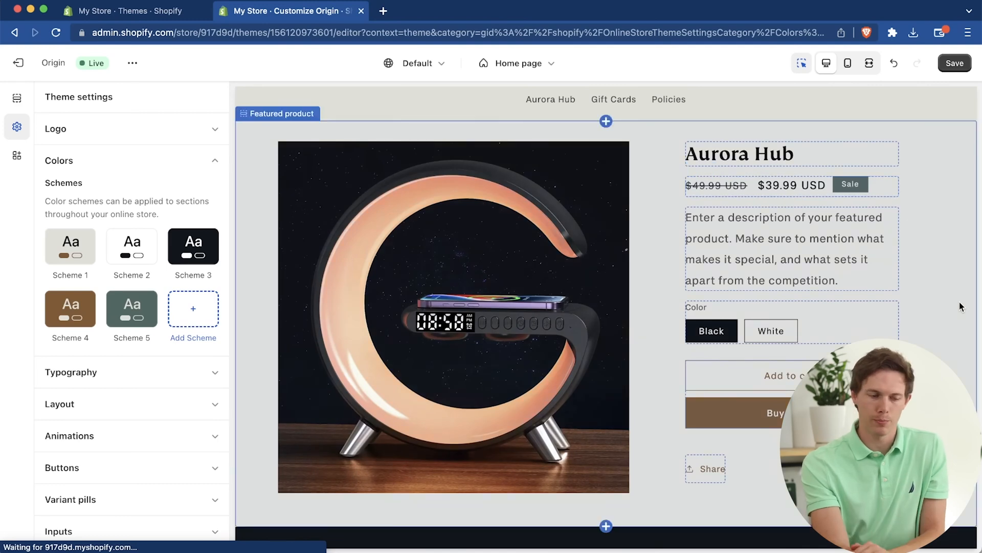
{"action": "scroll", "coordinate": [961, 306], "scroll_direction": "down", "scroll_amount": 1}
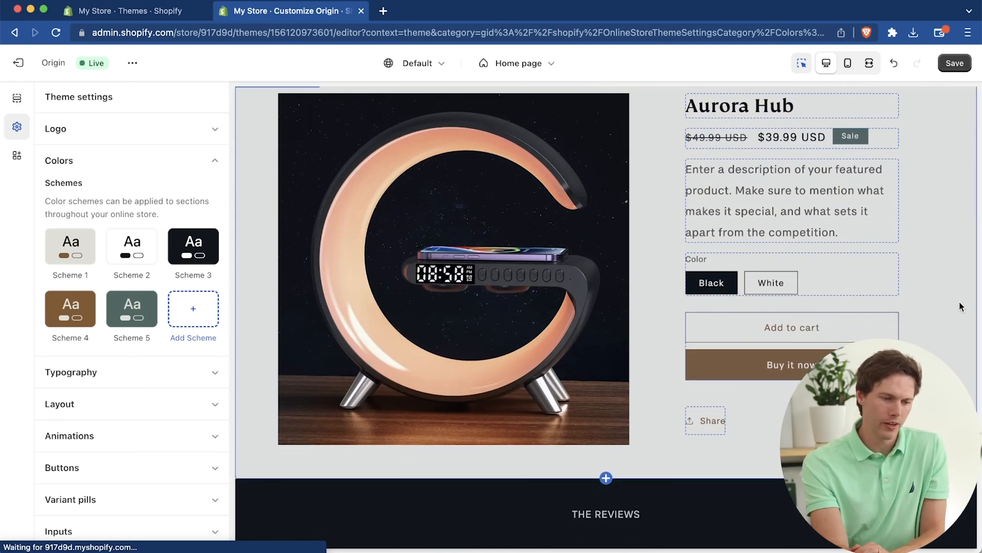
{"action": "scroll", "coordinate": [665, 330], "scroll_direction": "down", "scroll_amount": 8}
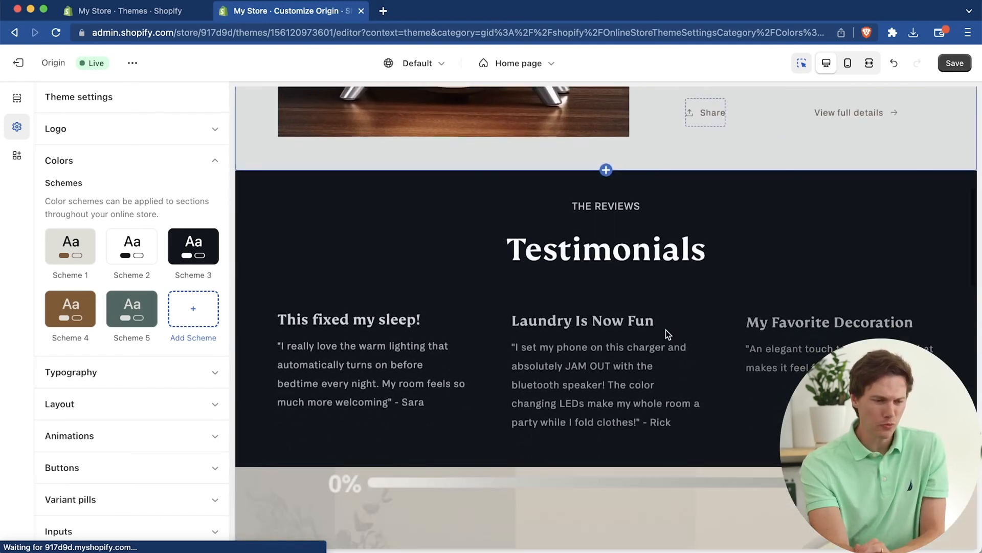
{"action": "scroll", "coordinate": [665, 330], "scroll_direction": "up", "scroll_amount": 5}
{"action": "scroll", "coordinate": [666, 331], "scroll_direction": "up", "scroll_amount": 3}
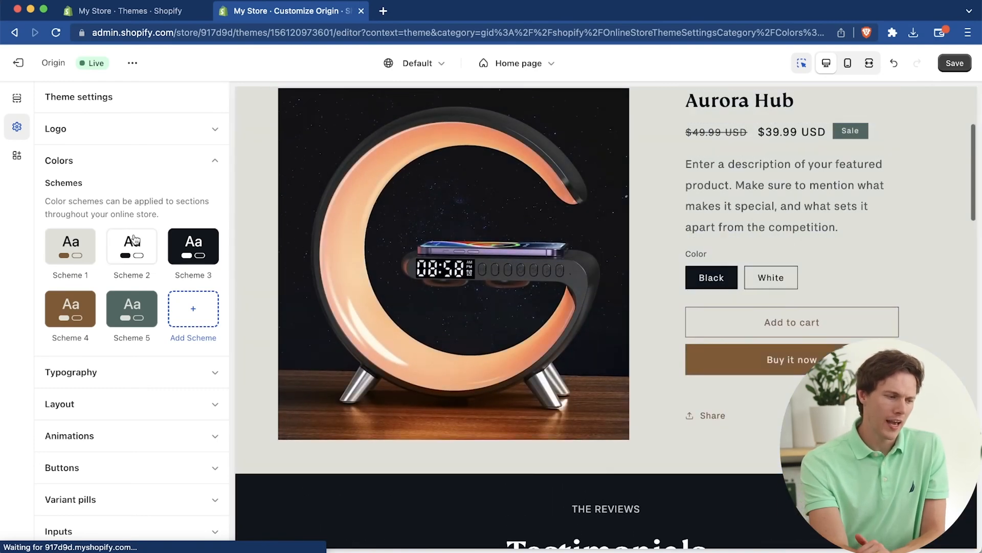
Step: Inspect the individual colors of Scheme 1, return to the scheme list and review the home page preview again
{"action": "left_click", "coordinate": [77, 250]}
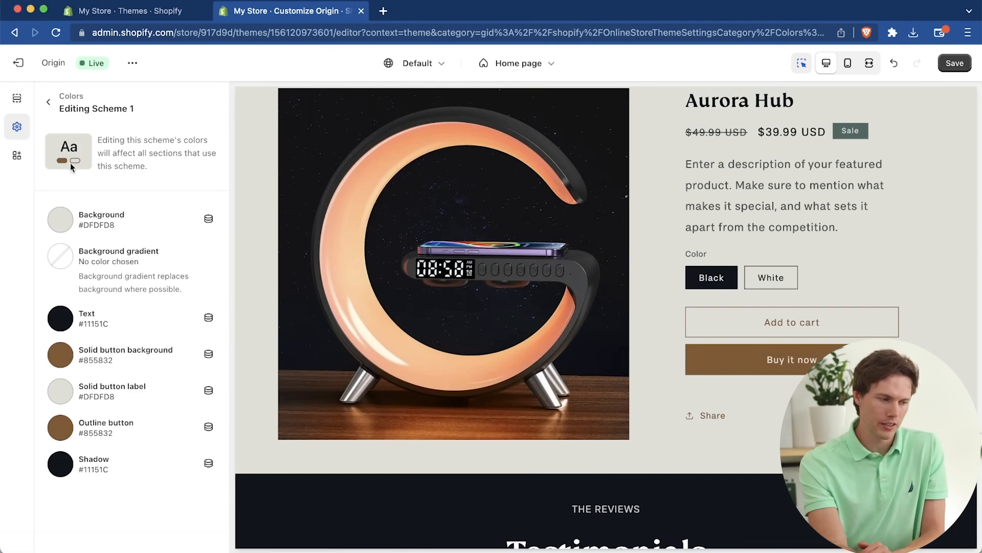
{"action": "left_click", "coordinate": [52, 101]}
{"action": "scroll", "coordinate": [118, 425], "scroll_direction": "down", "scroll_amount": 3}
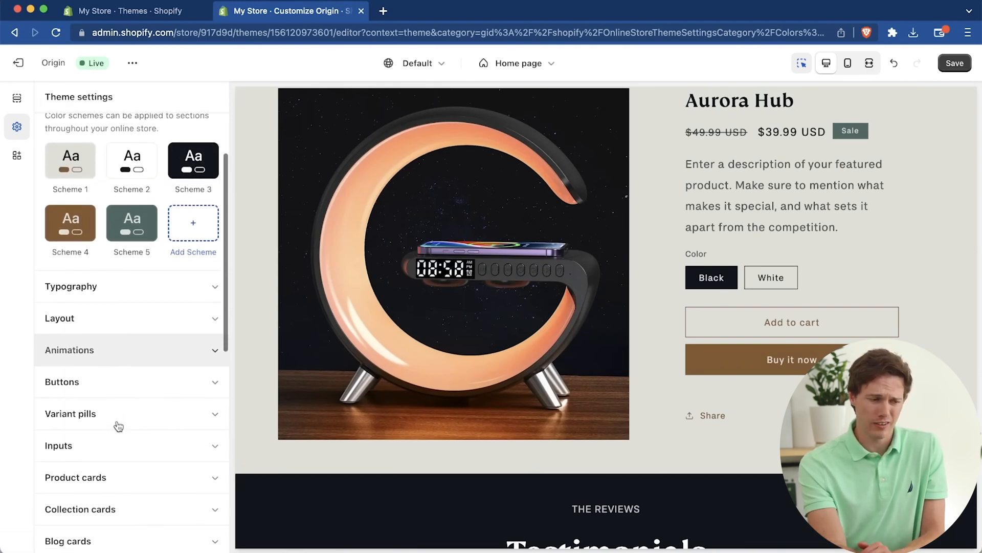
{"action": "scroll", "coordinate": [118, 426], "scroll_direction": "up", "scroll_amount": 2}
{"action": "scroll", "coordinate": [494, 429], "scroll_direction": "down", "scroll_amount": 7}
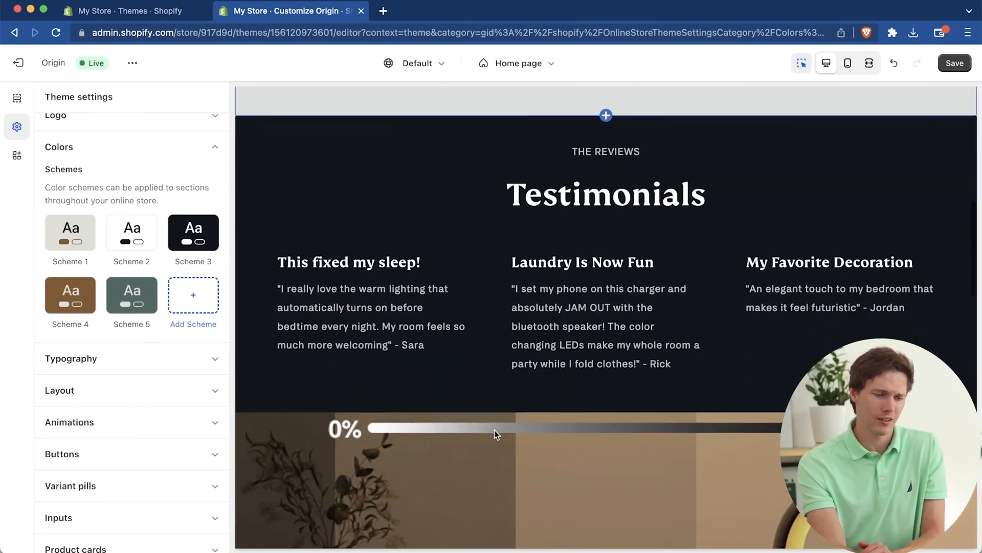
{"action": "scroll", "coordinate": [494, 430], "scroll_direction": "up", "scroll_amount": 8}
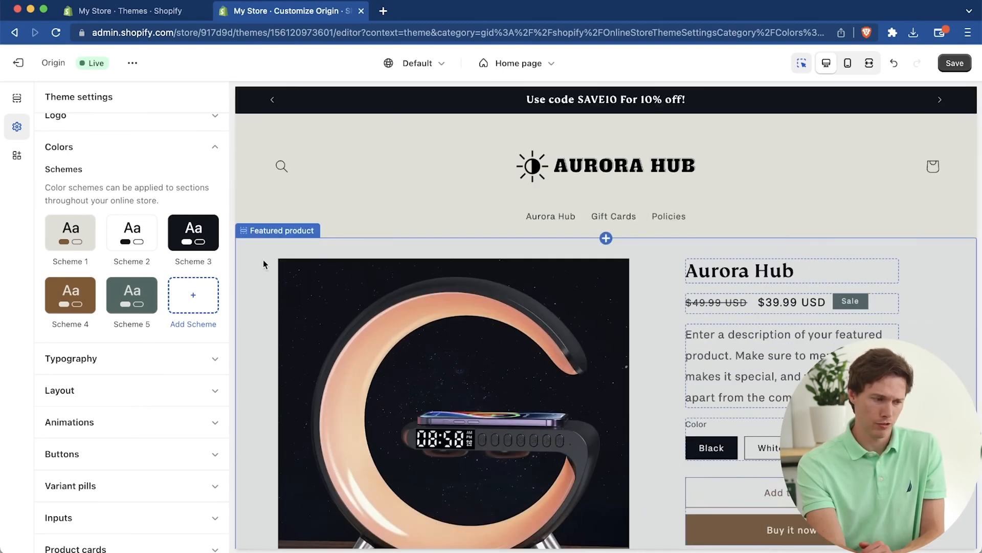
Step: Open the theme's Typography settings and browse the fonts available for headings
{"action": "left_click", "coordinate": [114, 365]}
{"action": "scroll", "coordinate": [118, 353], "scroll_direction": "down", "scroll_amount": 1}
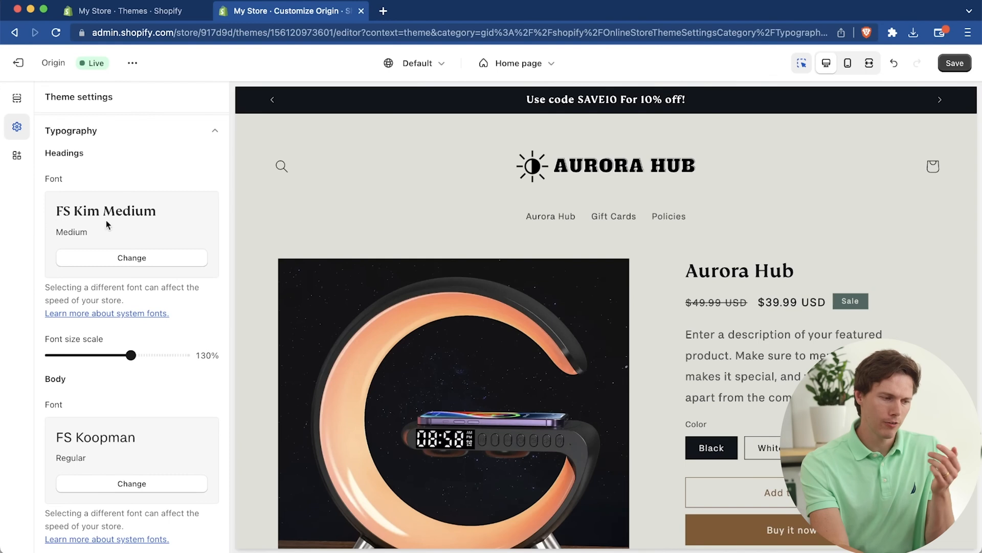
{"action": "left_click", "coordinate": [113, 260]}
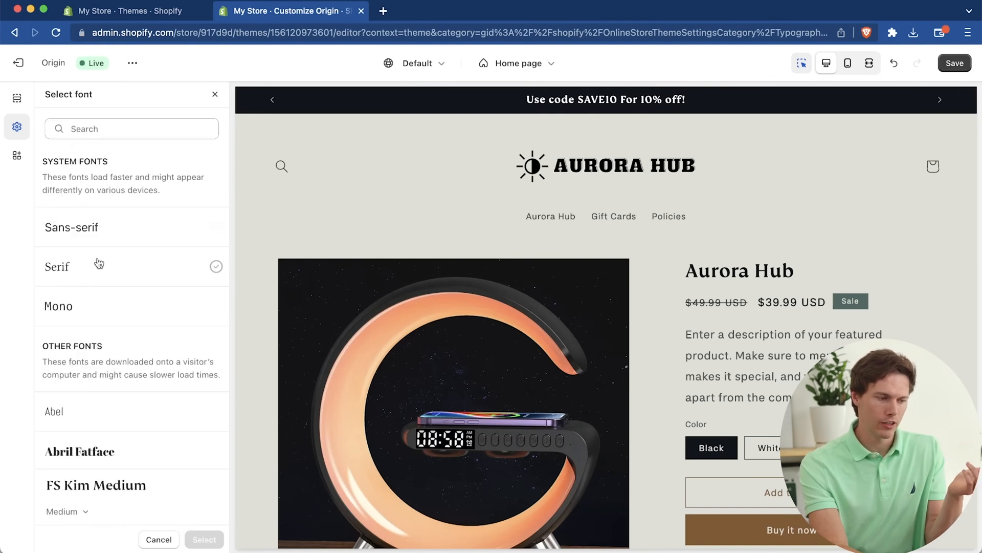
{"action": "scroll", "coordinate": [136, 281], "scroll_direction": "down", "scroll_amount": 6}
{"action": "scroll", "coordinate": [136, 281], "scroll_direction": "up", "scroll_amount": 2}
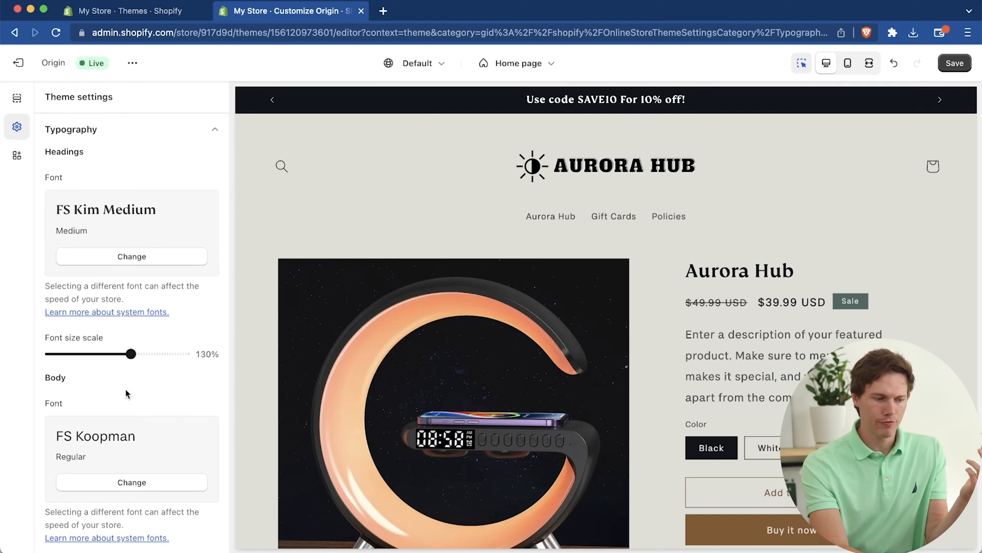
{"action": "scroll", "coordinate": [131, 407], "scroll_direction": "down", "scroll_amount": 2}
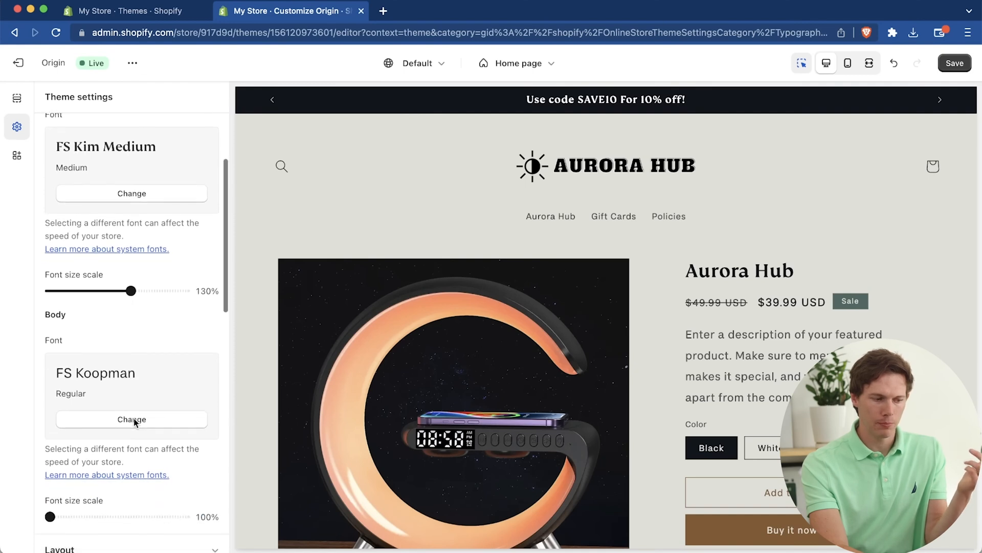
Step: Set the headings font to Archivo
{"action": "left_click", "coordinate": [138, 199]}
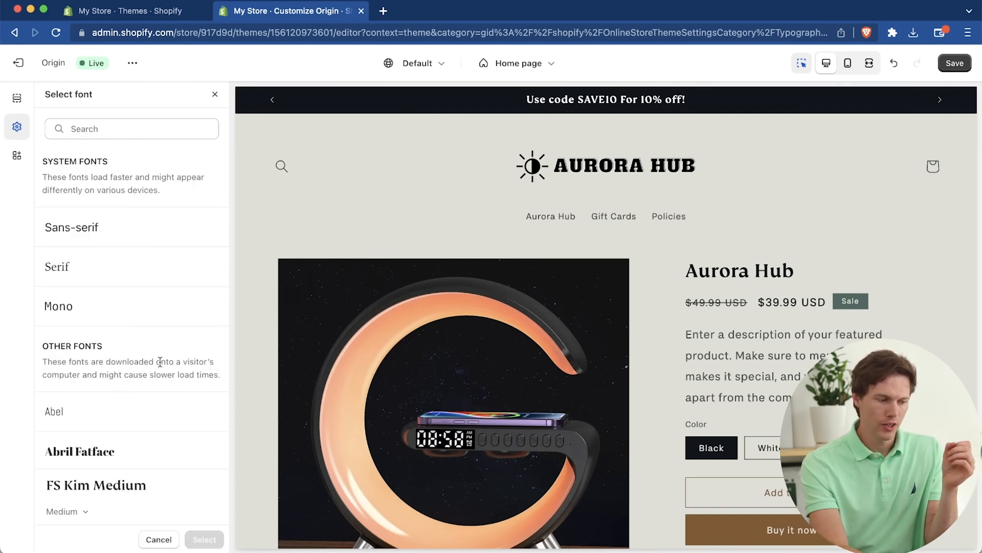
{"action": "scroll", "coordinate": [160, 362], "scroll_direction": "down", "scroll_amount": 8}
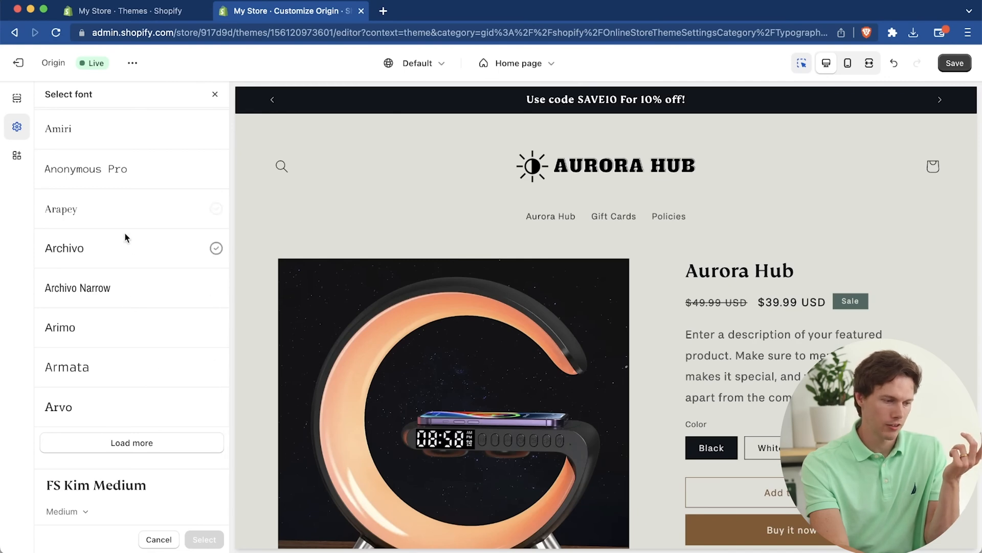
{"action": "left_click", "coordinate": [118, 250]}
{"action": "left_click", "coordinate": [204, 540]}
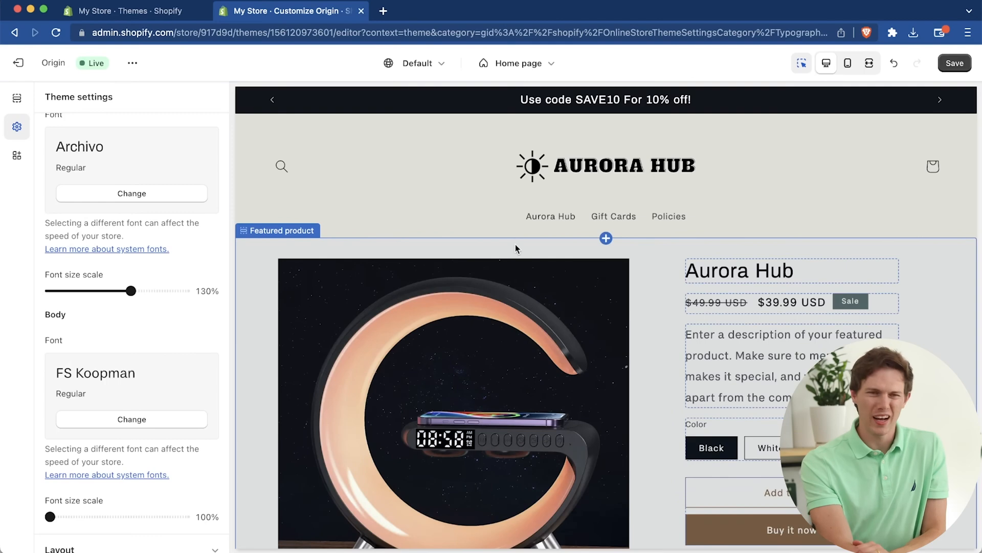
Step: Change the headings font to Abril Fatface
{"action": "left_click", "coordinate": [164, 193]}
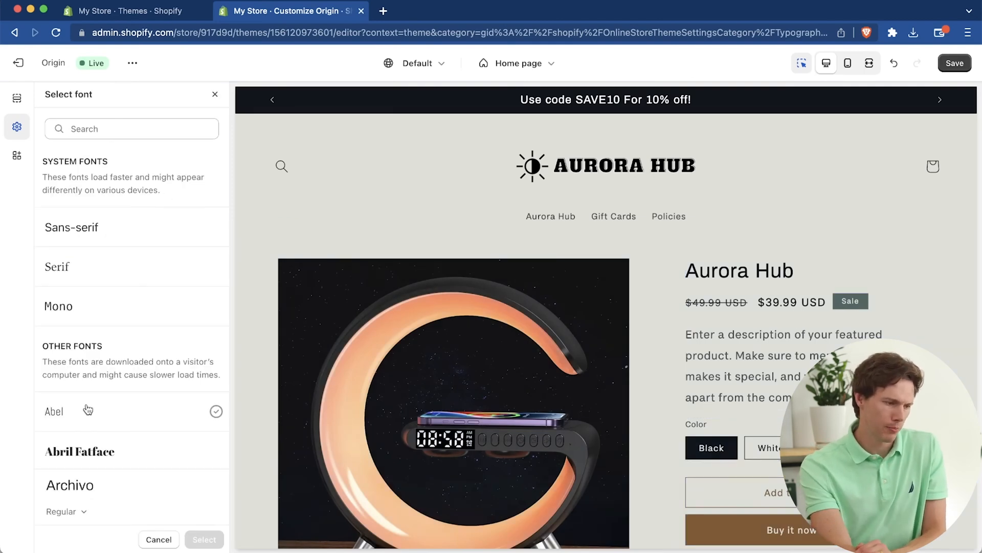
{"action": "left_click", "coordinate": [96, 444]}
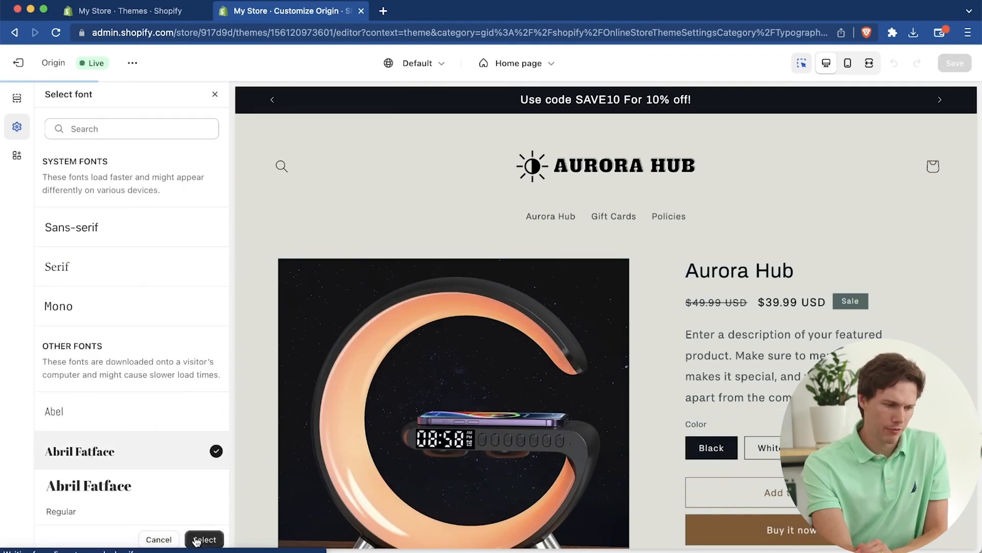
{"action": "left_click", "coordinate": [204, 538]}
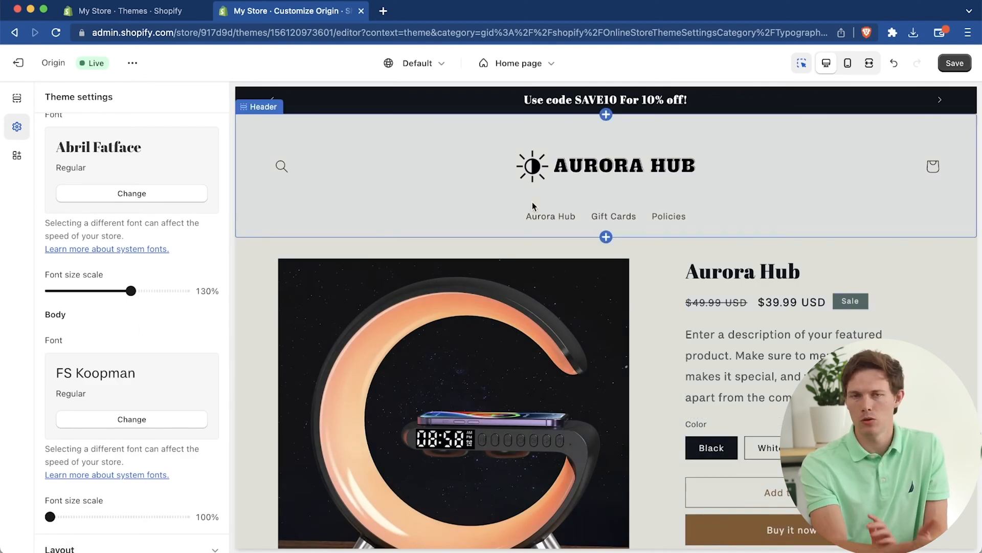
Step: Examine the theme's Layout spacing options and the Animations settings
{"action": "left_click", "coordinate": [189, 229]}
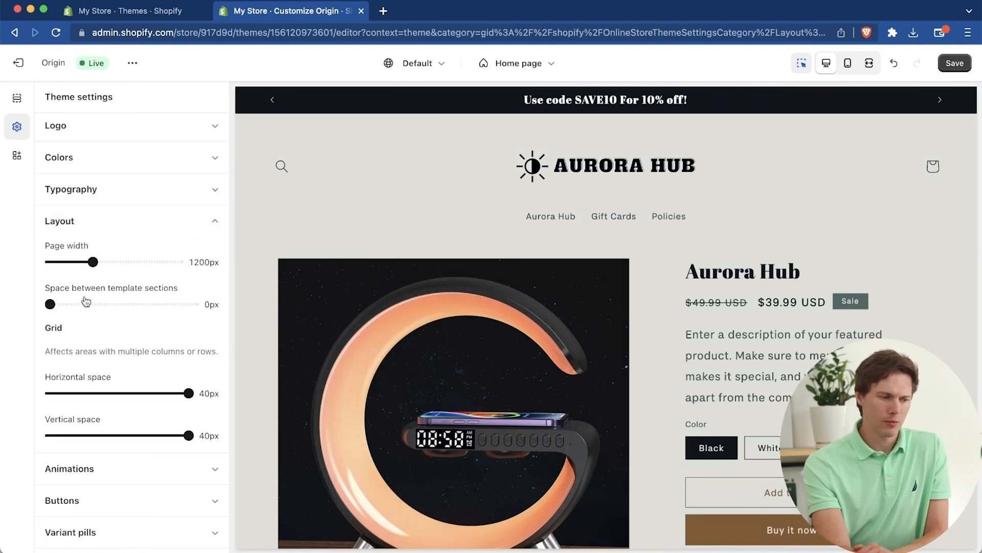
{"action": "scroll", "coordinate": [140, 334], "scroll_direction": "down", "scroll_amount": 4}
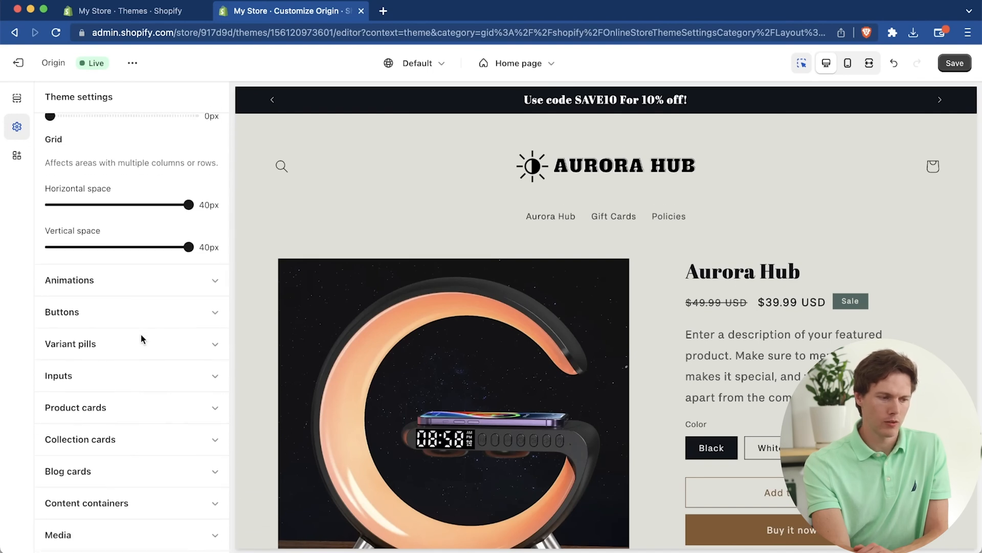
{"action": "scroll", "coordinate": [140, 334], "scroll_direction": "up", "scroll_amount": 4}
{"action": "left_click", "coordinate": [193, 211]}
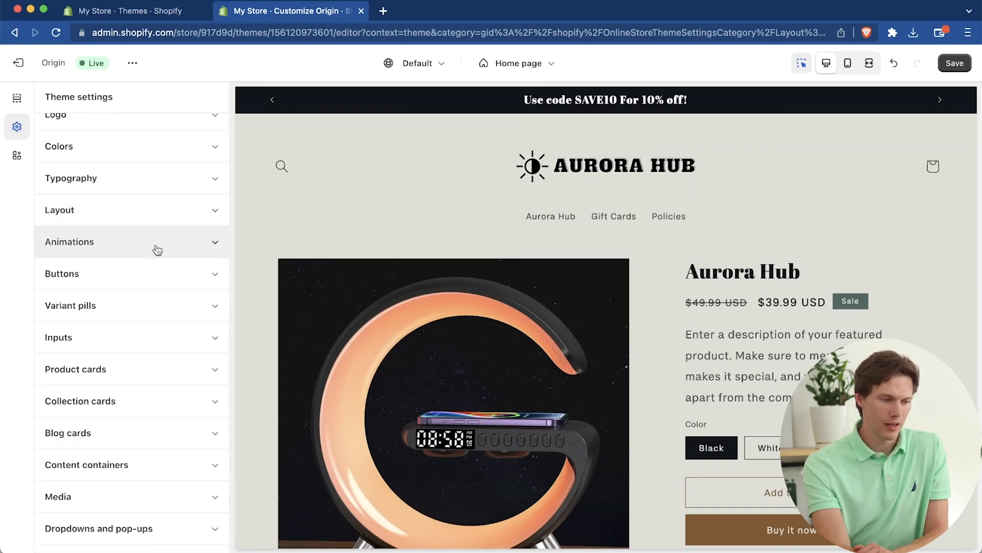
{"action": "left_click", "coordinate": [156, 248]}
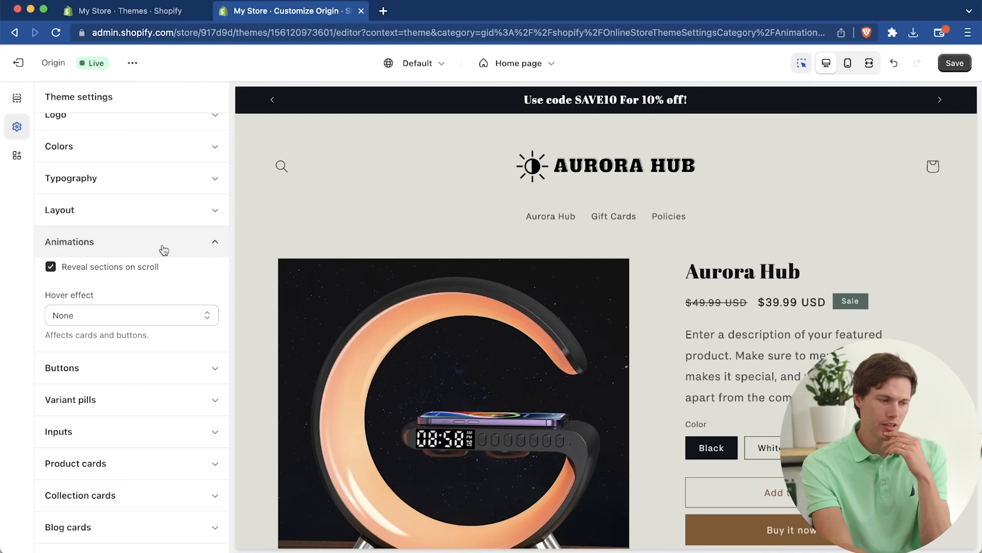
{"action": "left_click", "coordinate": [163, 249]}
Step: Set the corner radius of the theme's buttons to 8px and collapse the Buttons settings
{"action": "left_click", "coordinate": [167, 280]}
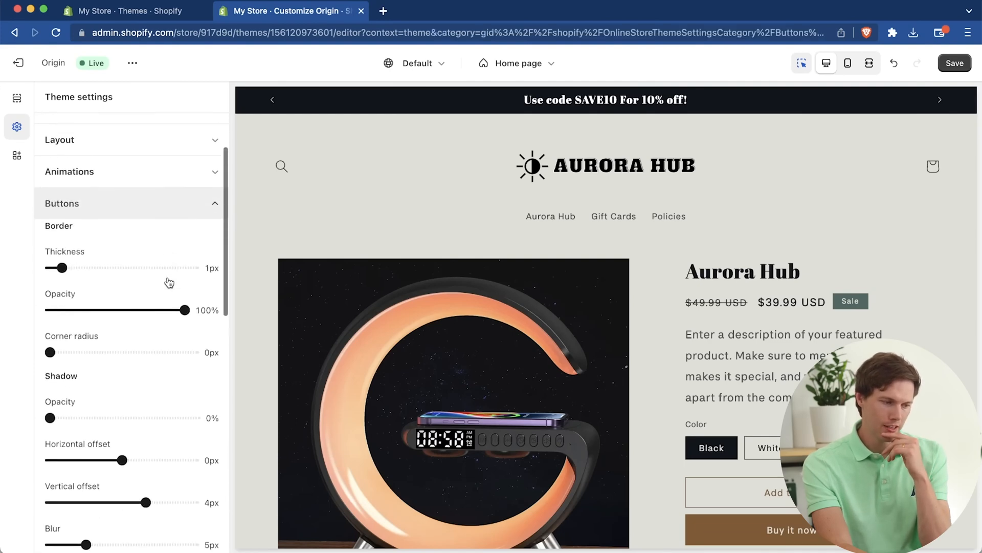
{"action": "scroll", "coordinate": [483, 373], "scroll_direction": "down", "scroll_amount": 3}
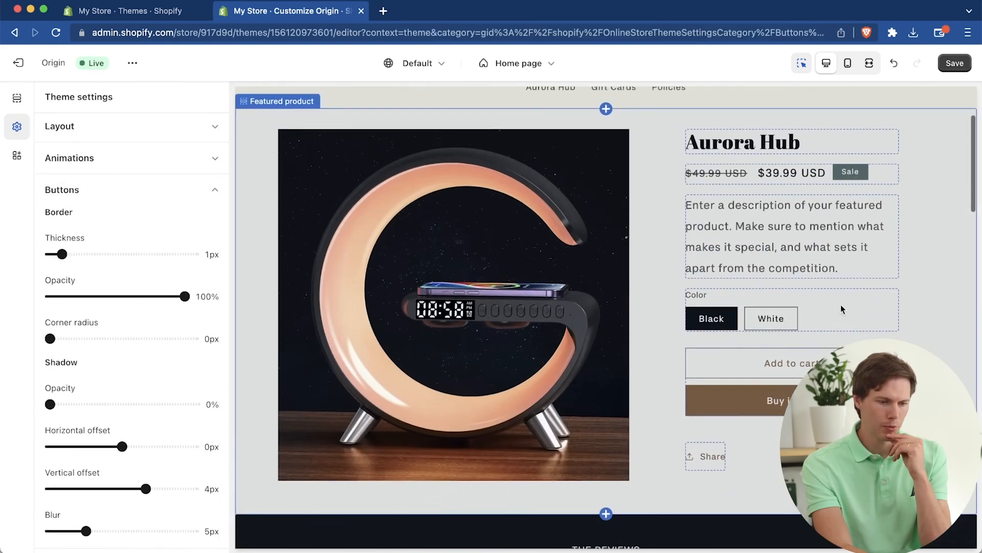
{"action": "scroll", "coordinate": [110, 327], "scroll_direction": "down", "scroll_amount": 3}
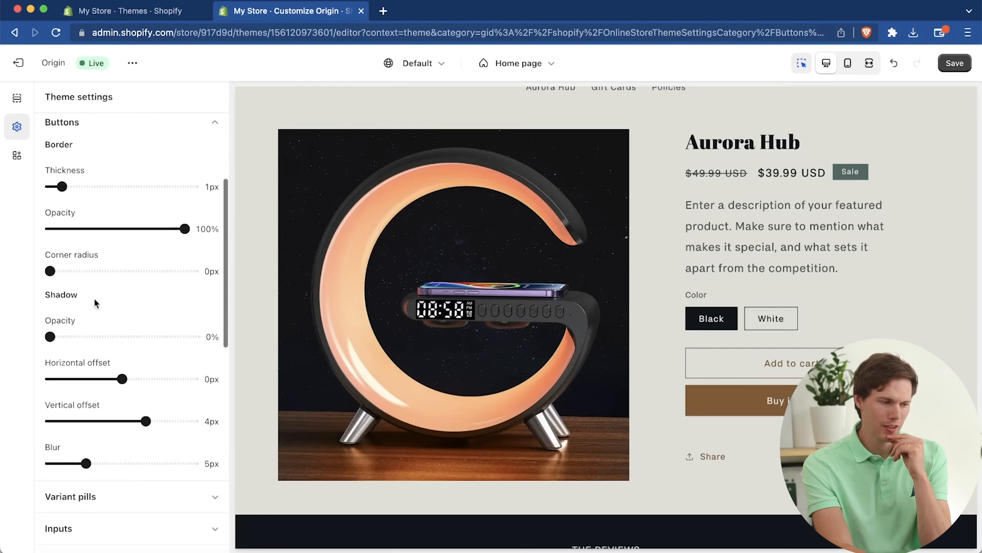
{"action": "left_click_drag", "start_coordinate": [50, 271], "coordinate": [79, 271]}
{"action": "scroll", "coordinate": [78, 271], "scroll_direction": "down", "scroll_amount": 2}
{"action": "scroll", "coordinate": [149, 322], "scroll_direction": "up", "scroll_amount": 4}
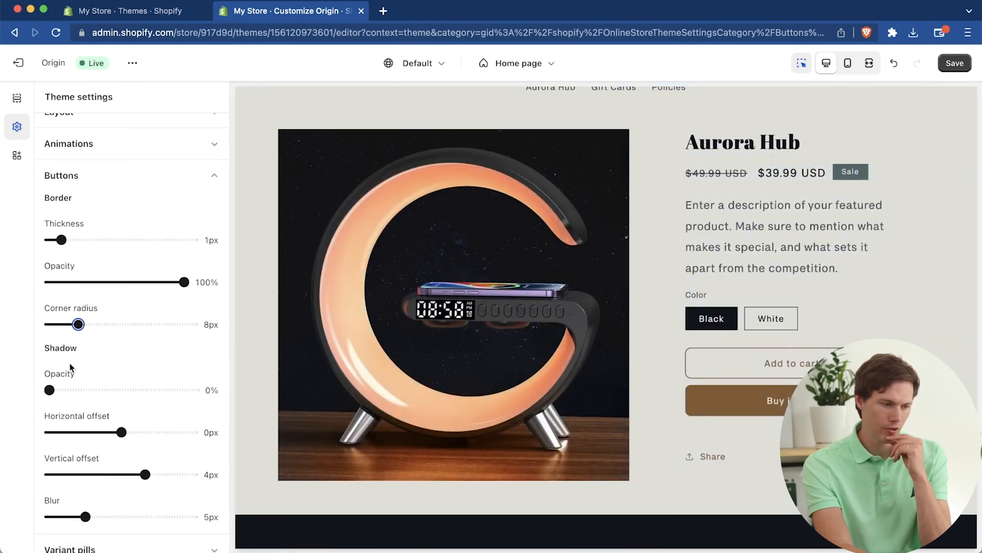
{"action": "scroll", "coordinate": [72, 368], "scroll_direction": "down", "scroll_amount": 3}
{"action": "scroll", "coordinate": [72, 368], "scroll_direction": "down", "scroll_amount": 2}
{"action": "scroll", "coordinate": [158, 298], "scroll_direction": "up", "scroll_amount": 7}
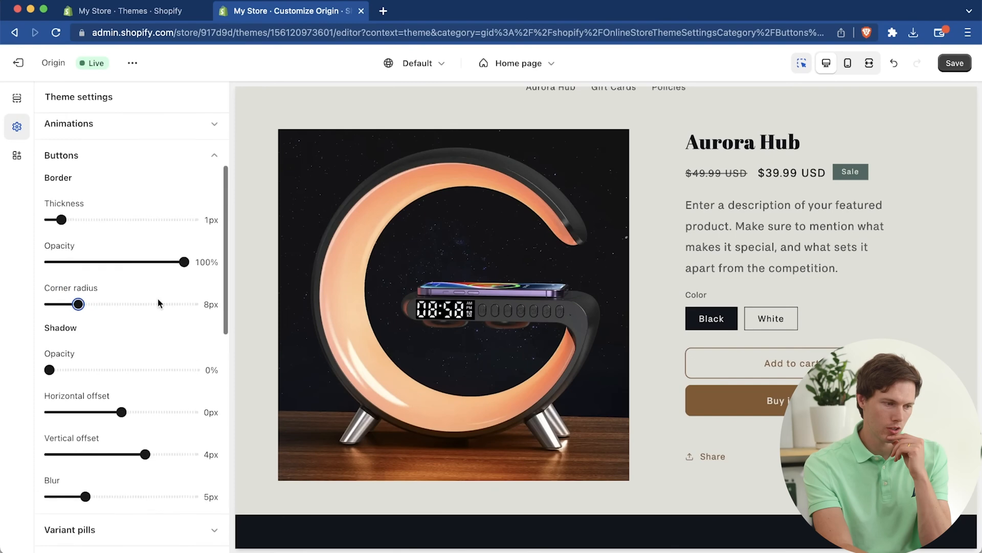
{"action": "left_click", "coordinate": [213, 221]}
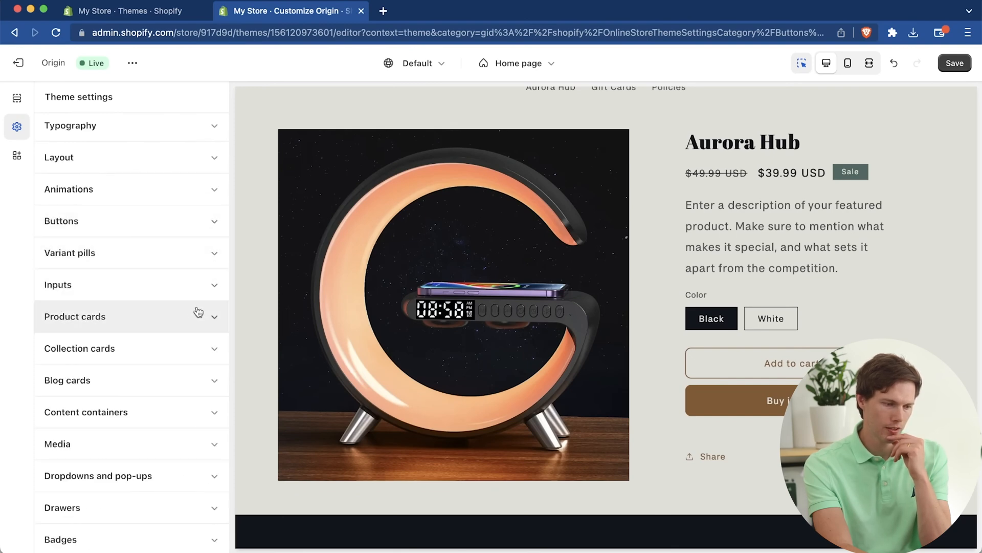
Step: Set the variant pills' corner radius to 8px and try a 25% shadow opacity before lowering it again
{"action": "left_click", "coordinate": [102, 252]}
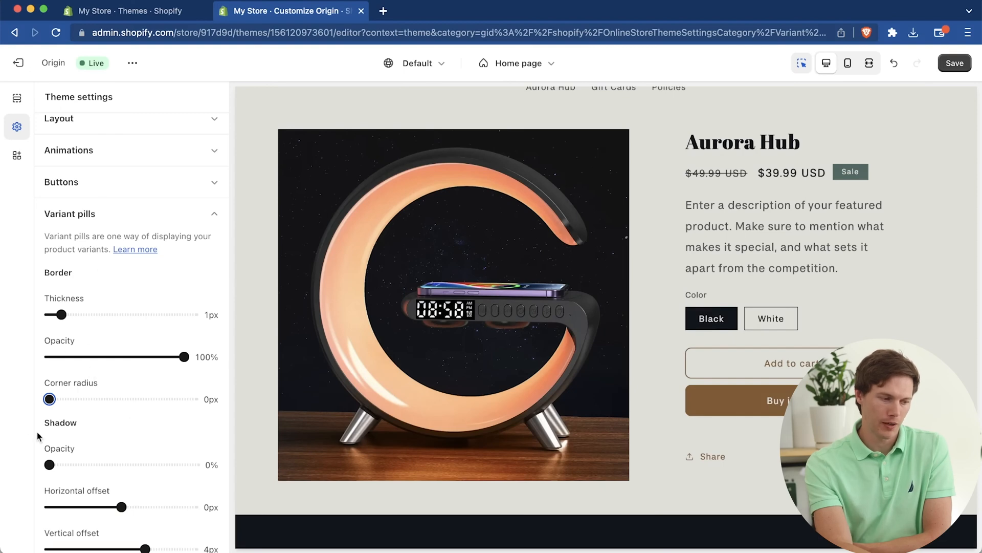
{"action": "left_click_drag", "start_coordinate": [49, 397], "coordinate": [78, 399]}
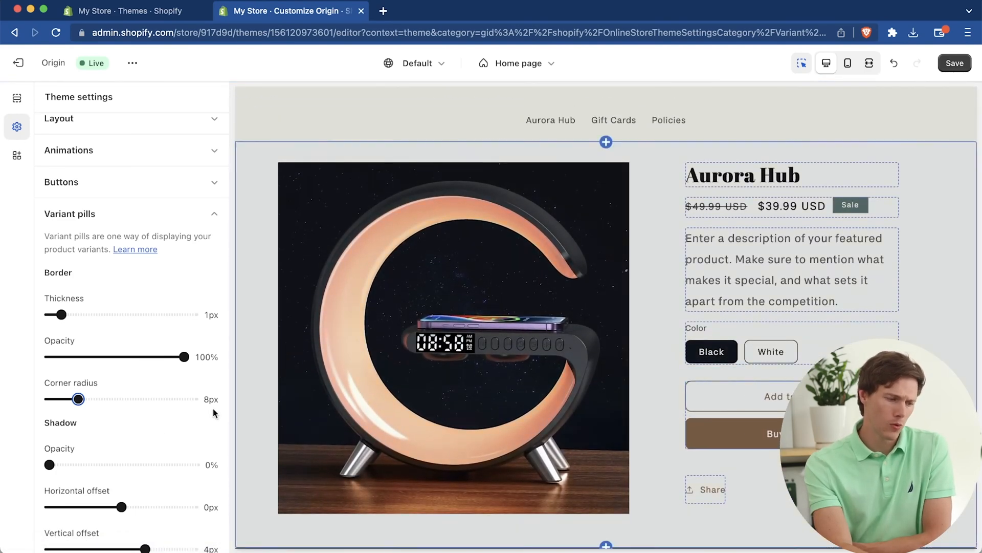
{"action": "scroll", "coordinate": [214, 413], "scroll_direction": "down", "scroll_amount": 3}
{"action": "left_click", "coordinate": [47, 332]}
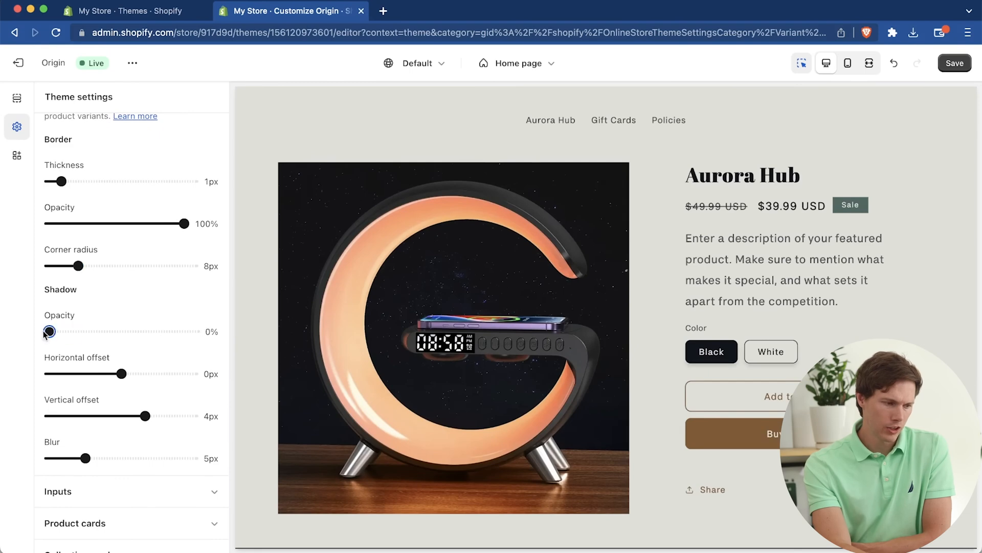
{"action": "left_click_drag", "start_coordinate": [47, 332], "coordinate": [84, 332]}
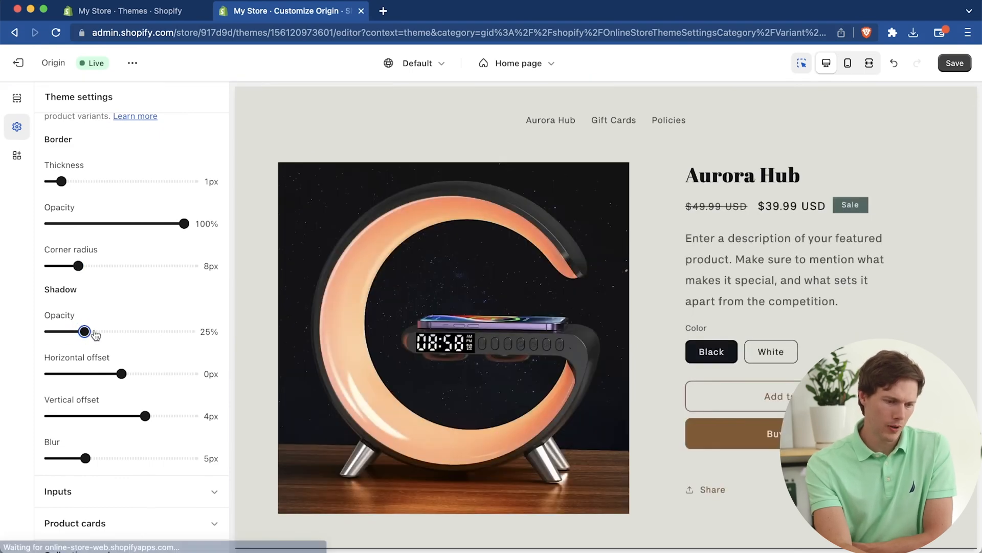
{"action": "scroll", "coordinate": [159, 358], "scroll_direction": "down", "scroll_amount": 2}
{"action": "scroll", "coordinate": [159, 360], "scroll_direction": "up", "scroll_amount": 1}
{"action": "left_click_drag", "start_coordinate": [68, 299], "coordinate": [49, 299]}
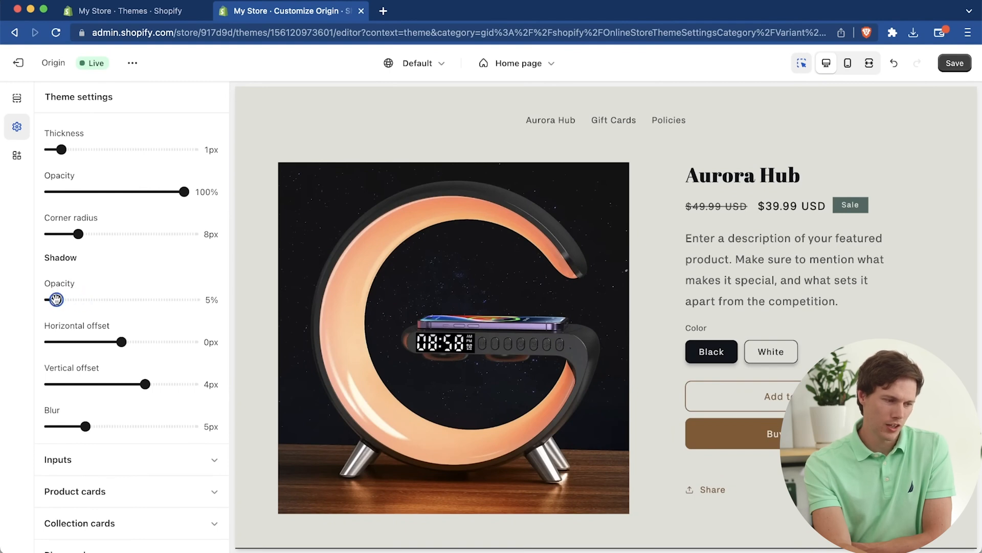
Step: Look through the Product cards settings and the remaining setting groups, and examine the Cart type and cart drawer options
{"action": "scroll", "coordinate": [121, 328], "scroll_direction": "down", "scroll_amount": 3}
{"action": "left_click", "coordinate": [122, 323]}
{"action": "scroll", "coordinate": [148, 326], "scroll_direction": "down", "scroll_amount": 2}
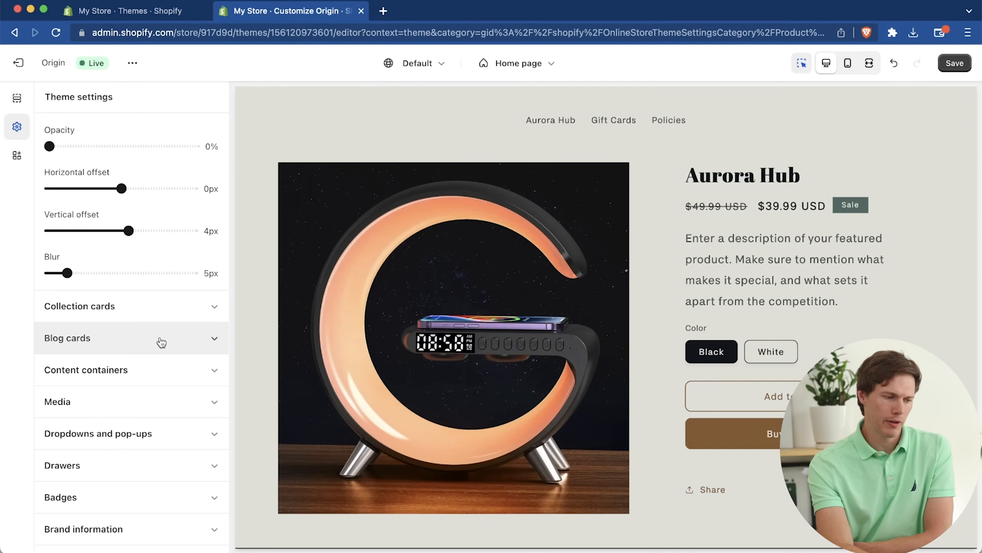
{"action": "scroll", "coordinate": [156, 370], "scroll_direction": "down", "scroll_amount": 2}
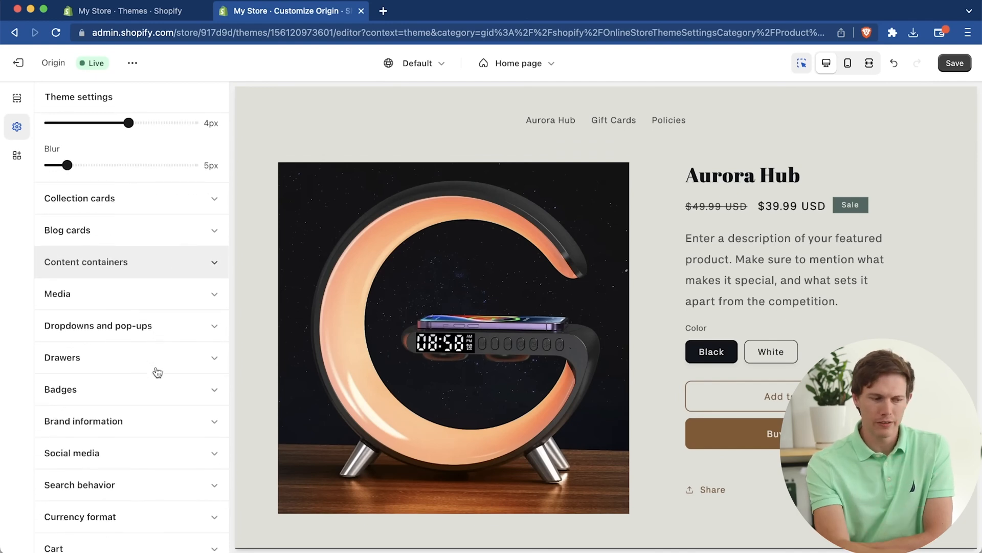
{"action": "scroll", "coordinate": [157, 372], "scroll_direction": "down", "scroll_amount": 2}
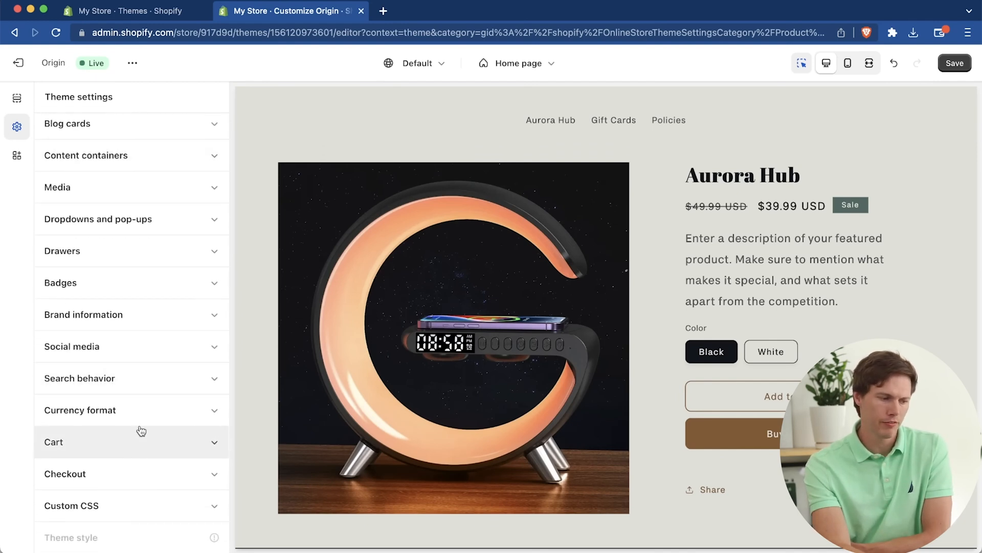
{"action": "left_click", "coordinate": [117, 449]}
{"action": "scroll", "coordinate": [117, 449], "scroll_direction": "down", "scroll_amount": 3}
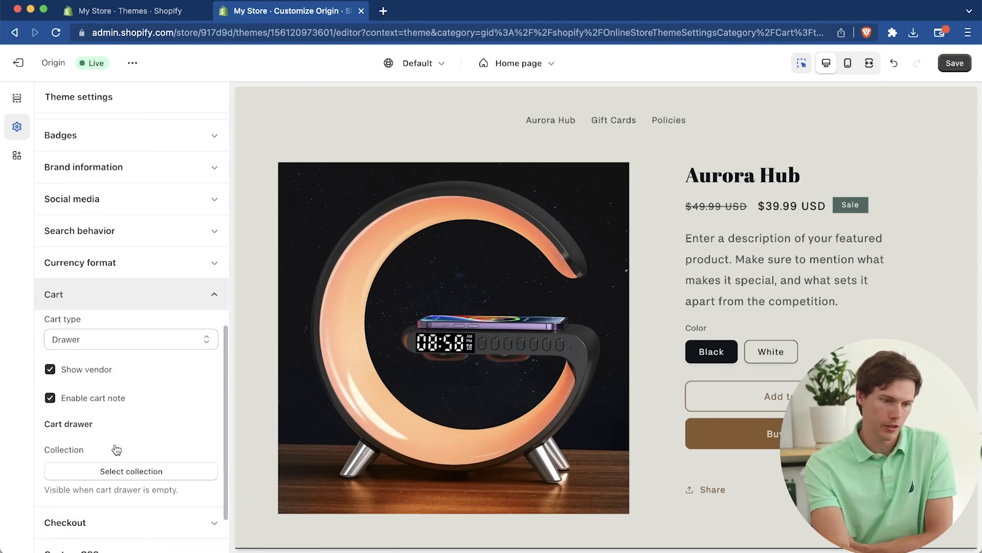
{"action": "scroll", "coordinate": [631, 303], "scroll_direction": "up", "scroll_amount": 2}
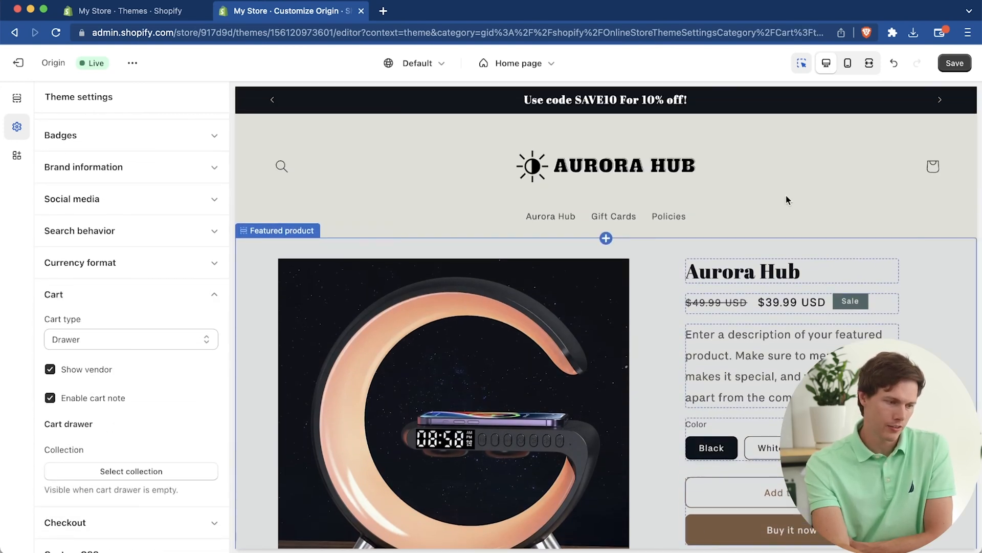
{"action": "scroll", "coordinate": [112, 389], "scroll_direction": "down", "scroll_amount": 2}
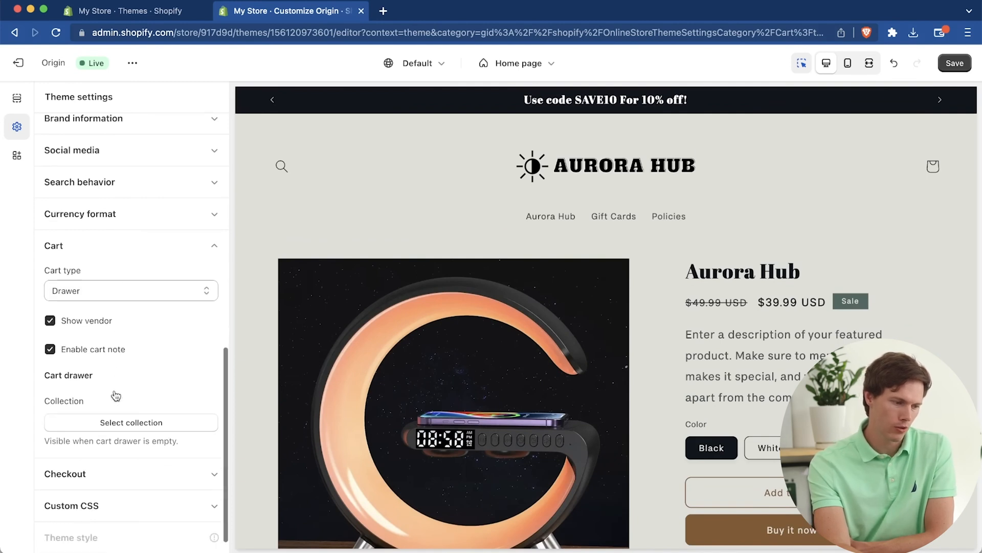
Step: Examine the Checkout branding options for the banner, logo, main content area and order summary, and return to the settings list
{"action": "left_click", "coordinate": [133, 474]}
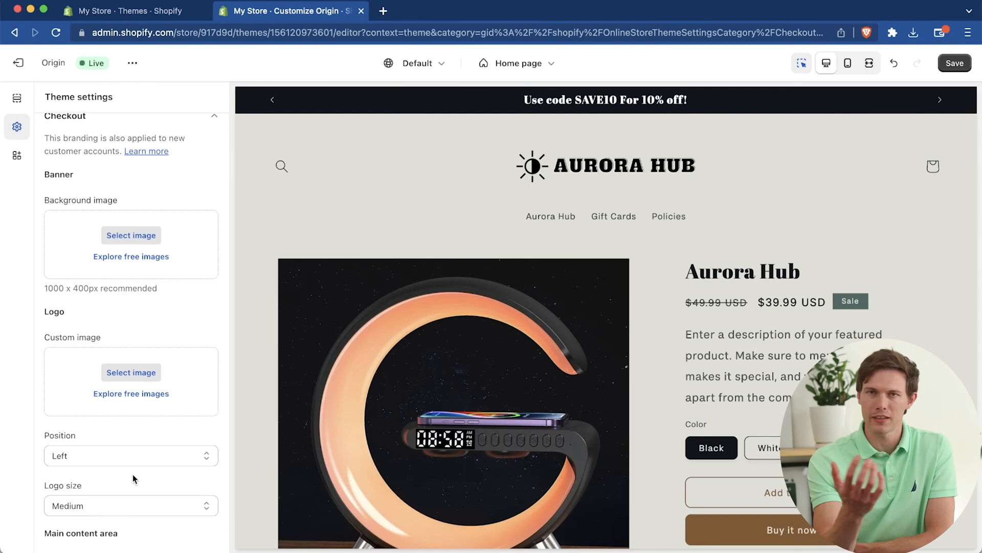
{"action": "scroll", "coordinate": [133, 474], "scroll_direction": "down", "scroll_amount": 10}
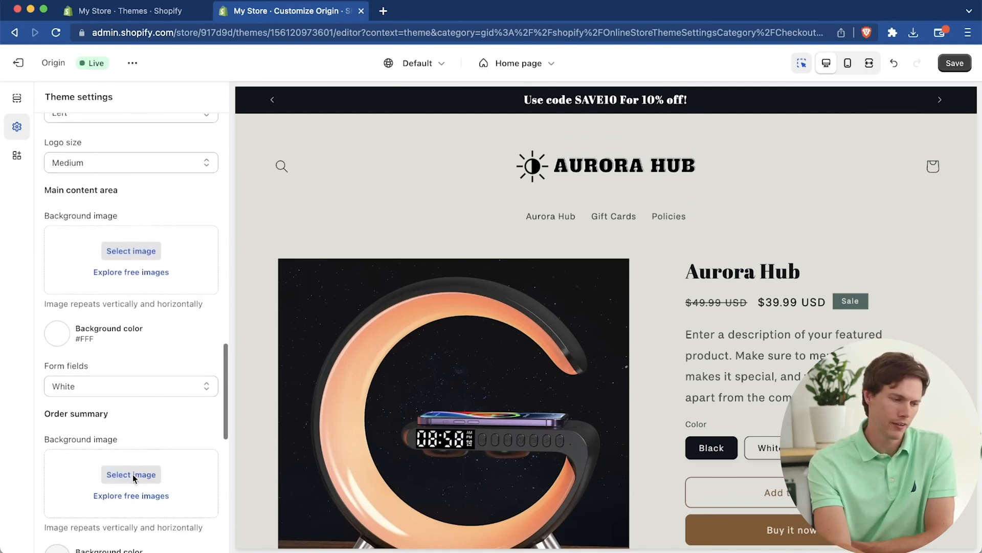
{"action": "scroll", "coordinate": [133, 473], "scroll_direction": "down", "scroll_amount": 5}
{"action": "scroll", "coordinate": [133, 474], "scroll_direction": "up", "scroll_amount": 15}
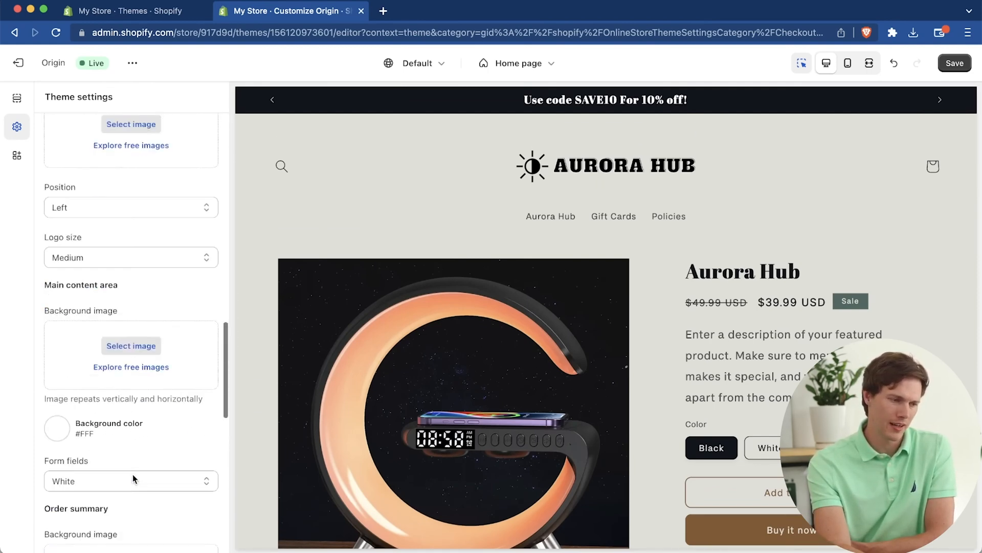
{"action": "scroll", "coordinate": [133, 475], "scroll_direction": "up", "scroll_amount": 8}
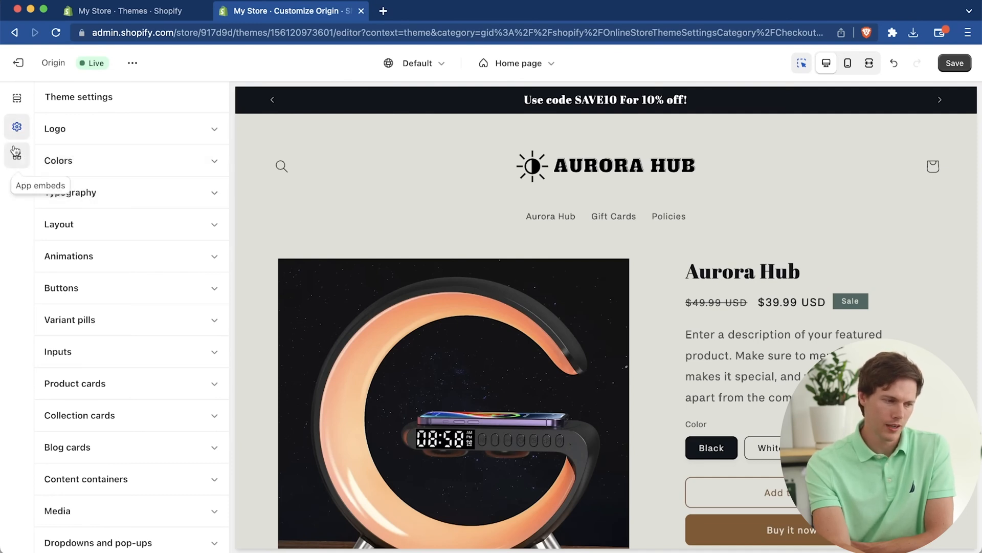
Step: Save the Origin theme customizations, check the home page preview, and exit the theme editor
{"action": "left_click", "coordinate": [955, 62]}
{"action": "scroll", "coordinate": [635, 309], "scroll_direction": "down", "scroll_amount": 10}
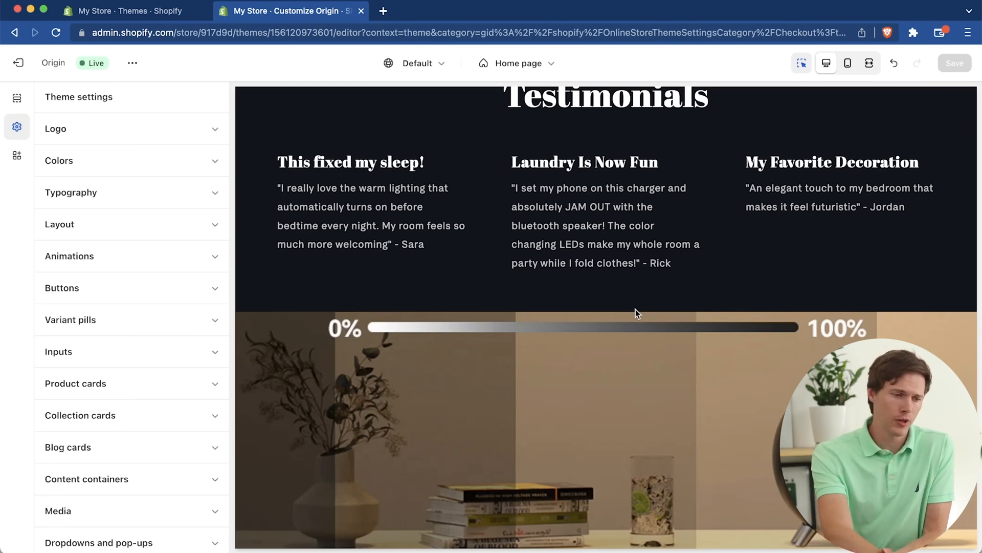
{"action": "scroll", "coordinate": [636, 309], "scroll_direction": "up", "scroll_amount": 15}
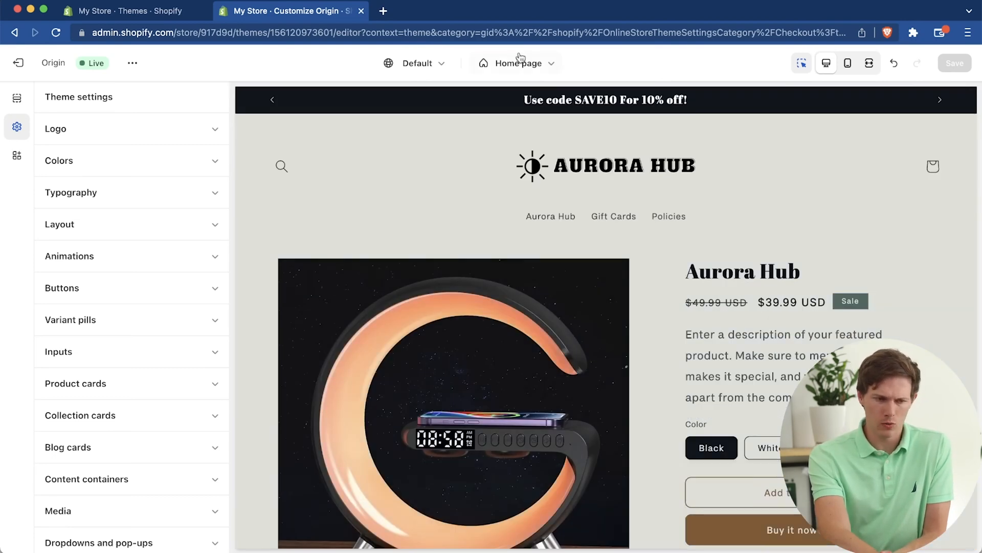
{"action": "left_click", "coordinate": [18, 63]}
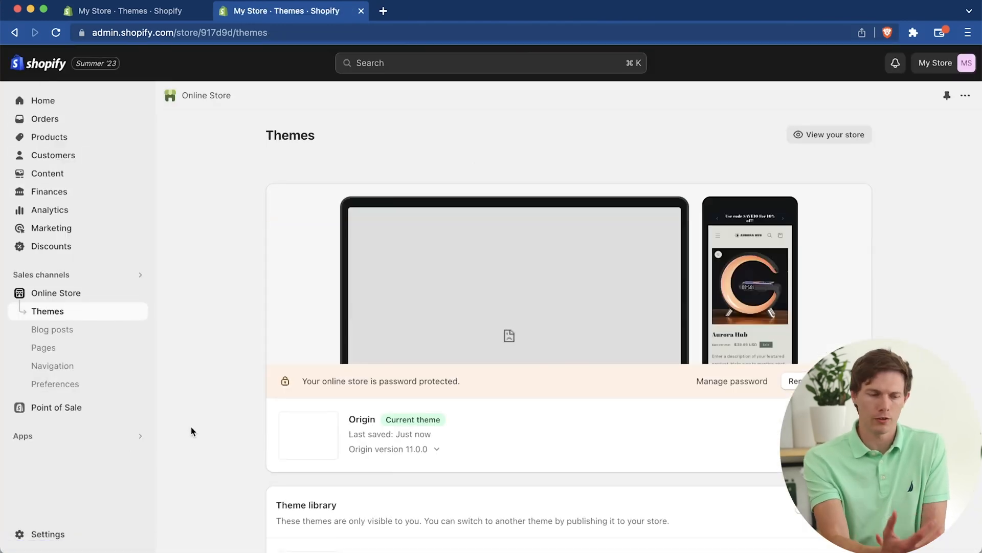
Step: In the store details settings, rename the store to begin with "Aurora Hub Premium Phone", keep Eastern Time (US & Canada) as time zone, and save
{"action": "left_click", "coordinate": [45, 532]}
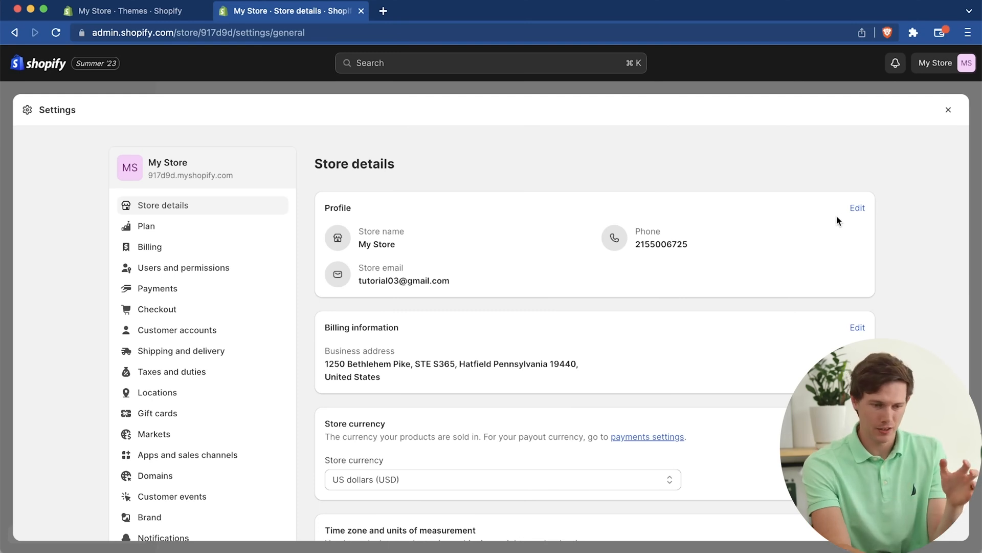
{"action": "left_click", "coordinate": [857, 207]}
{"action": "left_click", "coordinate": [471, 255]}
{"action": "key", "text": "super+a"}
{"action": "scroll", "coordinate": [512, 253], "scroll_direction": "down", "scroll_amount": 15}
{"action": "left_click", "coordinate": [508, 227]}
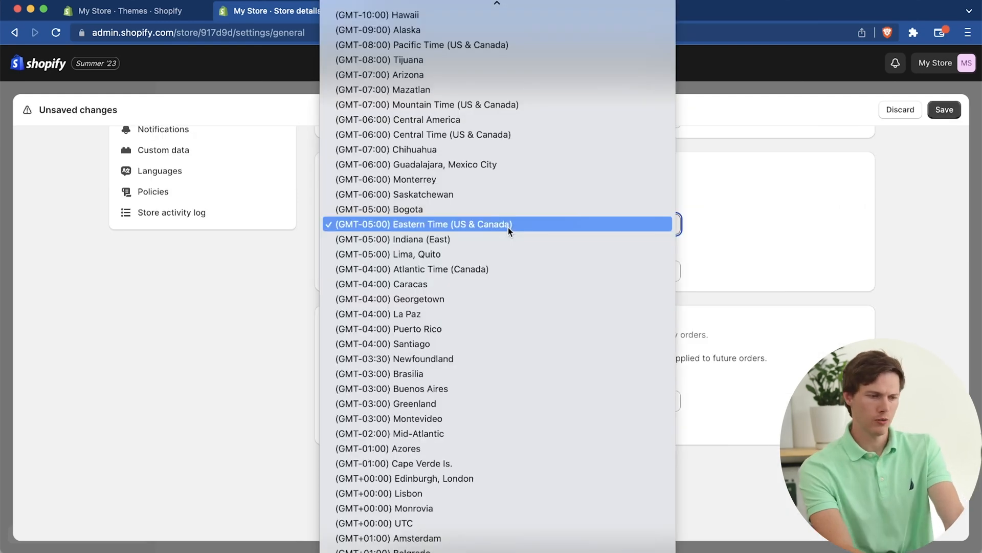
{"action": "left_click", "coordinate": [508, 227]}
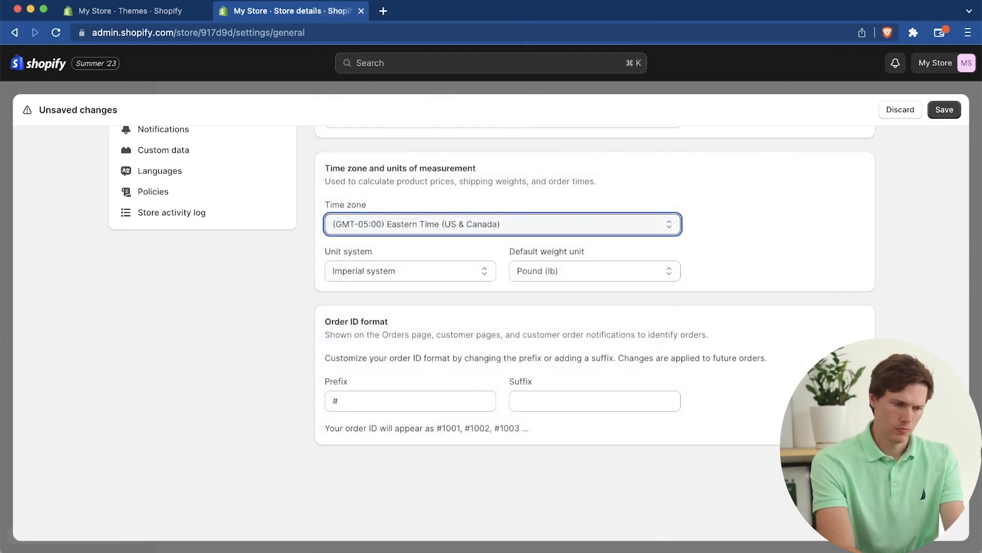
{"action": "left_click", "coordinate": [944, 109]}
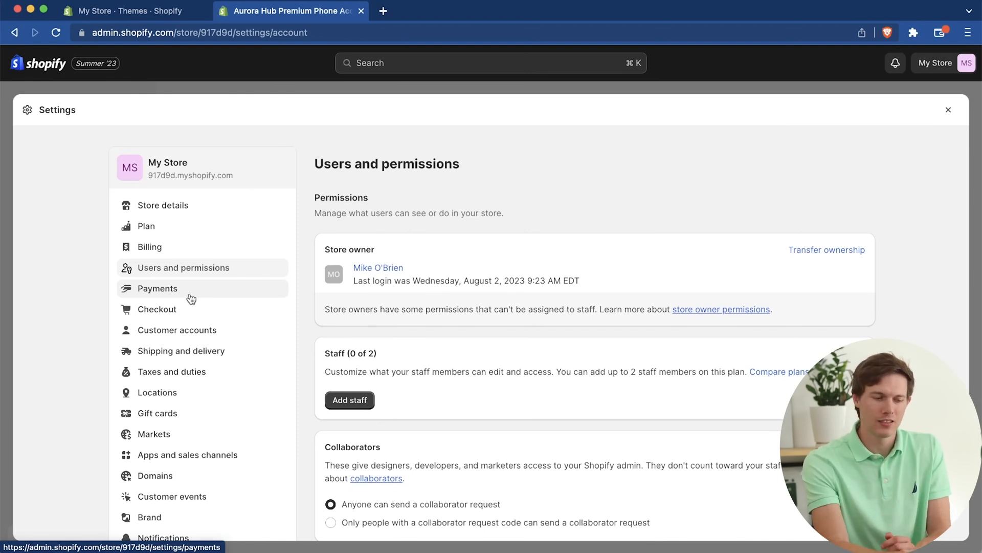
Step: Examine the Users and permissions settings and the Payments page's providers, transaction fees and manual payment options
{"action": "scroll", "coordinate": [390, 388], "scroll_direction": "down", "scroll_amount": 1}
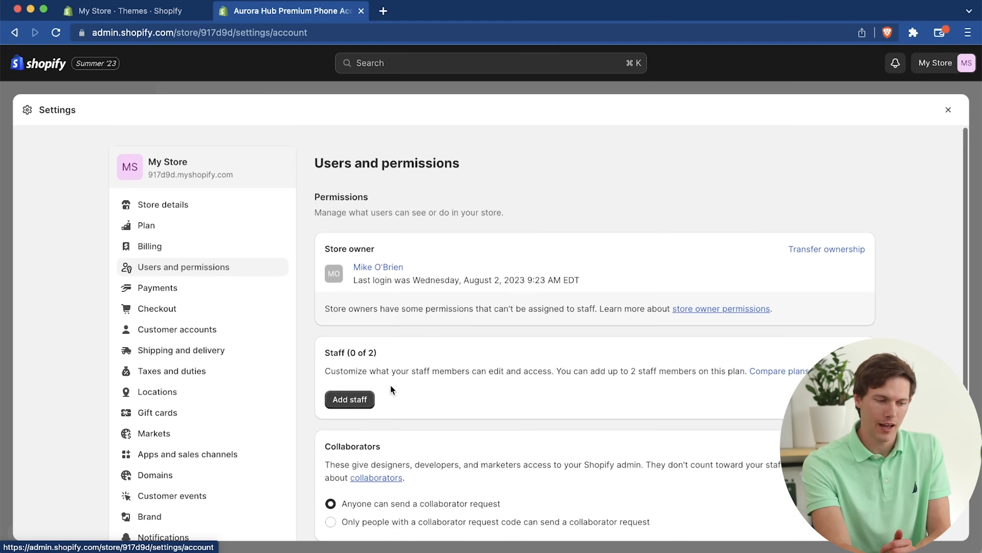
{"action": "left_click", "coordinate": [215, 287]}
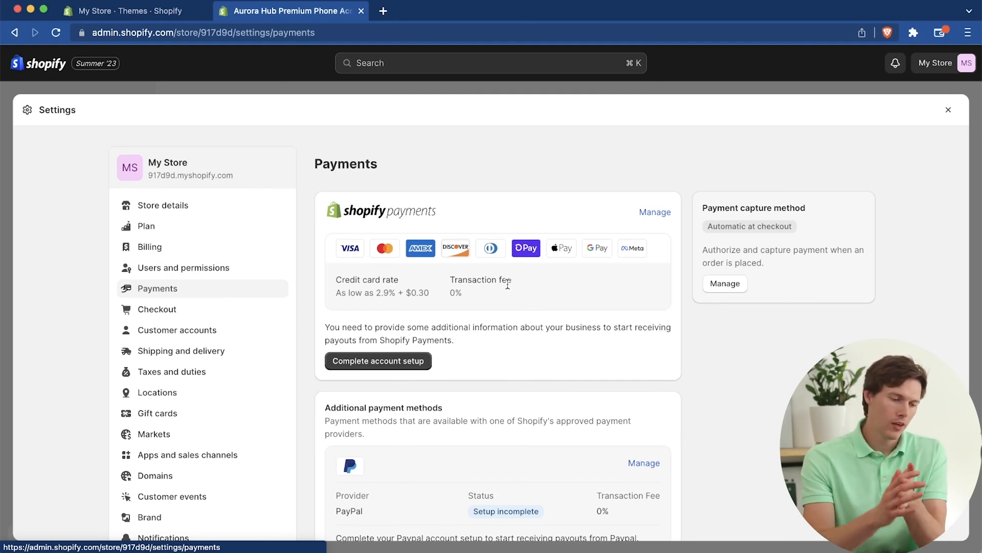
{"action": "scroll", "coordinate": [508, 285], "scroll_direction": "down", "scroll_amount": 9}
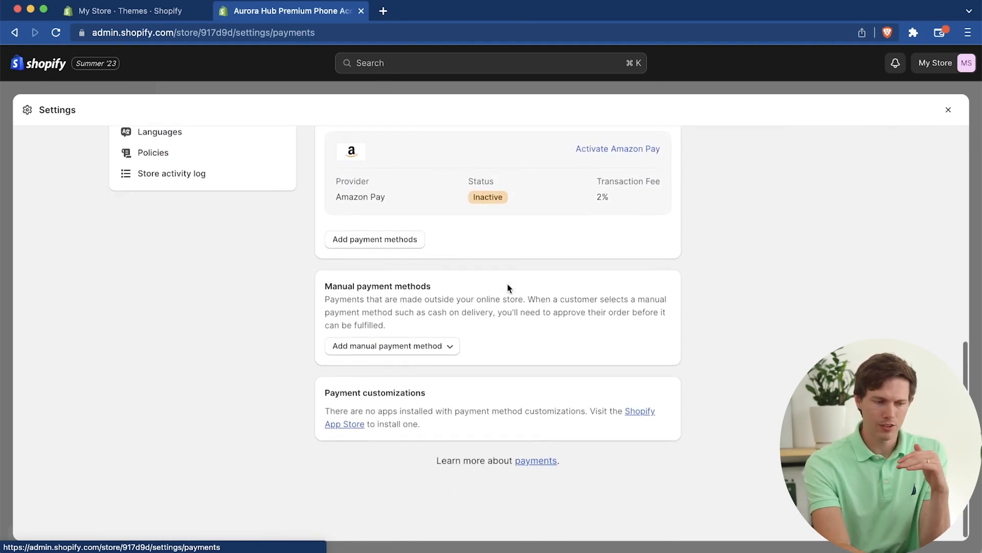
{"action": "scroll", "coordinate": [507, 284], "scroll_direction": "up", "scroll_amount": 5}
{"action": "scroll", "coordinate": [508, 288], "scroll_direction": "up", "scroll_amount": 4}
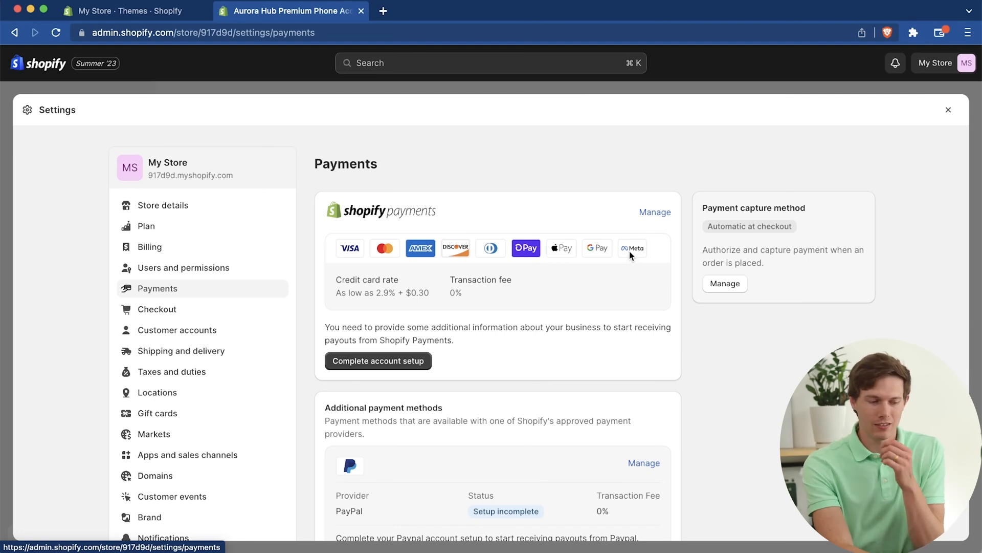
{"action": "scroll", "coordinate": [631, 260], "scroll_direction": "down", "scroll_amount": 3}
{"action": "scroll", "coordinate": [718, 321], "scroll_direction": "down", "scroll_amount": 2}
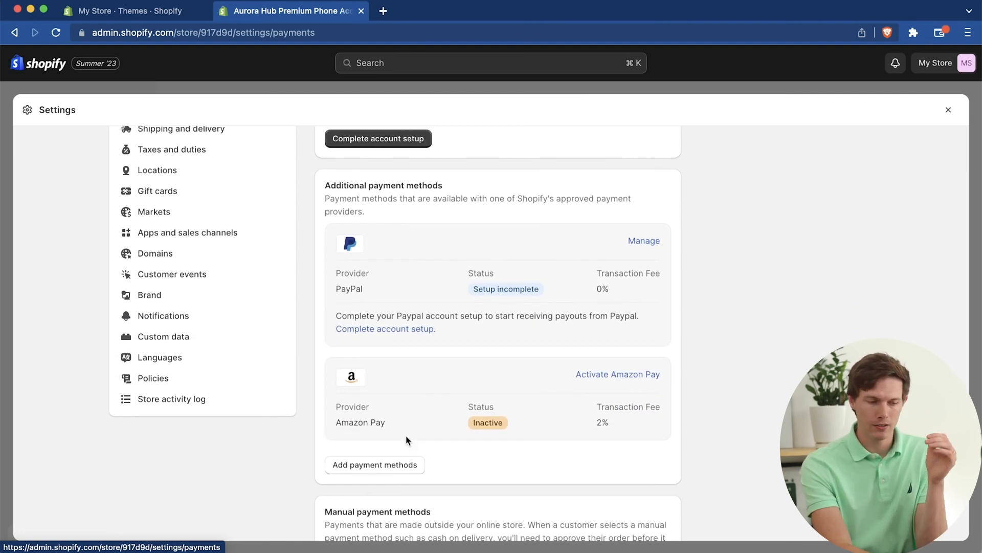
{"action": "scroll", "coordinate": [377, 422], "scroll_direction": "down", "scroll_amount": 3}
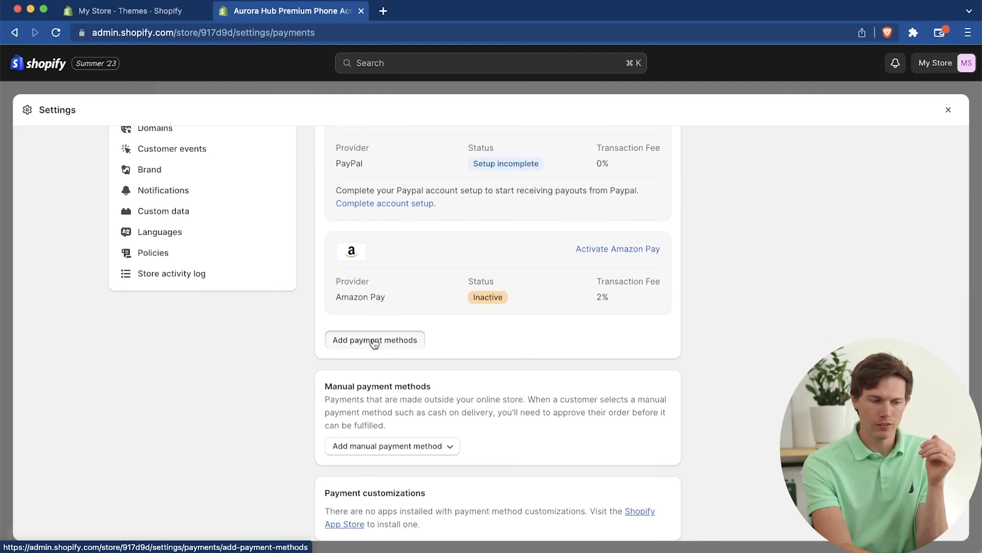
Step: Look at the searches by provider and by payment method for adding payment methods, and return to Payments
{"action": "left_click", "coordinate": [374, 339]}
{"action": "left_click", "coordinate": [574, 219]}
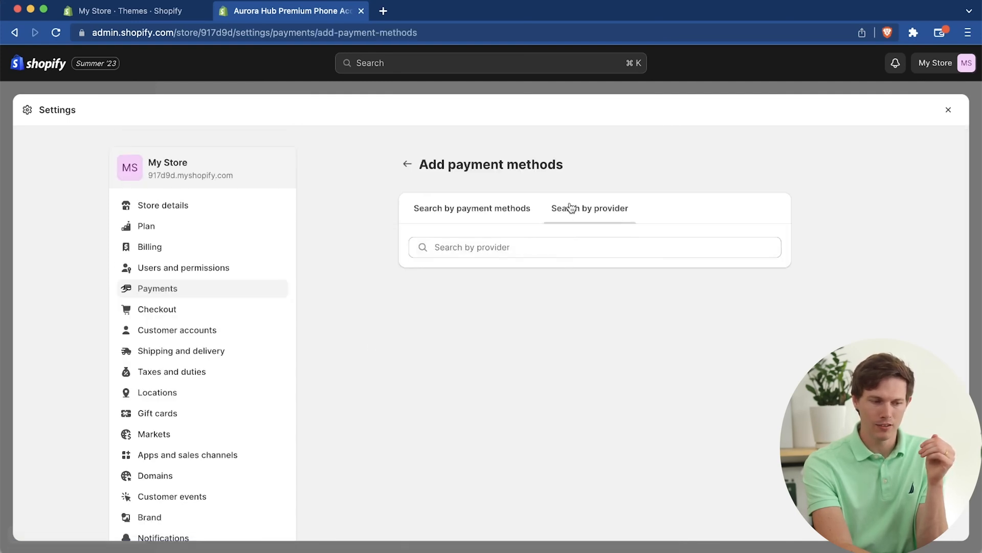
{"action": "left_click", "coordinate": [467, 213]}
{"action": "left_click", "coordinate": [405, 167]}
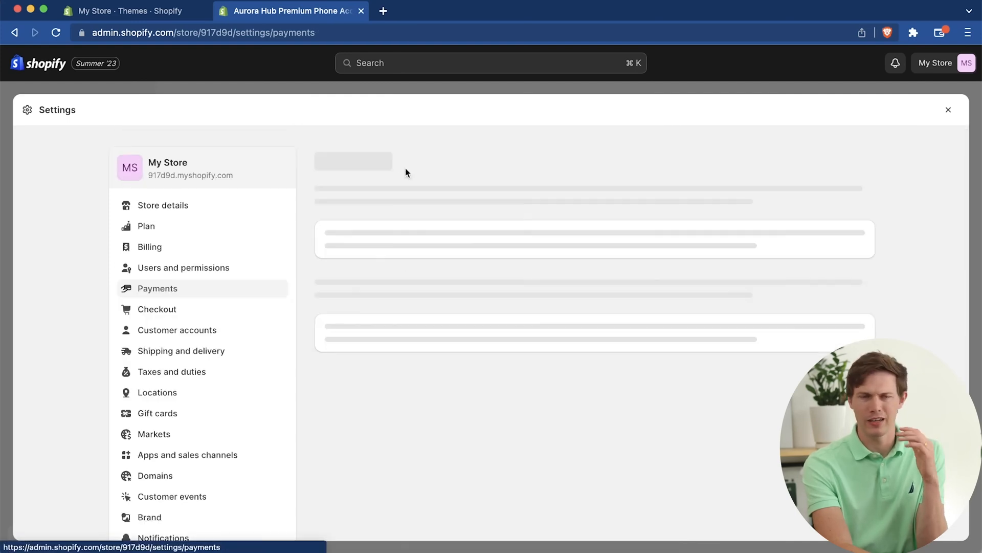
Step: Review the additional and manual payment methods, examine the PayPal Express Checkout details, and return to Payments
{"action": "scroll", "coordinate": [514, 362], "scroll_direction": "down", "scroll_amount": 1}
{"action": "scroll", "coordinate": [514, 362], "scroll_direction": "down", "scroll_amount": 8}
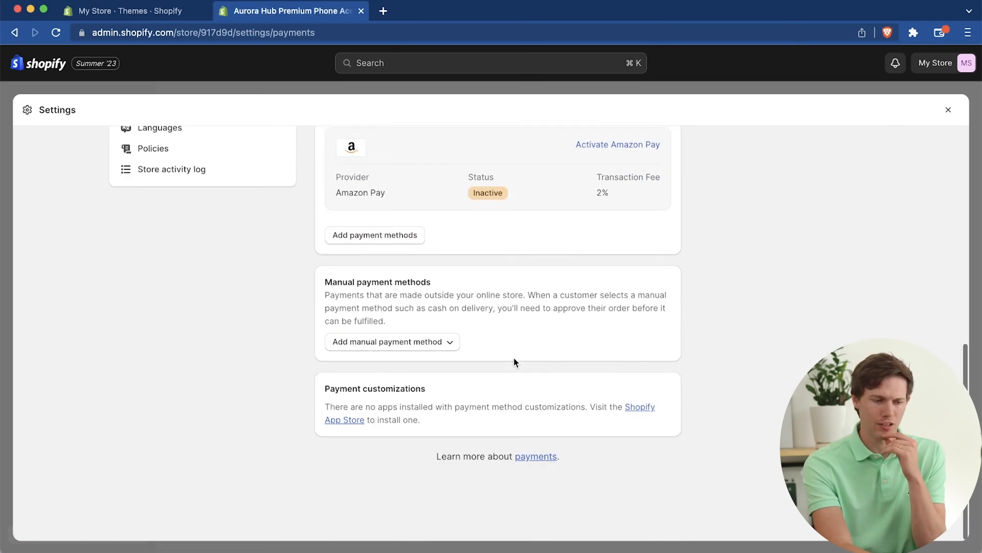
{"action": "scroll", "coordinate": [488, 304], "scroll_direction": "up", "scroll_amount": 1}
{"action": "scroll", "coordinate": [488, 304], "scroll_direction": "up", "scroll_amount": 5}
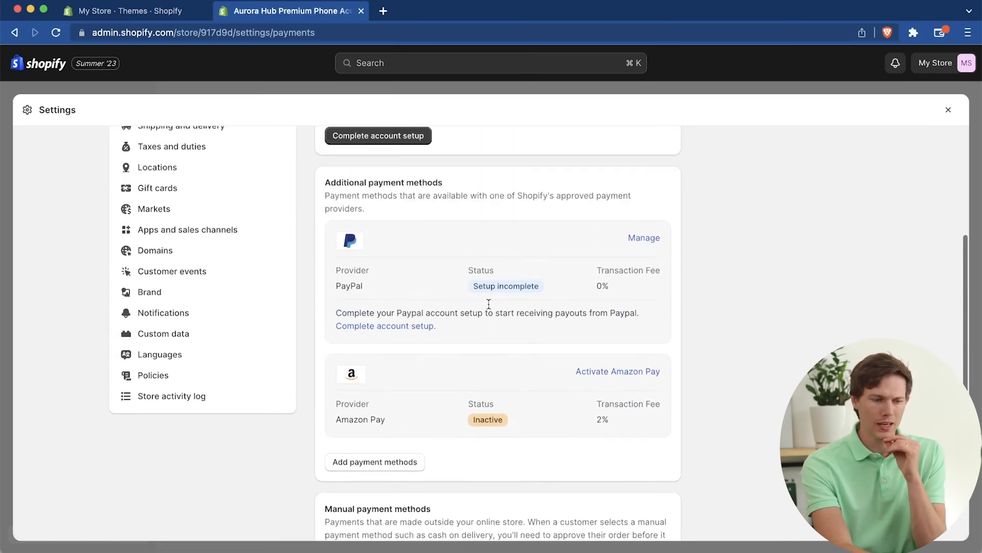
{"action": "scroll", "coordinate": [566, 338], "scroll_direction": "down", "scroll_amount": 2}
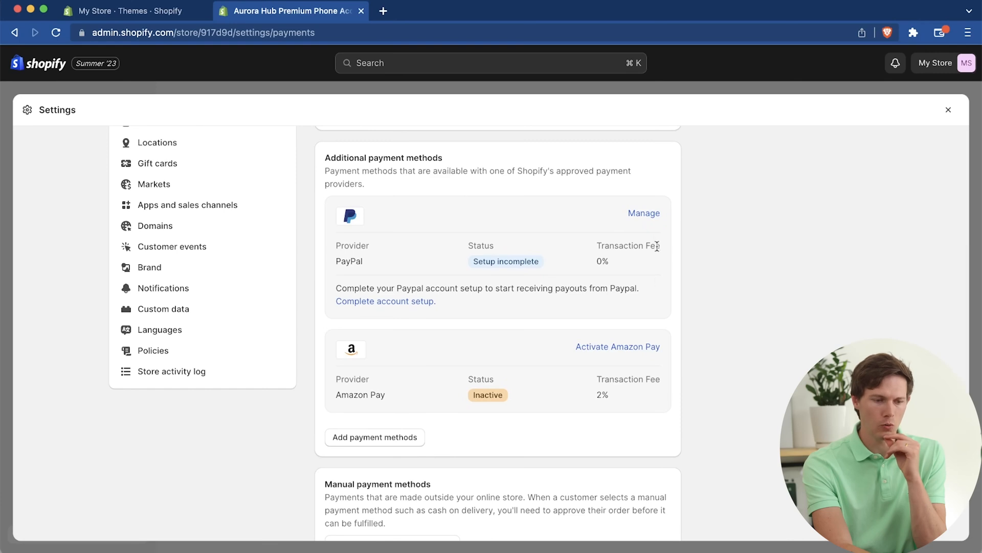
{"action": "left_click", "coordinate": [644, 215]}
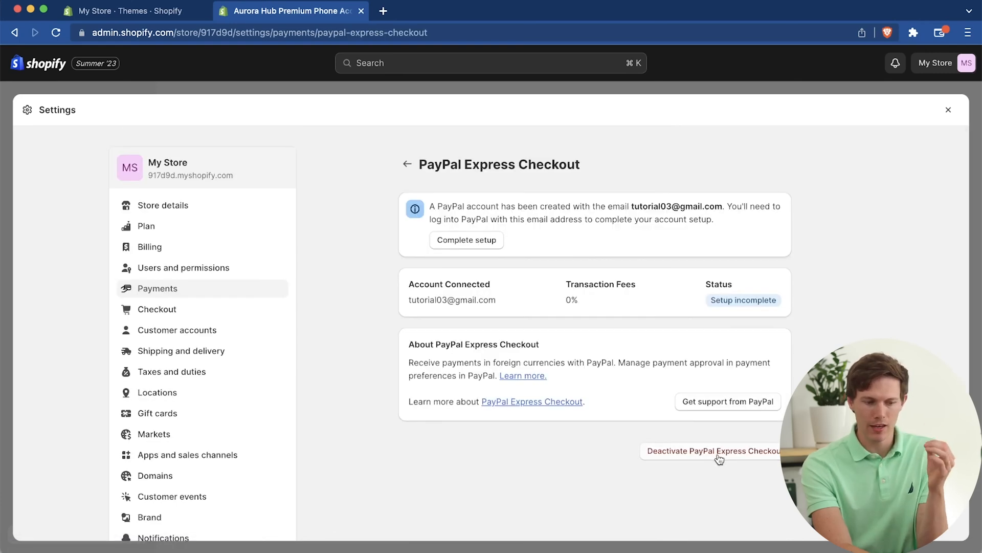
{"action": "left_click", "coordinate": [408, 164]}
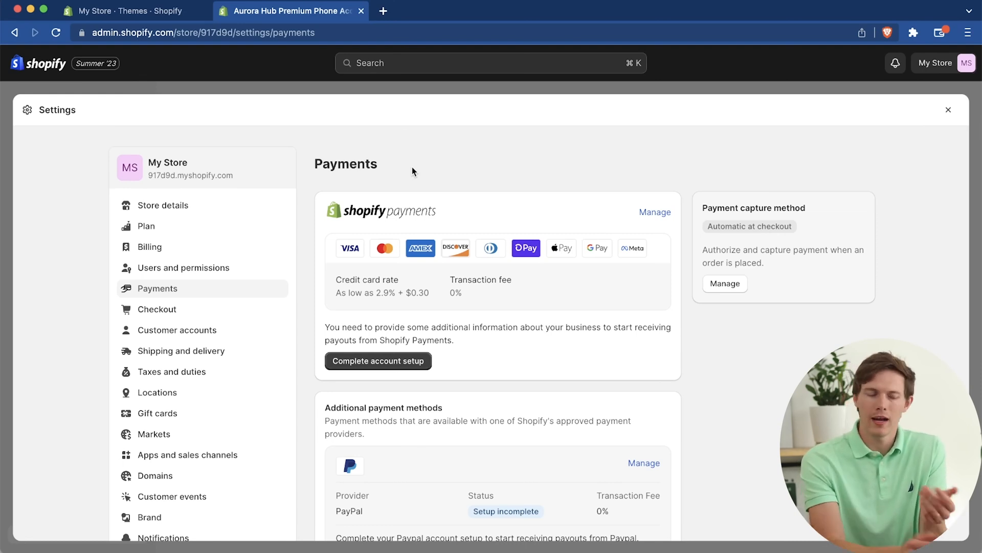
Step: Open the Shopify Payments account setup and examine the business, personal, product and customer billing statement fields, including the statement descriptor
{"action": "scroll", "coordinate": [638, 377], "scroll_direction": "down", "scroll_amount": 2}
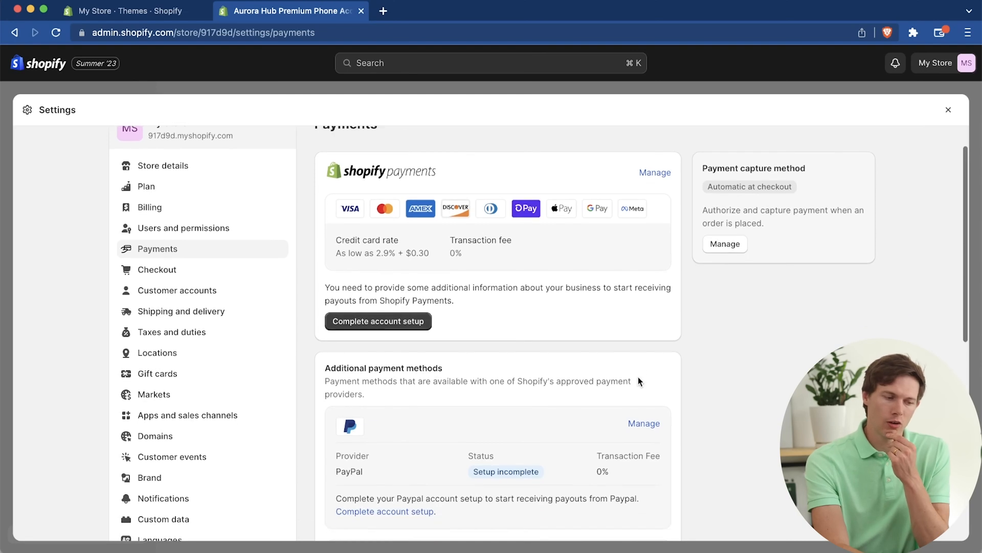
{"action": "left_click", "coordinate": [392, 324]}
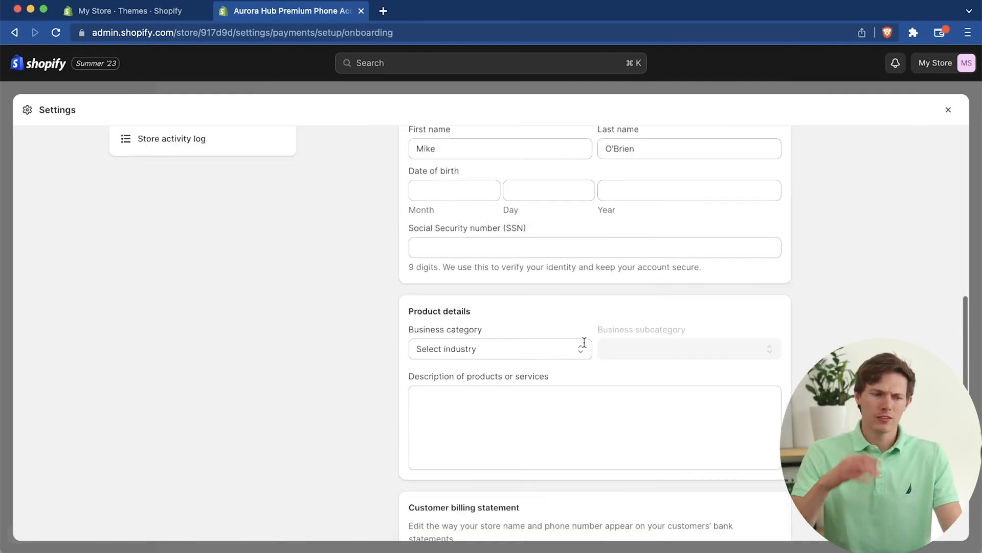
{"action": "scroll", "coordinate": [573, 307], "scroll_direction": "up", "scroll_amount": 6}
{"action": "scroll", "coordinate": [573, 326], "scroll_direction": "up", "scroll_amount": 1}
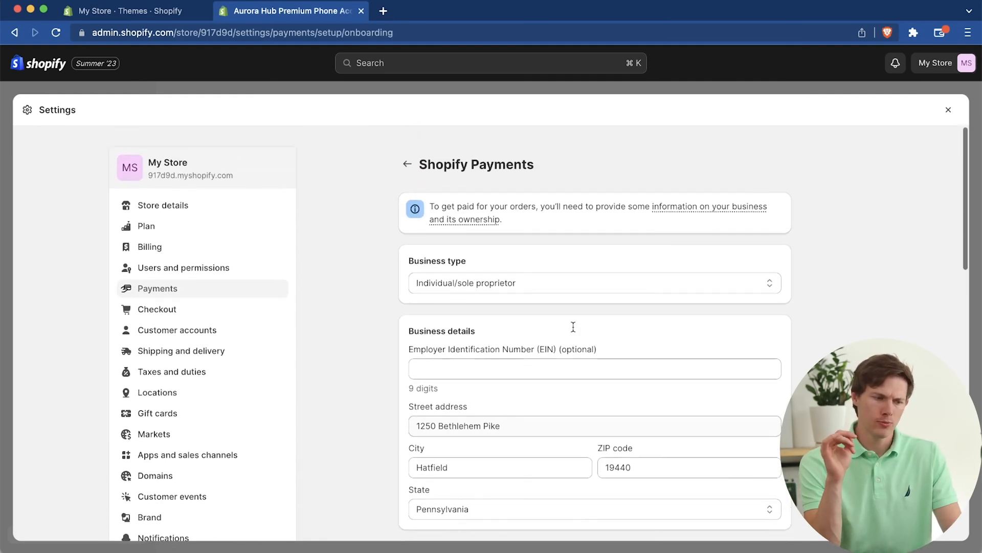
{"action": "scroll", "coordinate": [573, 326], "scroll_direction": "down", "scroll_amount": 2}
{"action": "scroll", "coordinate": [573, 327], "scroll_direction": "down", "scroll_amount": 10}
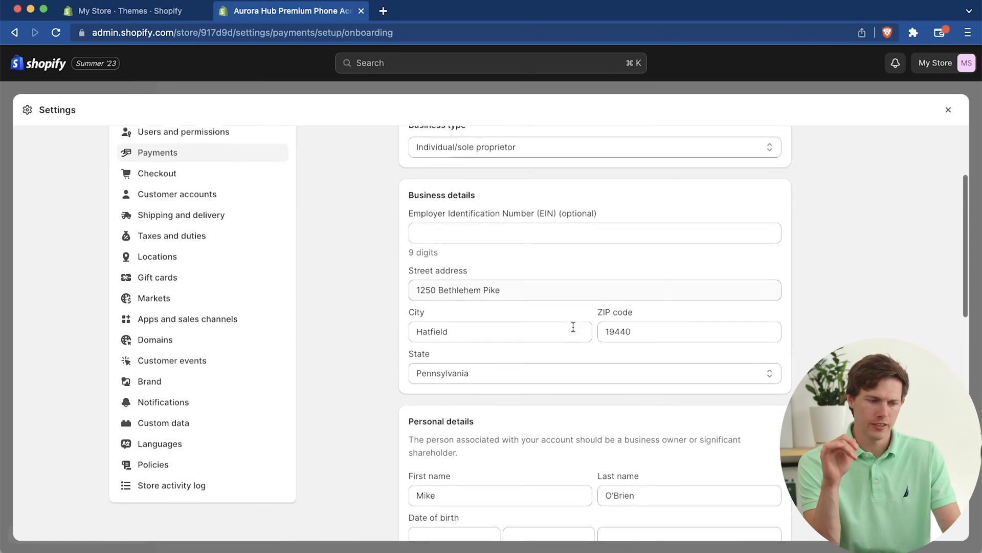
{"action": "scroll", "coordinate": [573, 326], "scroll_direction": "down", "scroll_amount": 3}
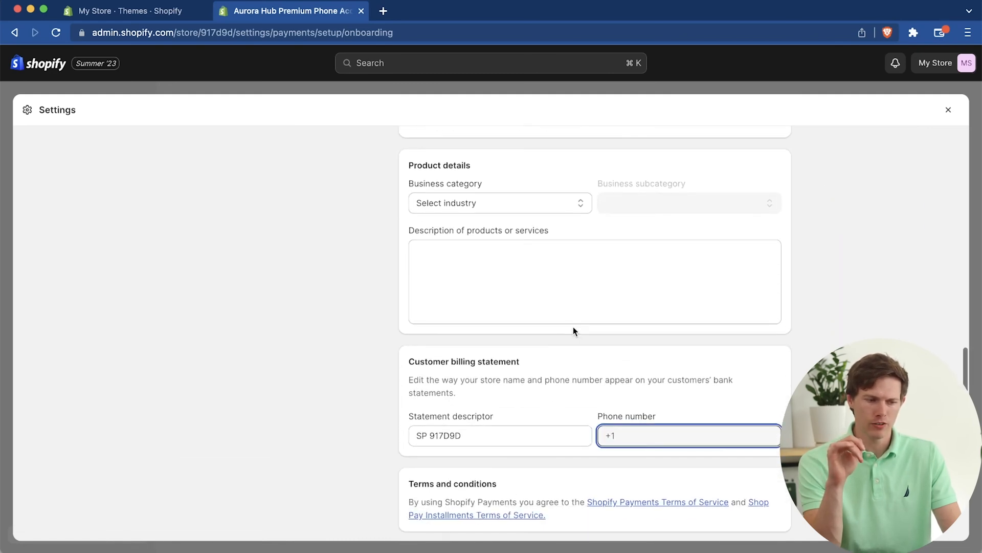
{"action": "left_click", "coordinate": [486, 395]}
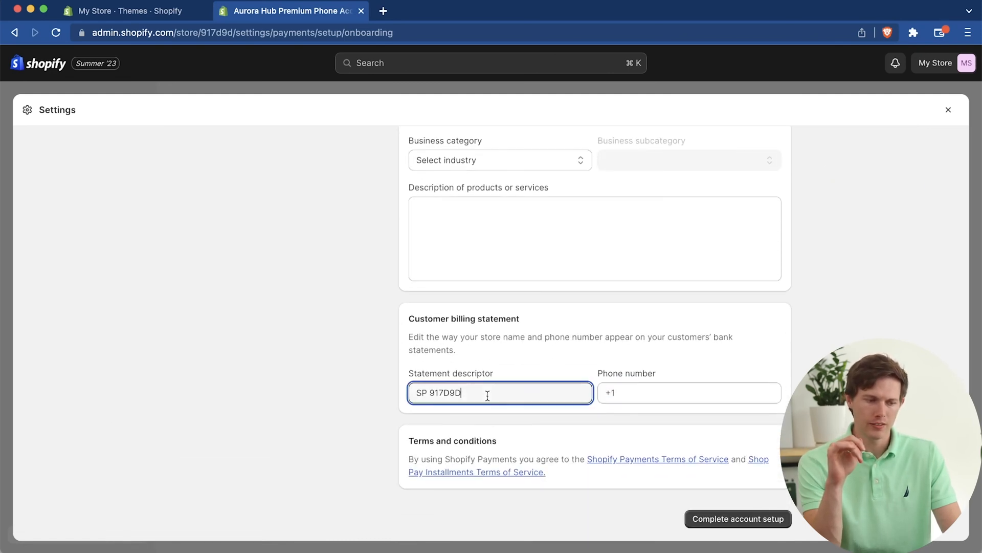
{"action": "key", "text": "super+a"}
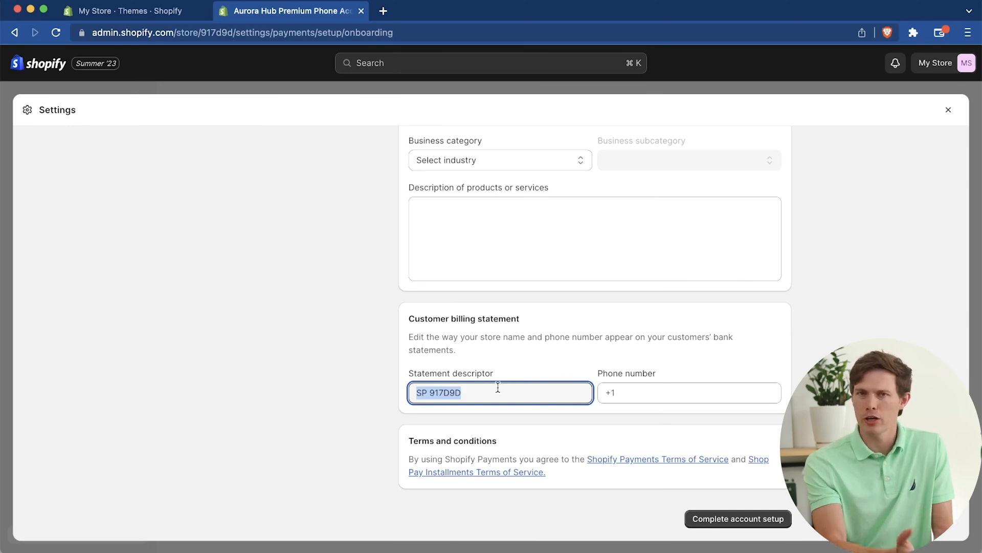
Step: In the Checkout settings, make the email marketing sign-up preselected for customers
{"action": "scroll", "coordinate": [498, 387], "scroll_direction": "up", "scroll_amount": 15}
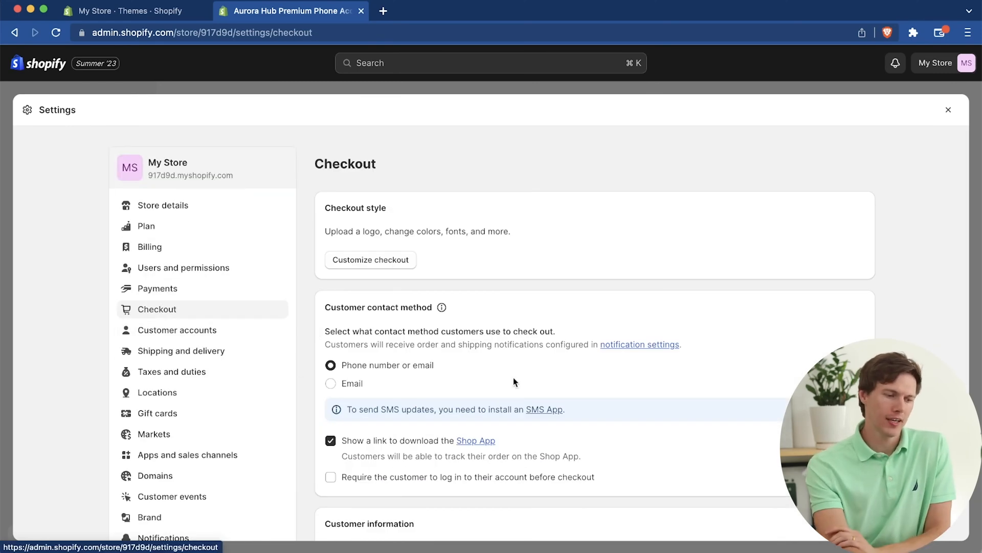
{"action": "scroll", "coordinate": [514, 379], "scroll_direction": "down", "scroll_amount": 8}
{"action": "scroll", "coordinate": [514, 381], "scroll_direction": "down", "scroll_amount": 4}
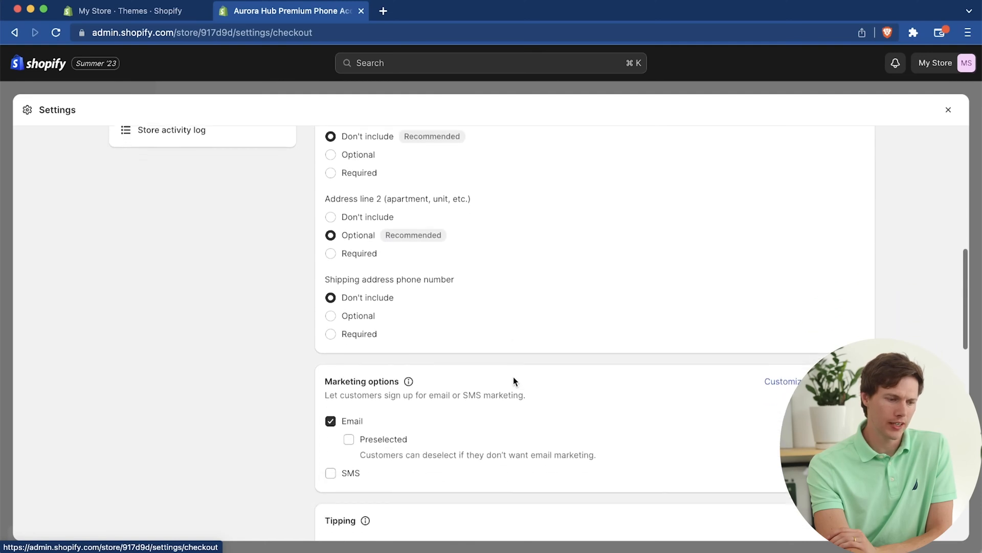
{"action": "left_click", "coordinate": [349, 335]}
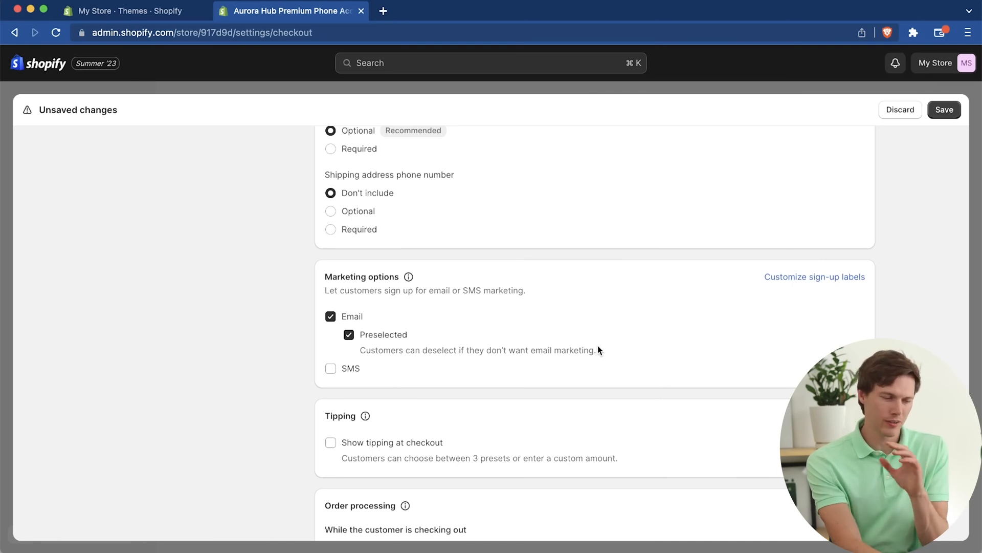
Step: Review the checkout's tipping, order processing, customer contact method and customer information options
{"action": "scroll", "coordinate": [597, 350], "scroll_direction": "down", "scroll_amount": 4}
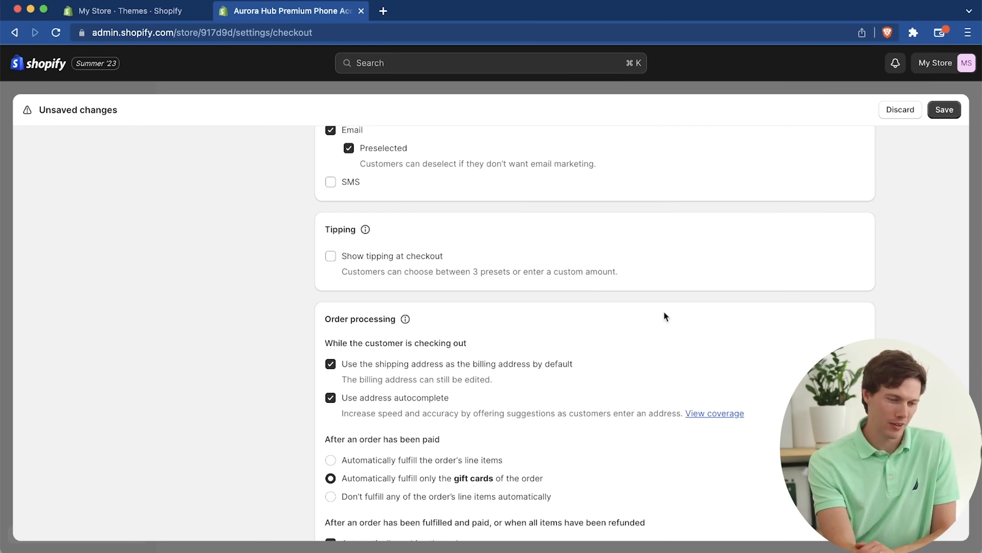
{"action": "scroll", "coordinate": [665, 316], "scroll_direction": "down", "scroll_amount": 3}
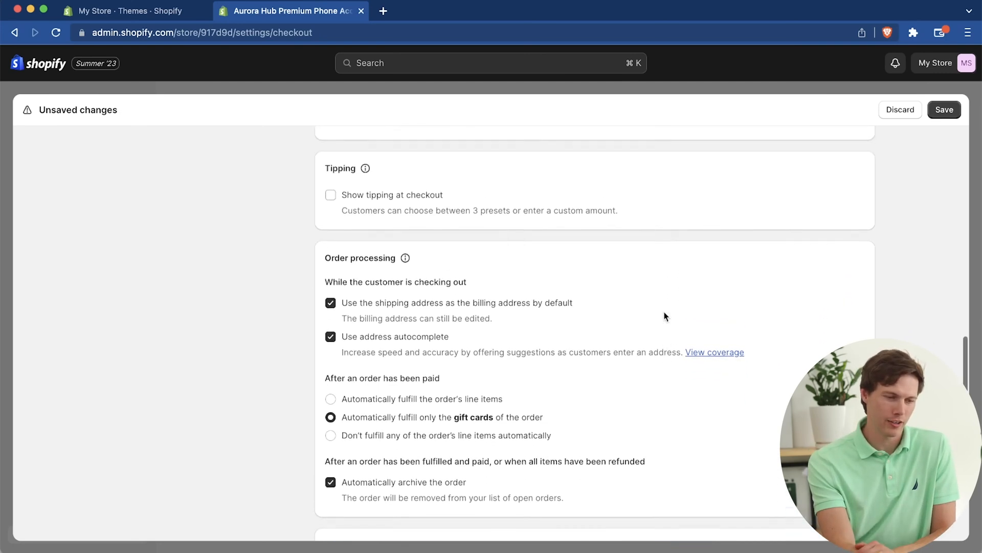
{"action": "scroll", "coordinate": [665, 316], "scroll_direction": "up", "scroll_amount": 10}
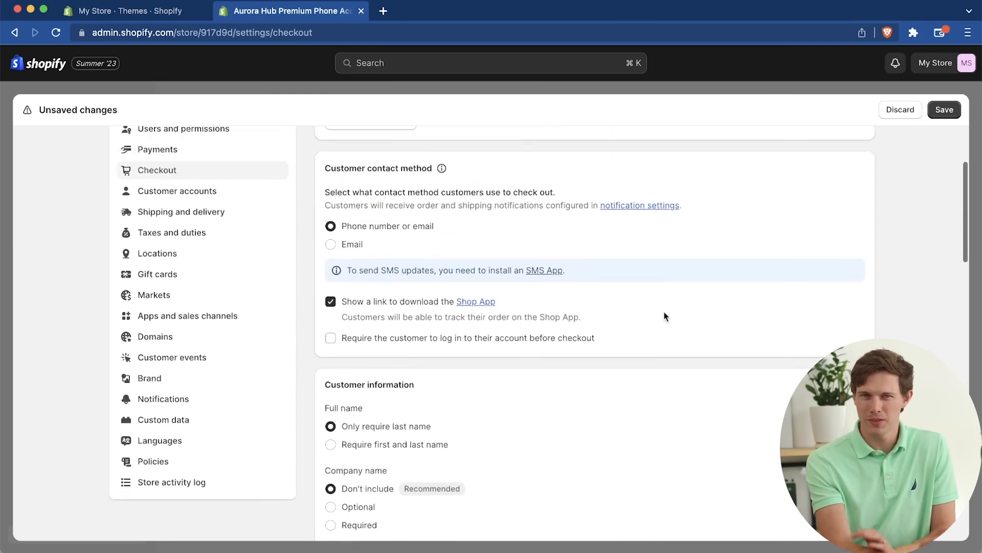
{"action": "scroll", "coordinate": [665, 315], "scroll_direction": "up", "scroll_amount": 2}
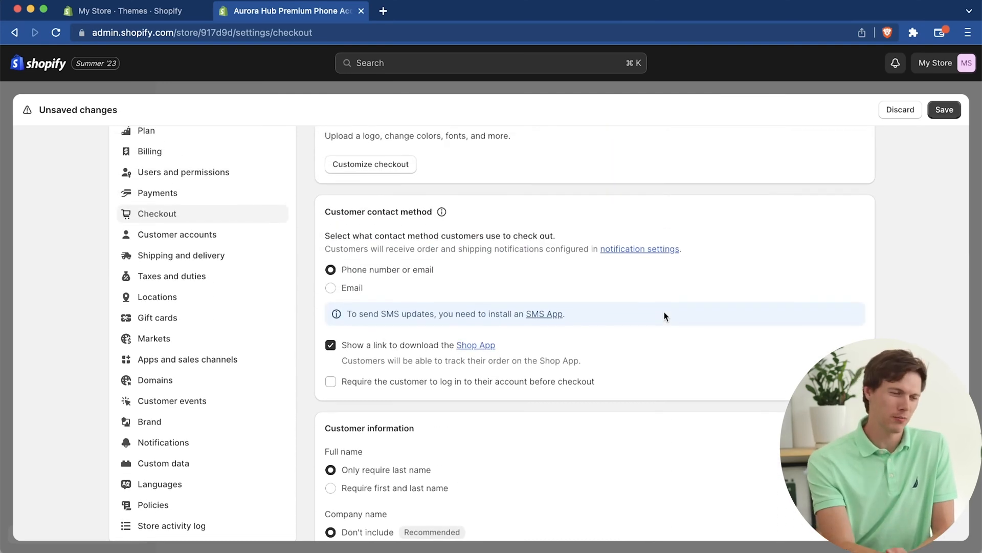
{"action": "scroll", "coordinate": [665, 316], "scroll_direction": "up", "scroll_amount": 3}
{"action": "scroll", "coordinate": [665, 316], "scroll_direction": "down", "scroll_amount": 2}
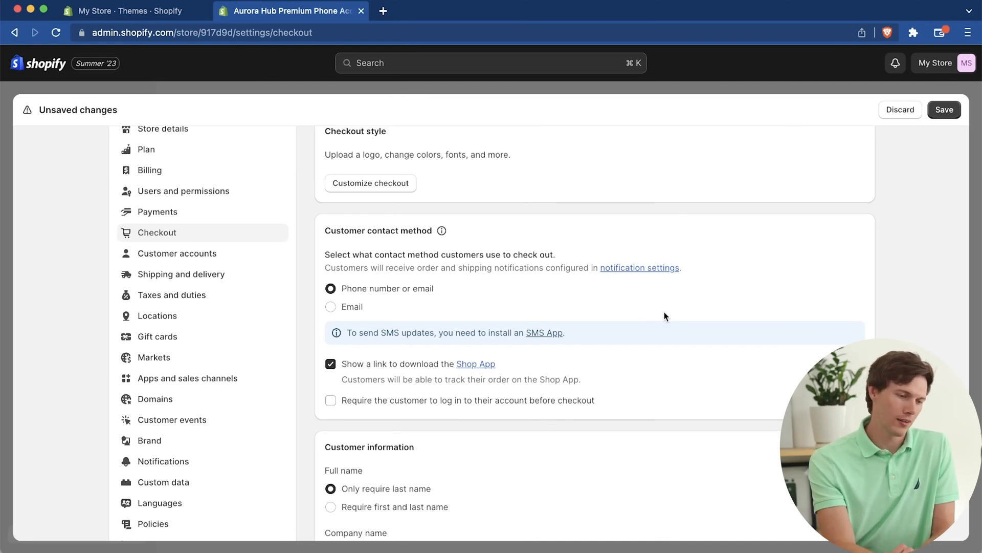
Step: Open the checkout style customization and examine the checkout page preview, including the contact and billing address sections
{"action": "scroll", "coordinate": [665, 316], "scroll_direction": "up", "scroll_amount": 3}
{"action": "left_click", "coordinate": [359, 256]}
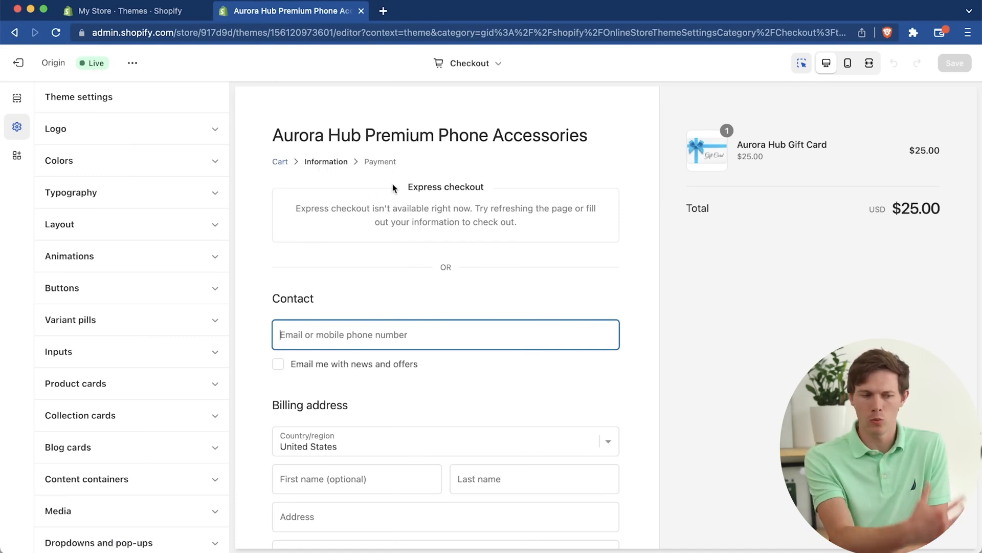
{"action": "scroll", "coordinate": [410, 253], "scroll_direction": "down", "scroll_amount": 4}
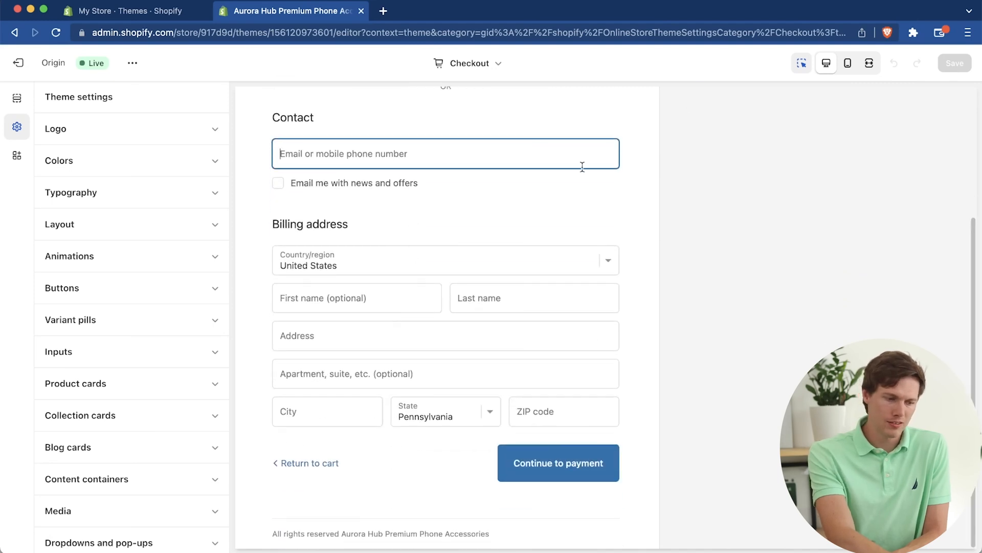
{"action": "scroll", "coordinate": [632, 402], "scroll_direction": "up", "scroll_amount": 4}
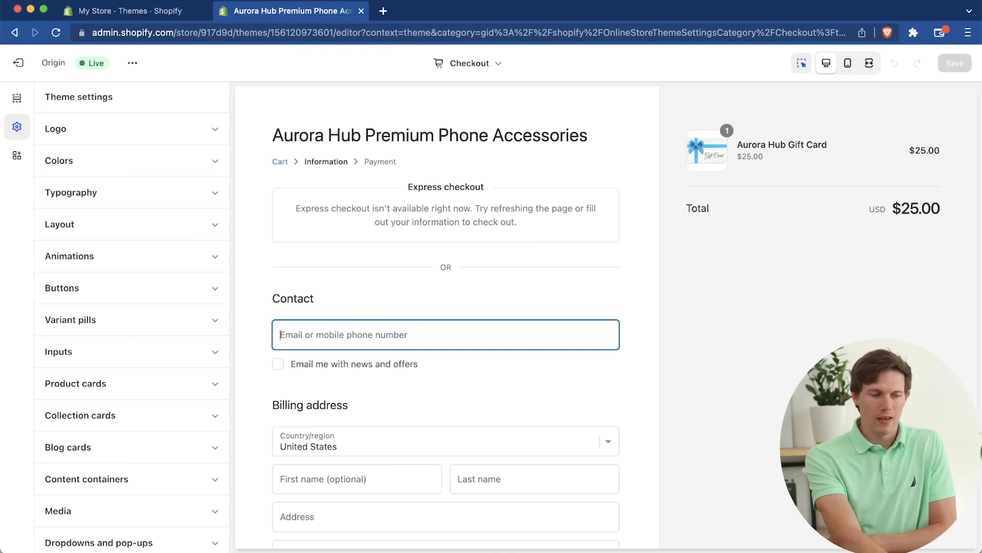
Step: Switch the theme editor to the Cart page and examine its layout and the Items section's settings
{"action": "left_click", "coordinate": [466, 71]}
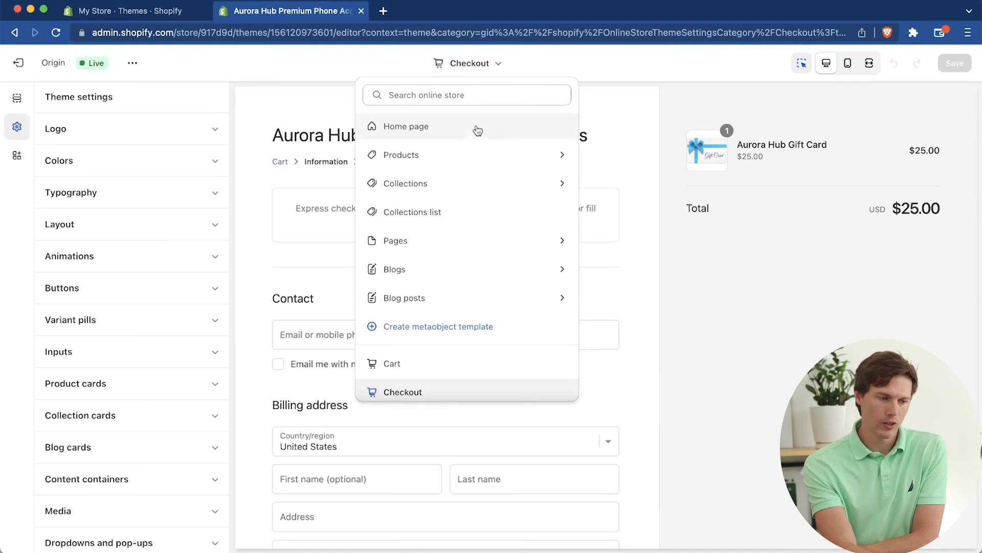
{"action": "scroll", "coordinate": [470, 255], "scroll_direction": "down", "scroll_amount": 1}
{"action": "scroll", "coordinate": [469, 261], "scroll_direction": "down", "scroll_amount": 1}
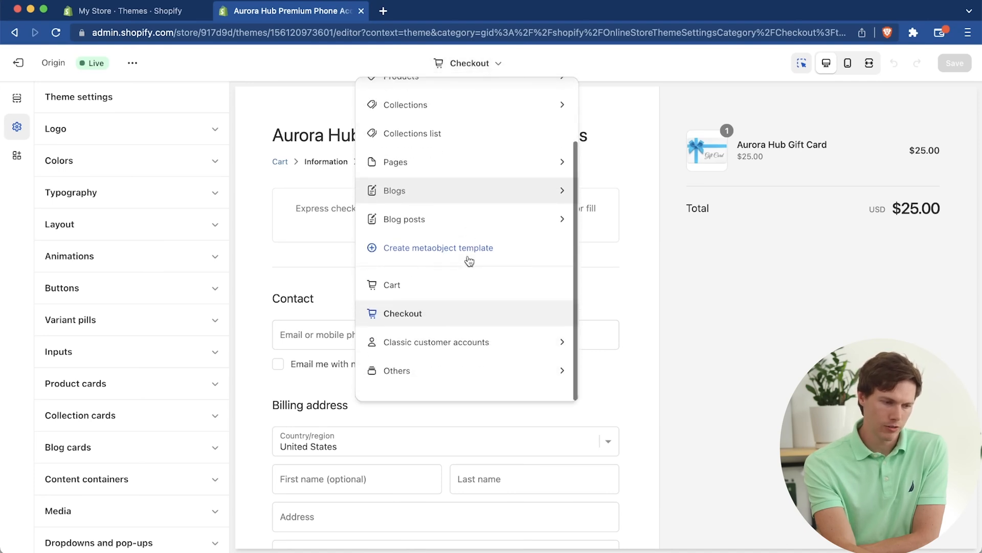
{"action": "left_click", "coordinate": [444, 284]}
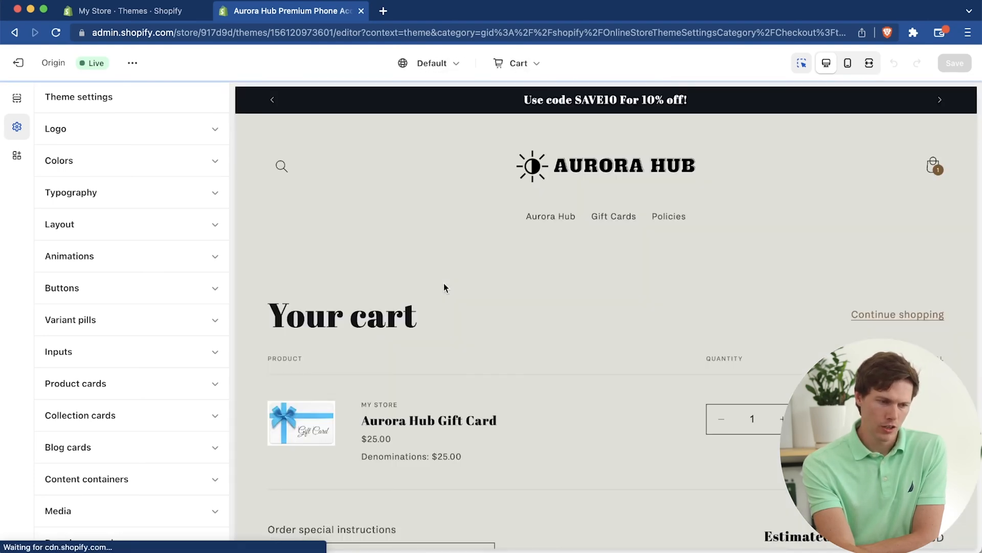
{"action": "scroll", "coordinate": [443, 283], "scroll_direction": "down", "scroll_amount": 1}
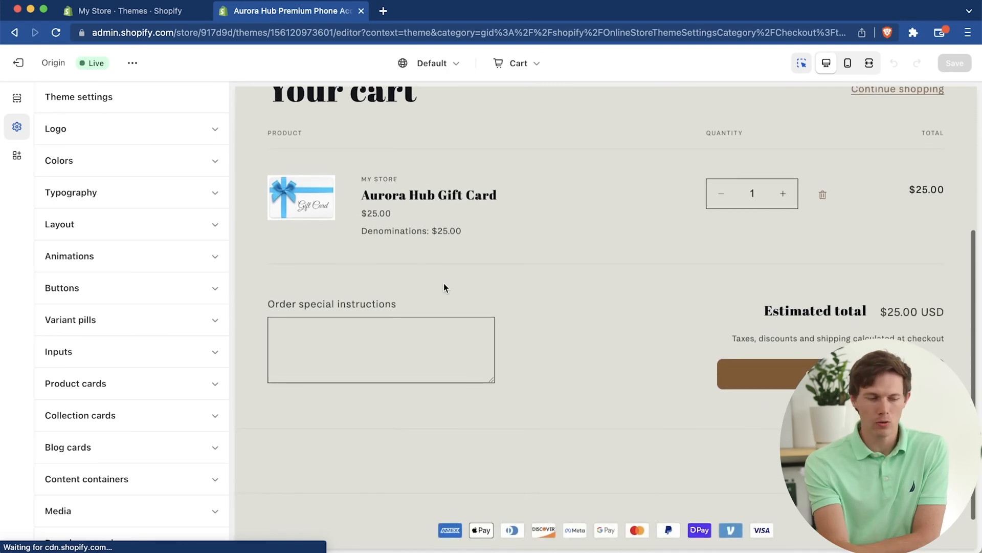
{"action": "scroll", "coordinate": [444, 281], "scroll_direction": "down", "scroll_amount": 1}
{"action": "scroll", "coordinate": [444, 281], "scroll_direction": "up", "scroll_amount": 2}
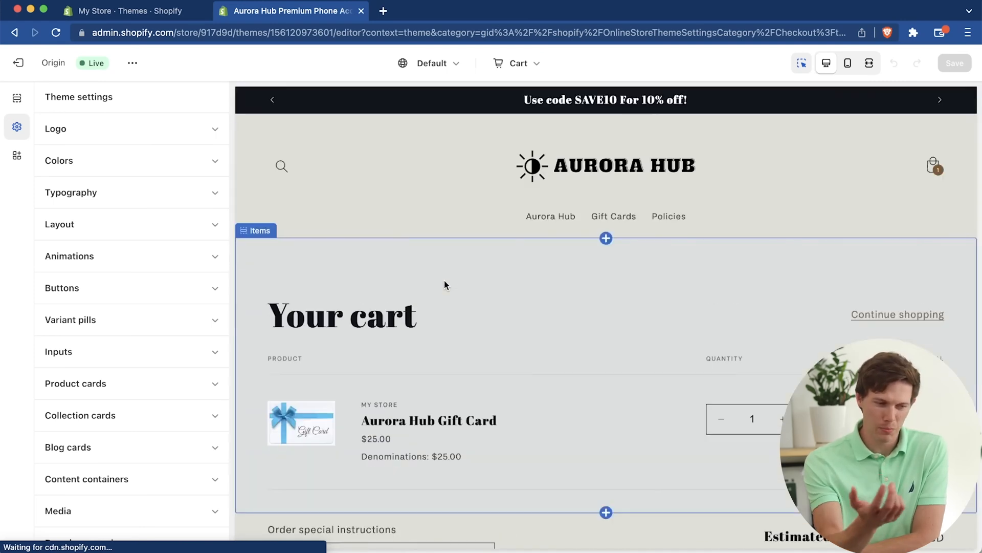
{"action": "left_click", "coordinate": [444, 282]}
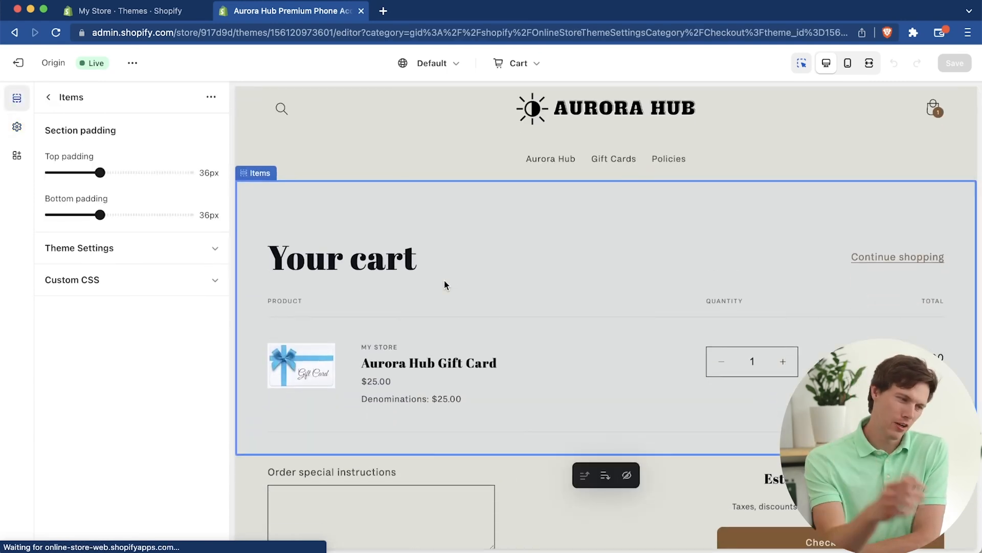
{"action": "scroll", "coordinate": [605, 248], "scroll_direction": "up", "scroll_amount": 1}
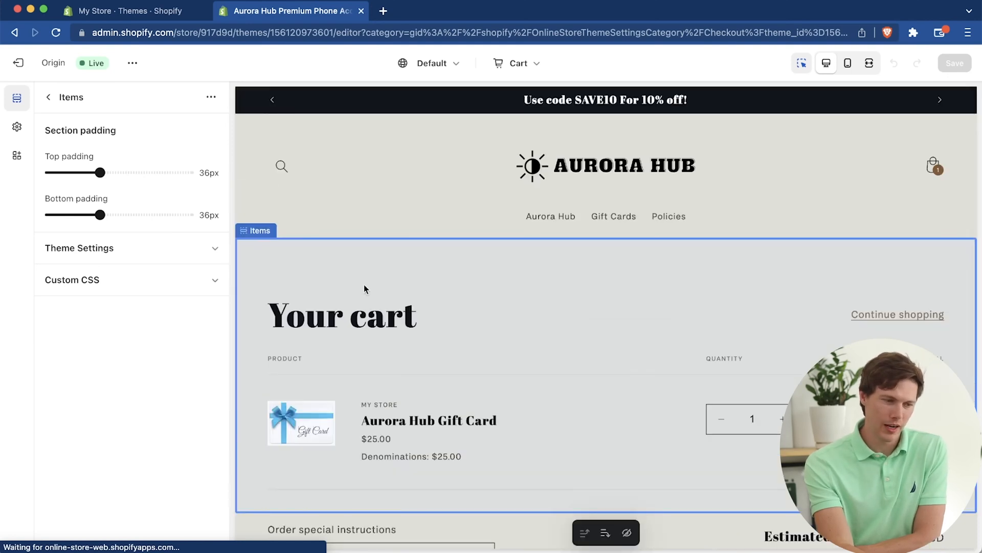
Step: Leave the theme editor and open the store's Shipping and delivery settings
{"action": "left_click", "coordinate": [17, 62]}
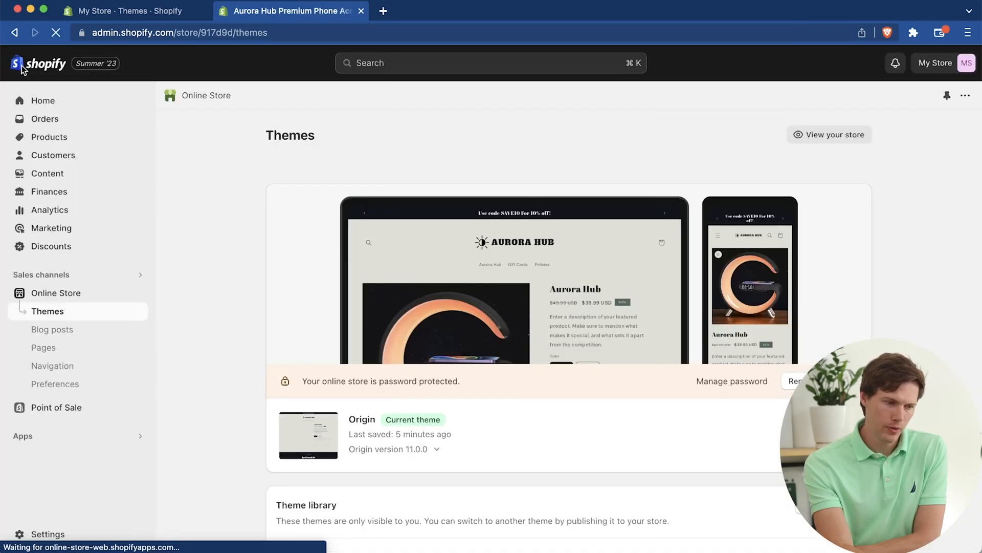
{"action": "left_click", "coordinate": [44, 534]}
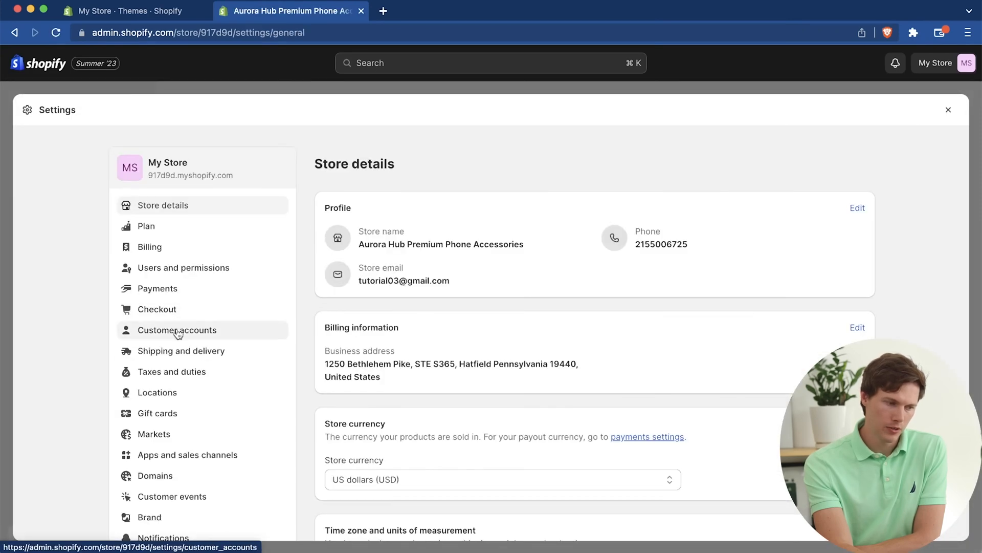
{"action": "left_click", "coordinate": [235, 354]}
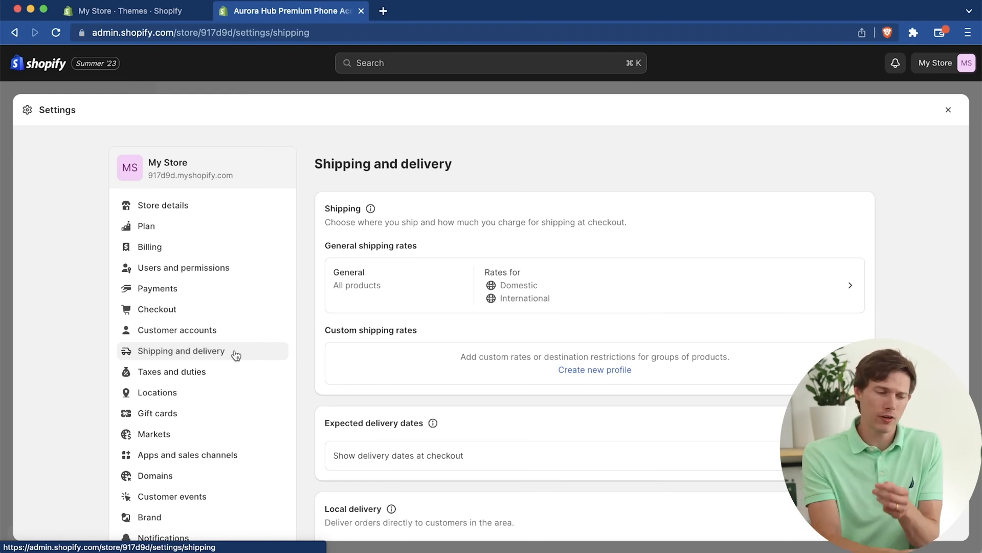
{"action": "scroll", "coordinate": [516, 446], "scroll_direction": "down", "scroll_amount": 3}
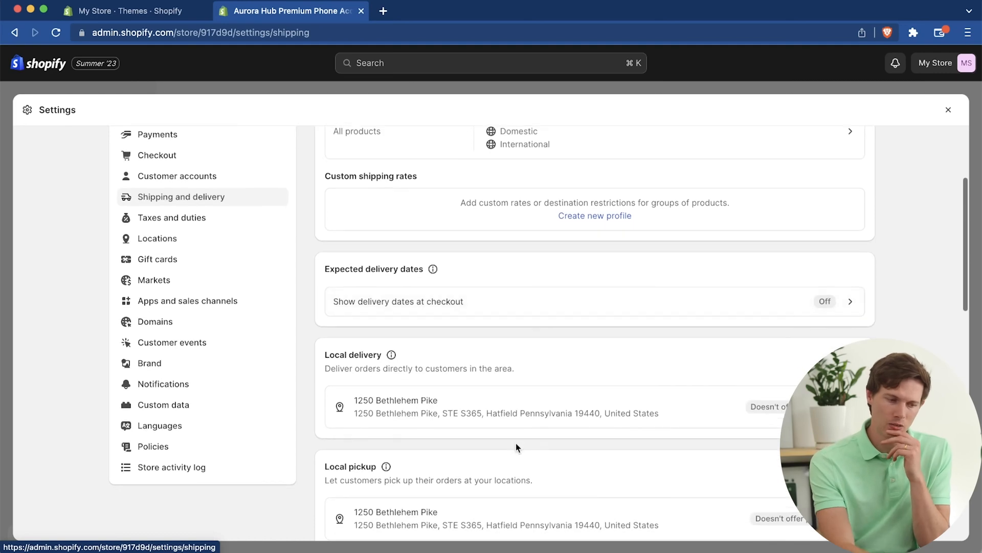
{"action": "scroll", "coordinate": [646, 402], "scroll_direction": "up", "scroll_amount": 1}
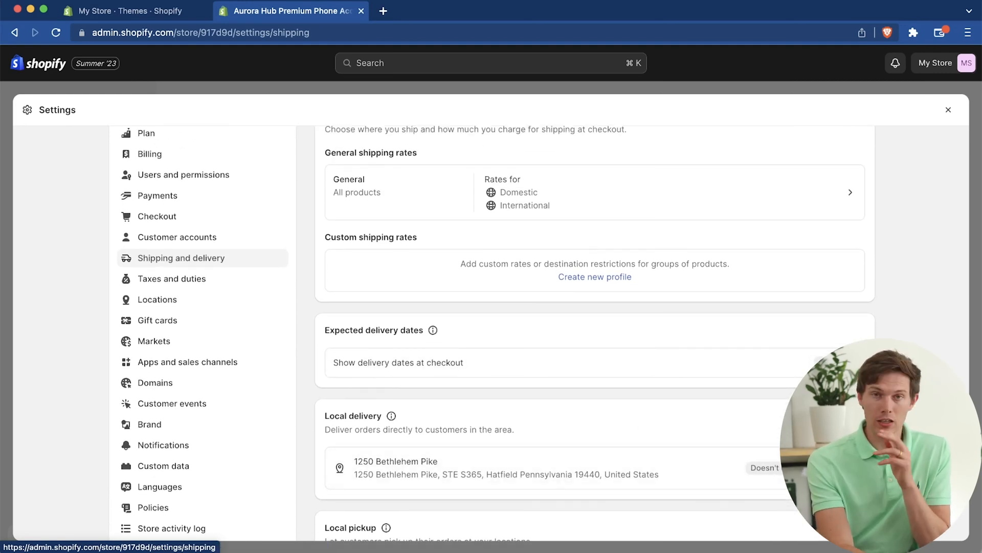
Step: Show expected delivery dates at checkout with an order processing time of two business days, and save the setting
{"action": "left_click", "coordinate": [839, 362]}
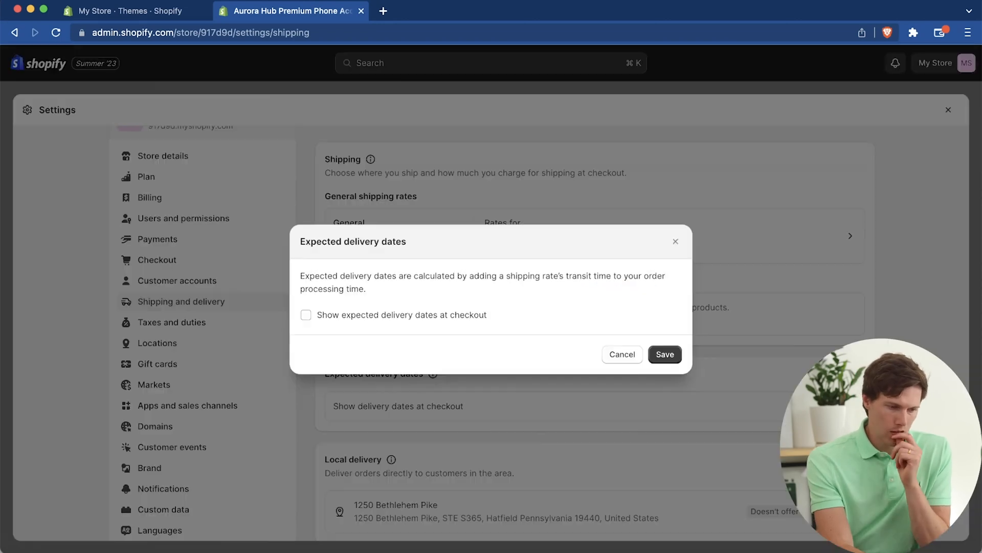
{"action": "left_click", "coordinate": [413, 317]}
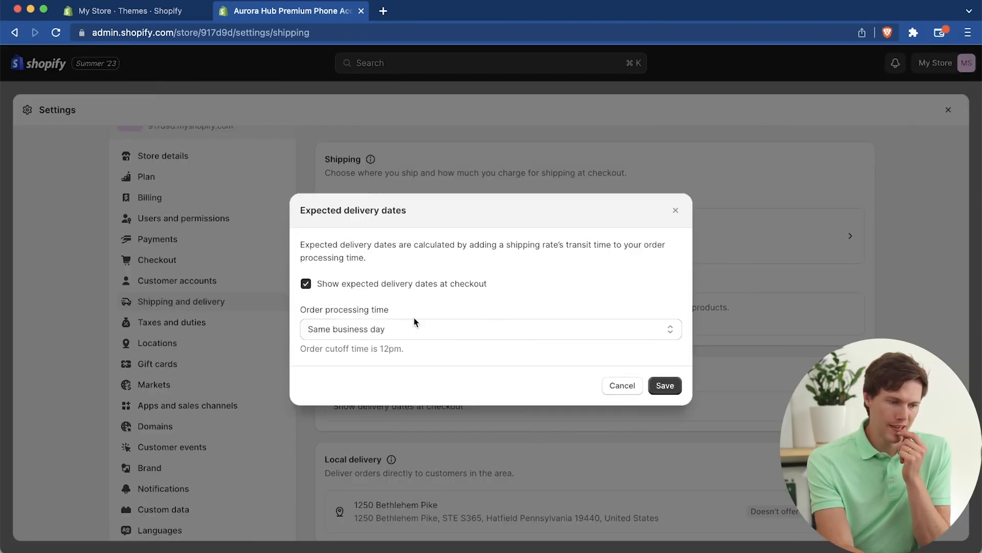
{"action": "left_click", "coordinate": [643, 332]}
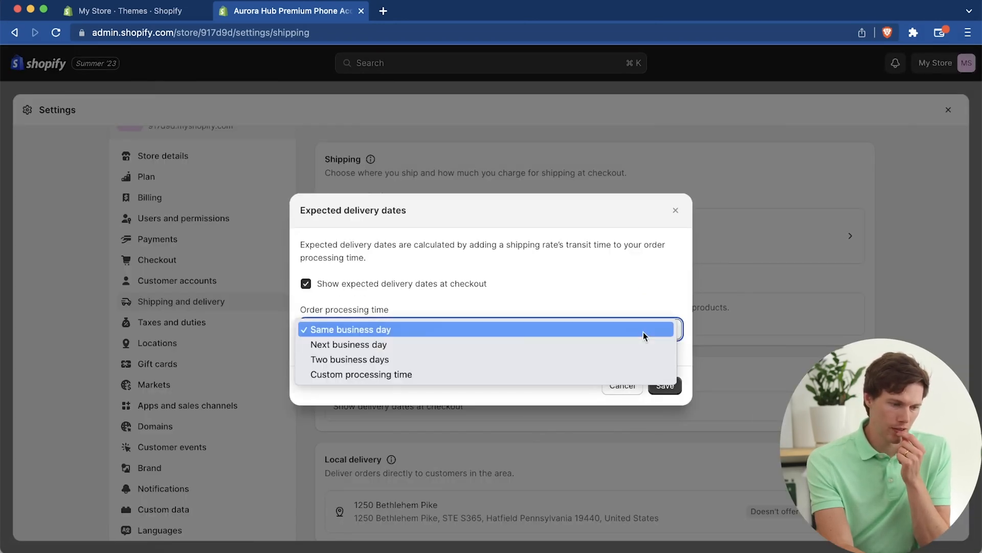
{"action": "left_click", "coordinate": [577, 356]}
{"action": "left_click", "coordinate": [669, 390]}
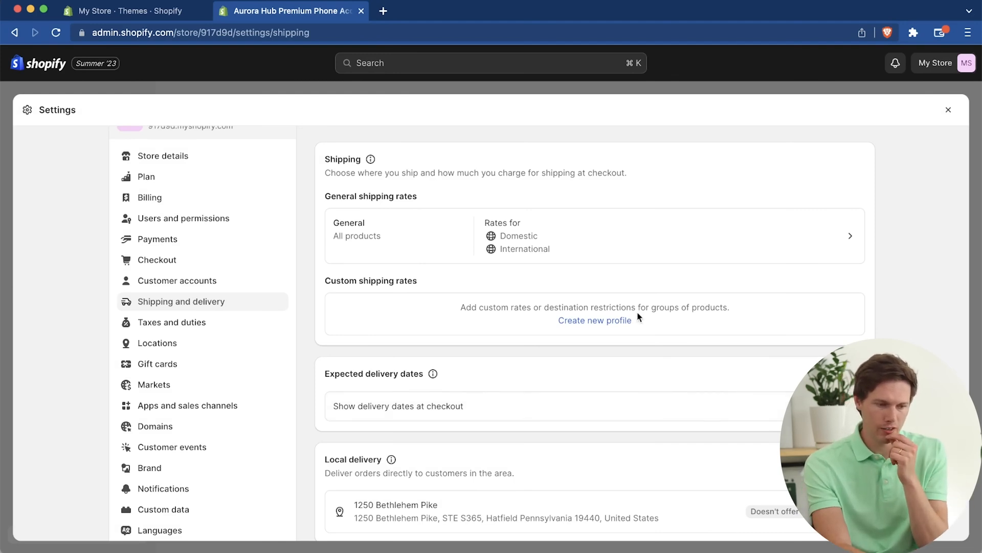
Step: Start a new custom shipping rates profile and name it Main Products
{"action": "scroll", "coordinate": [872, 280], "scroll_direction": "down", "scroll_amount": 5}
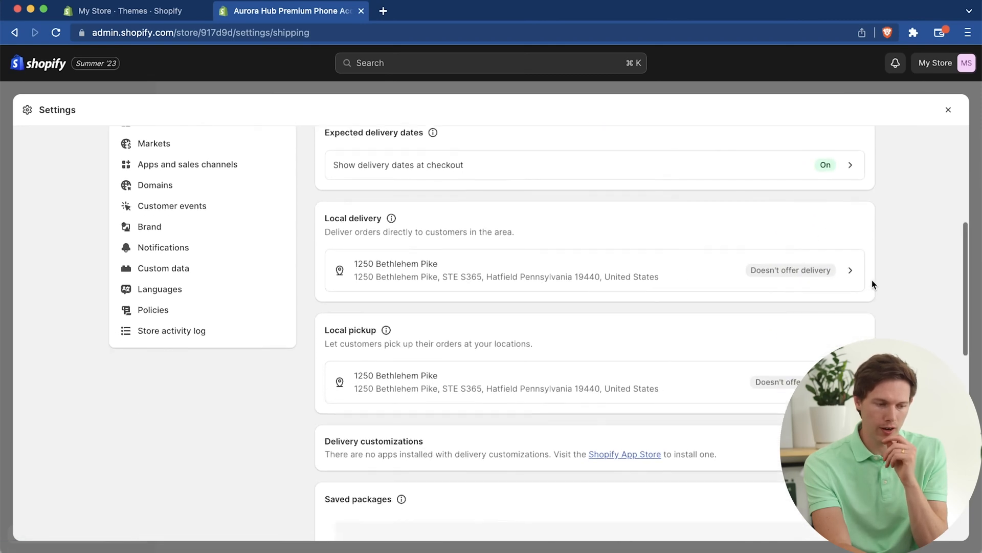
{"action": "scroll", "coordinate": [872, 281], "scroll_direction": "down", "scroll_amount": 4}
{"action": "scroll", "coordinate": [830, 280], "scroll_direction": "up", "scroll_amount": 8}
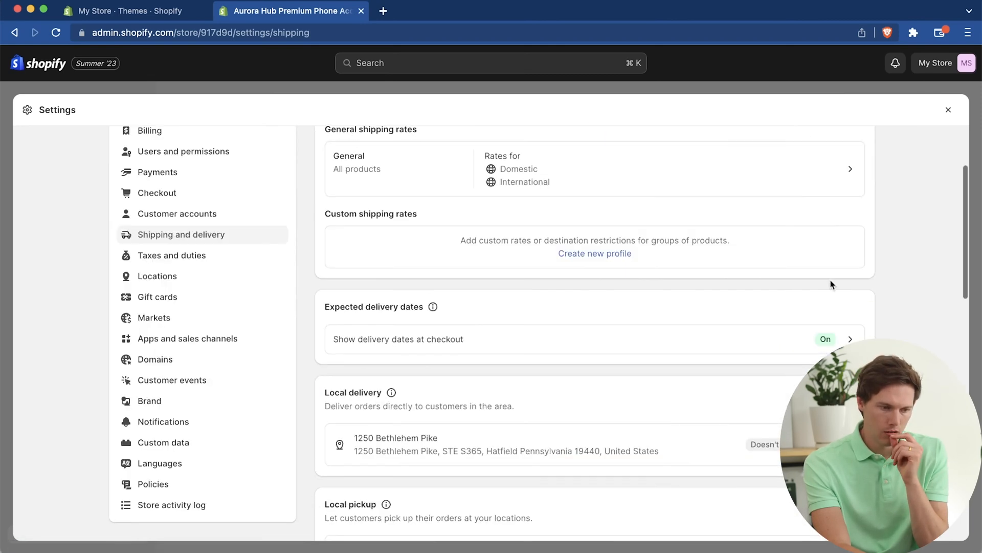
{"action": "left_click", "coordinate": [597, 253]}
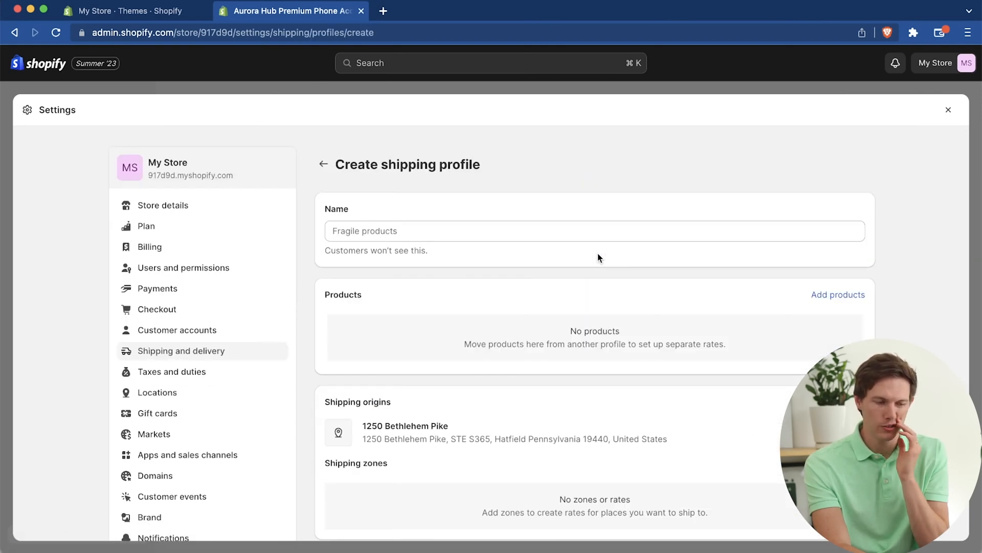
{"action": "left_click", "coordinate": [536, 235]}
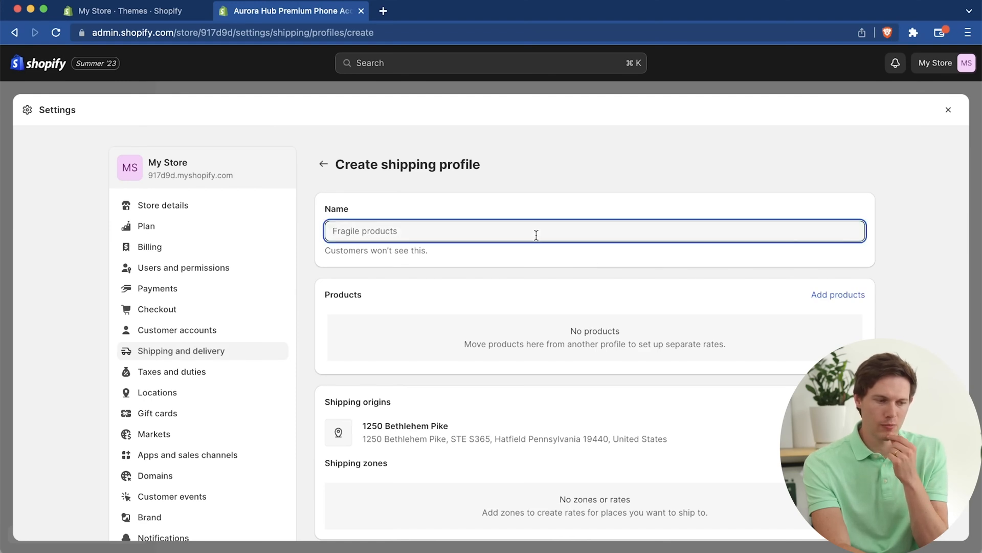
{"action": "type", "text": "Main Products"}
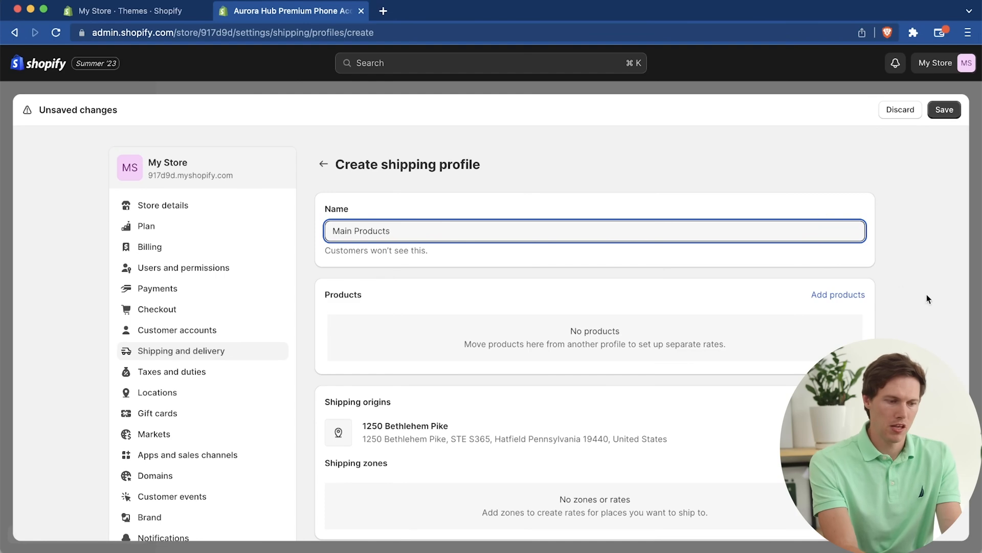
Step: Add the Aurora Hub product with both its Black and White variants to the shipping profile
{"action": "left_click", "coordinate": [844, 295]}
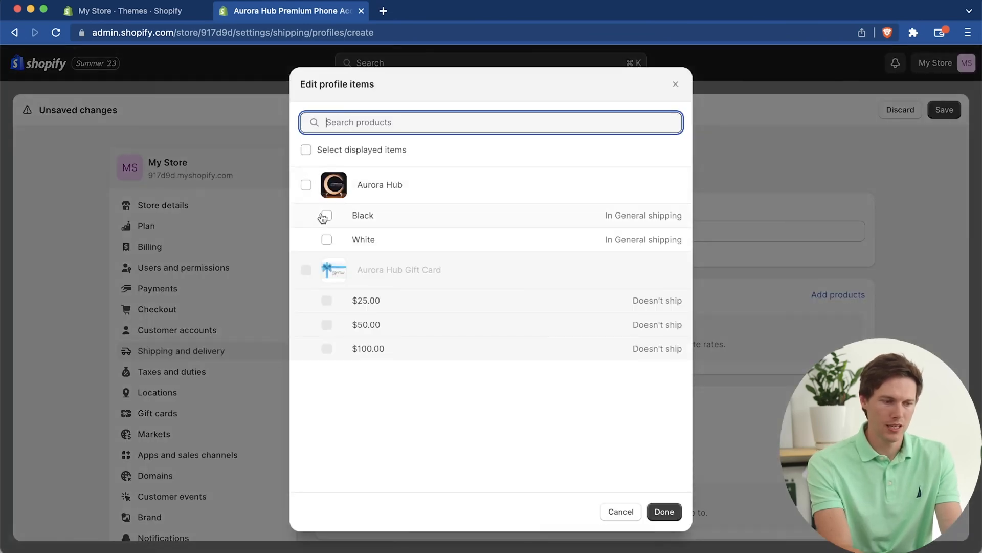
{"action": "left_click", "coordinate": [306, 184]}
{"action": "left_click", "coordinate": [664, 511]}
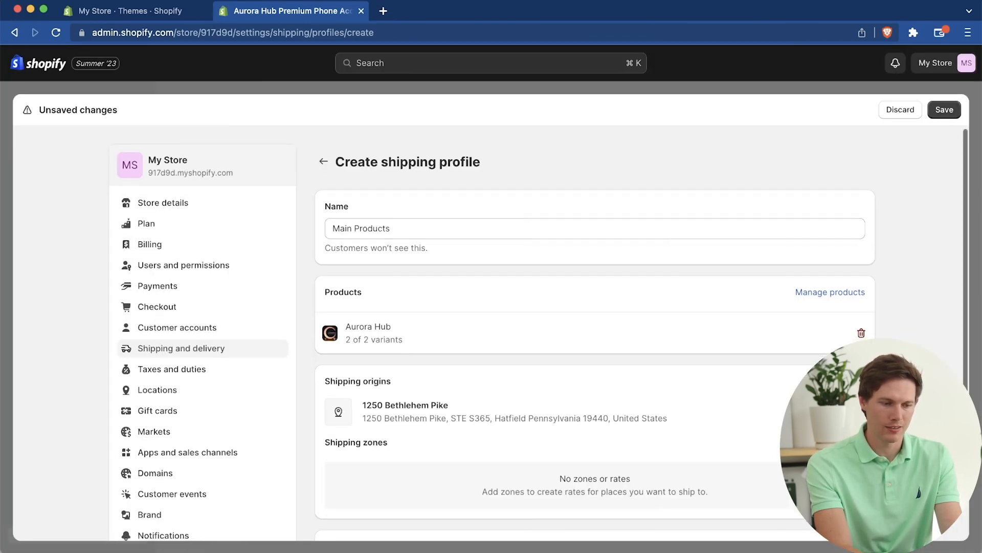
Step: Start a new shipping zone named USA1 and include the United States in it
{"action": "scroll", "coordinate": [506, 219], "scroll_direction": "down", "scroll_amount": 3}
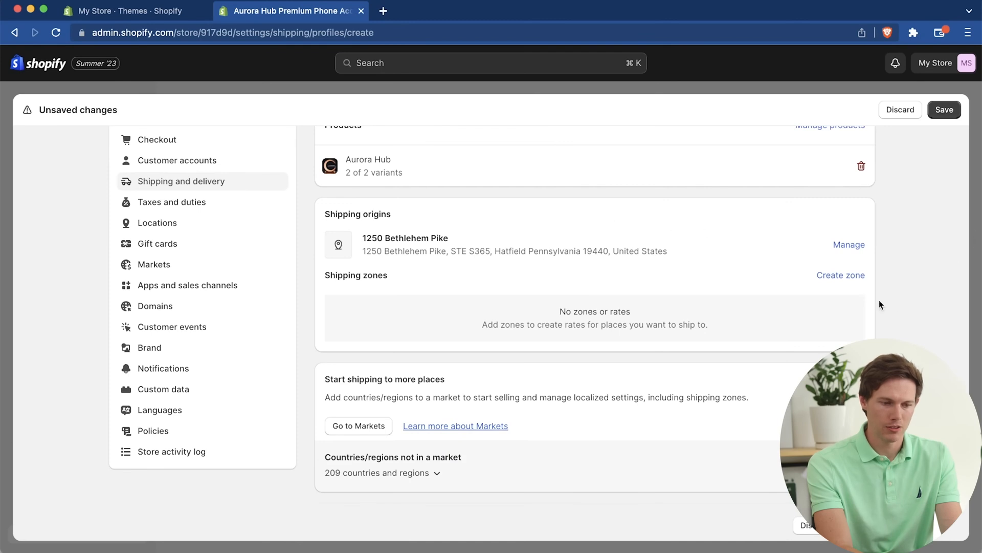
{"action": "left_click", "coordinate": [844, 276]}
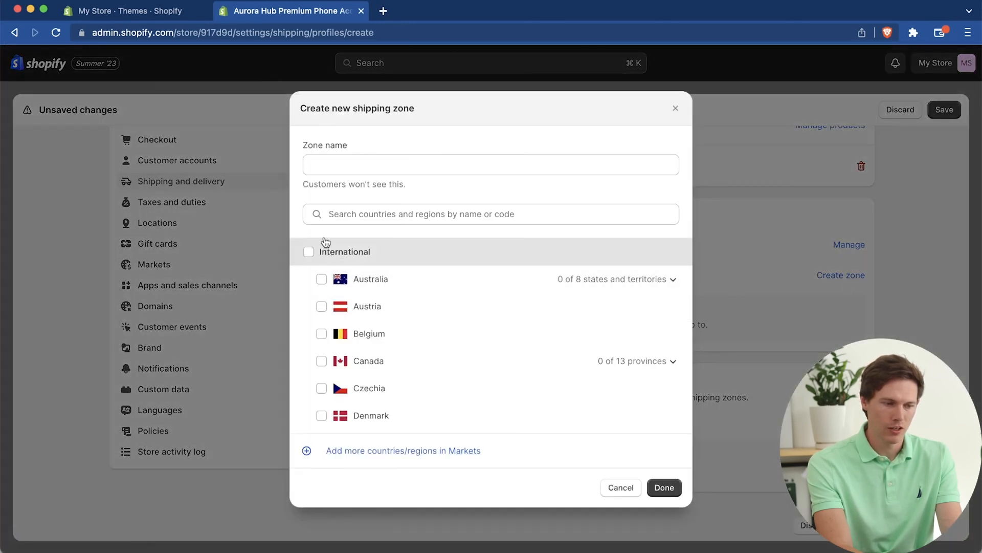
{"action": "left_click", "coordinate": [366, 164]}
{"action": "type", "text": "united"}
{"action": "key", "text": "super+a"}
{"action": "type", "text": "USA1"}
{"action": "left_click", "coordinate": [369, 213]}
{"action": "type", "text": "usa"}
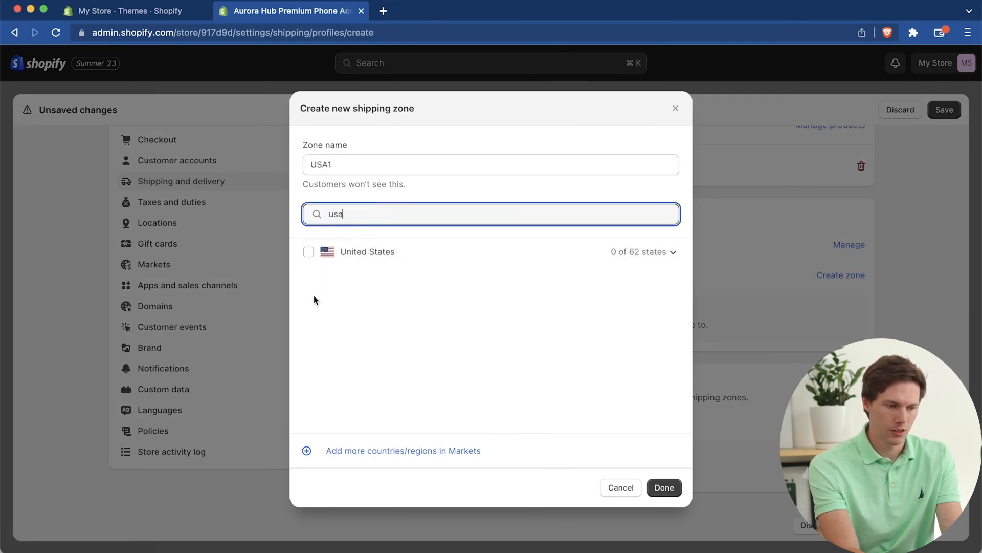
{"action": "key", "text": "BackSpace"}
{"action": "left_click", "coordinate": [308, 251]}
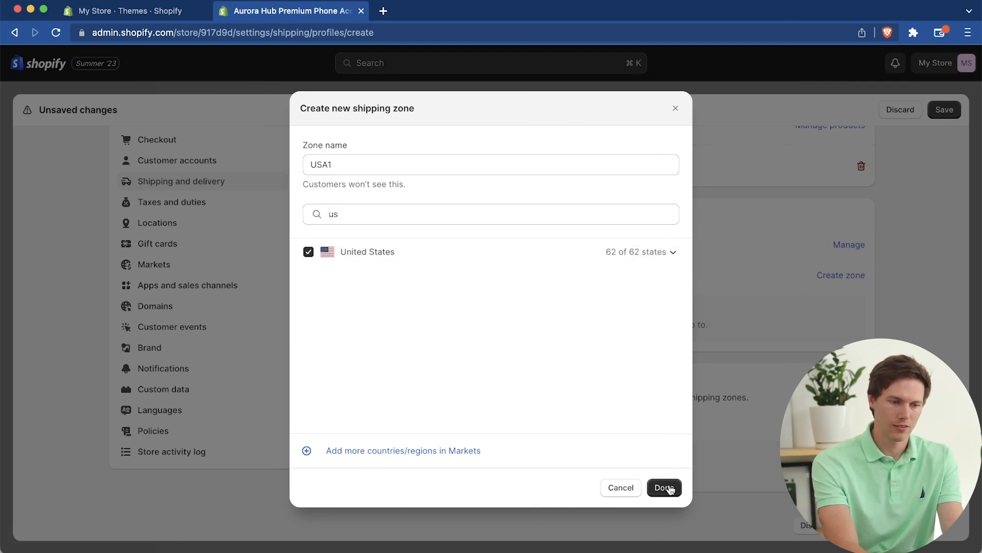
Step: Exclude six of the listed US states and territories, including U.S. Virgin Islands, from the USA1 zone, and finish creating the zone
{"action": "left_click", "coordinate": [673, 252]}
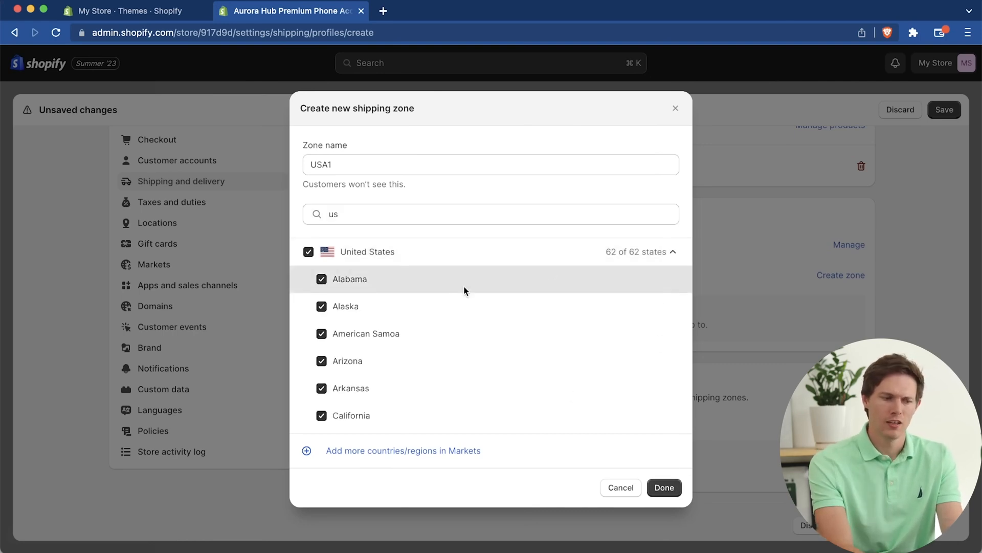
{"action": "scroll", "coordinate": [478, 338], "scroll_direction": "down", "scroll_amount": 8}
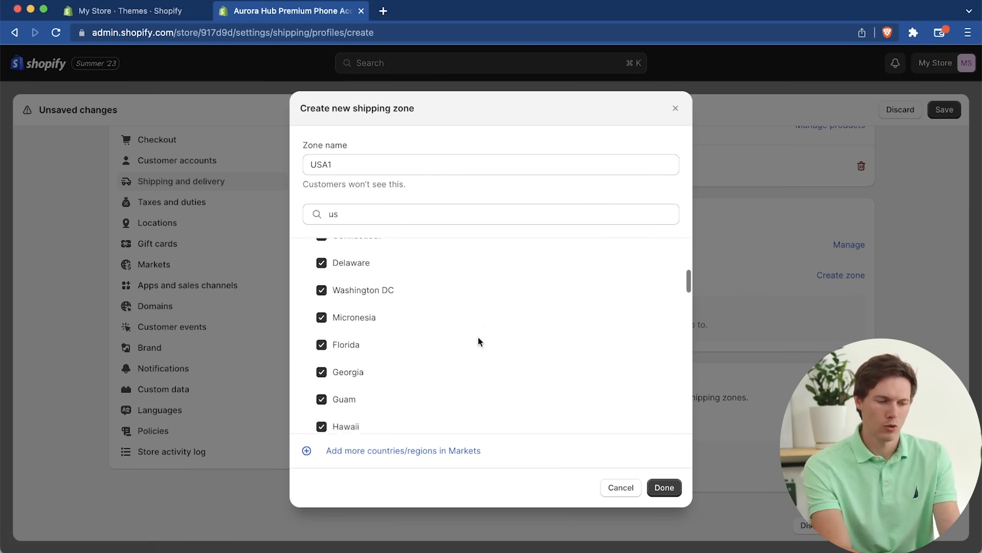
{"action": "left_click", "coordinate": [341, 293]}
{"action": "scroll", "coordinate": [407, 340], "scroll_direction": "down", "scroll_amount": 2}
{"action": "scroll", "coordinate": [407, 340], "scroll_direction": "down", "scroll_amount": 7}
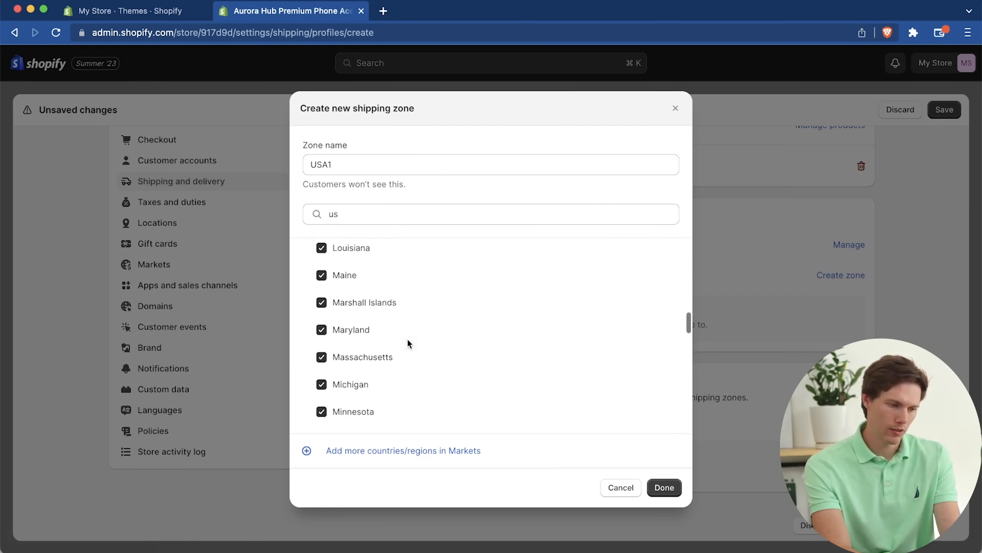
{"action": "scroll", "coordinate": [407, 339], "scroll_direction": "down", "scroll_amount": 11}
{"action": "scroll", "coordinate": [469, 366], "scroll_direction": "up", "scroll_amount": 2}
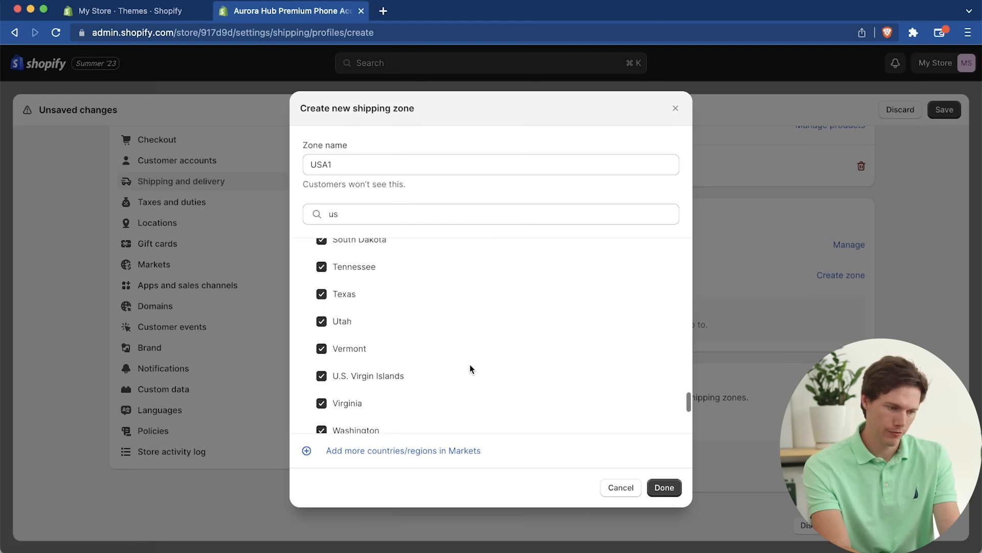
{"action": "left_click", "coordinate": [321, 379]}
{"action": "left_click", "coordinate": [663, 486]}
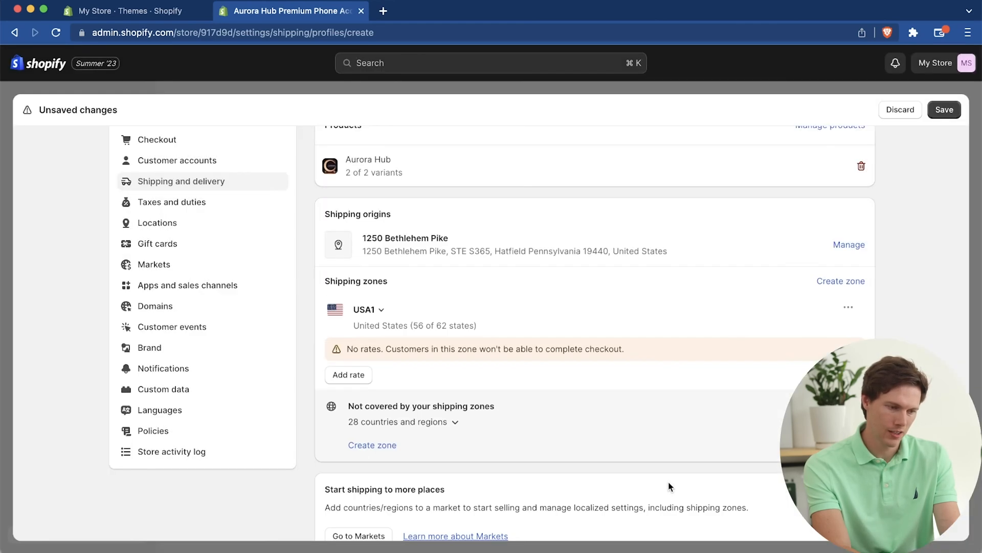
Step: Start a carrier-calculated rate for the USA1 zone using UPS discounted rates, offering only the UPS Standard service
{"action": "left_click", "coordinate": [365, 371]}
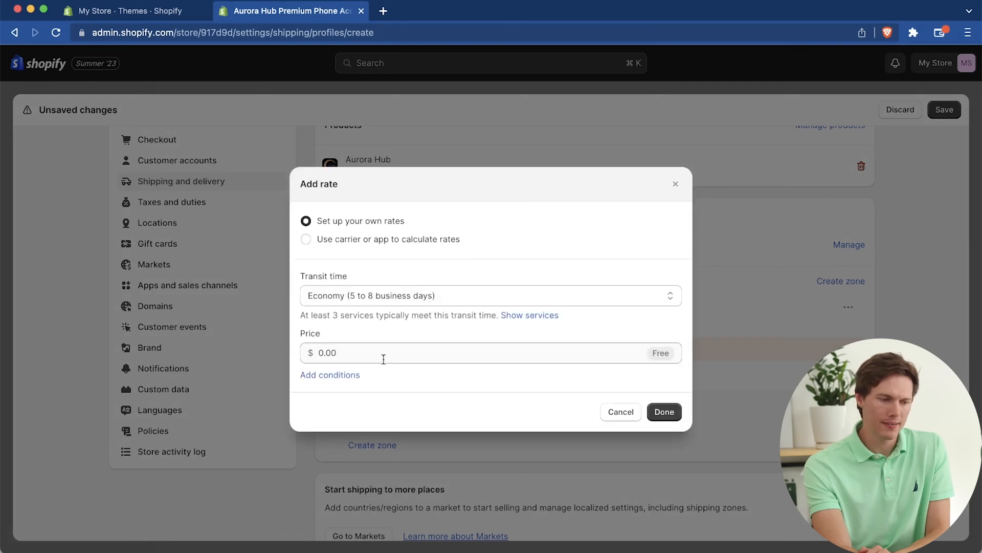
{"action": "left_click", "coordinate": [416, 276]}
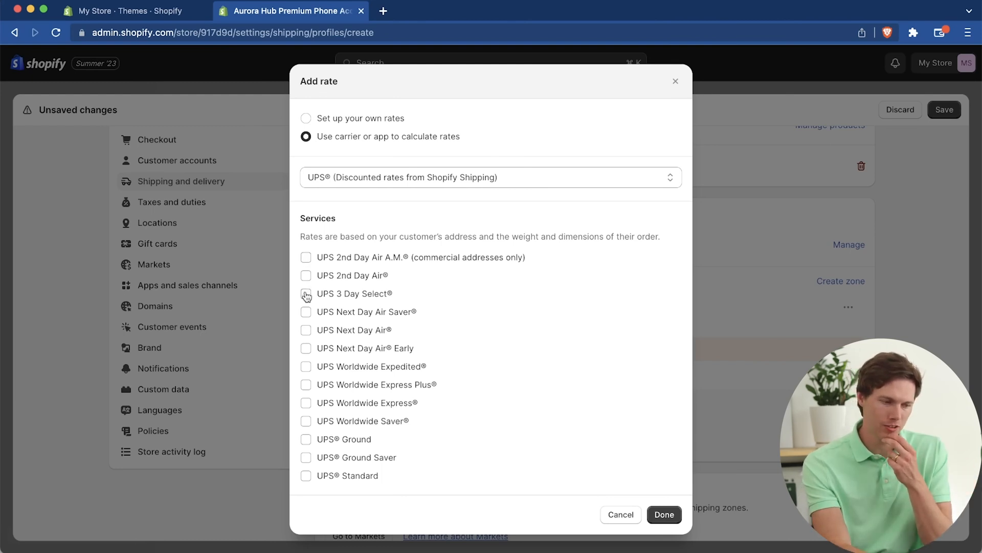
{"action": "left_click", "coordinate": [306, 474]}
{"action": "scroll", "coordinate": [458, 393], "scroll_direction": "down", "scroll_amount": 5}
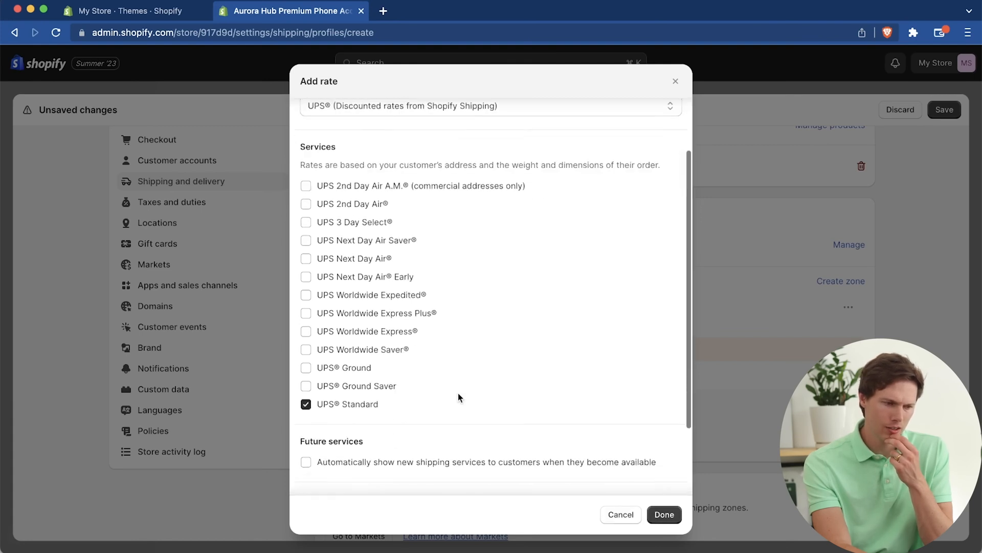
{"action": "scroll", "coordinate": [458, 397], "scroll_direction": "up", "scroll_amount": 3}
{"action": "scroll", "coordinate": [459, 395], "scroll_direction": "down", "scroll_amount": 4}
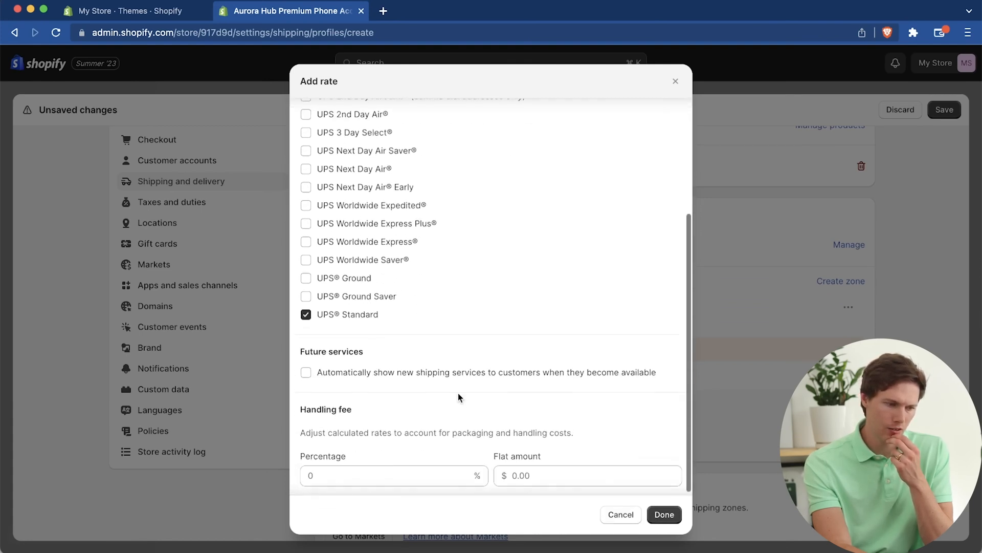
Step: Set the UPS rate's flat handling fee to $2.00 and finish adding the rate to the zone
{"action": "left_click", "coordinate": [404, 470]}
{"action": "left_click", "coordinate": [522, 480]}
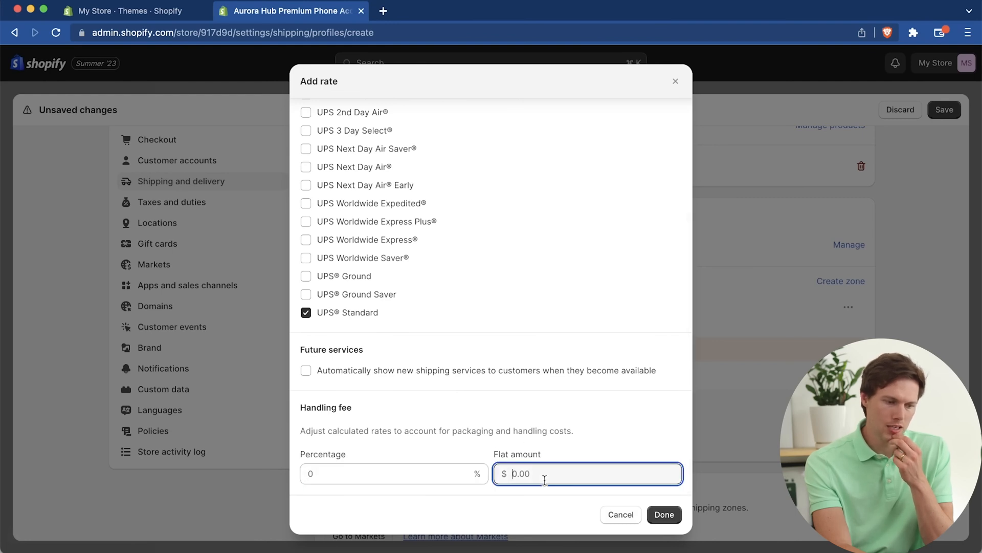
{"action": "type", "text": "2.00"}
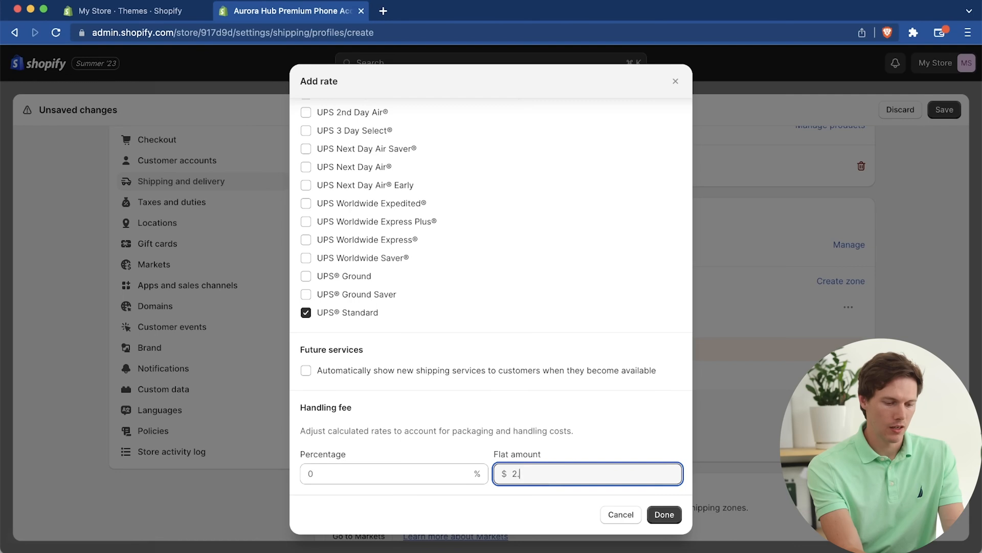
{"action": "left_click", "coordinate": [665, 516]}
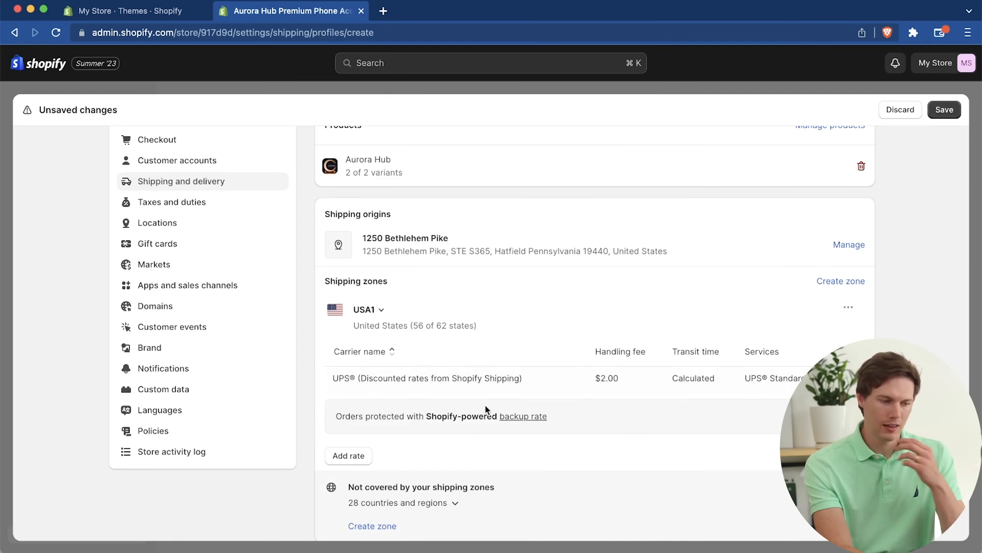
Step: Save the shipping profile and submit the first UPS registration step with all three confirmations accepted, including the pharmaceuticals one
{"action": "scroll", "coordinate": [371, 457], "scroll_direction": "down", "scroll_amount": 5}
{"action": "left_click", "coordinate": [944, 109]}
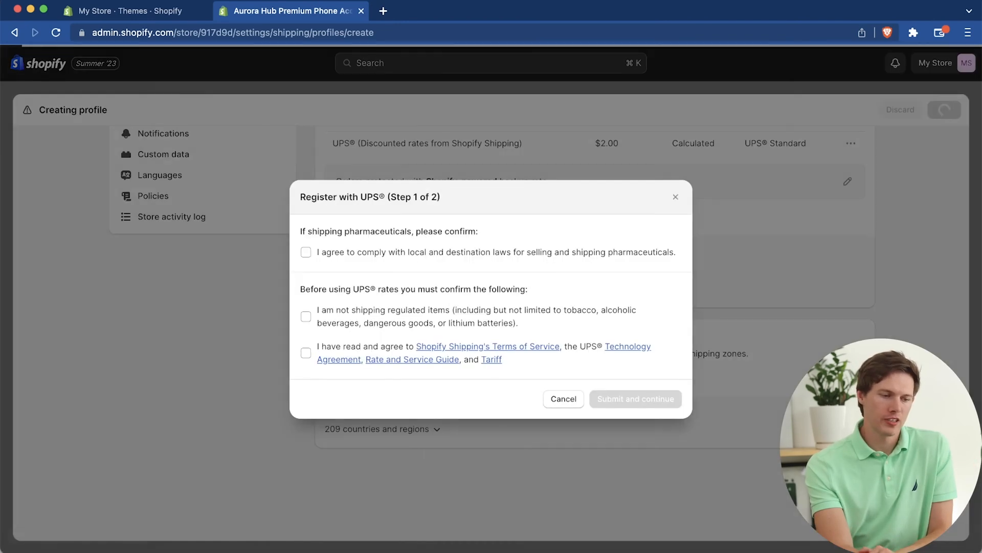
{"action": "left_click", "coordinate": [305, 251]}
{"action": "left_click", "coordinate": [306, 316]}
{"action": "left_click", "coordinate": [306, 353]}
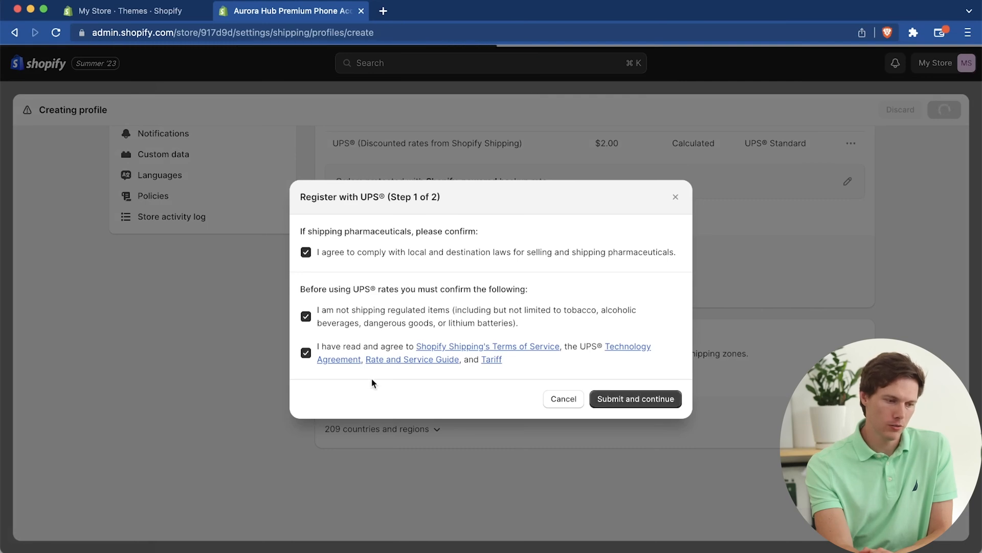
{"action": "left_click", "coordinate": [632, 399]}
Step: Look through the shipping, taxes and duties, locations, gift cards and store details settings, including the order ID format
{"action": "scroll", "coordinate": [672, 461], "scroll_direction": "down", "scroll_amount": 1}
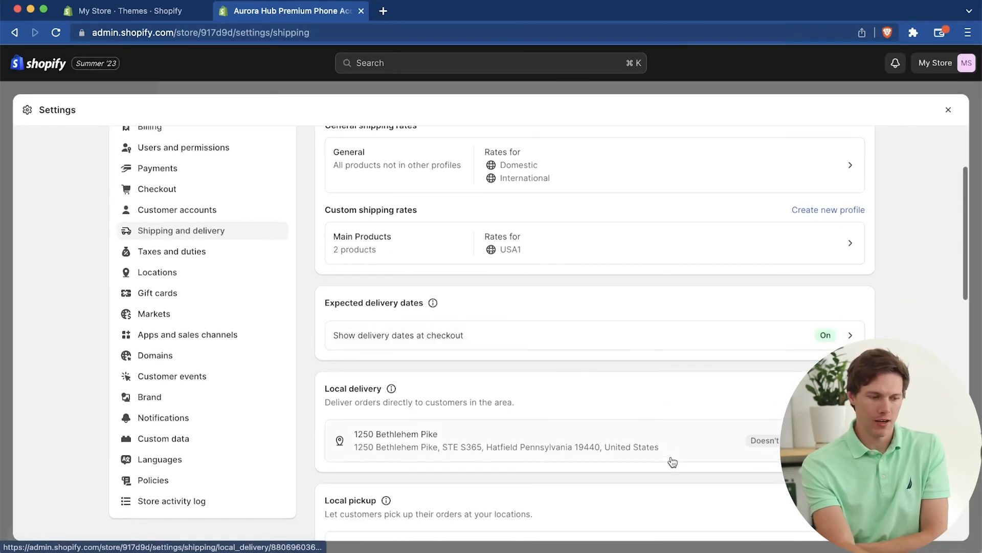
{"action": "scroll", "coordinate": [671, 355], "scroll_direction": "down", "scroll_amount": 5}
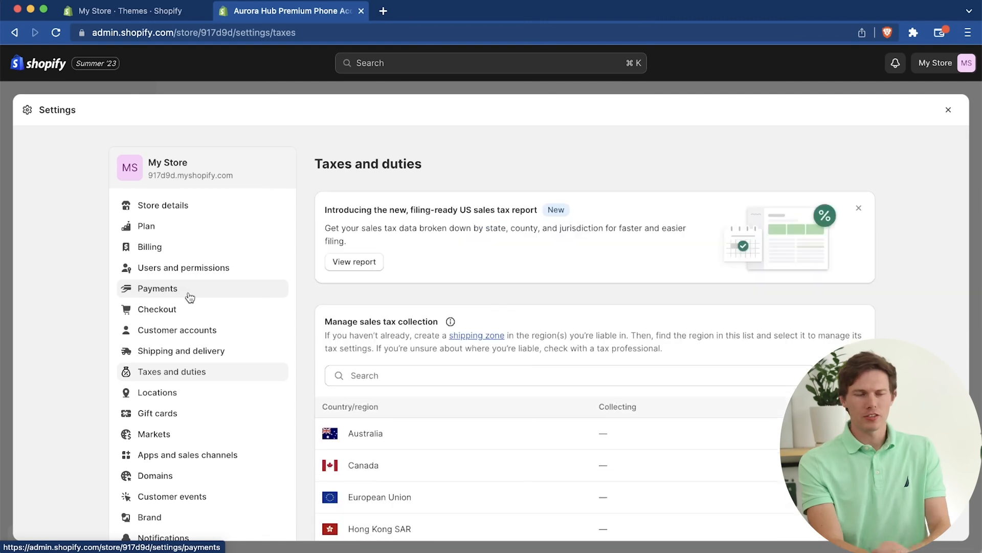
{"action": "scroll", "coordinate": [743, 435], "scroll_direction": "down", "scroll_amount": 3}
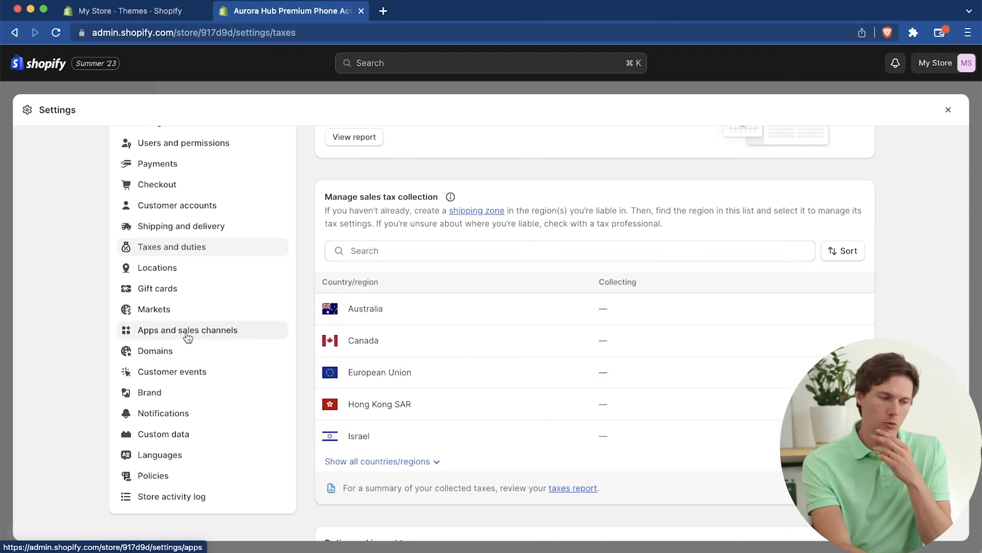
{"action": "left_click", "coordinate": [156, 269]}
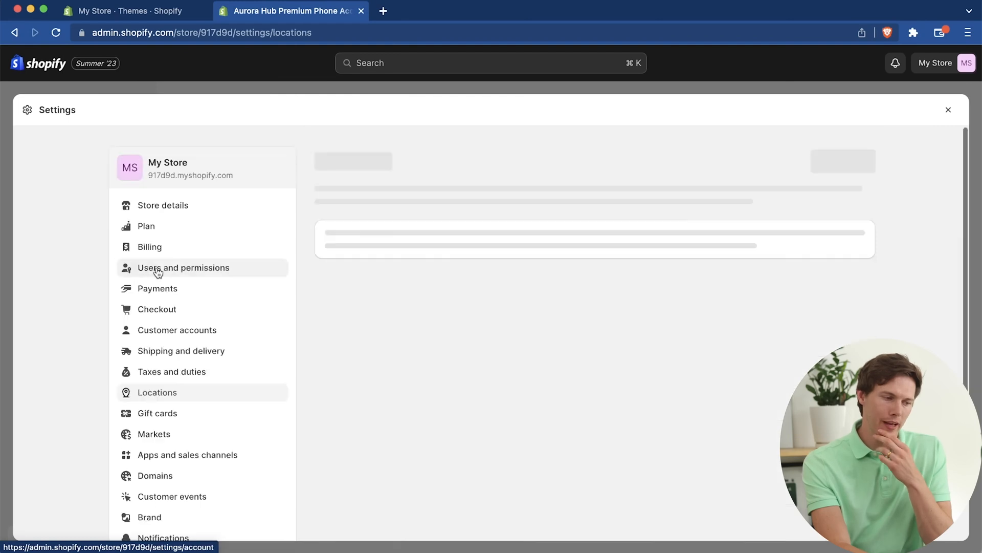
{"action": "left_click", "coordinate": [205, 412]}
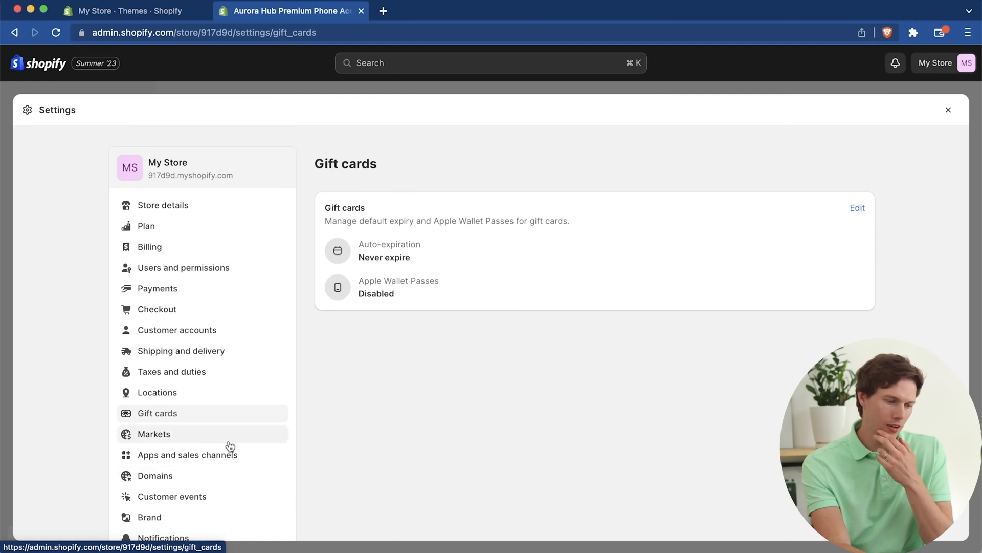
{"action": "left_click", "coordinate": [200, 441]}
{"action": "scroll", "coordinate": [204, 391], "scroll_direction": "down", "scroll_amount": 7}
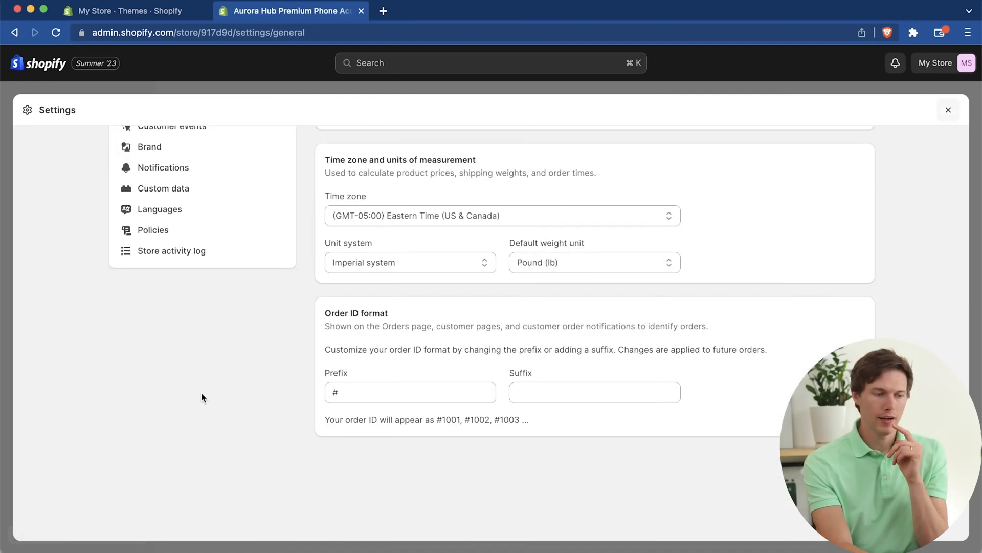
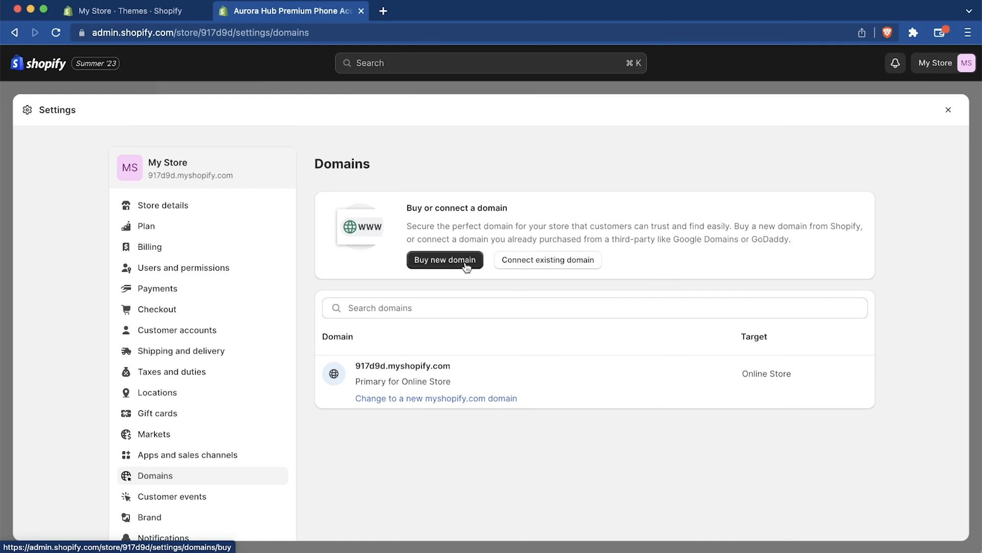
Step: Search for theaurorahub among the new domains for sale and start purchasing theaurorahub.shop
{"action": "left_click", "coordinate": [526, 260]}
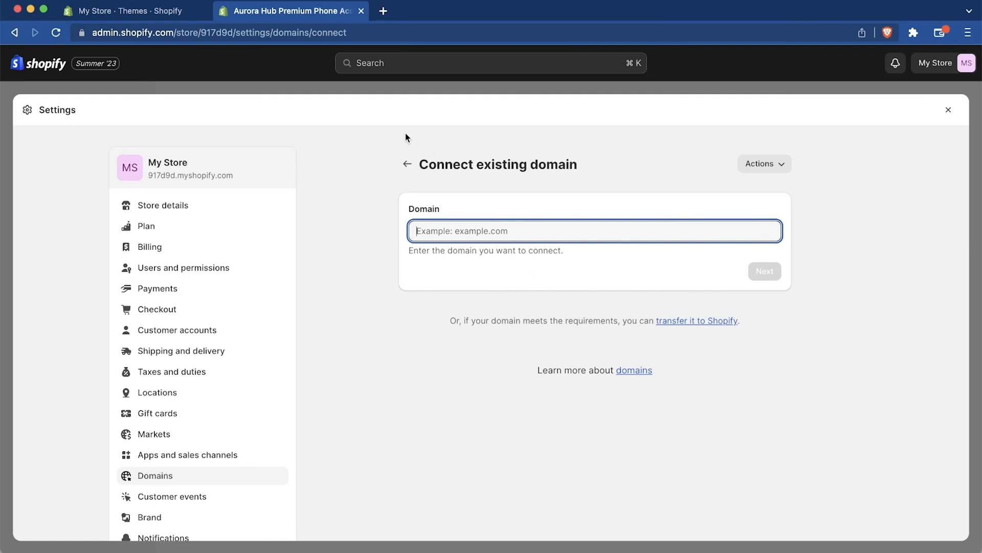
{"action": "left_click", "coordinate": [407, 164]}
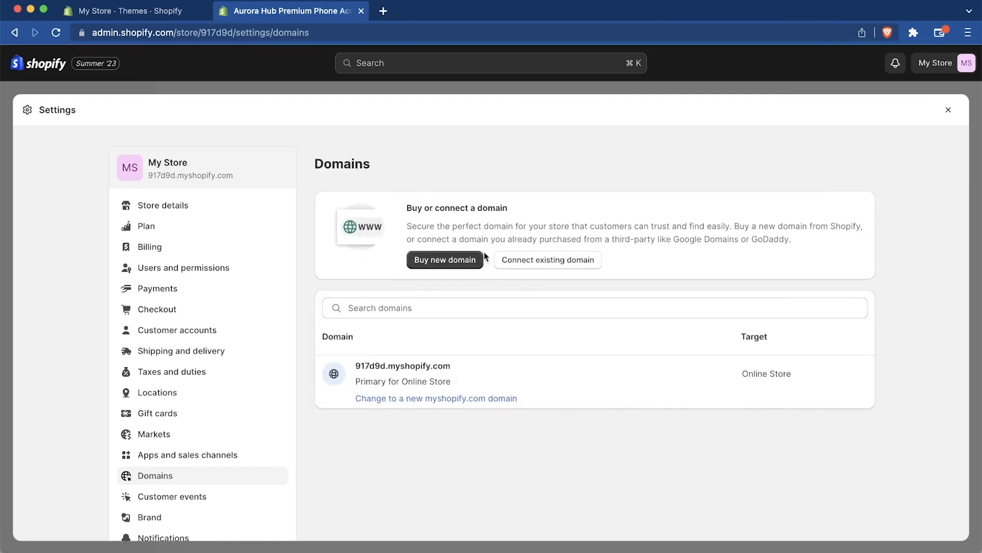
{"action": "left_click", "coordinate": [463, 257]}
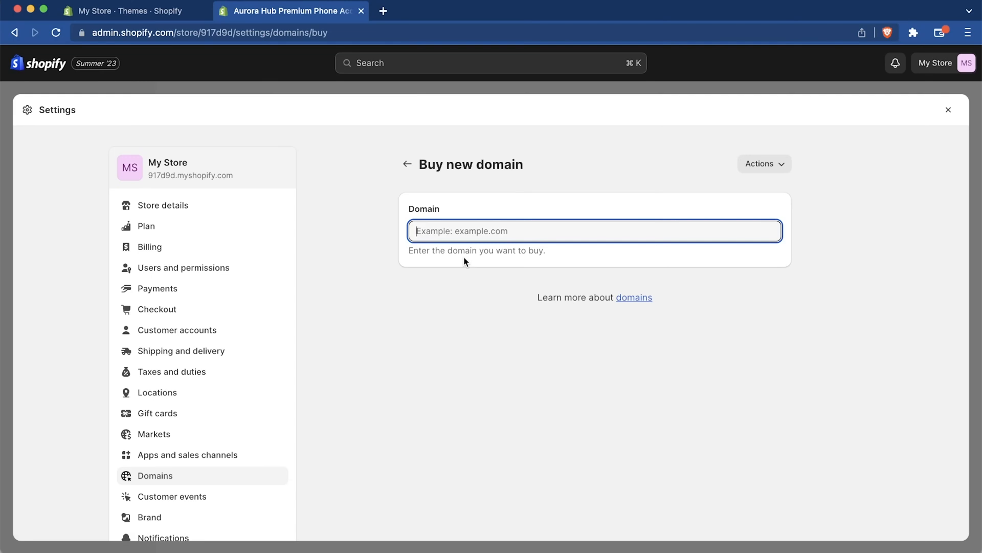
{"action": "type", "text": "theauror"}
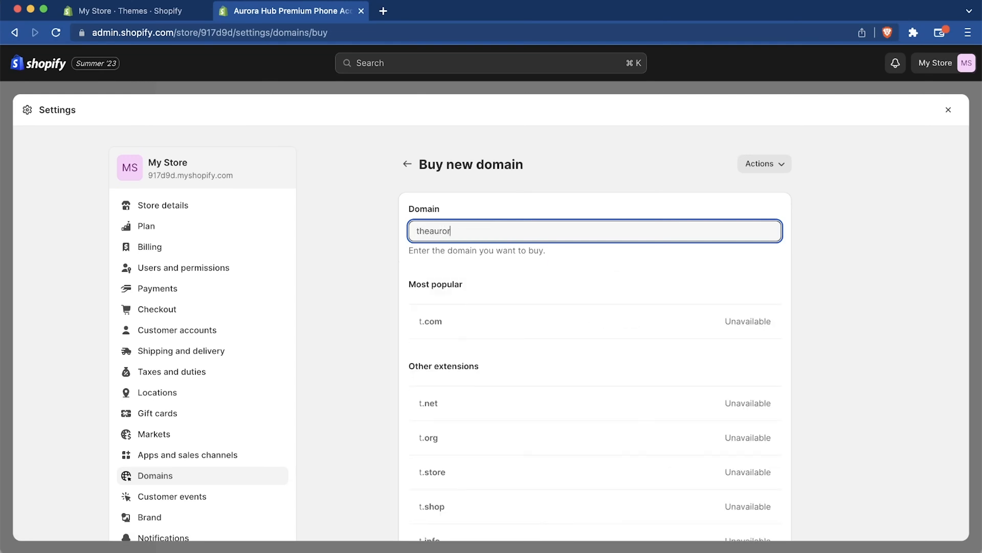
{"action": "type", "text": "ahub"}
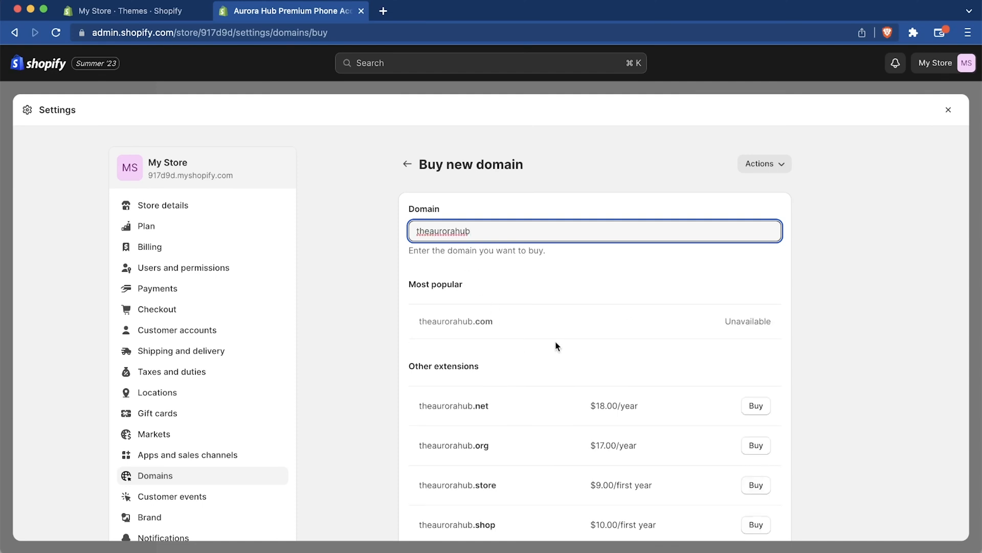
{"action": "scroll", "coordinate": [555, 321], "scroll_direction": "down", "scroll_amount": 2}
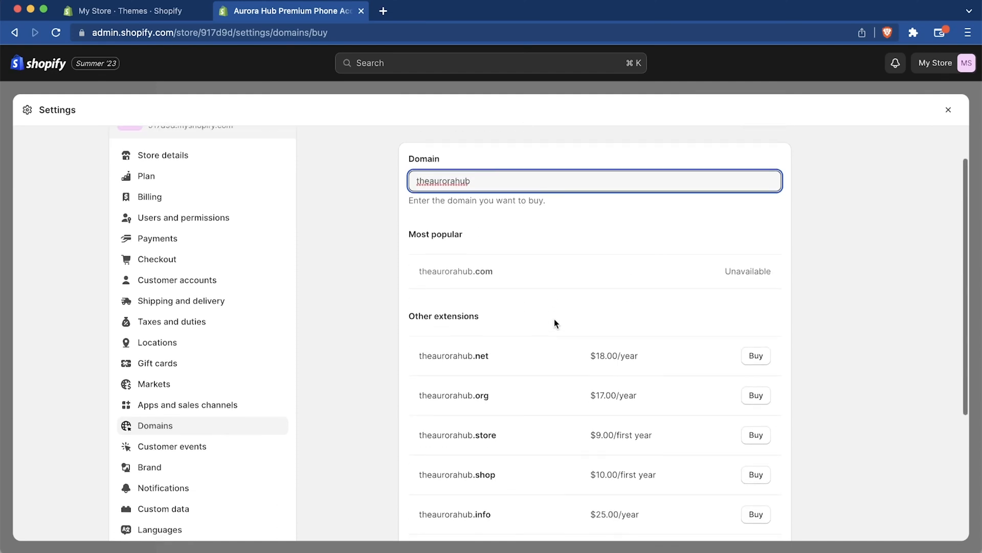
{"action": "scroll", "coordinate": [554, 322], "scroll_direction": "down", "scroll_amount": 2}
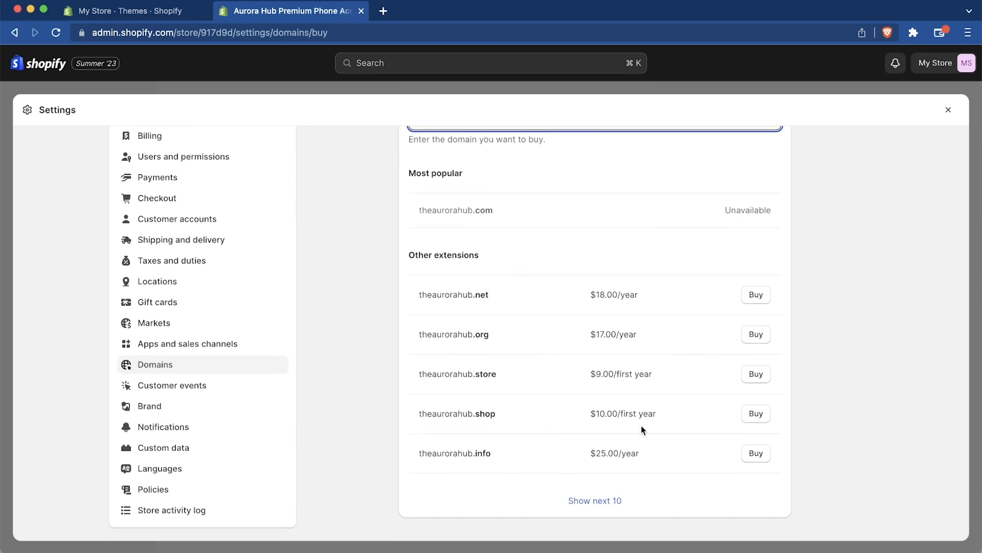
{"action": "left_click", "coordinate": [755, 416]}
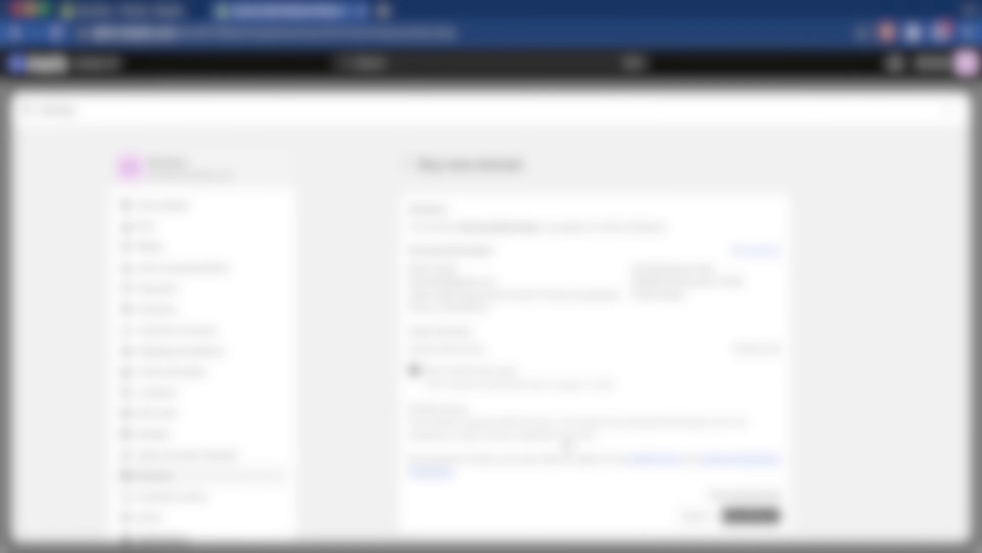
{"action": "left_click", "coordinate": [415, 369]}
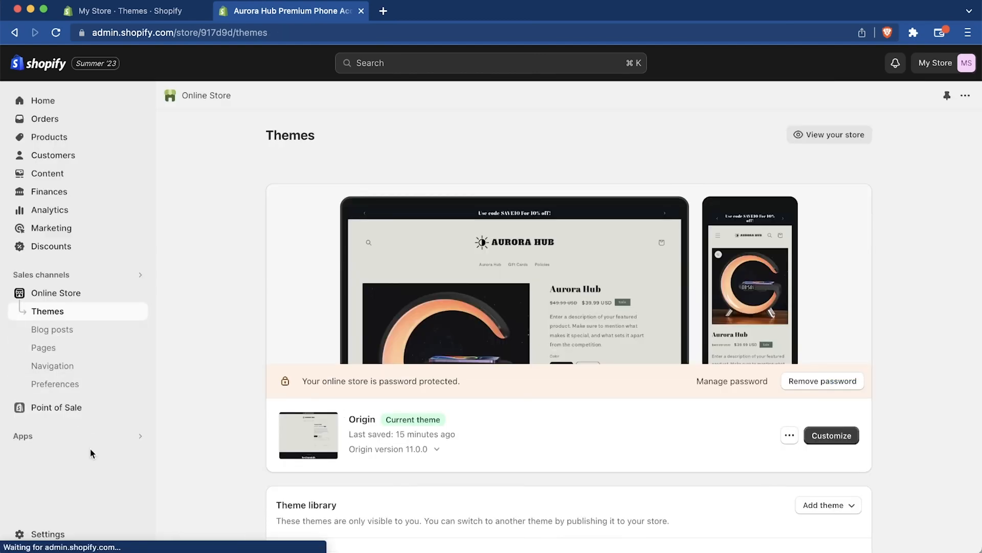
Step: Start a free shipping discount that requires a minimum purchase amount of $49
{"action": "left_click", "coordinate": [65, 249]}
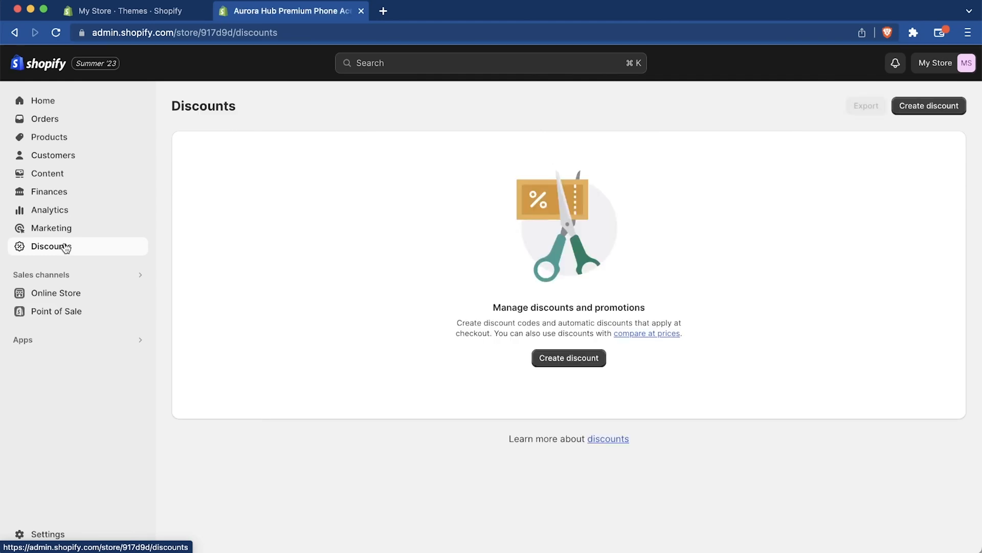
{"action": "left_click", "coordinate": [569, 358]}
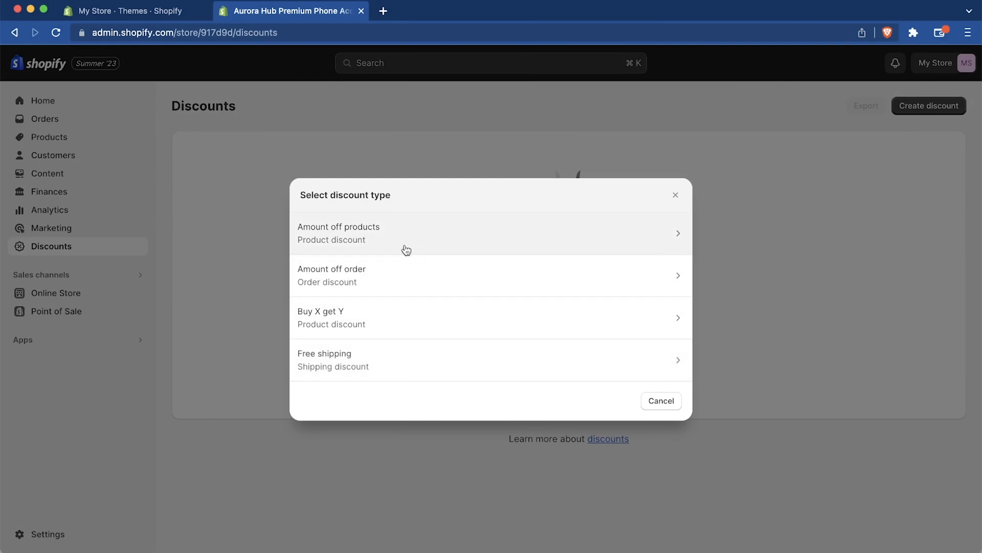
{"action": "left_click", "coordinate": [425, 366]}
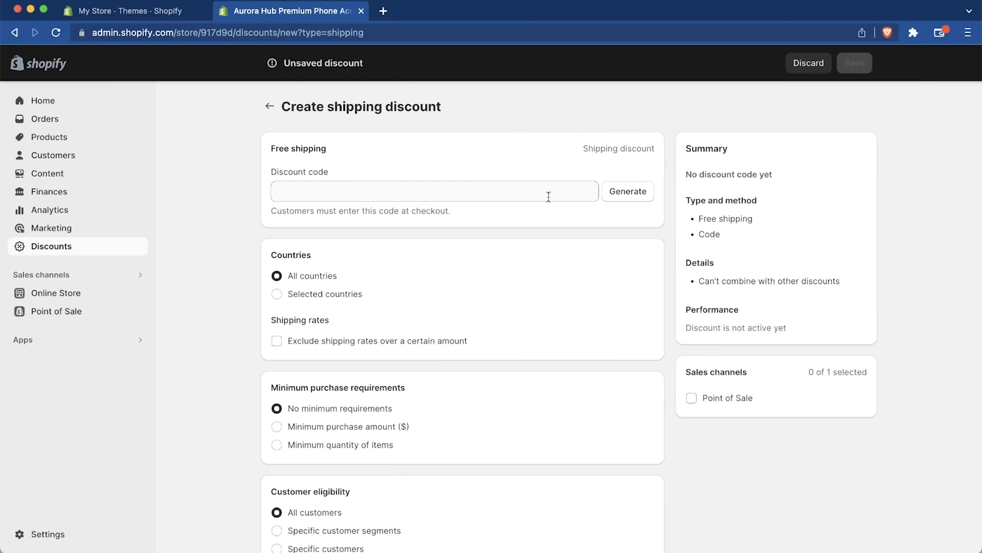
{"action": "scroll", "coordinate": [494, 327], "scroll_direction": "down", "scroll_amount": 3}
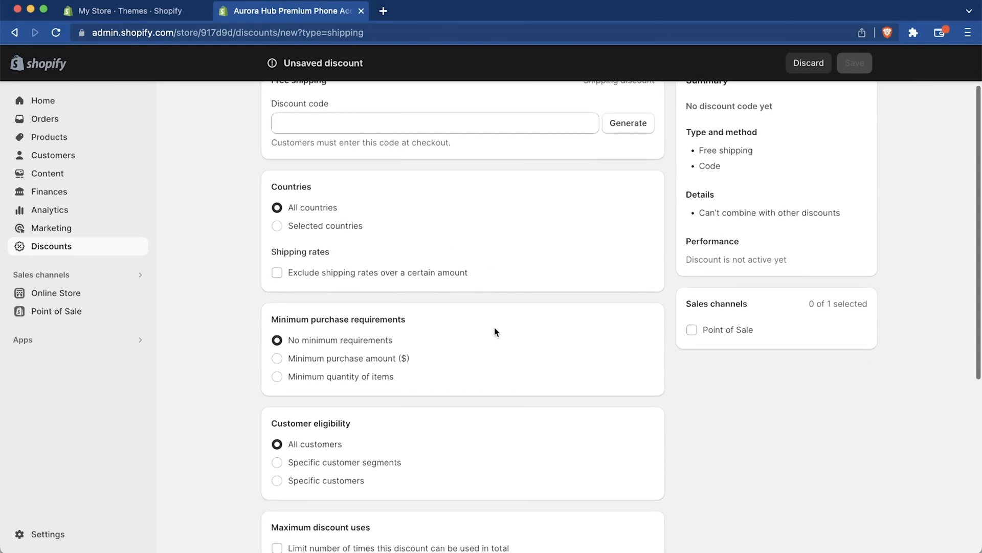
{"action": "left_click", "coordinate": [350, 359]}
{"action": "left_click", "coordinate": [348, 374]}
{"action": "type", "text": "49."}
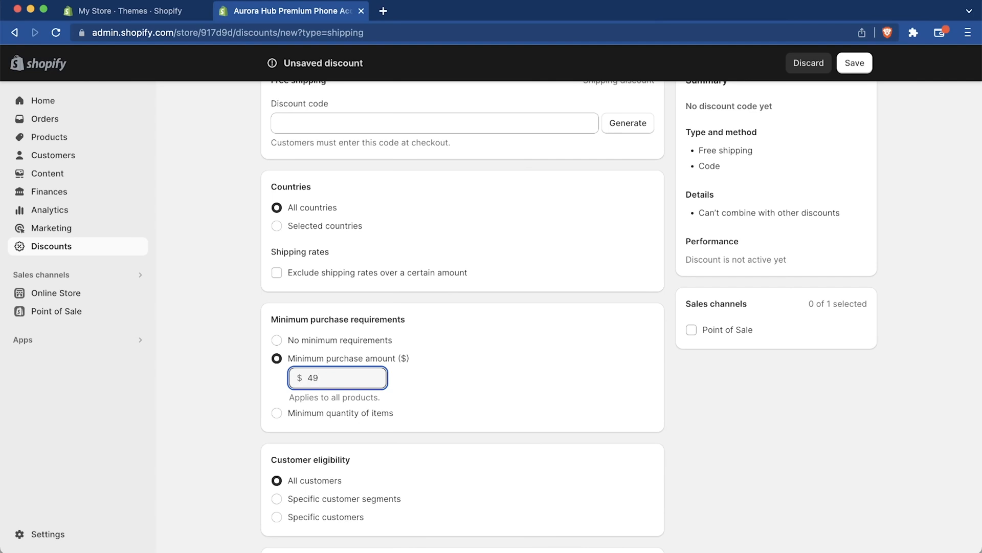
Step: Let the free shipping discount combine with product discounts, name its code FREE and save it
{"action": "scroll", "coordinate": [469, 422], "scroll_direction": "down", "scroll_amount": 7}
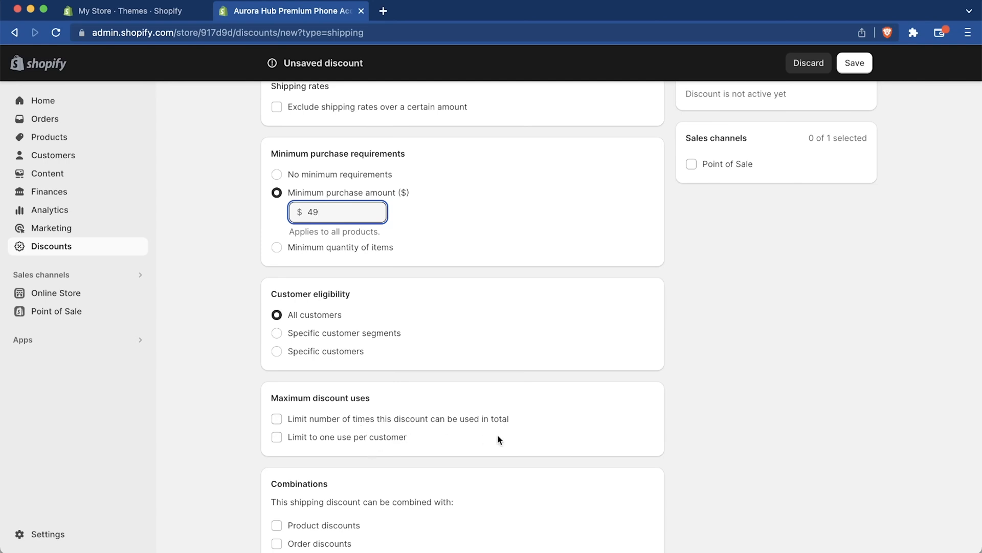
{"action": "scroll", "coordinate": [499, 438], "scroll_direction": "down", "scroll_amount": 5}
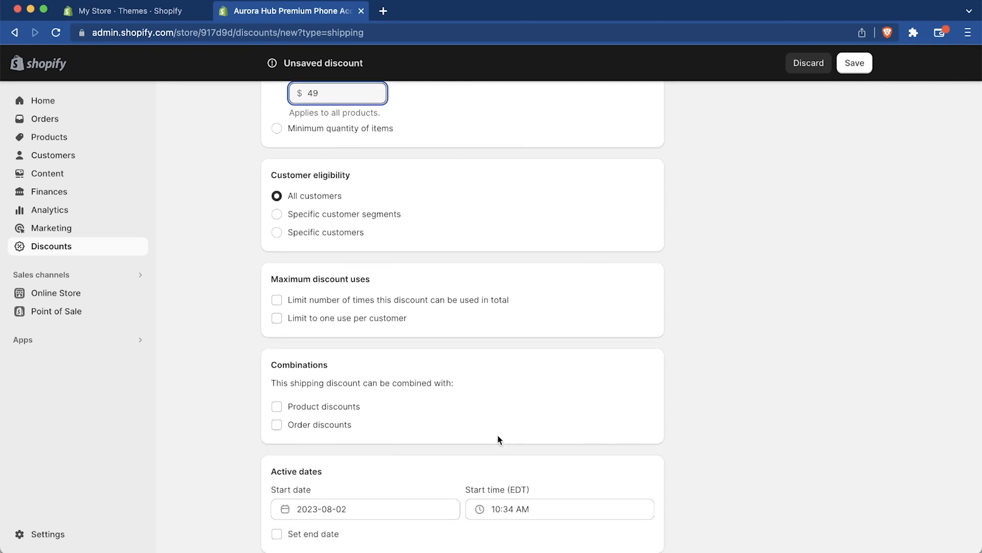
{"action": "scroll", "coordinate": [381, 434], "scroll_direction": "down", "scroll_amount": 2}
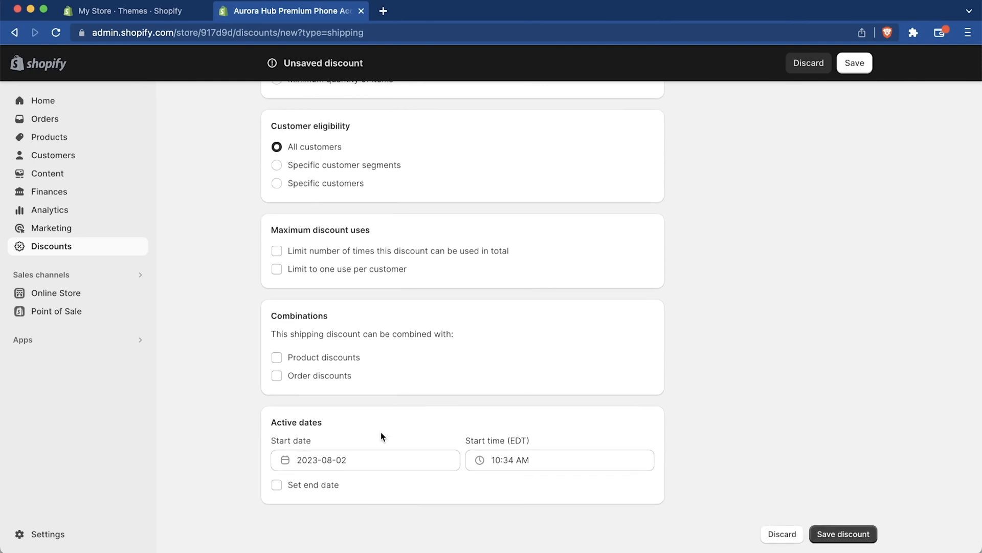
{"action": "left_click", "coordinate": [346, 361]}
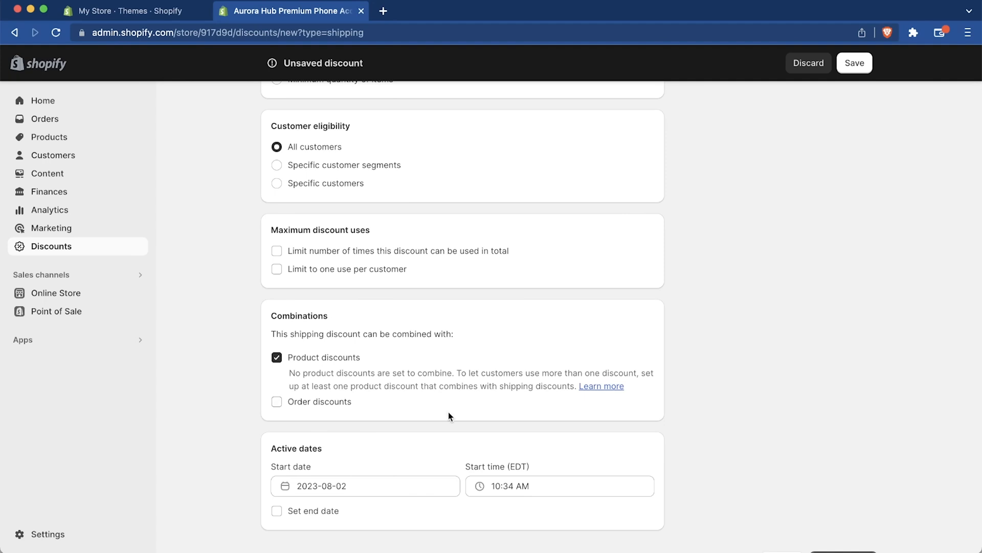
{"action": "scroll", "coordinate": [448, 412], "scroll_direction": "up", "scroll_amount": 5}
{"action": "scroll", "coordinate": [440, 364], "scroll_direction": "up", "scroll_amount": 1}
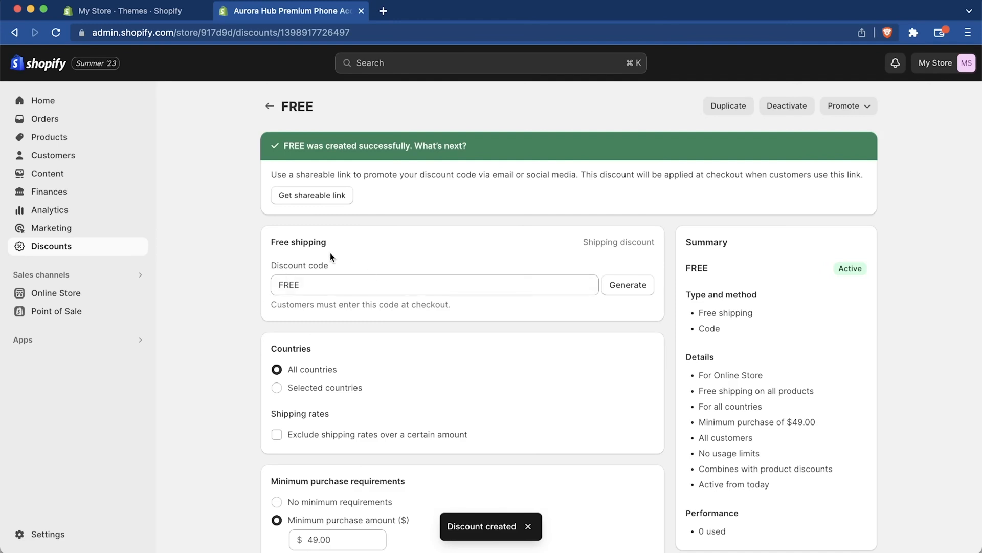
Step: Start an amount-off-order discount with the code SAVE10 and a value of 10 percent
{"action": "left_click", "coordinate": [269, 105]}
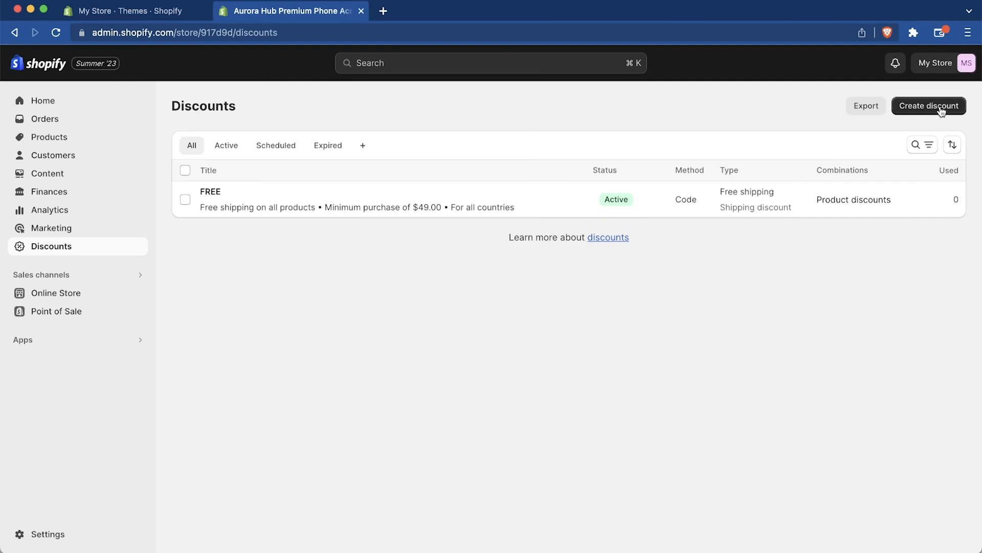
{"action": "left_click", "coordinate": [941, 109]}
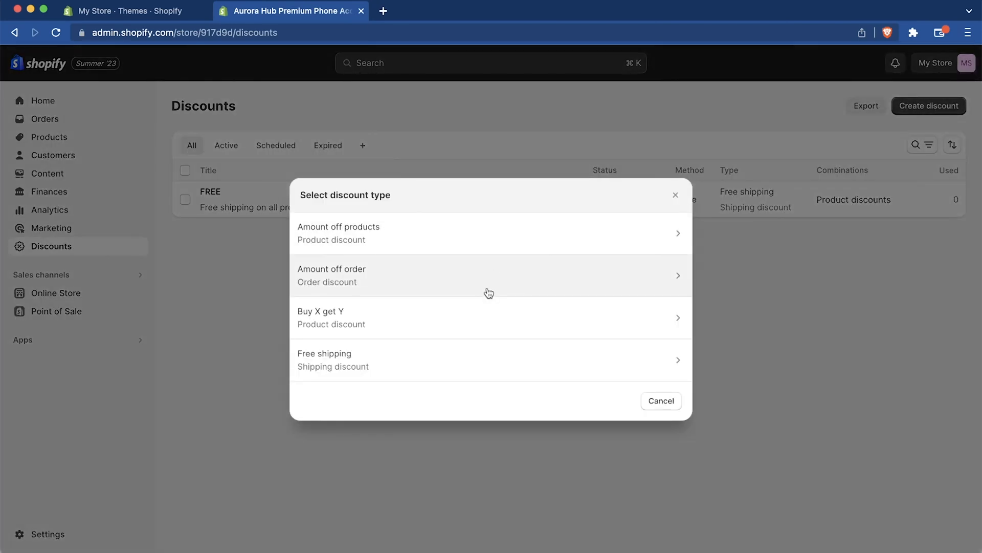
{"action": "left_click", "coordinate": [515, 287]}
{"action": "left_click", "coordinate": [362, 256]}
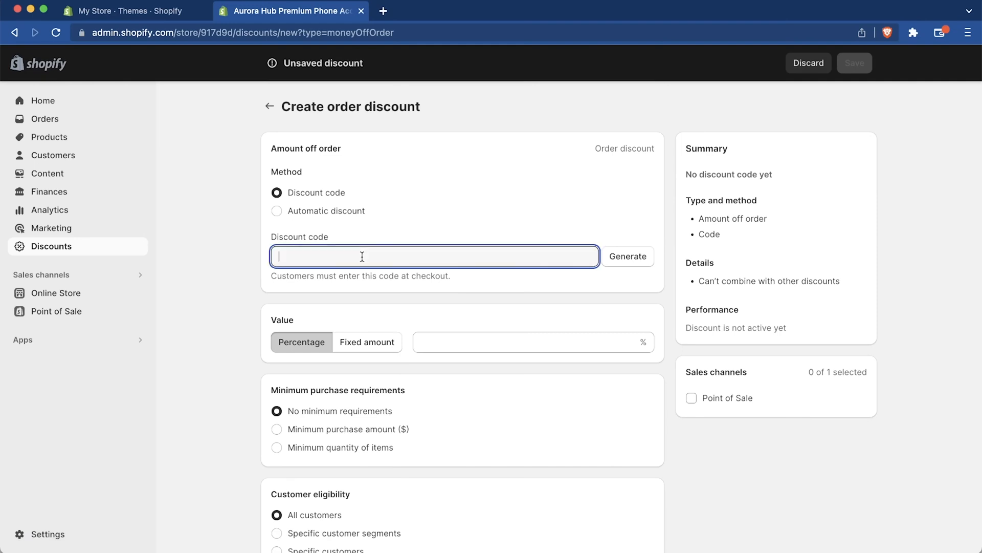
{"action": "type", "text": "SAVE1"}
{"action": "type", "text": "0"}
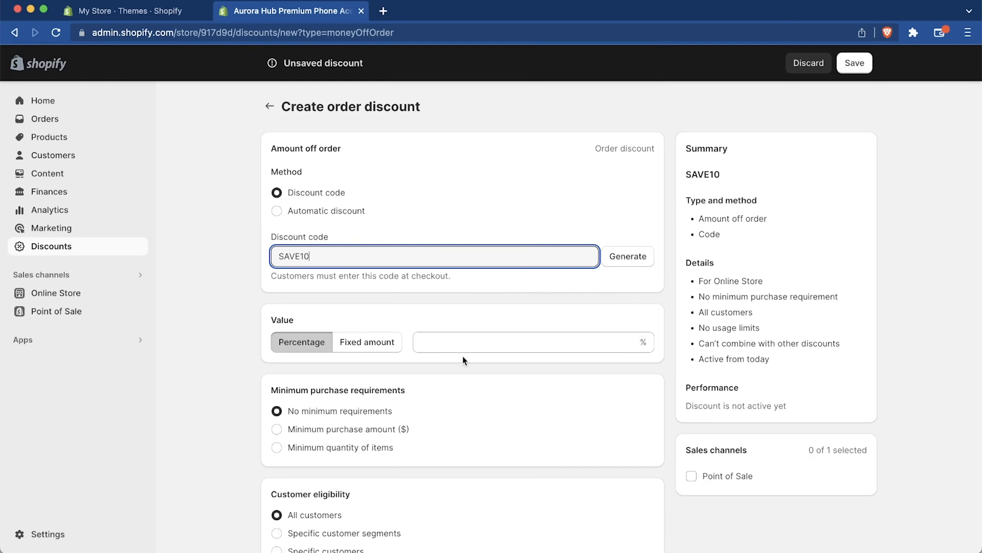
{"action": "scroll", "coordinate": [527, 305], "scroll_direction": "down", "scroll_amount": 3}
{"action": "left_click", "coordinate": [458, 254]}
{"action": "left_click", "coordinate": [450, 241]}
{"action": "type", "text": "10"}
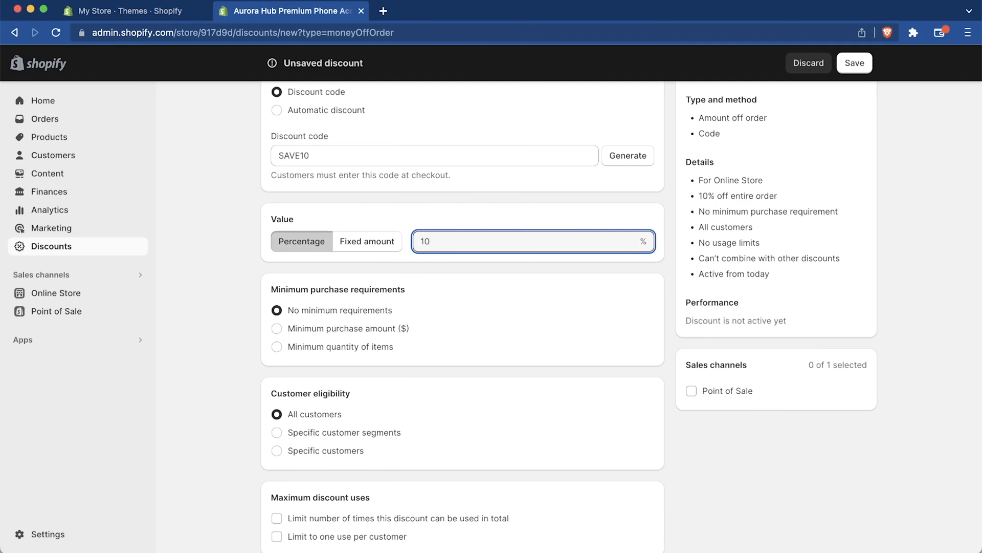
Step: Limit SAVE10 to one use per customer, allow combining it with shipping discounts, and save the discount
{"action": "scroll", "coordinate": [420, 329], "scroll_direction": "down", "scroll_amount": 3}
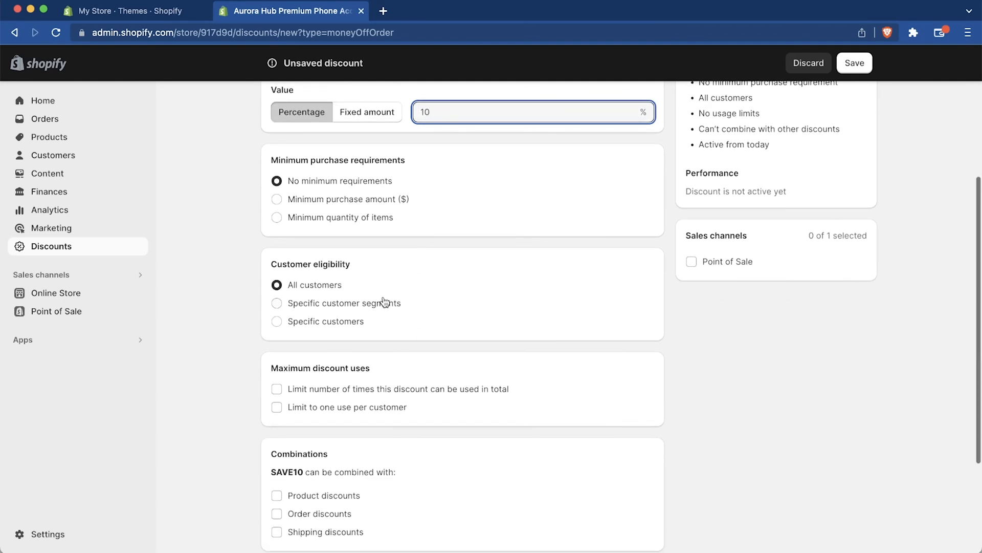
{"action": "scroll", "coordinate": [473, 333], "scroll_direction": "down", "scroll_amount": 3}
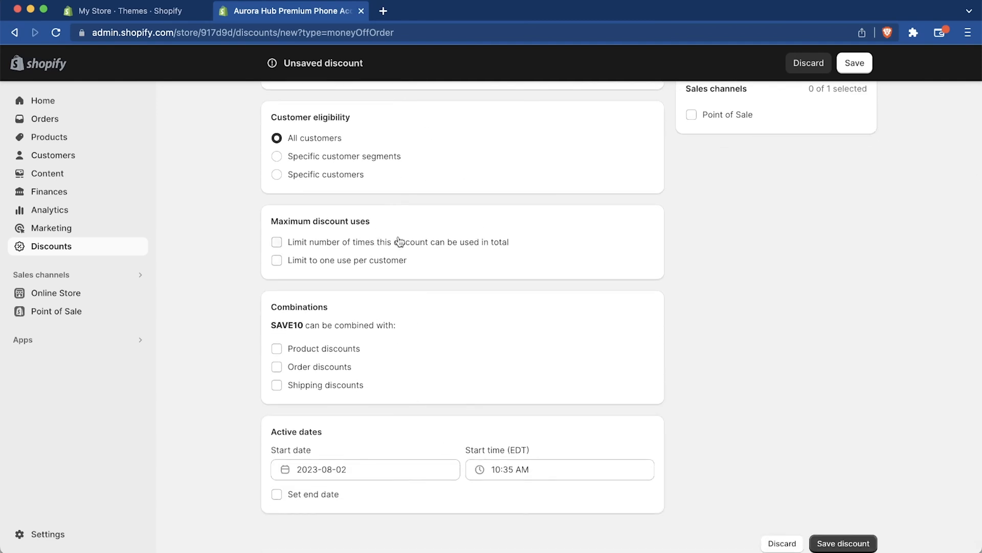
{"action": "left_click", "coordinate": [332, 264]}
{"action": "scroll", "coordinate": [475, 321], "scroll_direction": "down", "scroll_amount": 1}
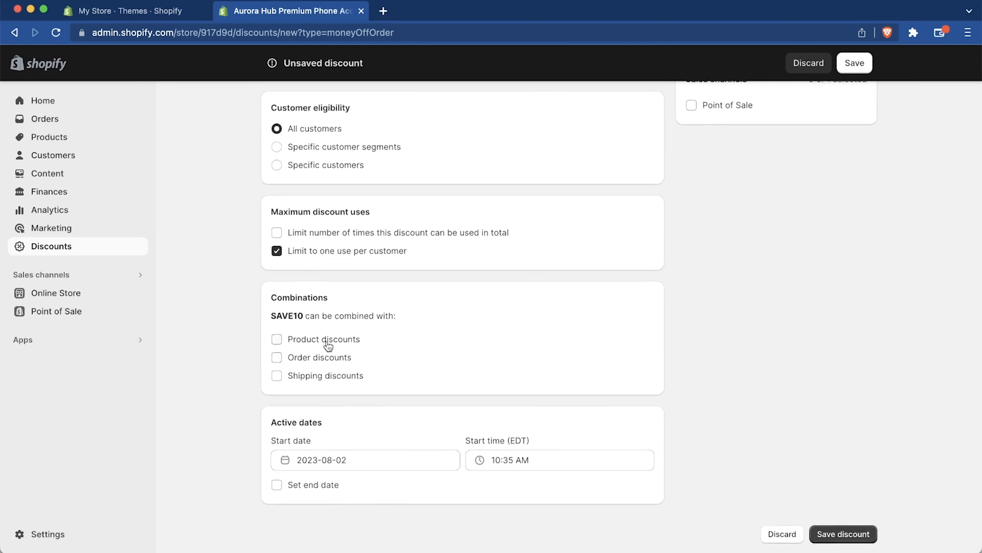
{"action": "left_click", "coordinate": [302, 374]}
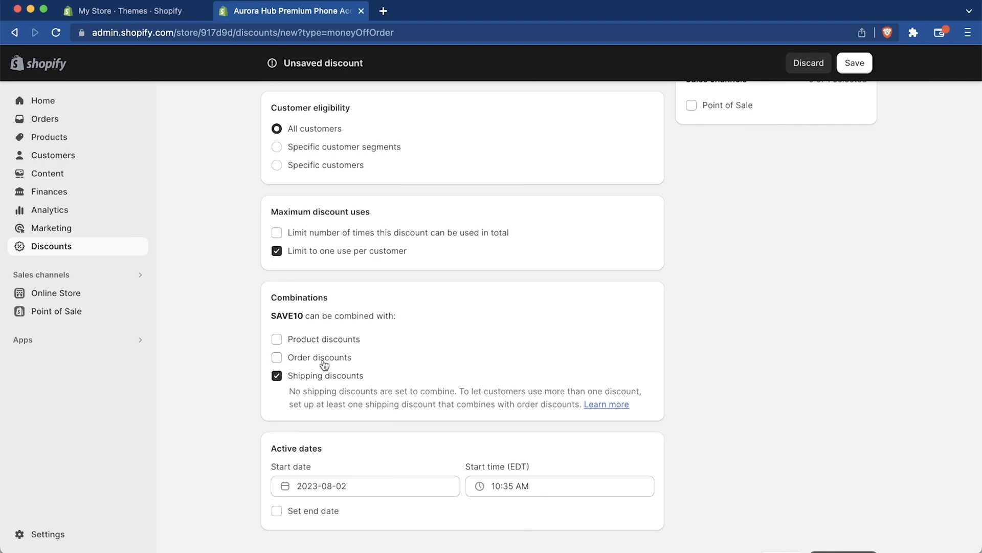
{"action": "scroll", "coordinate": [484, 358], "scroll_direction": "down", "scroll_amount": 1}
{"action": "left_click", "coordinate": [829, 535]}
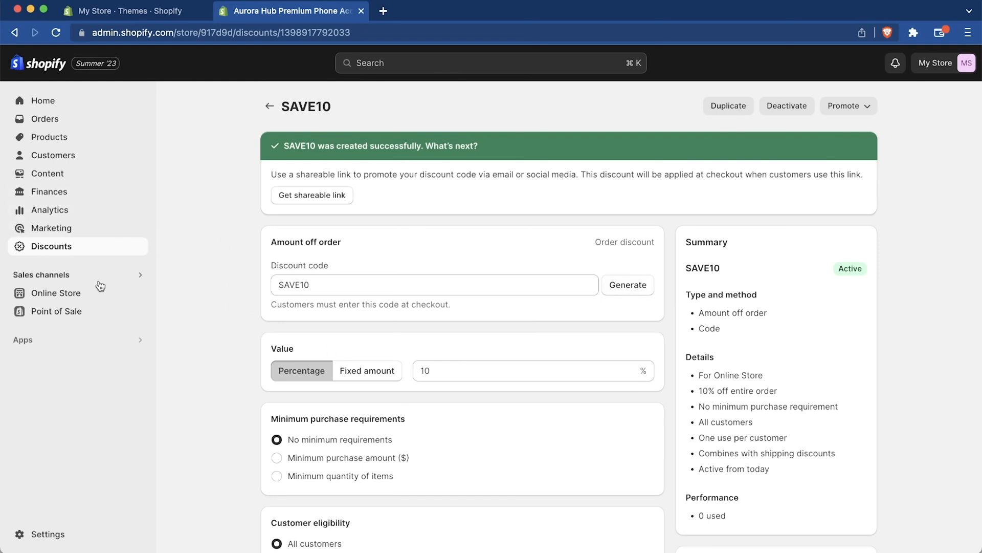
Step: Review the store's marketing overview and browse the wider selection of marketing apps in the Shopify App Store
{"action": "left_click", "coordinate": [95, 232]}
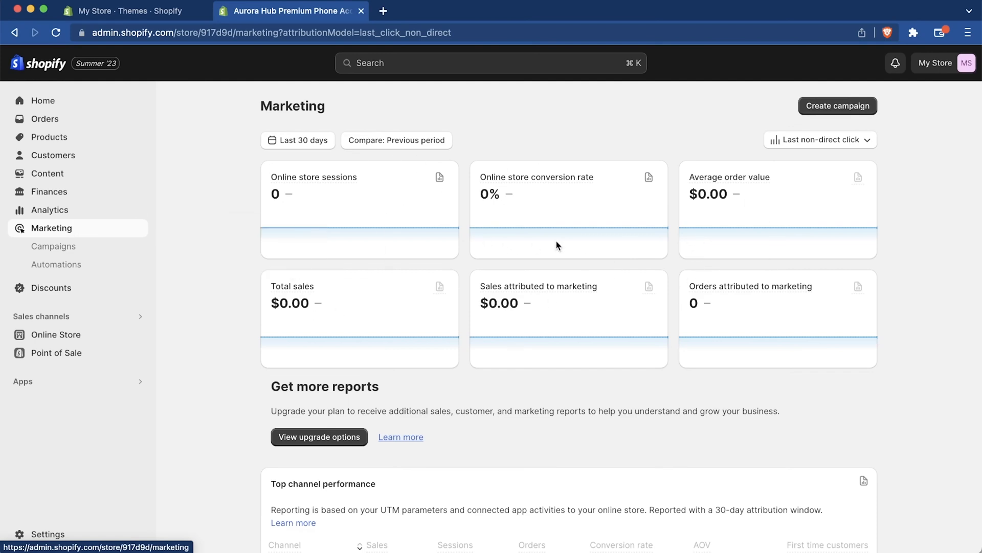
{"action": "scroll", "coordinate": [834, 344], "scroll_direction": "down", "scroll_amount": 8}
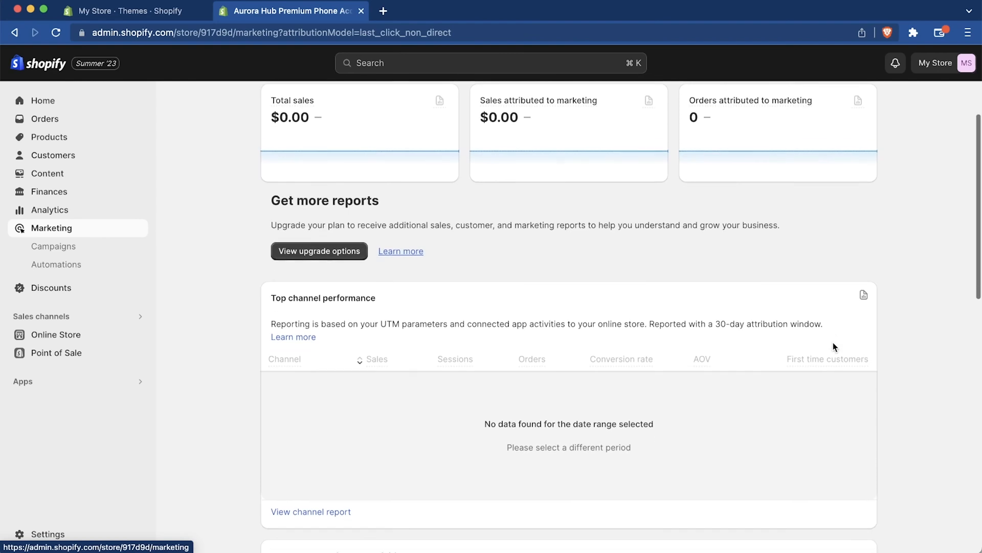
{"action": "scroll", "coordinate": [834, 346], "scroll_direction": "down", "scroll_amount": 6}
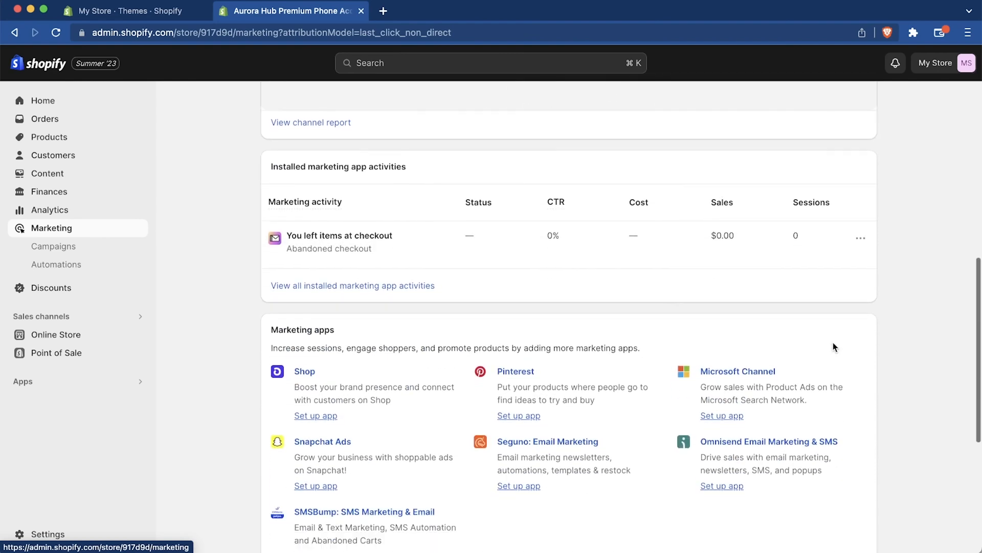
{"action": "scroll", "coordinate": [916, 349], "scroll_direction": "down", "scroll_amount": 1}
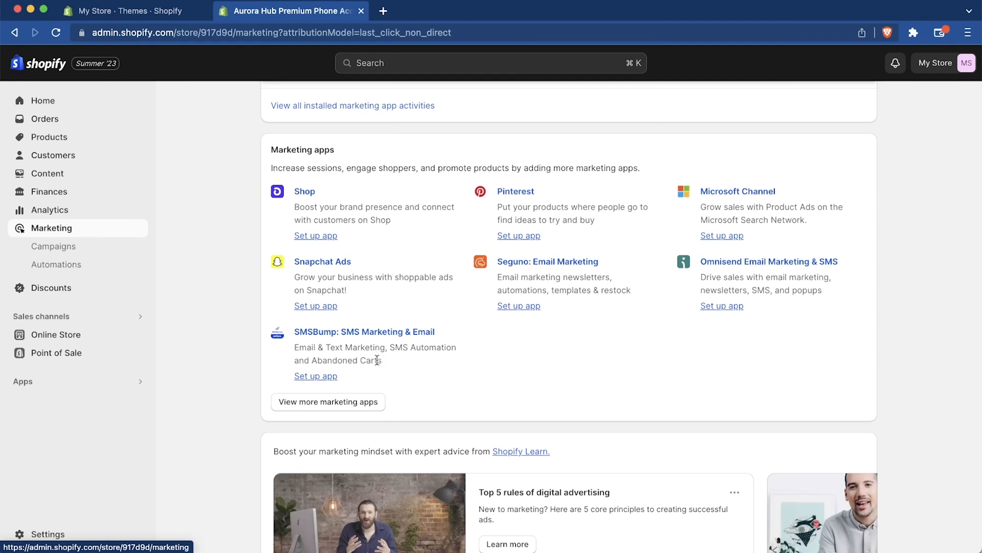
{"action": "left_click", "coordinate": [367, 408]}
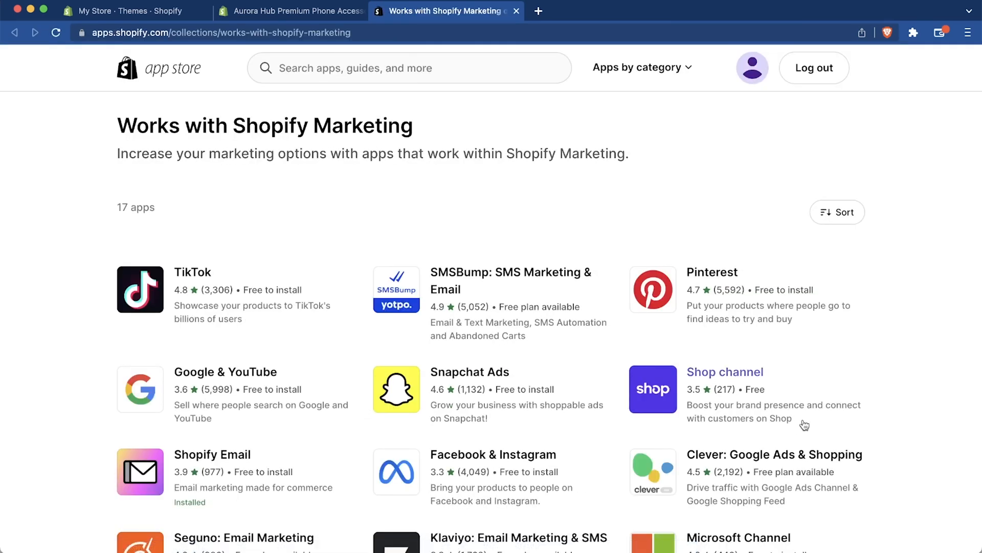
{"action": "scroll", "coordinate": [906, 412], "scroll_direction": "down", "scroll_amount": 3}
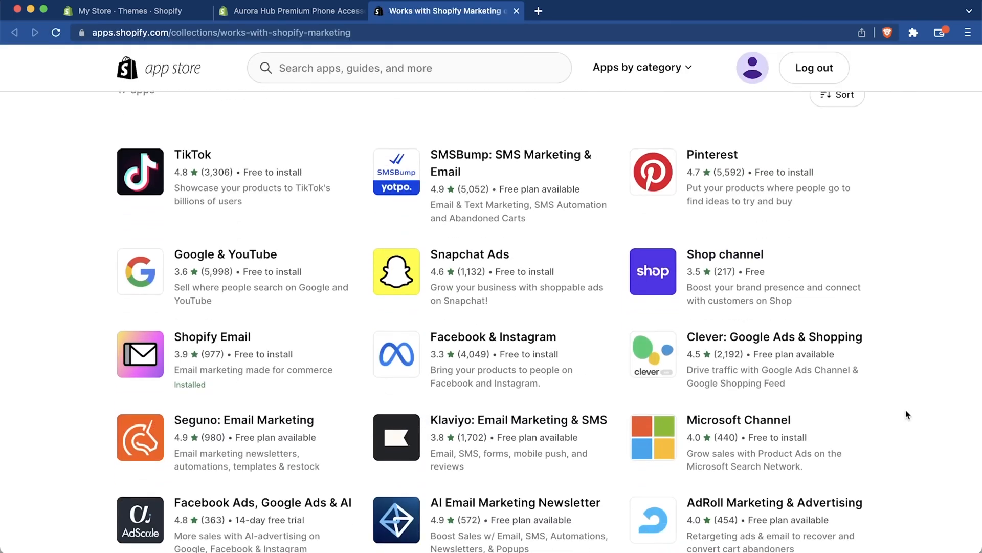
Step: Look through the apps in the Works with Shopify Marketing collection
{"action": "scroll", "coordinate": [906, 414], "scroll_direction": "down", "scroll_amount": 2}
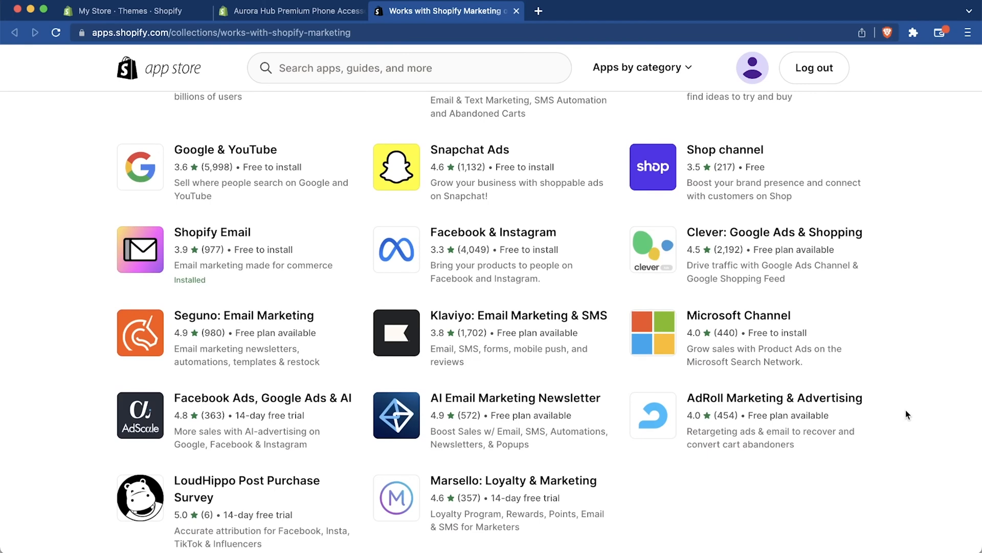
{"action": "scroll", "coordinate": [906, 415], "scroll_direction": "down", "scroll_amount": 7}
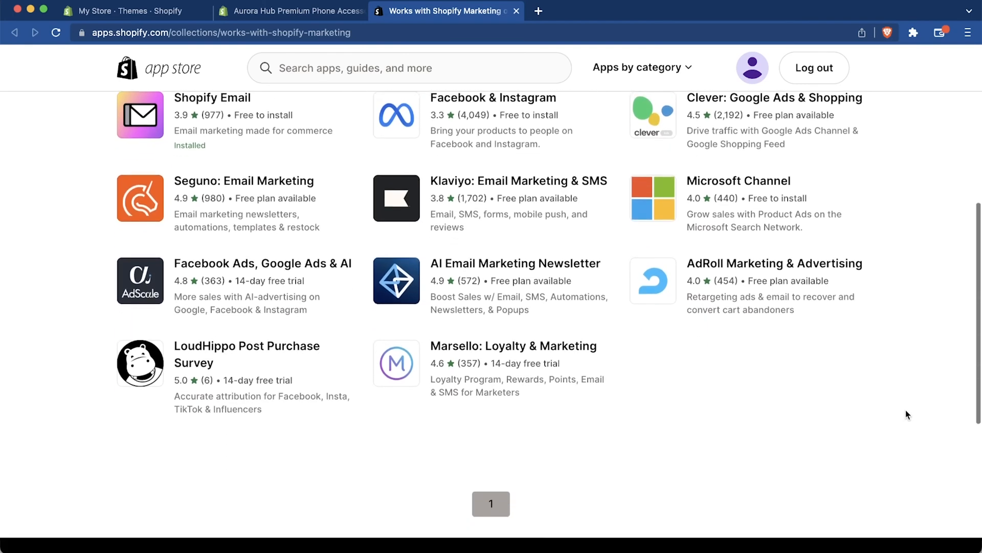
{"action": "scroll", "coordinate": [905, 415], "scroll_direction": "up", "scroll_amount": 10}
{"action": "scroll", "coordinate": [905, 415], "scroll_direction": "down", "scroll_amount": 3}
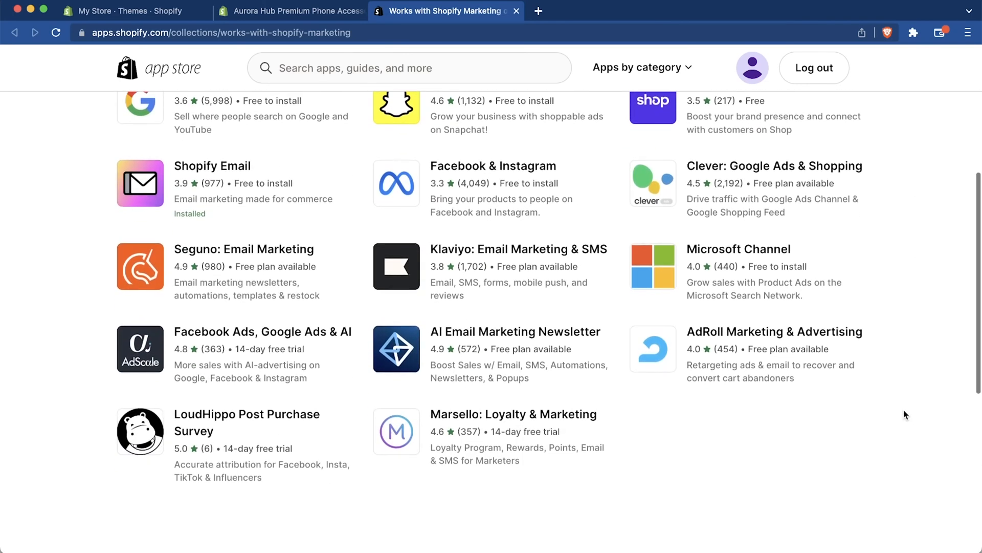
{"action": "scroll", "coordinate": [905, 414], "scroll_direction": "up", "scroll_amount": 4}
{"action": "scroll", "coordinate": [906, 414], "scroll_direction": "up", "scroll_amount": 2}
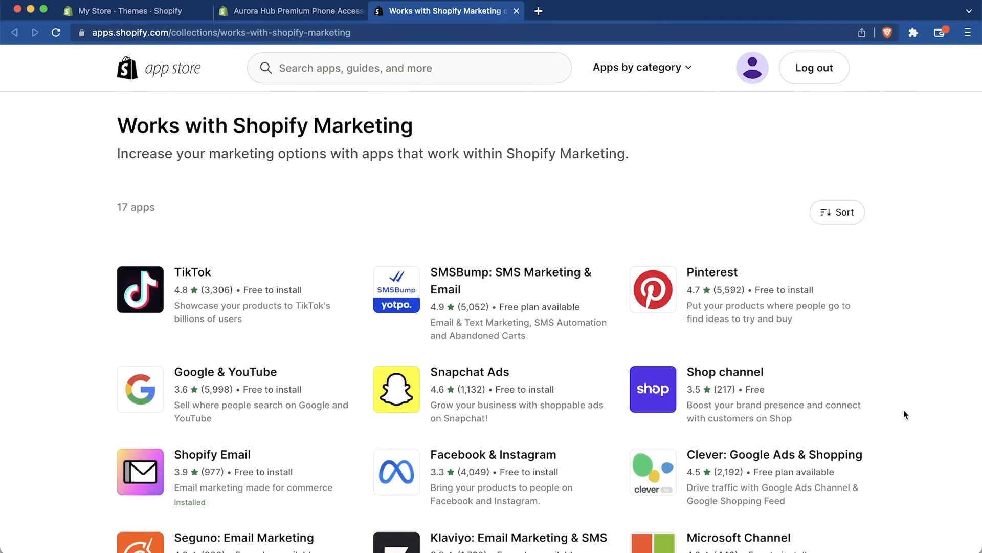
{"action": "scroll", "coordinate": [877, 381], "scroll_direction": "down", "scroll_amount": 6}
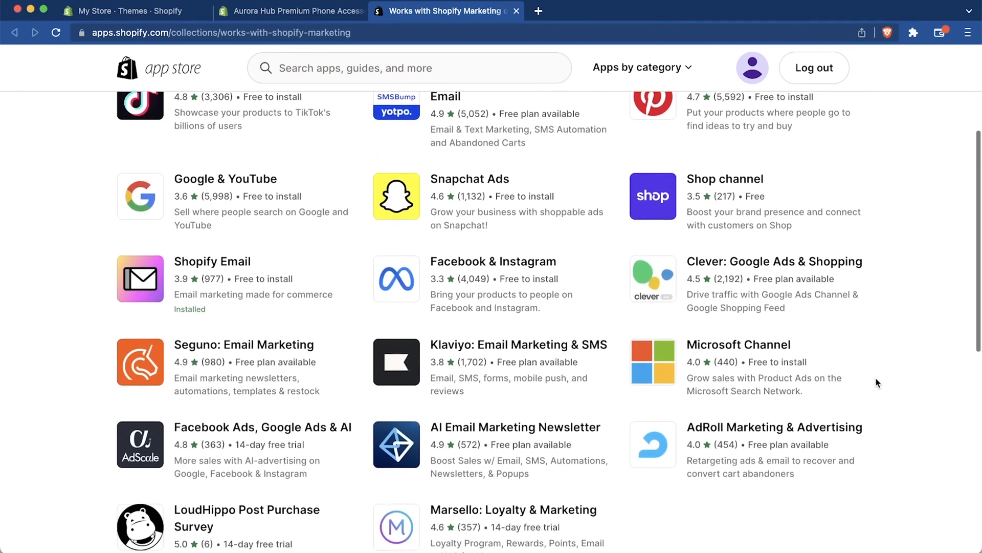
{"action": "scroll", "coordinate": [877, 382], "scroll_direction": "down", "scroll_amount": 2}
{"action": "scroll", "coordinate": [877, 382], "scroll_direction": "up", "scroll_amount": 6}
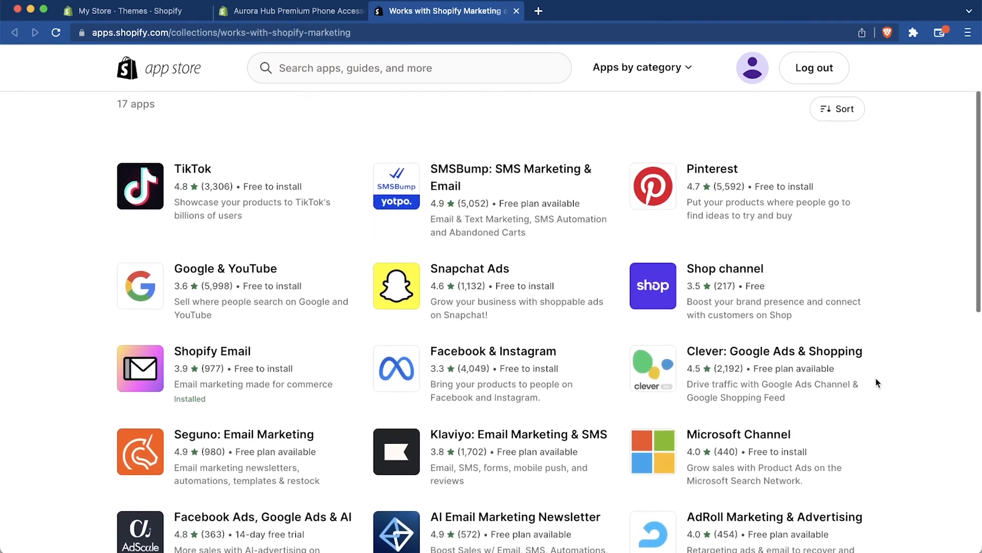
{"action": "scroll", "coordinate": [877, 382], "scroll_direction": "up", "scroll_amount": 1}
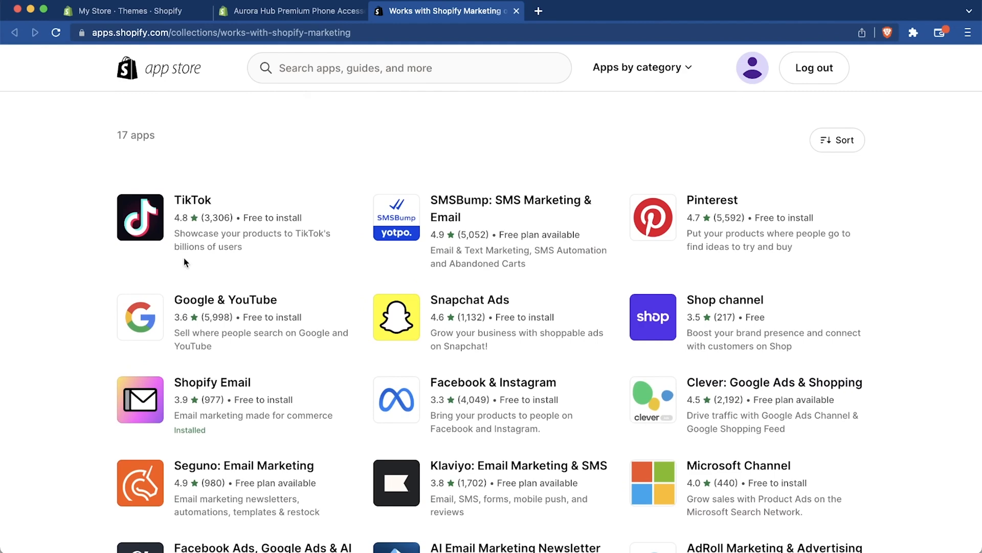
Step: Install the TikTok app in the store from its App Store listing
{"action": "left_click", "coordinate": [155, 207]}
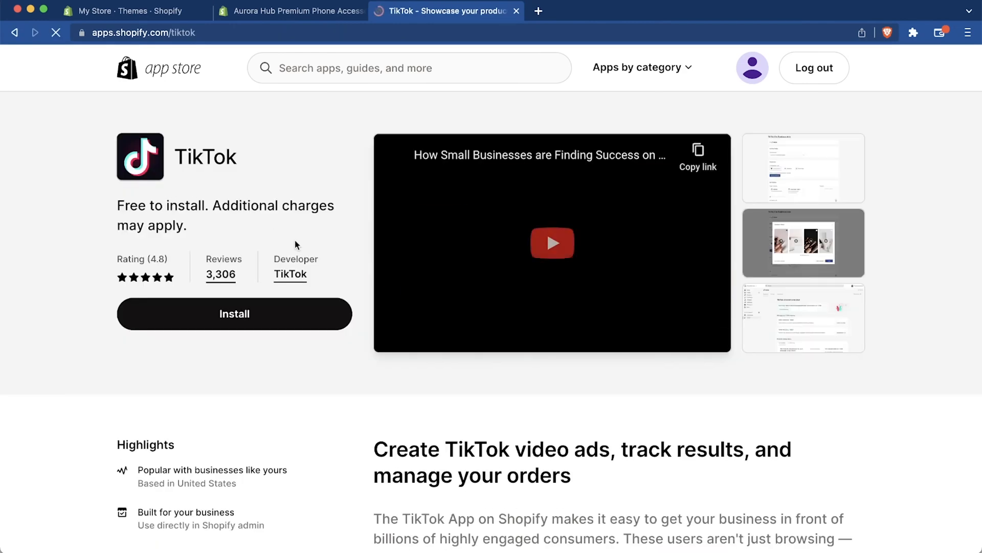
{"action": "left_click", "coordinate": [228, 320]}
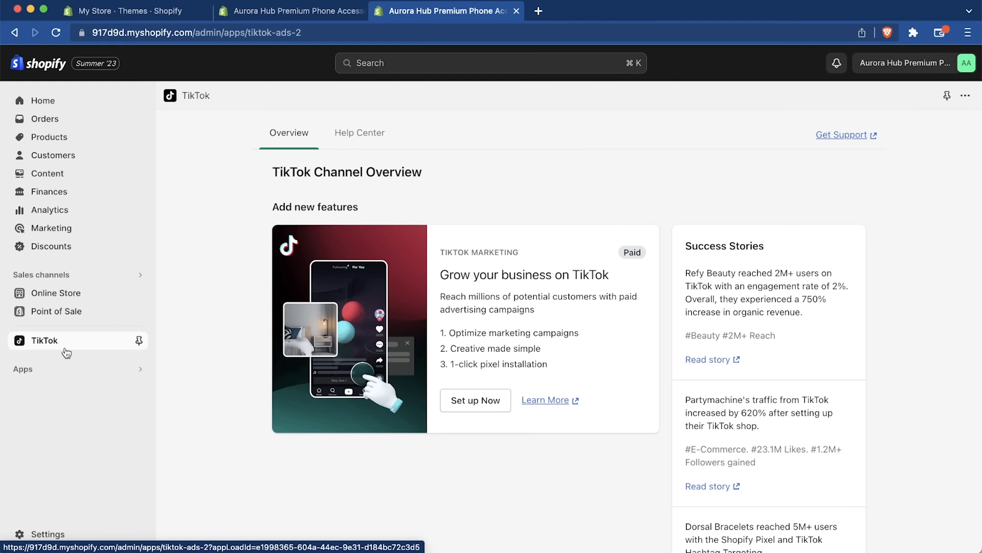
Step: Check the marketing campaigns report and turn on the Abandoned cart marketing automation
{"action": "left_click", "coordinate": [66, 227]}
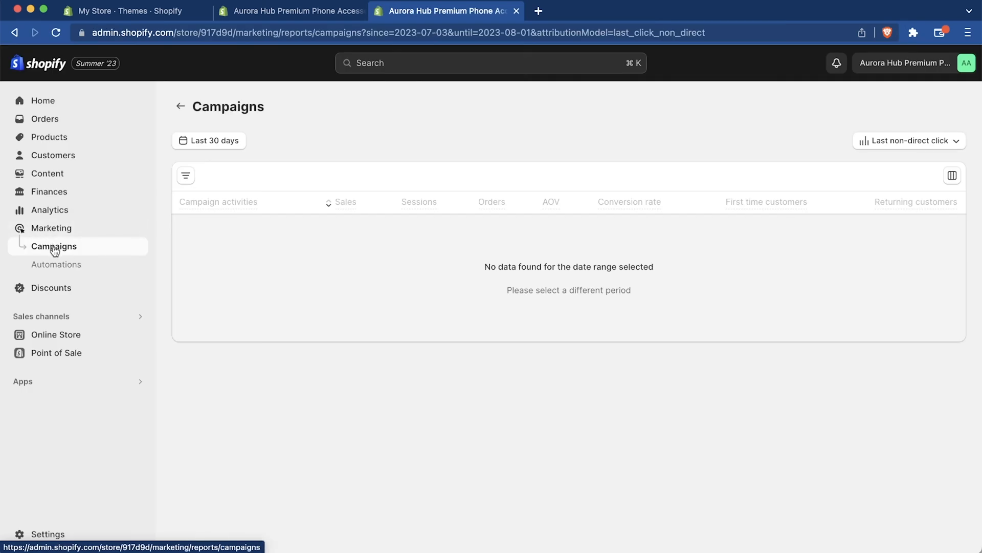
{"action": "left_click", "coordinate": [66, 264]}
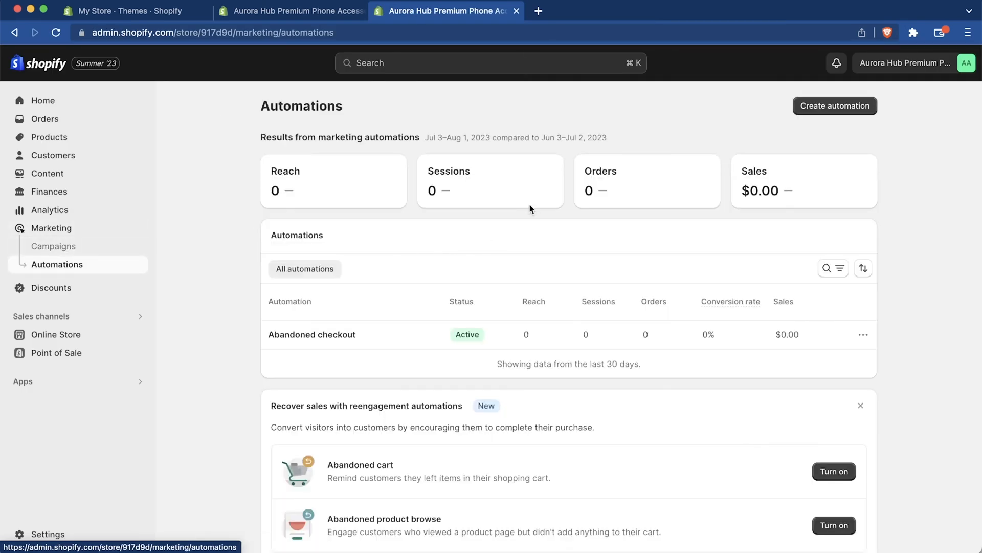
{"action": "scroll", "coordinate": [720, 361], "scroll_direction": "down", "scroll_amount": 3}
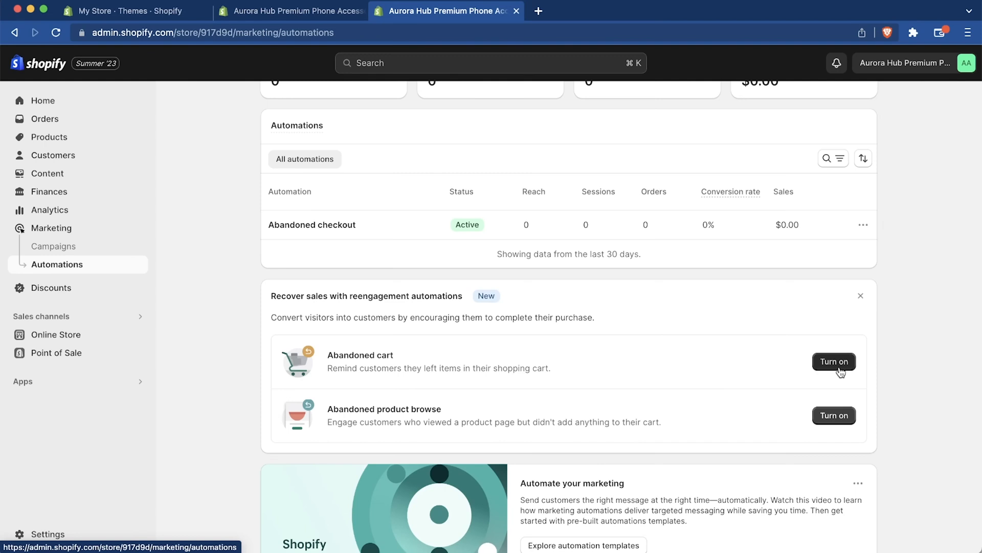
{"action": "left_click", "coordinate": [838, 364]}
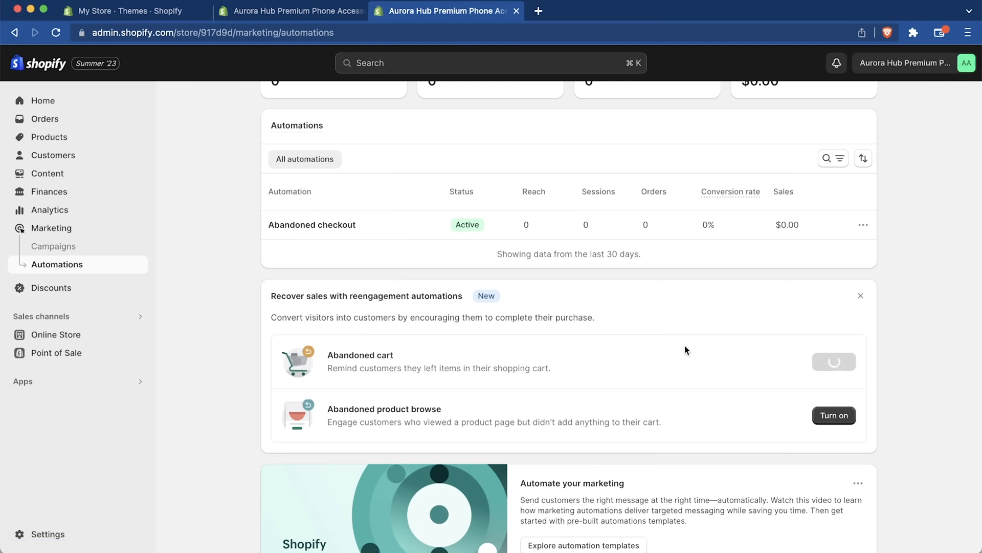
Step: Review the store's analytics dashboard, from sales and sessions to traffic sources
{"action": "left_click", "coordinate": [88, 213]}
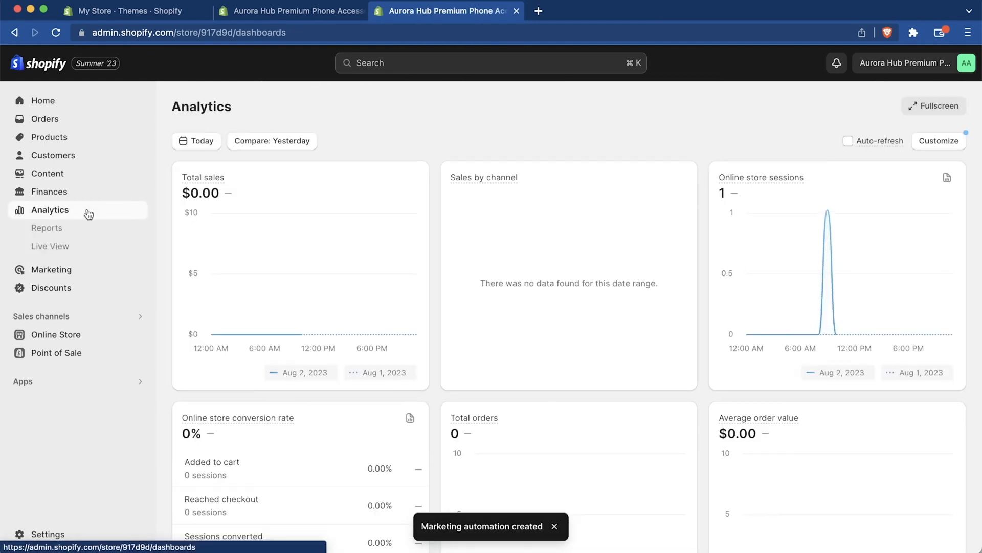
{"action": "scroll", "coordinate": [646, 316], "scroll_direction": "down", "scroll_amount": 10}
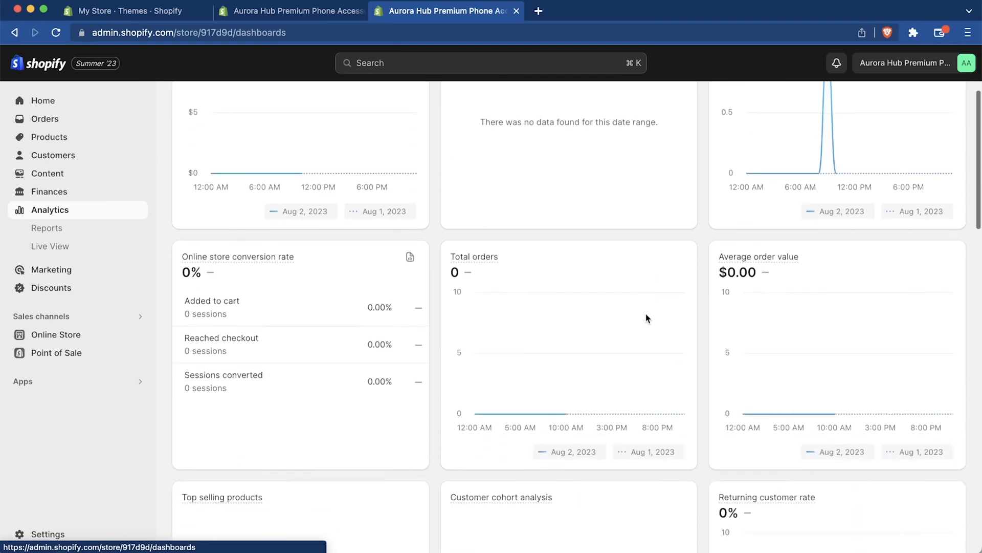
{"action": "scroll", "coordinate": [646, 318], "scroll_direction": "down", "scroll_amount": 9}
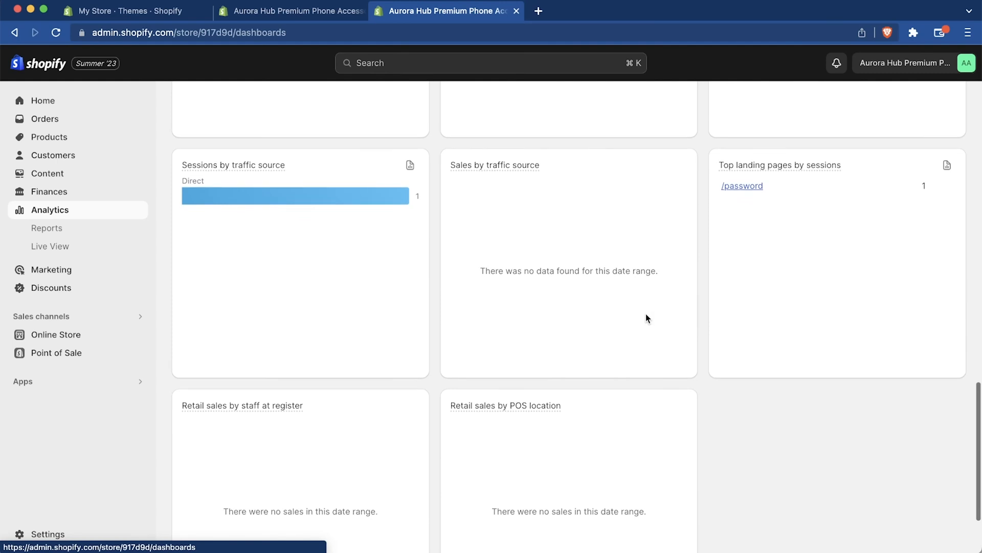
{"action": "scroll", "coordinate": [646, 318], "scroll_direction": "up", "scroll_amount": 18}
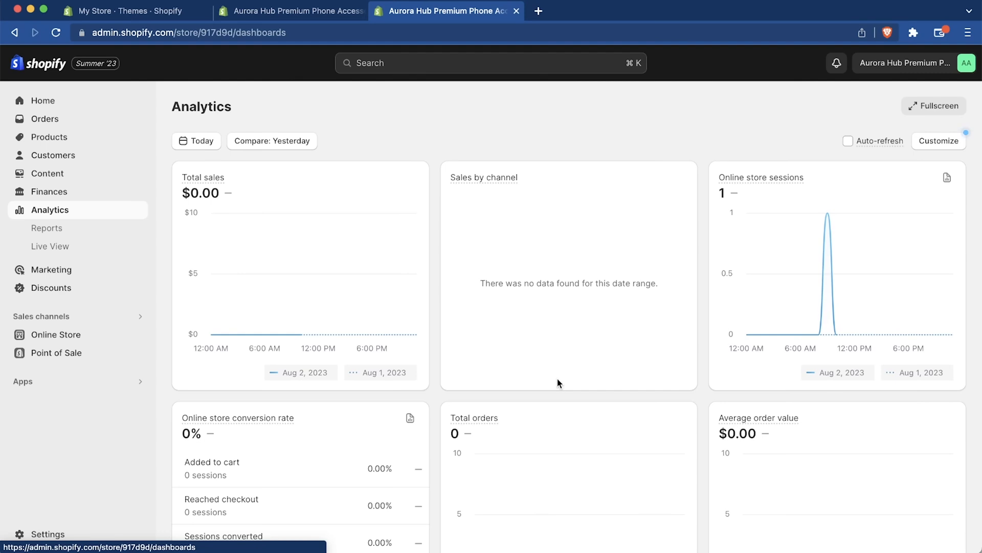
Step: Review the store's finances overview and look into the content and customers sections
{"action": "left_click", "coordinate": [96, 196]}
{"action": "scroll", "coordinate": [196, 265], "scroll_direction": "down", "scroll_amount": 5}
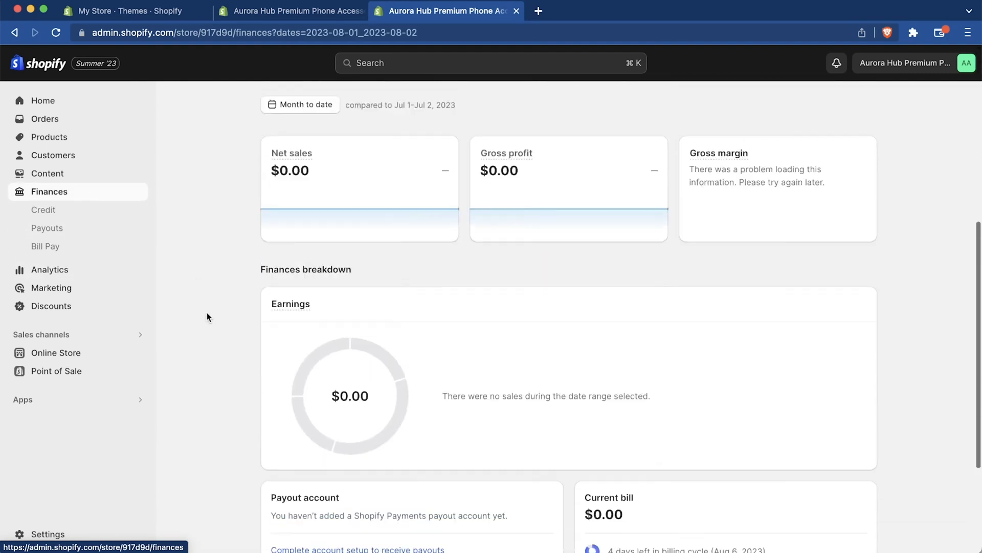
{"action": "scroll", "coordinate": [207, 316], "scroll_direction": "up", "scroll_amount": 2}
{"action": "scroll", "coordinate": [218, 341], "scroll_direction": "down", "scroll_amount": 5}
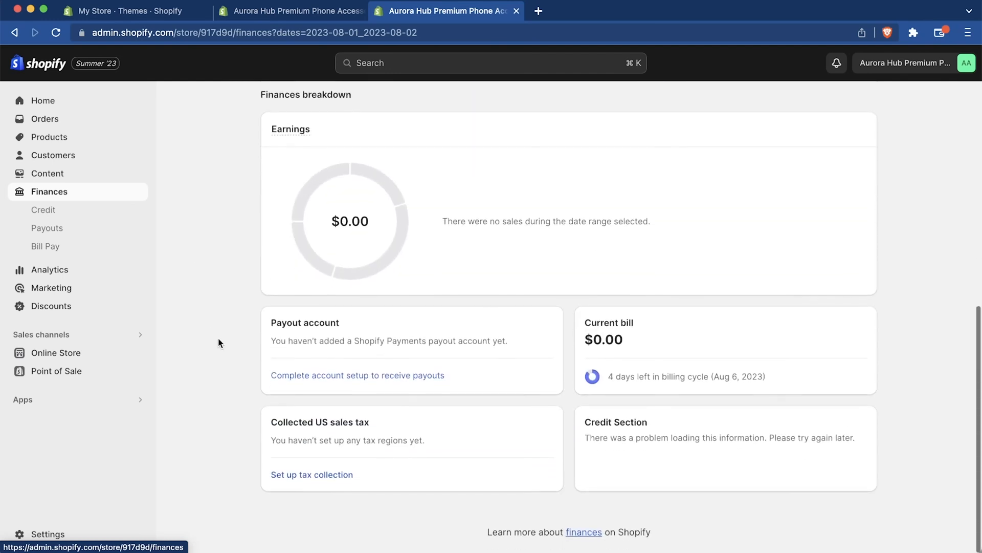
{"action": "scroll", "coordinate": [219, 342], "scroll_direction": "up", "scroll_amount": 10}
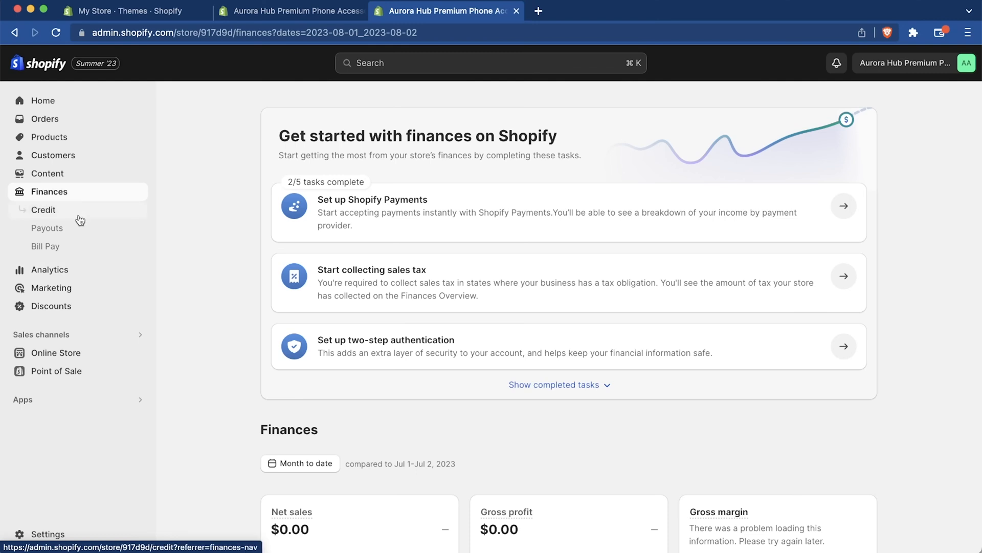
{"action": "left_click", "coordinate": [85, 175]}
{"action": "left_click", "coordinate": [84, 162]}
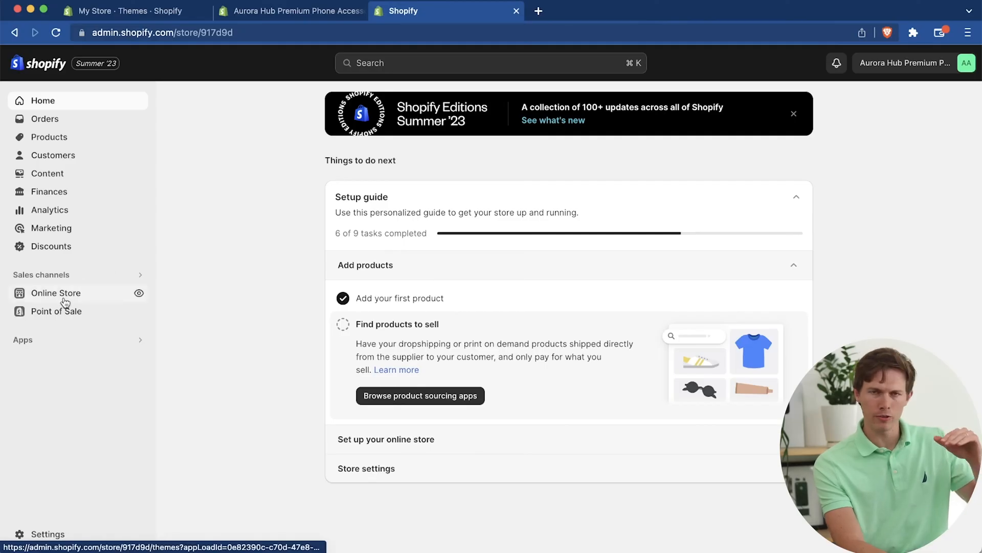
Step: In the store's policy settings, create the written return and refund policy from the template and read it through
{"action": "left_click", "coordinate": [50, 534]}
{"action": "scroll", "coordinate": [169, 440], "scroll_direction": "down", "scroll_amount": 7}
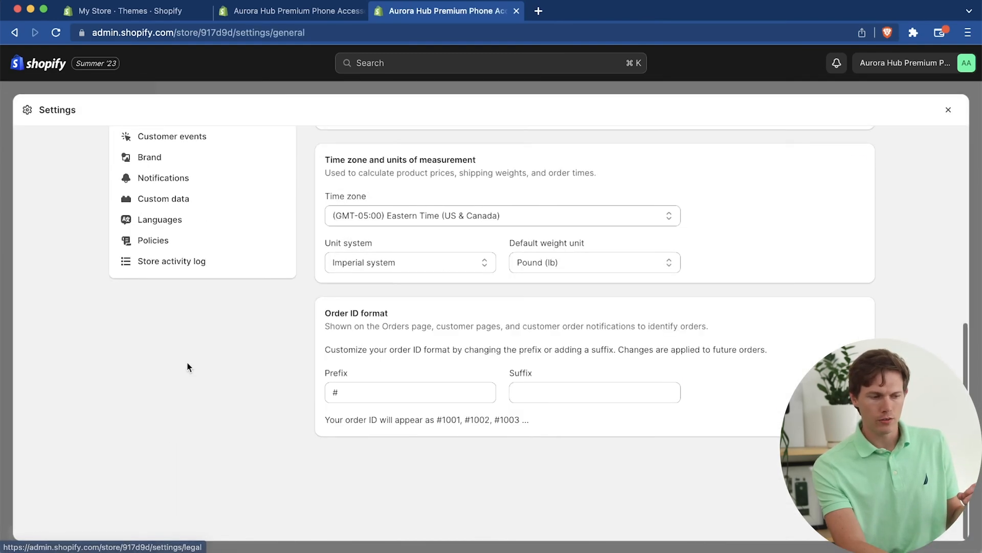
{"action": "scroll", "coordinate": [188, 367], "scroll_direction": "up", "scroll_amount": 3}
{"action": "left_click", "coordinate": [160, 384]}
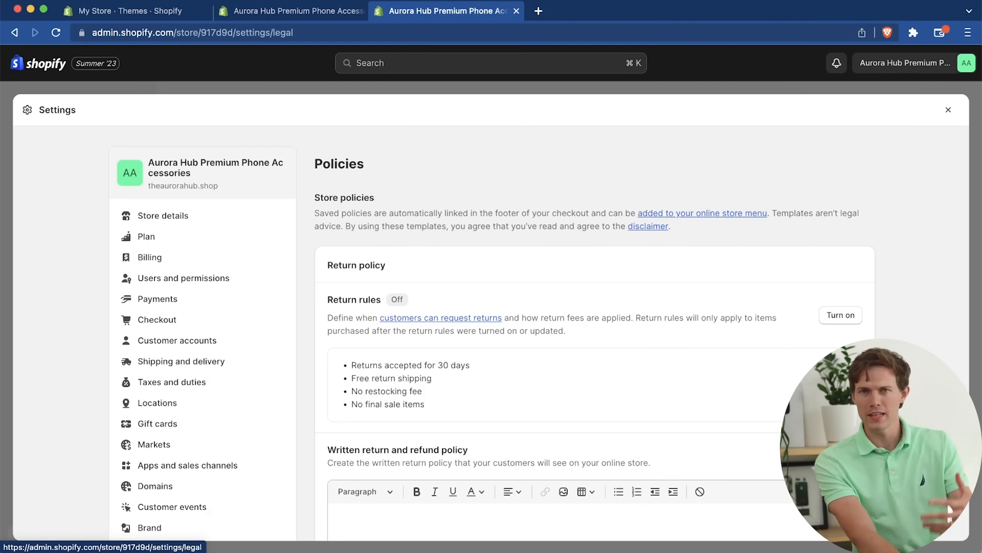
{"action": "scroll", "coordinate": [539, 339], "scroll_direction": "down", "scroll_amount": 3}
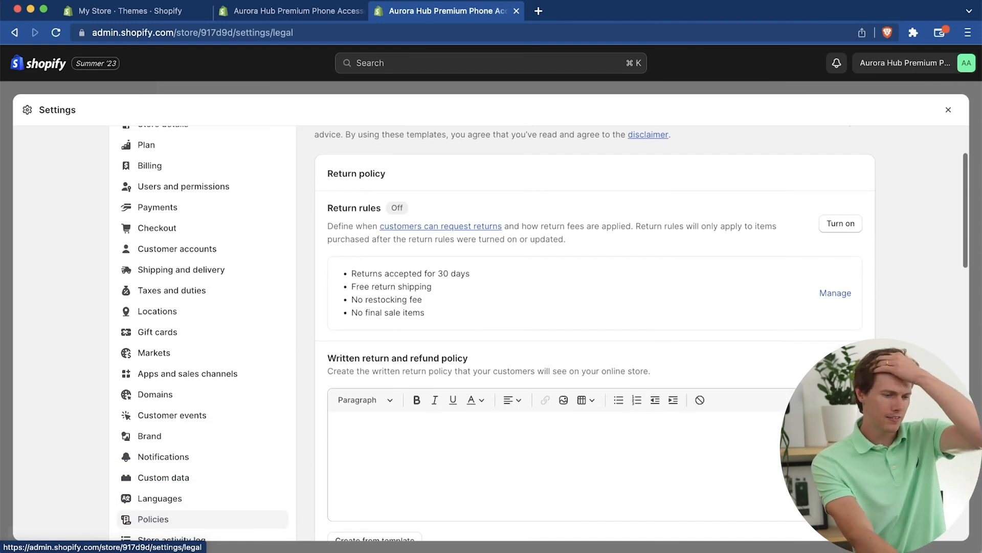
{"action": "scroll", "coordinate": [539, 339], "scroll_direction": "down", "scroll_amount": 5}
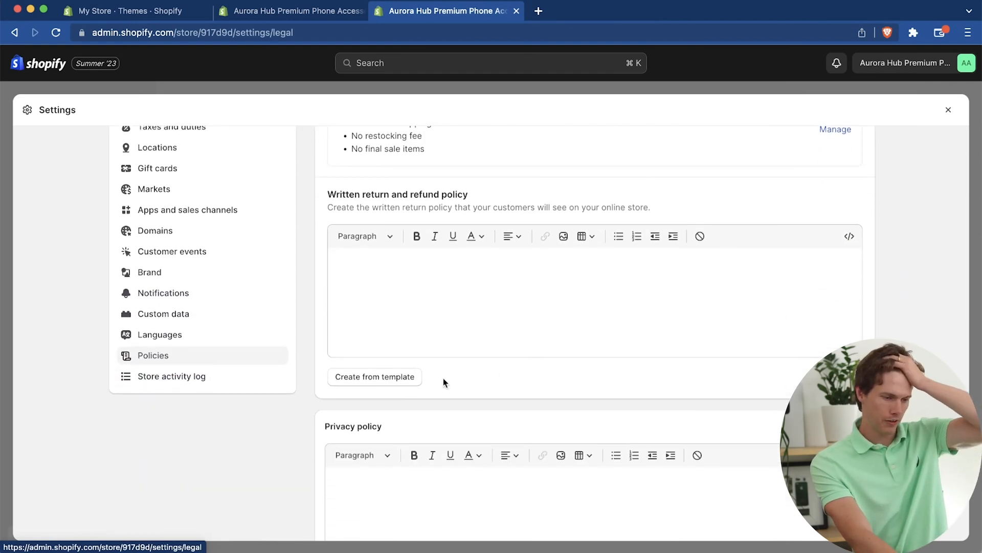
{"action": "scroll", "coordinate": [392, 375], "scroll_direction": "up", "scroll_amount": 4}
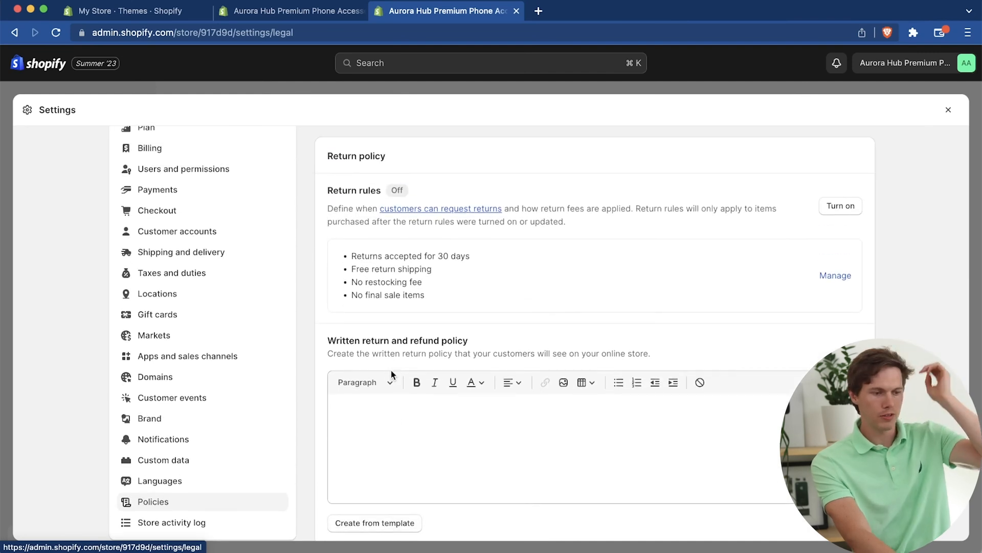
{"action": "scroll", "coordinate": [391, 373], "scroll_direction": "down", "scroll_amount": 3}
{"action": "left_click", "coordinate": [375, 423]}
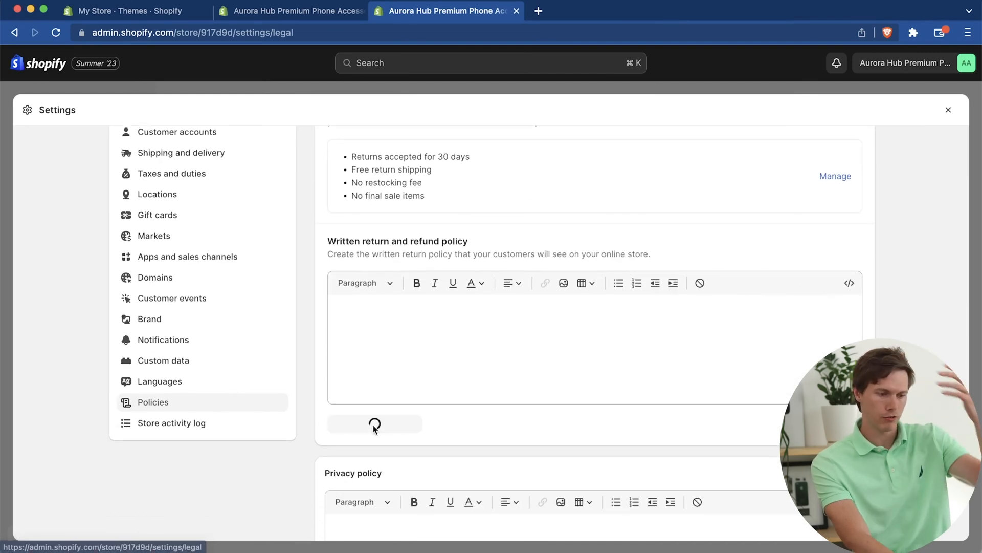
{"action": "scroll", "coordinate": [584, 397], "scroll_direction": "down", "scroll_amount": 5}
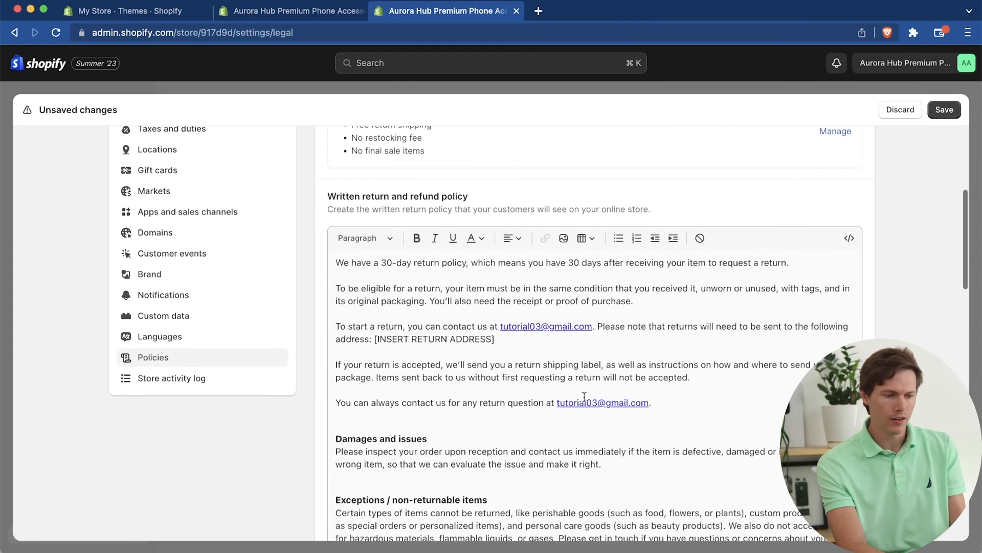
{"action": "scroll", "coordinate": [584, 397], "scroll_direction": "down", "scroll_amount": 8}
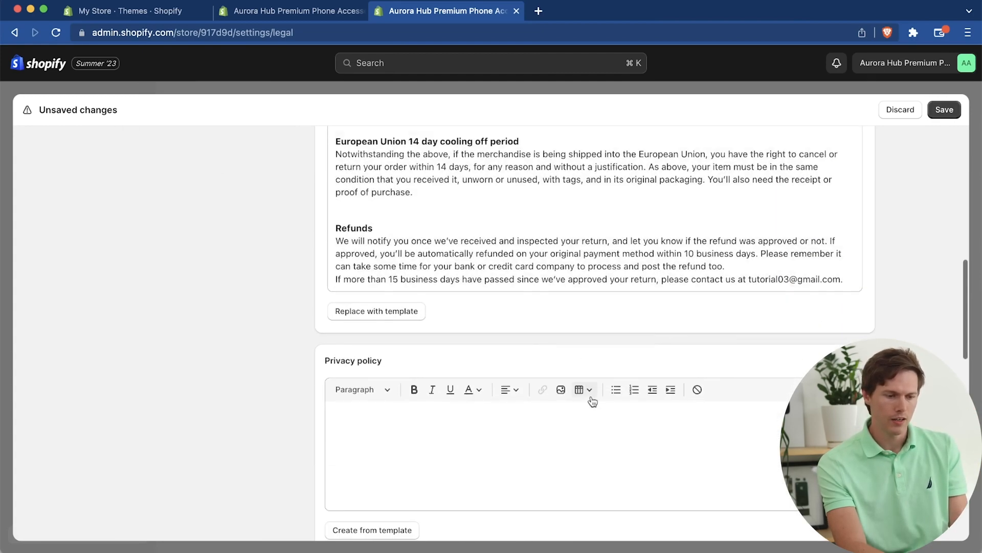
{"action": "scroll", "coordinate": [501, 321], "scroll_direction": "up", "scroll_amount": 10}
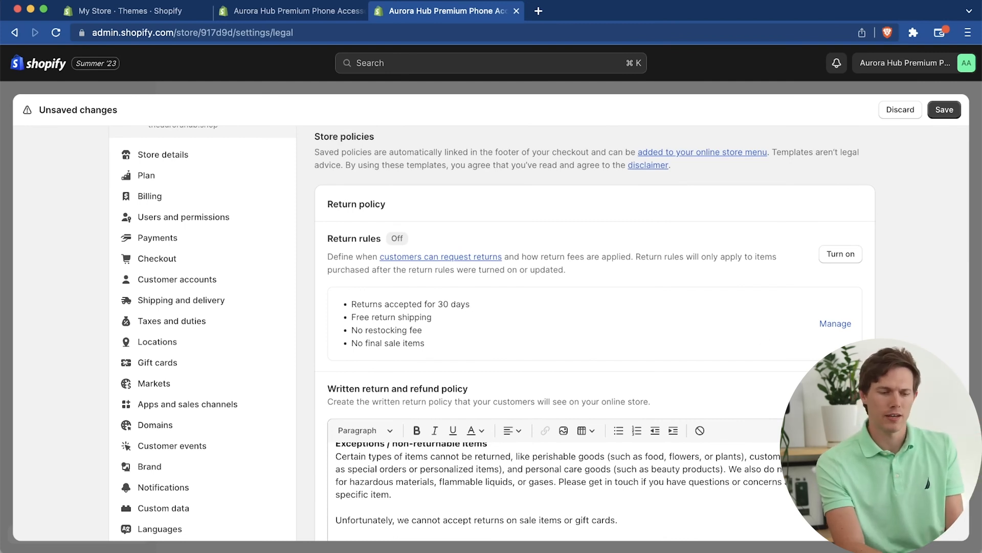
{"action": "scroll", "coordinate": [539, 333], "scroll_direction": "down", "scroll_amount": 1}
{"action": "left_click", "coordinate": [830, 295]}
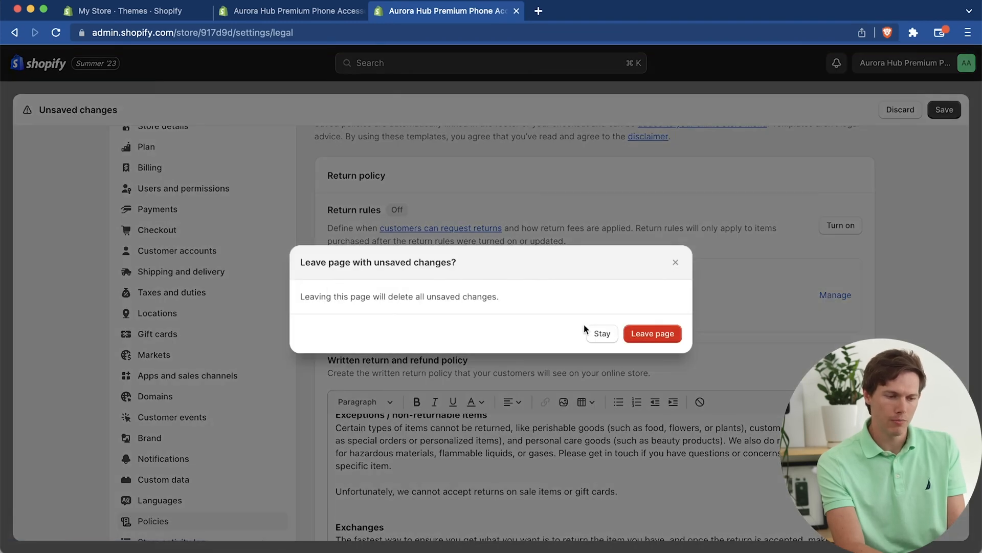
{"action": "left_click", "coordinate": [629, 333]}
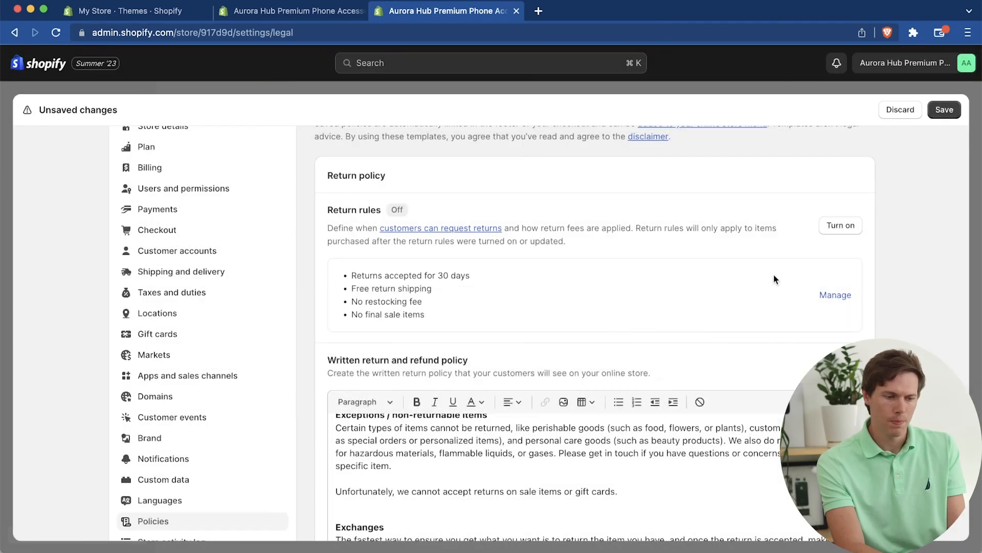
Step: Create the privacy policy from the template and look through its text
{"action": "scroll", "coordinate": [847, 296], "scroll_direction": "down", "scroll_amount": 3}
{"action": "scroll", "coordinate": [934, 330], "scroll_direction": "down", "scroll_amount": 10}
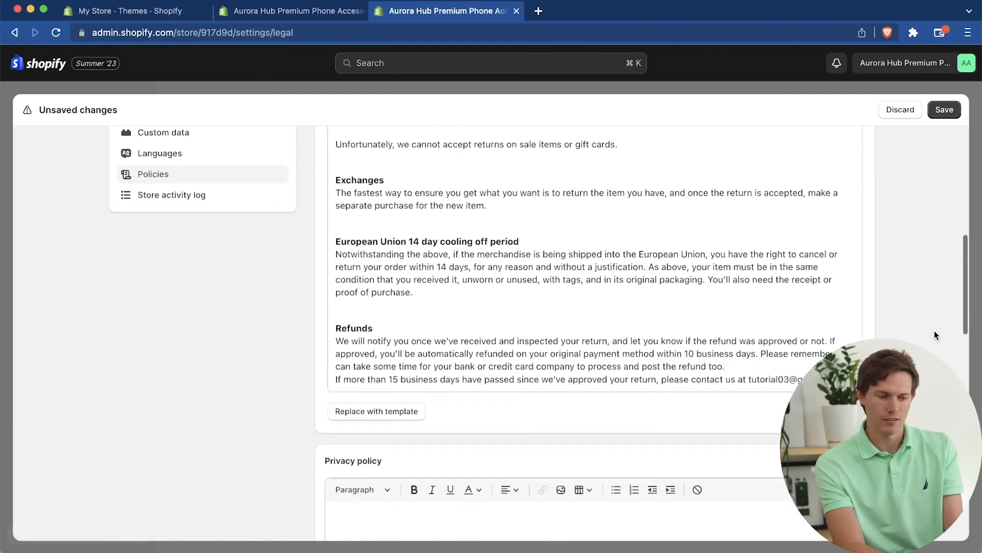
{"action": "left_click", "coordinate": [370, 417]}
{"action": "scroll", "coordinate": [784, 397], "scroll_direction": "down", "scroll_amount": 10}
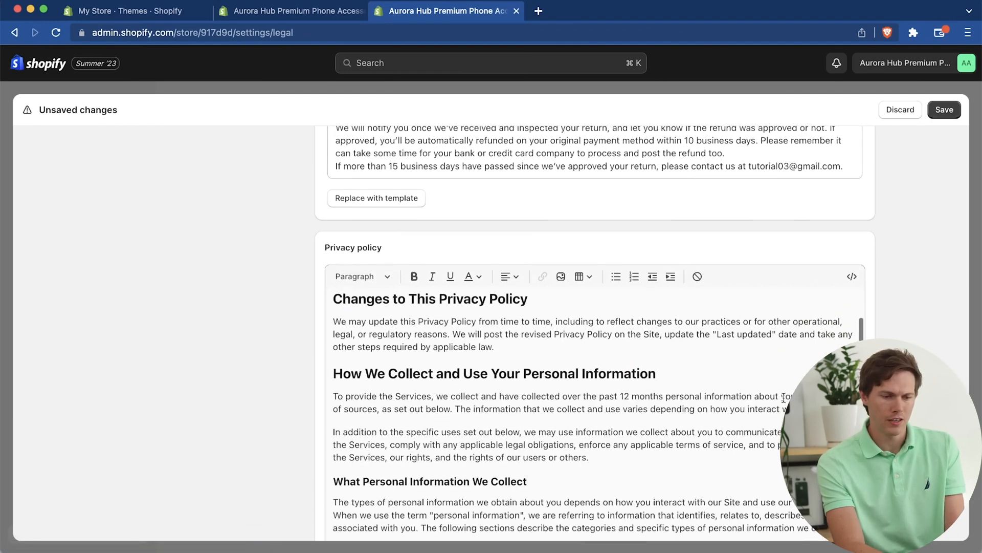
{"action": "scroll", "coordinate": [694, 357], "scroll_direction": "down", "scroll_amount": 15}
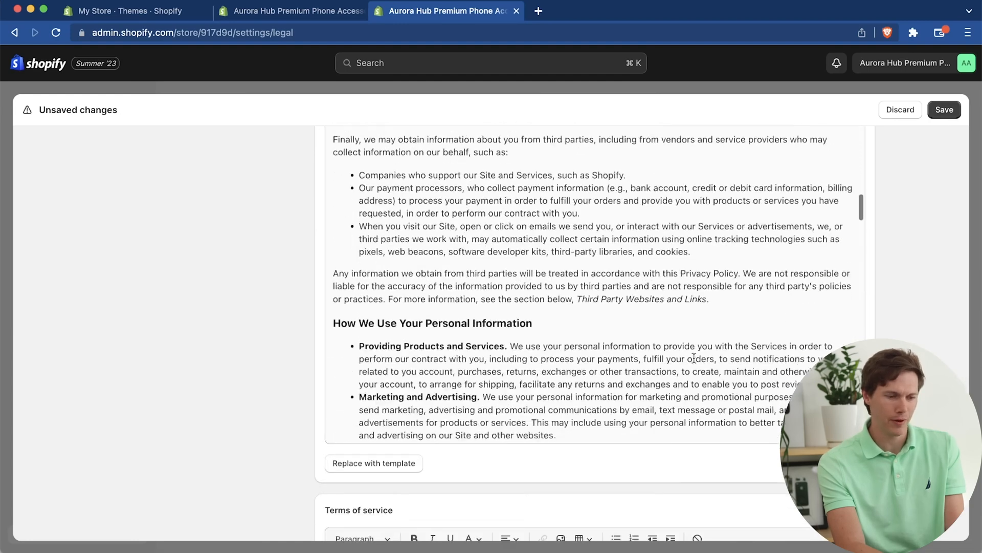
Step: Look through the rest of the privacy policy, create the terms of service from the template, and save the store policies
{"action": "scroll", "coordinate": [694, 354], "scroll_direction": "down", "scroll_amount": 2}
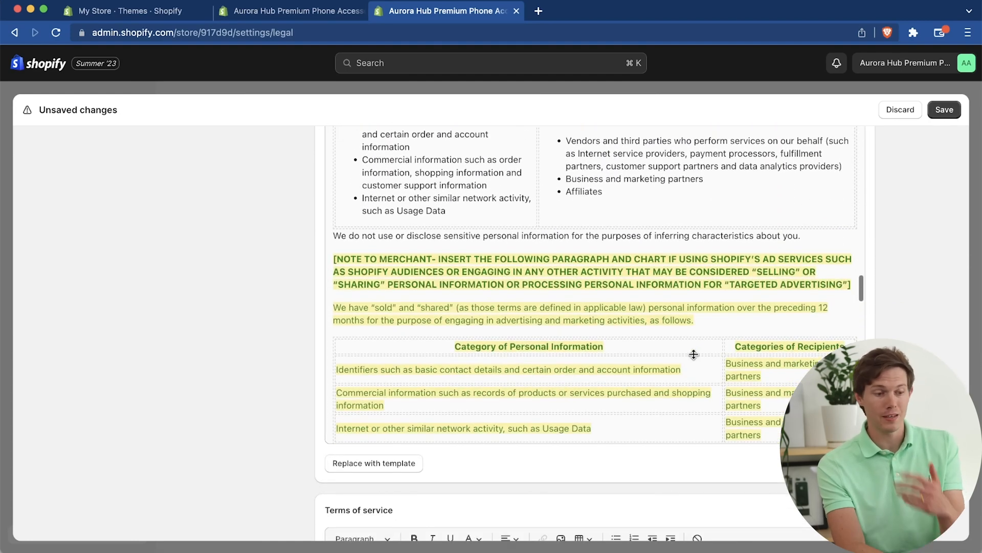
{"action": "scroll", "coordinate": [694, 355], "scroll_direction": "down", "scroll_amount": 15}
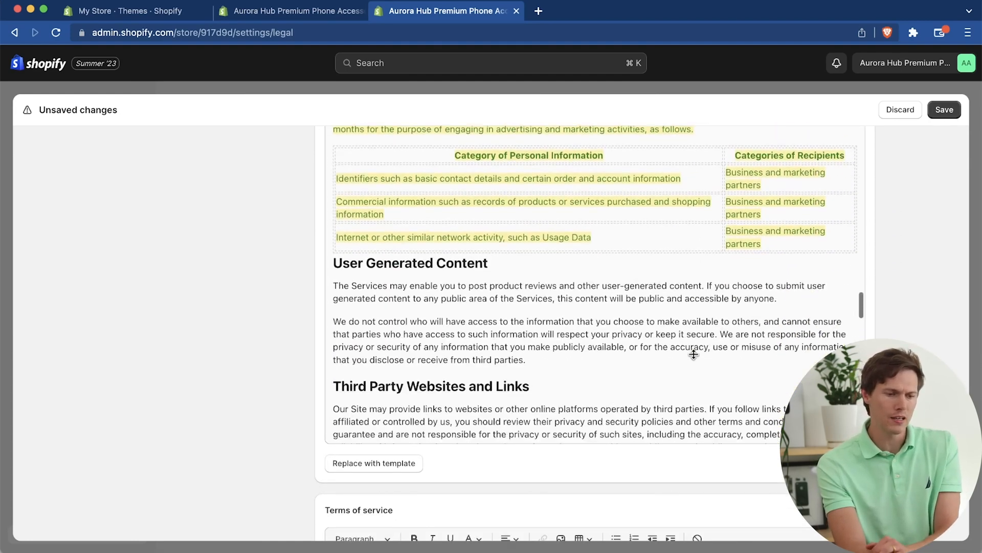
{"action": "scroll", "coordinate": [694, 355], "scroll_direction": "down", "scroll_amount": 10}
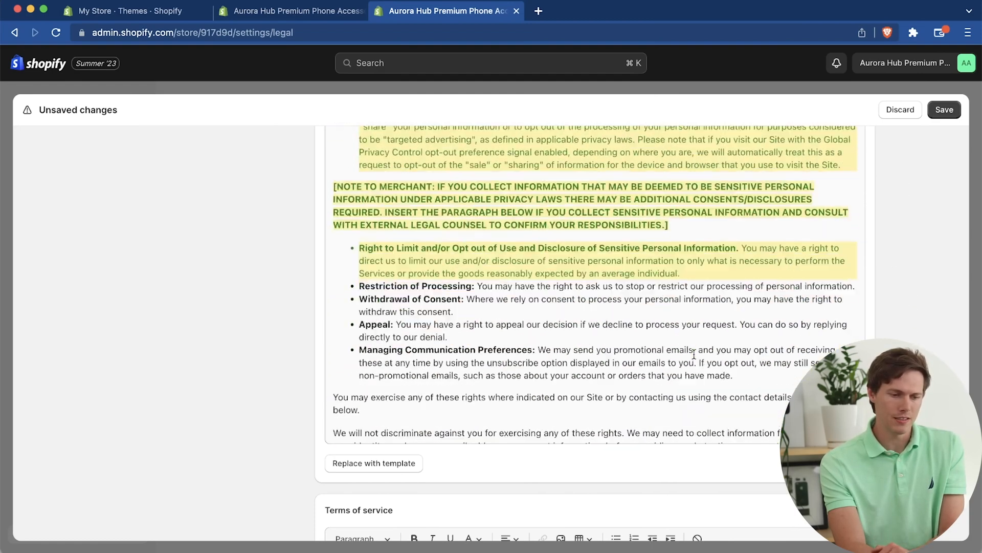
{"action": "scroll", "coordinate": [500, 286], "scroll_direction": "down", "scroll_amount": 10}
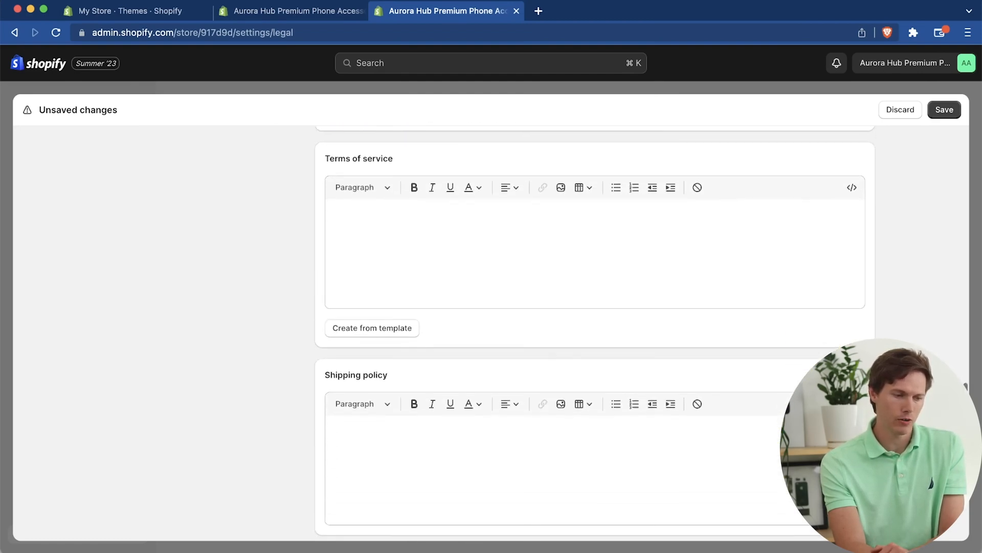
{"action": "left_click", "coordinate": [407, 320]}
{"action": "scroll", "coordinate": [870, 338], "scroll_direction": "down", "scroll_amount": 10}
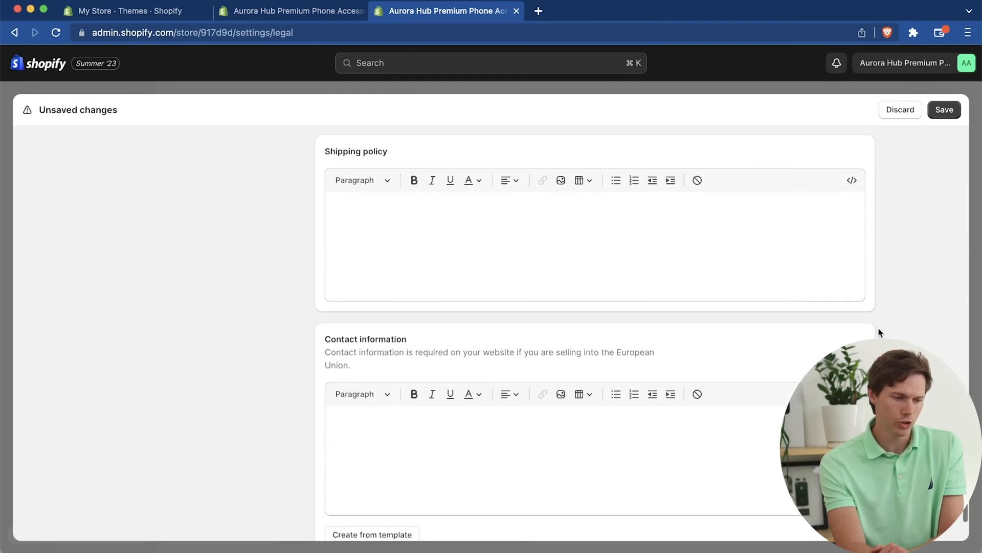
{"action": "scroll", "coordinate": [895, 305], "scroll_direction": "down", "scroll_amount": 3}
{"action": "scroll", "coordinate": [896, 305], "scroll_direction": "up", "scroll_amount": 2}
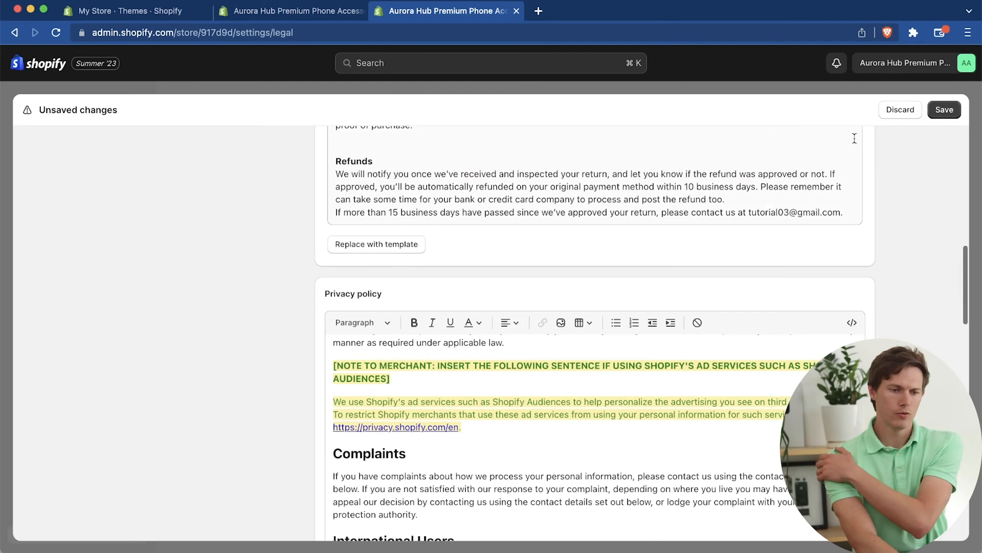
{"action": "left_click", "coordinate": [945, 109]}
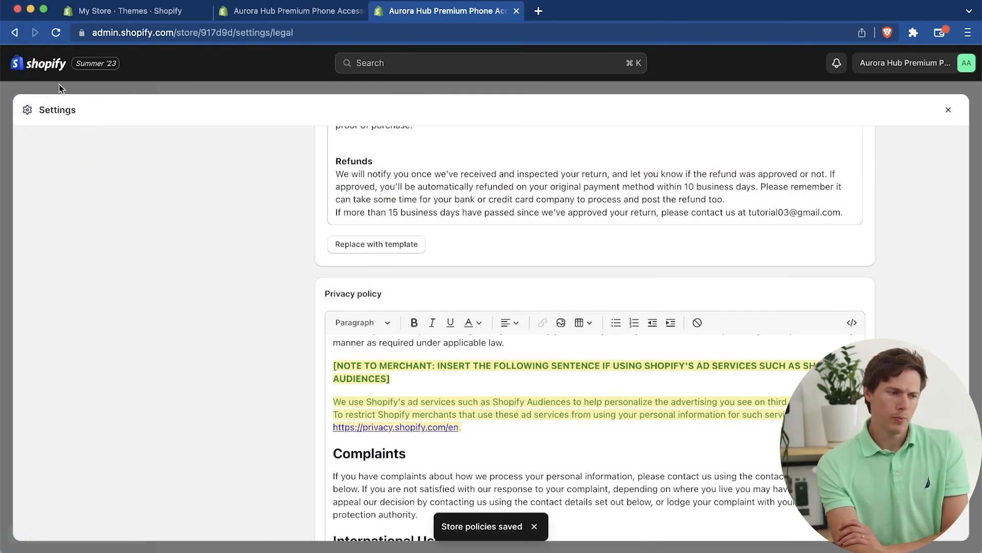
{"action": "left_click", "coordinate": [951, 109]}
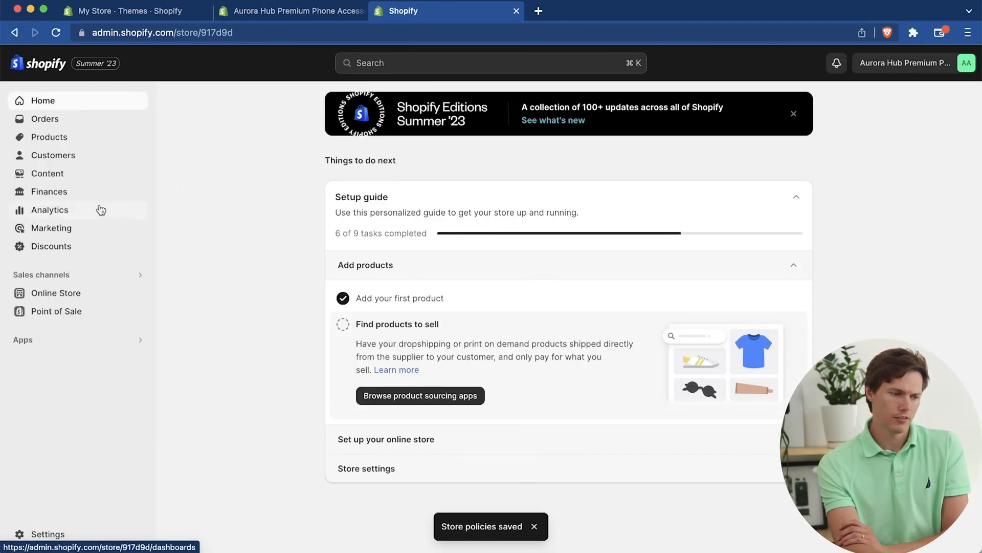
Step: Go to the online store's pages and start adding a new page
{"action": "left_click", "coordinate": [68, 298]}
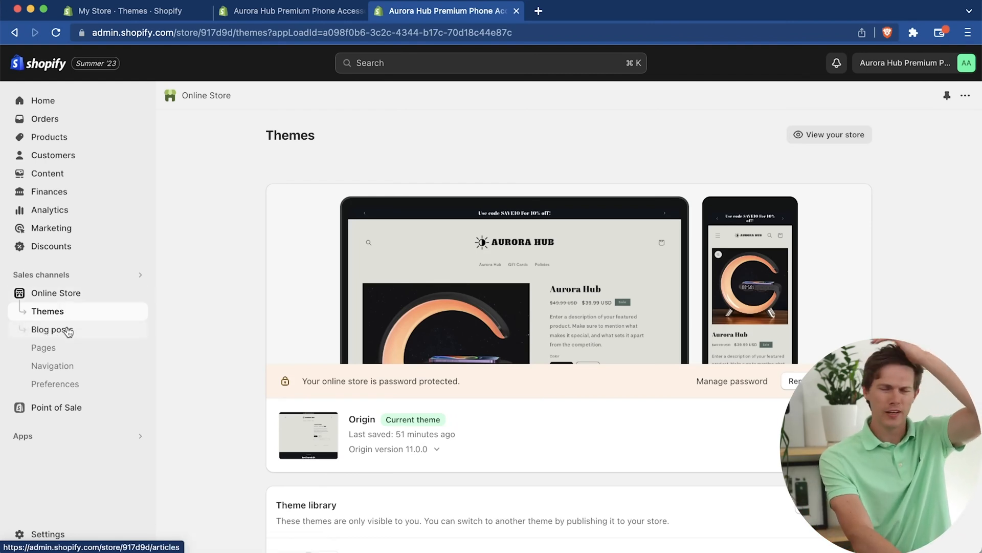
{"action": "left_click", "coordinate": [83, 350]}
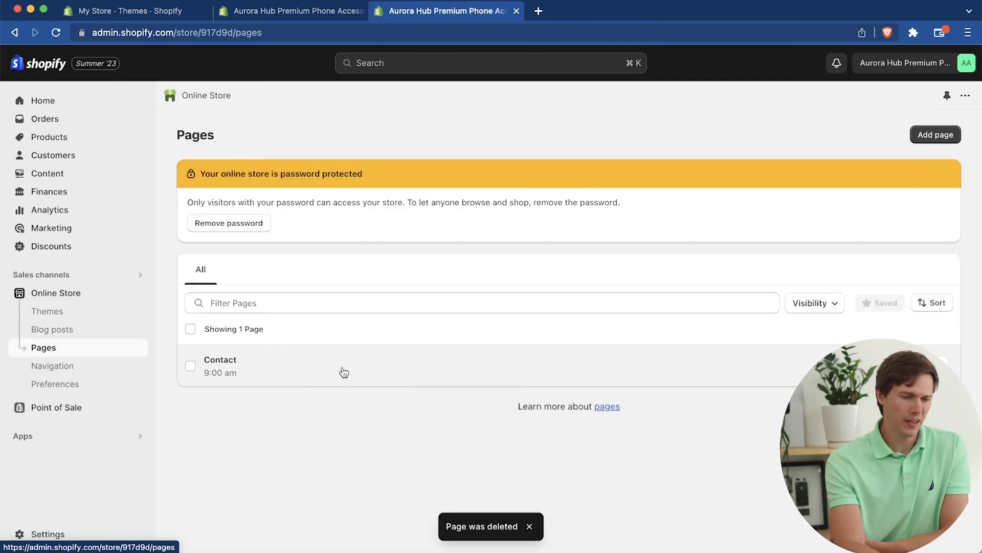
{"action": "left_click", "coordinate": [932, 141]}
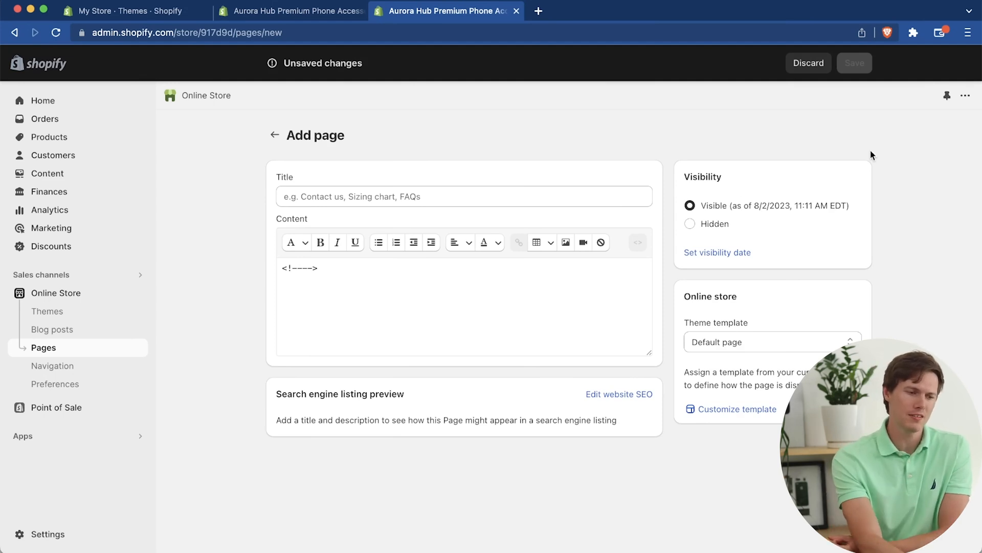
Step: Examine the theme template choices for the new page and how its template is customized in the theme editor, keeping Default page
{"action": "left_click", "coordinate": [734, 337]}
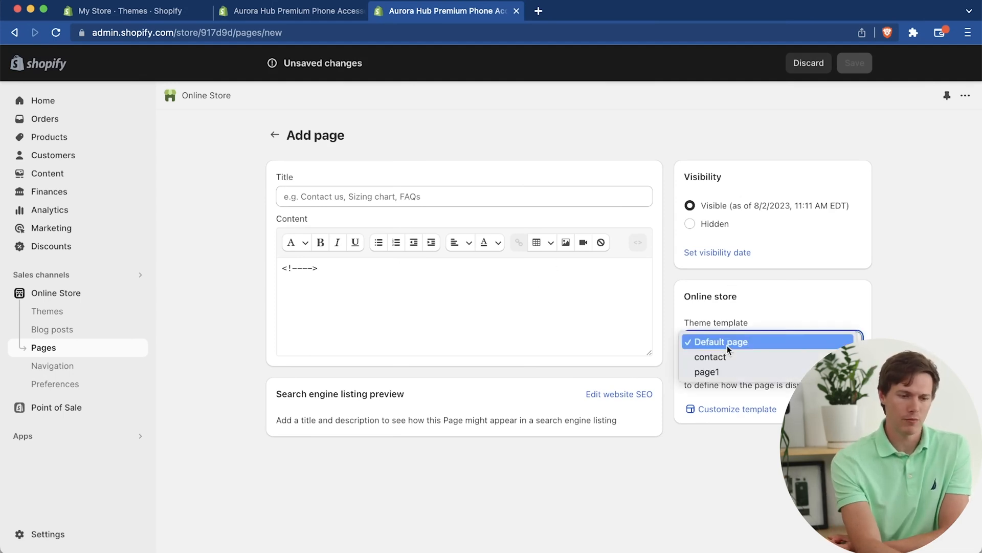
{"action": "left_click", "coordinate": [760, 318]}
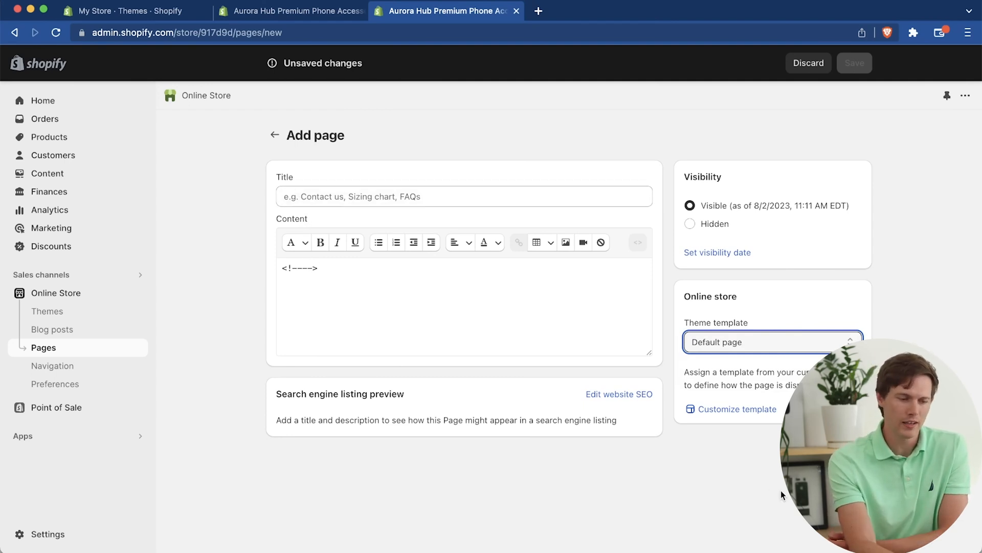
{"action": "left_click", "coordinate": [747, 408]}
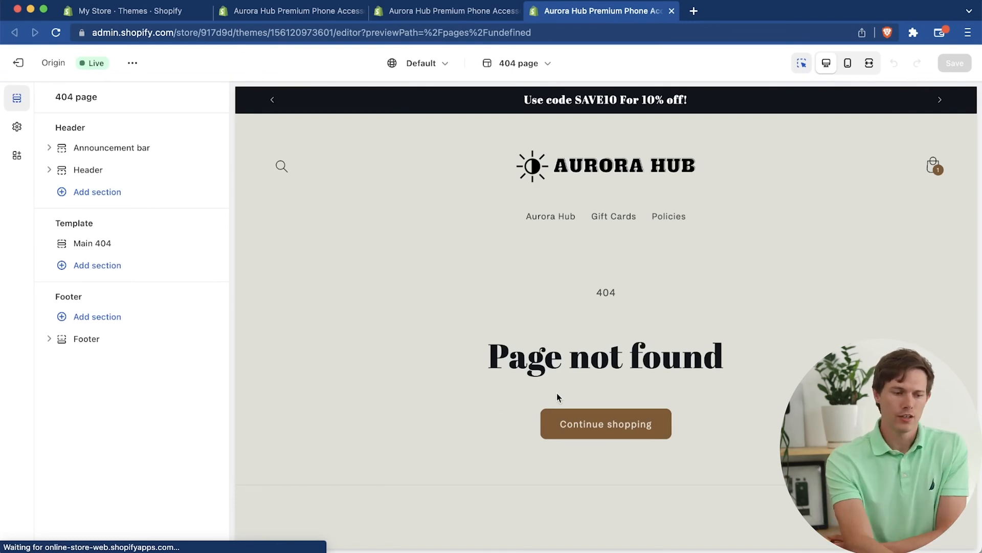
{"action": "left_click", "coordinate": [472, 367]}
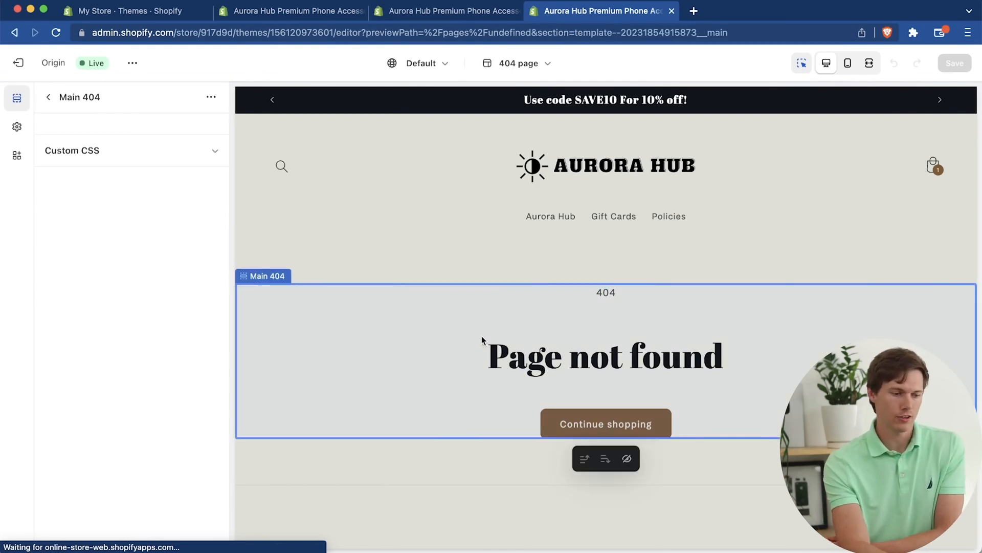
{"action": "left_click", "coordinate": [672, 11]}
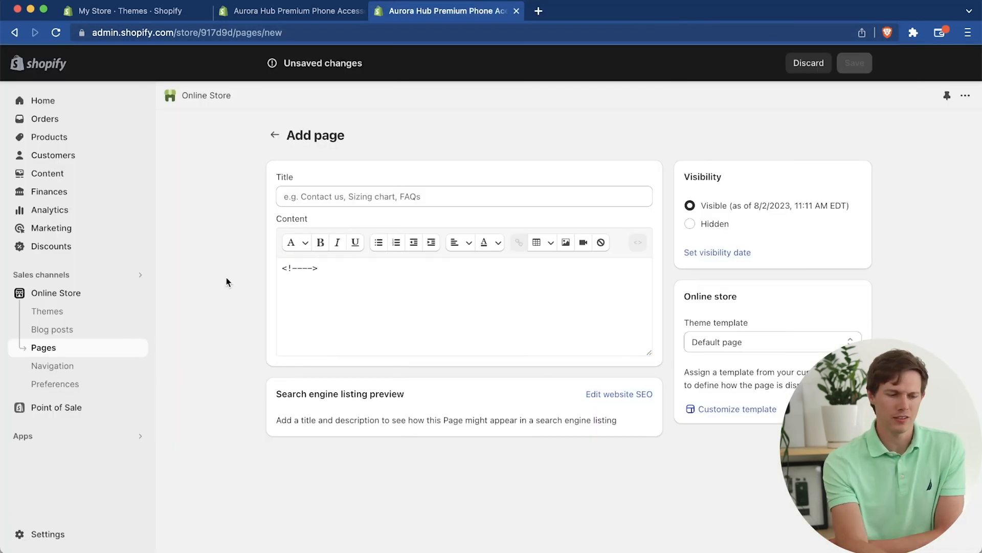
{"action": "left_click", "coordinate": [814, 343]}
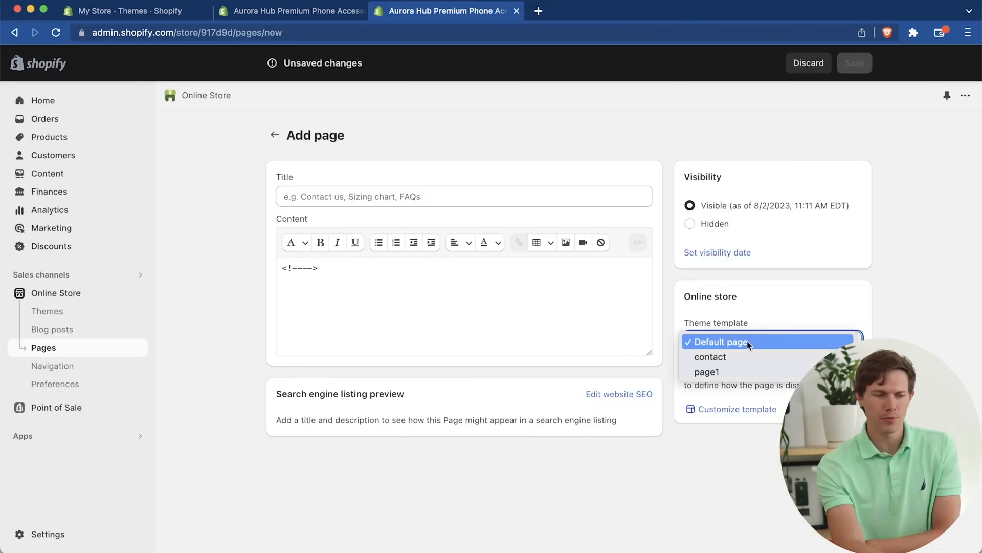
{"action": "left_click", "coordinate": [798, 342]}
Step: Fill the new page's content with a paragraph of lorem ipsum placeholder text
{"action": "left_click", "coordinate": [390, 289]}
{"action": "type", "text": "tl"}
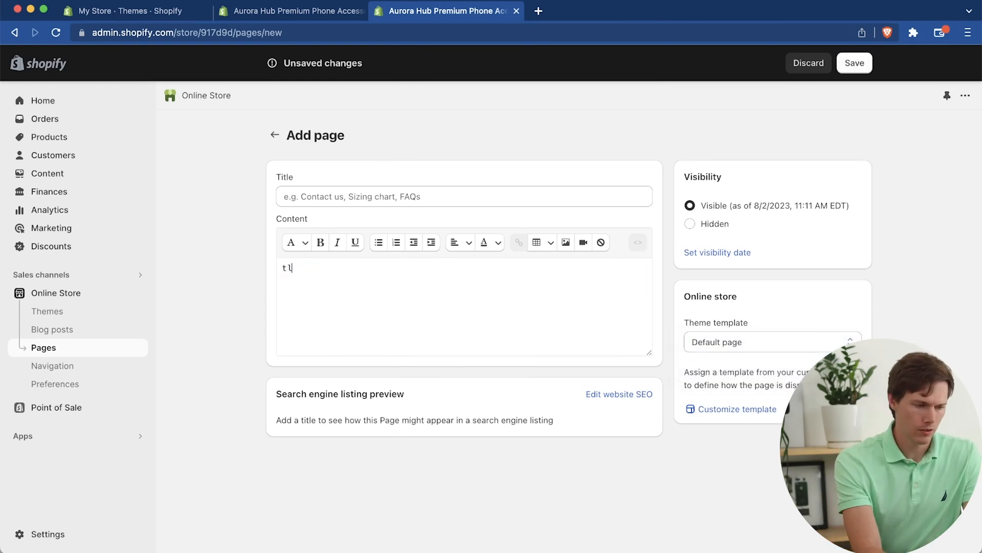
{"action": "key", "text": "super+t"}
{"action": "key", "text": "super+w"}
{"action": "key", "text": "BackSpace"}
{"action": "type", "text": "Lorem ipsum dolor sit amet, consectetur adipiscing elit, sed do eiusmod tempor incididunt ut labore et dolore magna aliqua. Ut enim ad minim veniam, quis nostrud exercitation ullamco laboris nisi ut aliquip ex ea commodo consequat. Duis aute irure dolor in reprehenderit in voluptate velit esse cillum dolore eu fugiat nulla pariatur. Excepteur sint occaecat cupidatat non proident, sunt in culpa qui officia deserunt mollit anim id est laborum."}
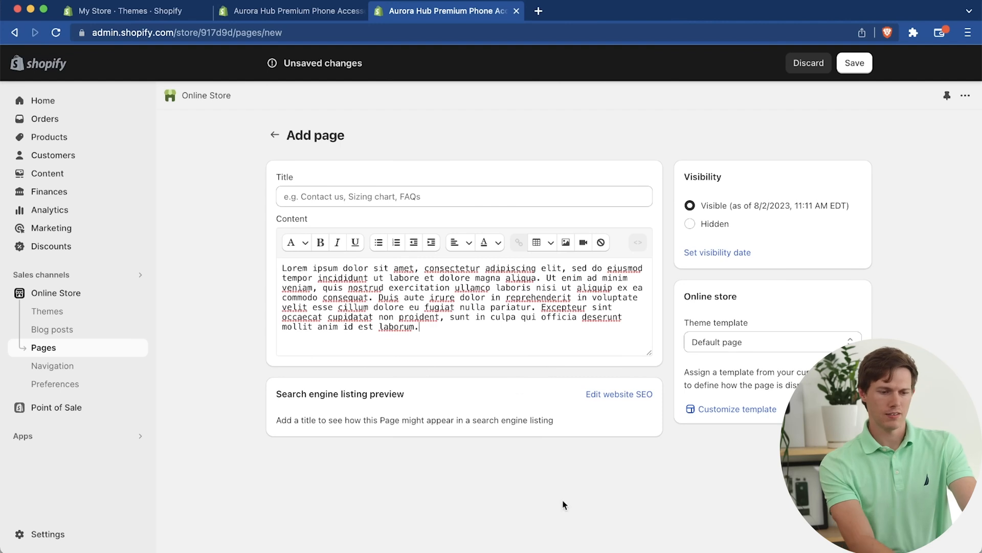
Step: Title the page FAQs and save it
{"action": "left_click", "coordinate": [468, 191]}
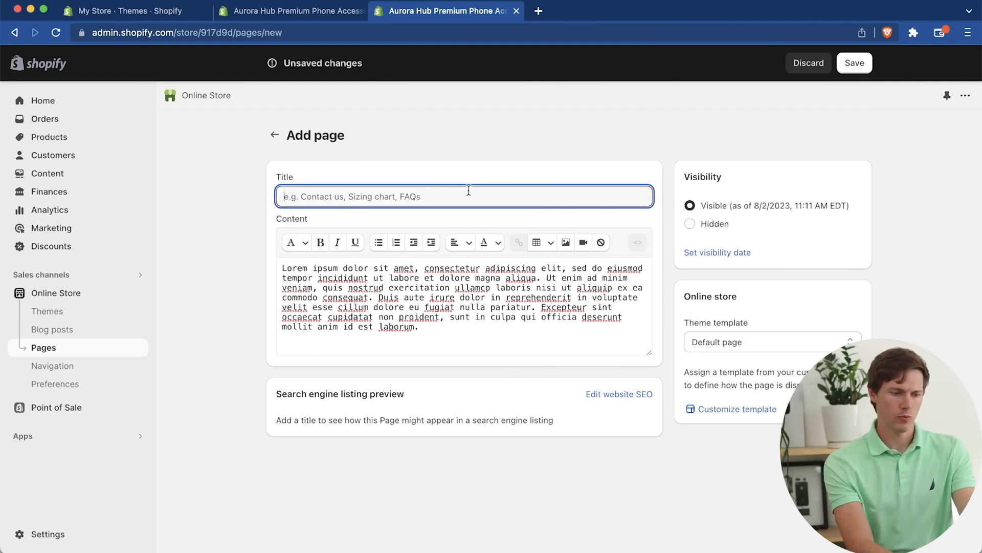
{"action": "type", "text": "FAQs"}
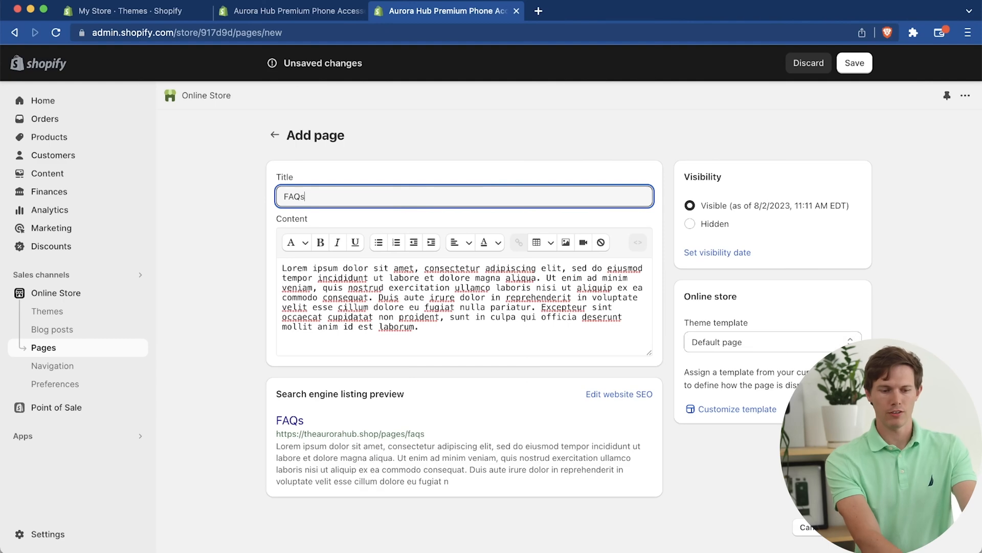
{"action": "key", "text": "Return"}
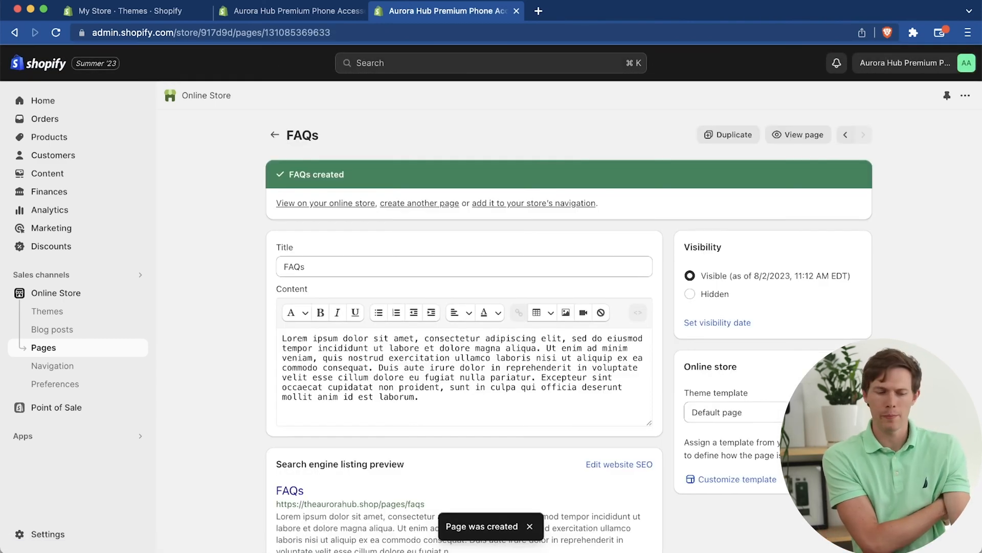
Step: Preview the FAQs page in the theme editor and return to its content in the page settings
{"action": "left_click", "coordinate": [766, 480]}
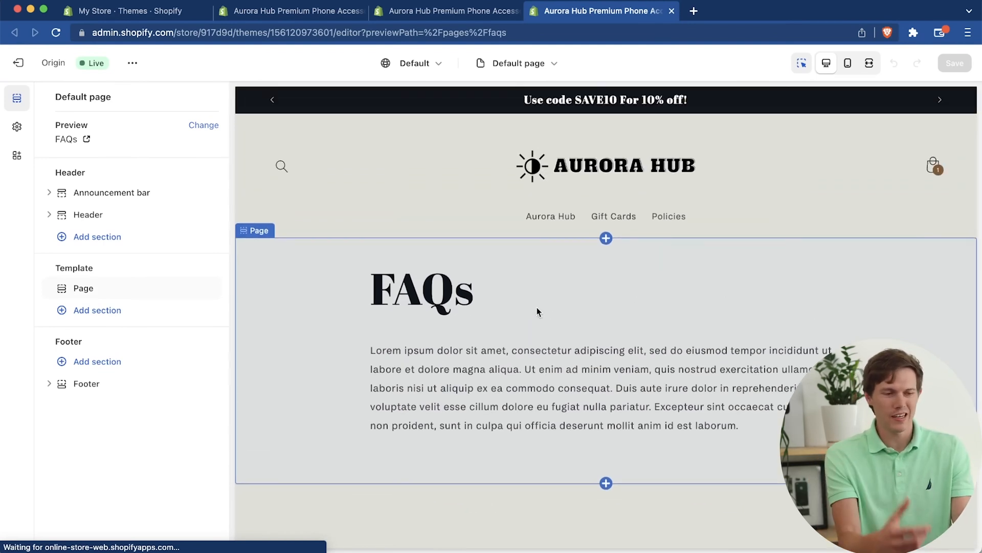
{"action": "left_click", "coordinate": [432, 15]}
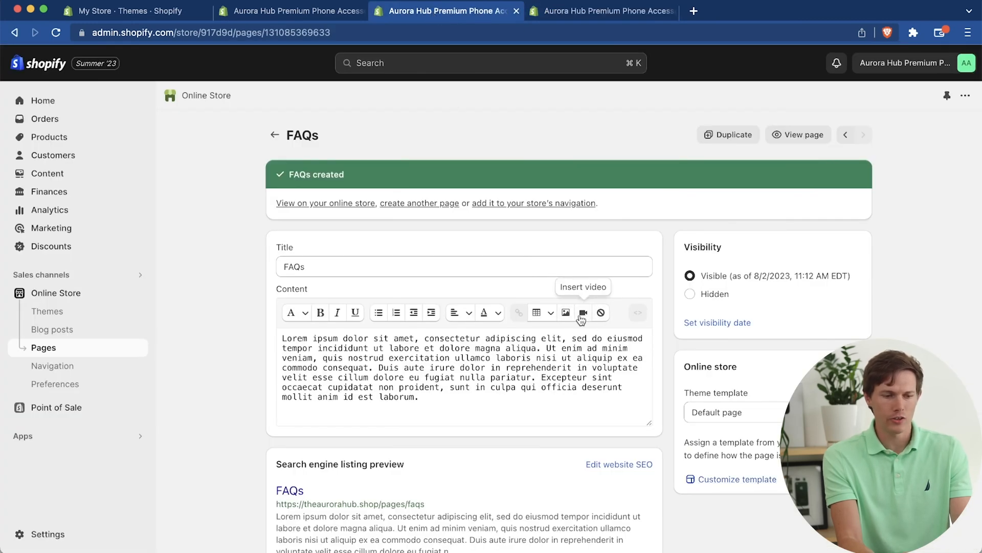
{"action": "left_click", "coordinate": [461, 397]}
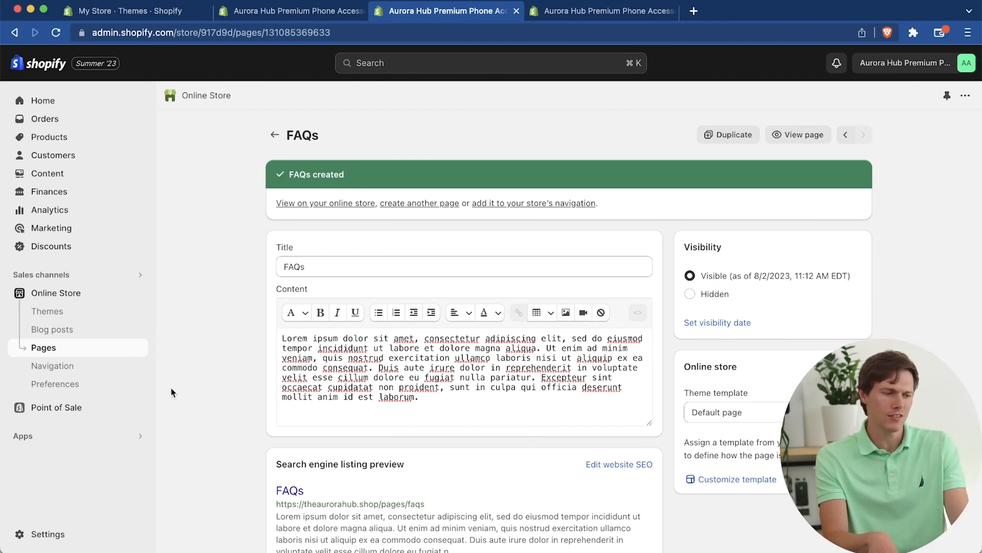
Step: In the Origin theme editor, create a page template named page2 based on Default page
{"action": "left_click", "coordinate": [75, 315]}
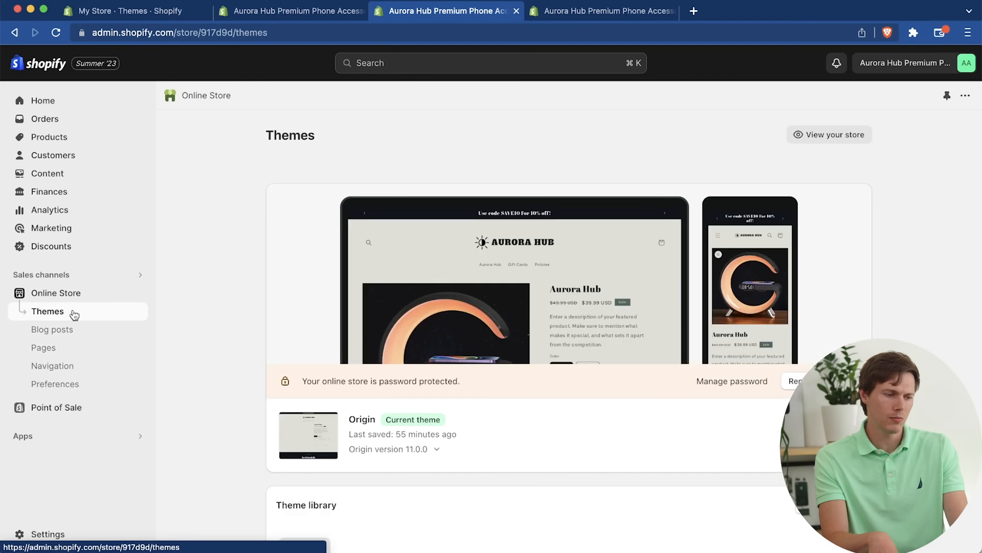
{"action": "left_click", "coordinate": [837, 432]}
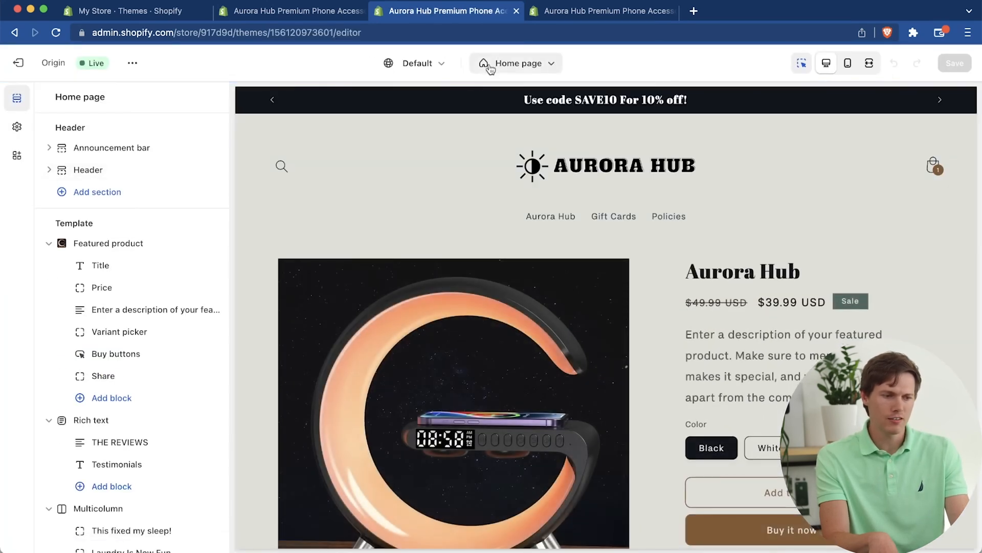
{"action": "left_click", "coordinate": [490, 67]}
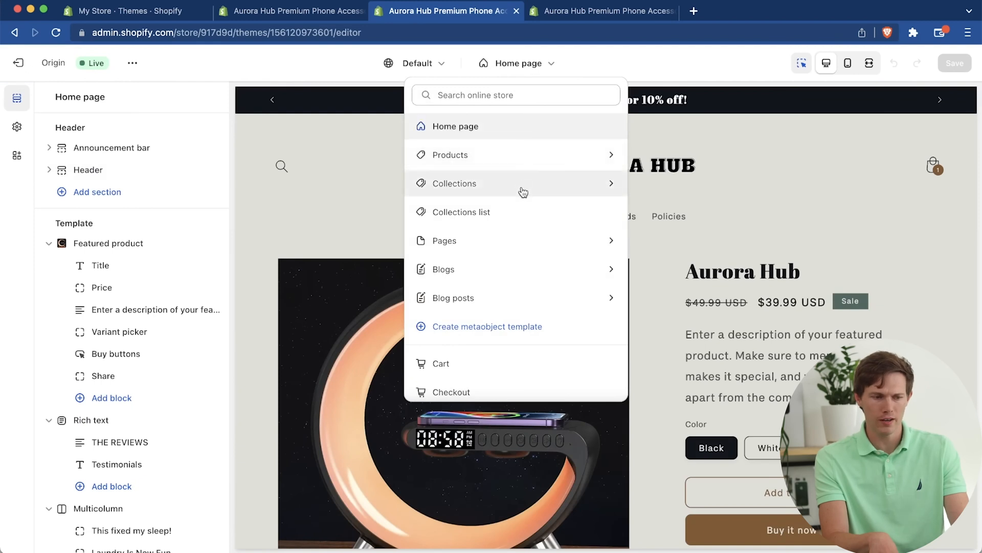
{"action": "left_click", "coordinate": [524, 246]}
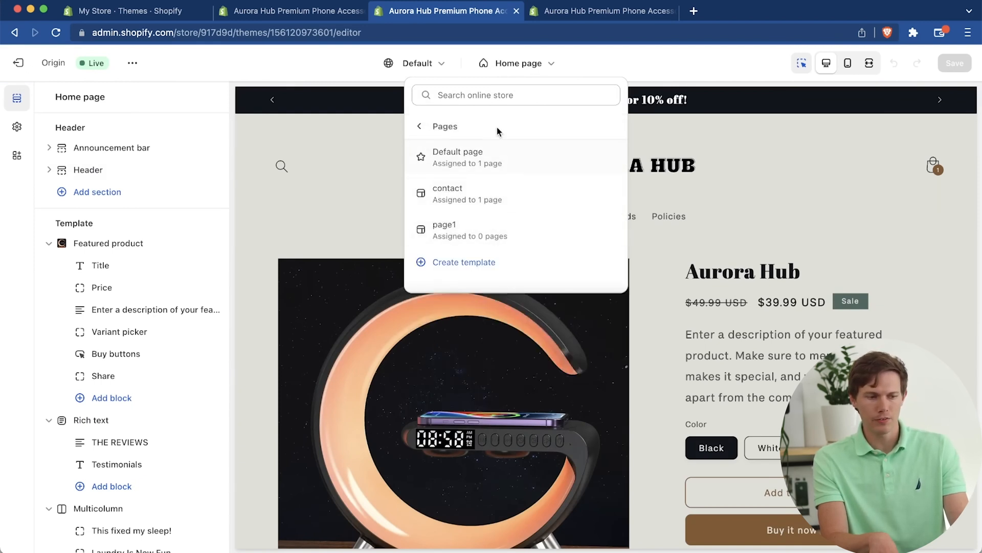
{"action": "left_click", "coordinate": [526, 272]}
{"action": "left_click", "coordinate": [512, 290]}
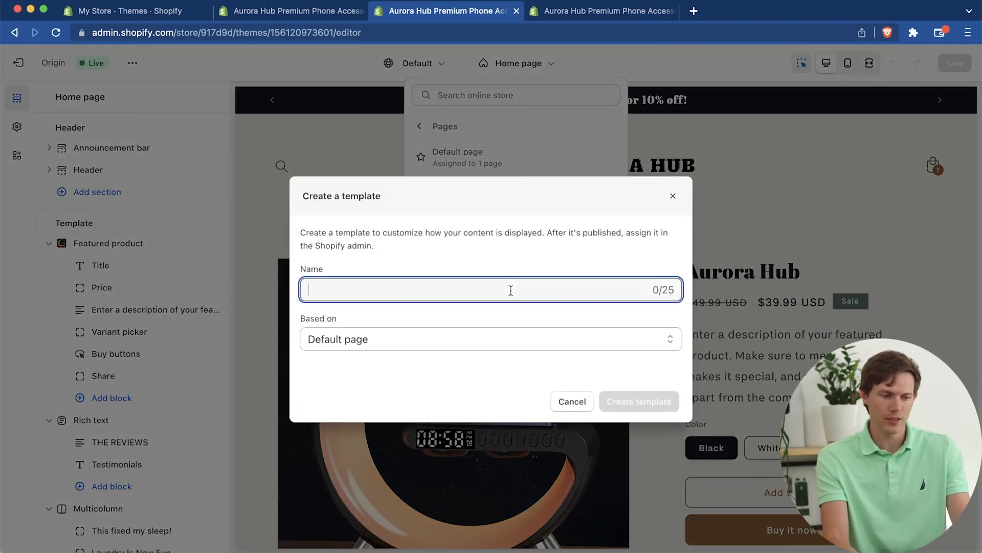
{"action": "type", "text": "page2"}
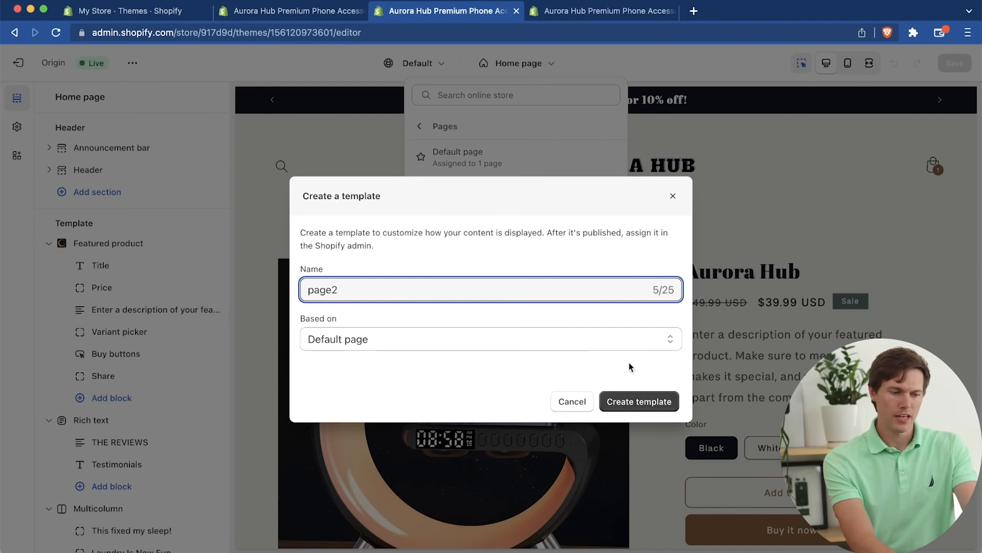
{"action": "left_click", "coordinate": [623, 404]}
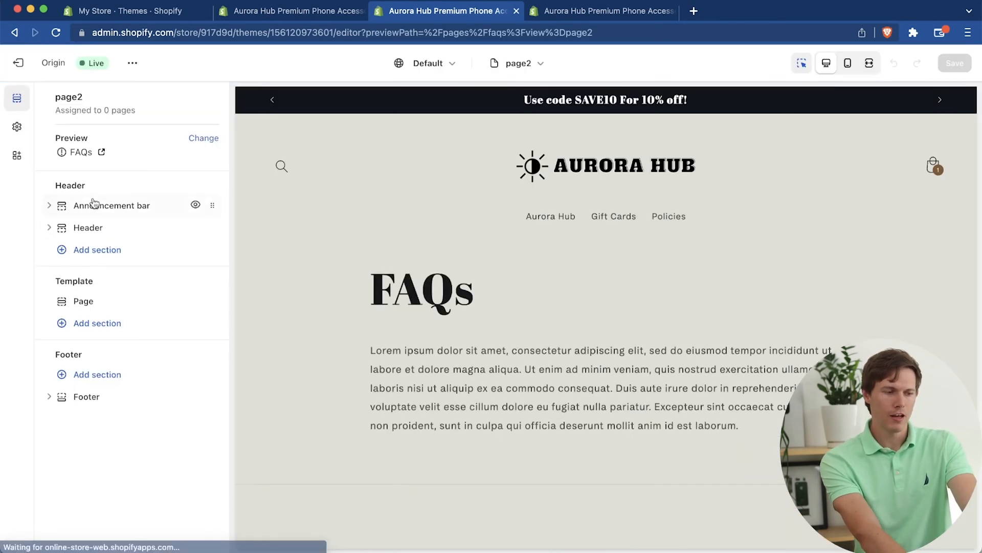
Step: Add a Collapsible content section below the page content of the page2 template and save the theme
{"action": "left_click", "coordinate": [99, 329]}
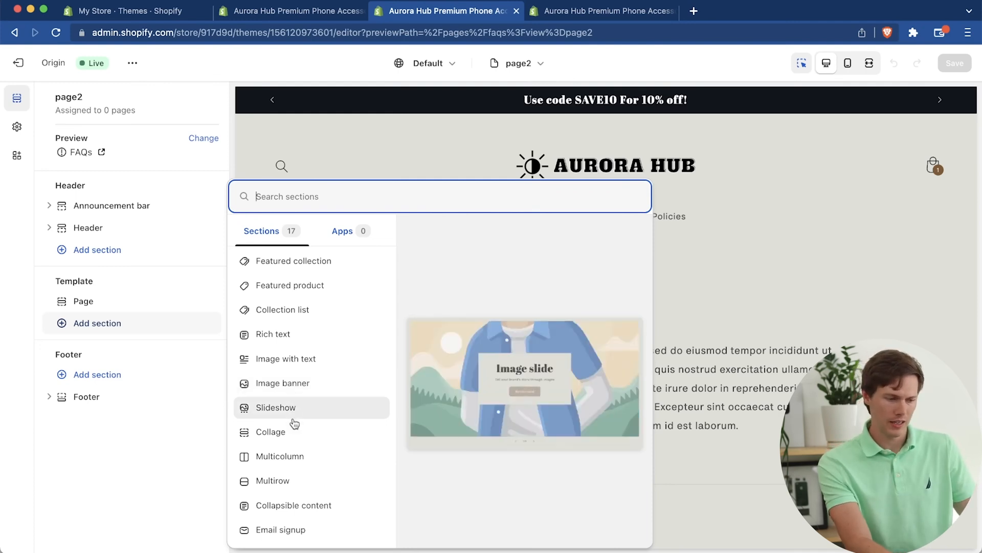
{"action": "scroll", "coordinate": [290, 444], "scroll_direction": "down", "scroll_amount": 4}
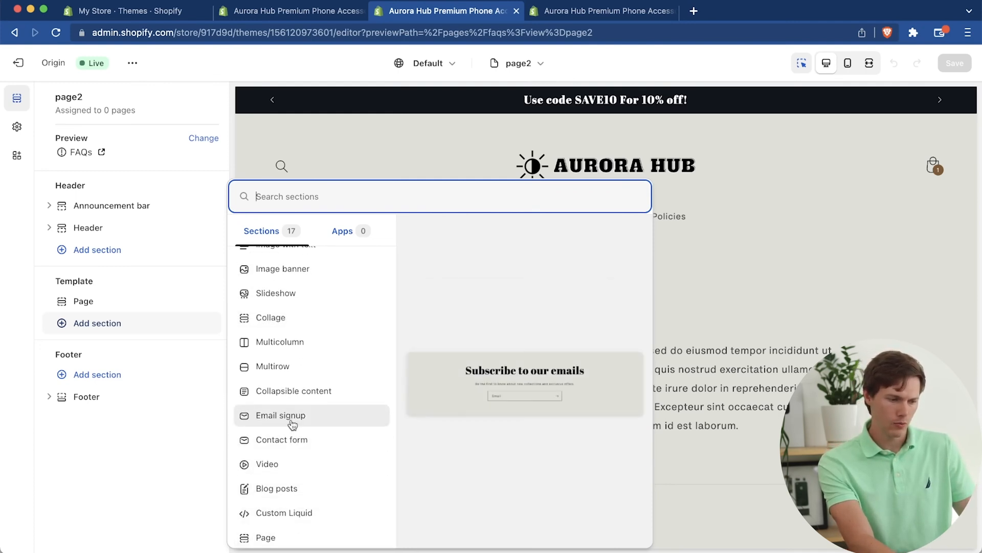
{"action": "scroll", "coordinate": [292, 424], "scroll_direction": "up", "scroll_amount": 3}
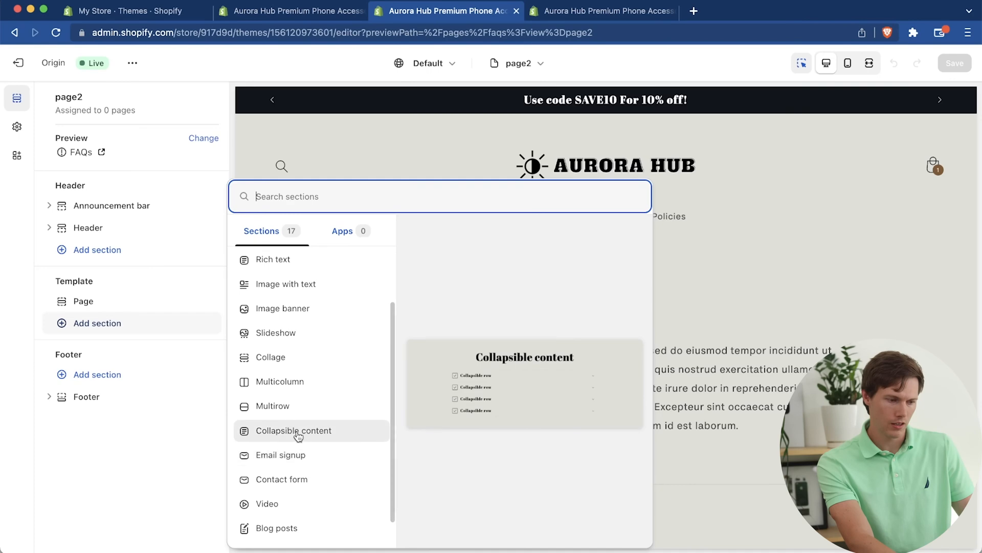
{"action": "left_click", "coordinate": [295, 431]}
{"action": "scroll", "coordinate": [466, 429], "scroll_direction": "up", "scroll_amount": 5}
{"action": "scroll", "coordinate": [466, 429], "scroll_direction": "down", "scroll_amount": 3}
{"action": "scroll", "coordinate": [465, 428], "scroll_direction": "down", "scroll_amount": 1}
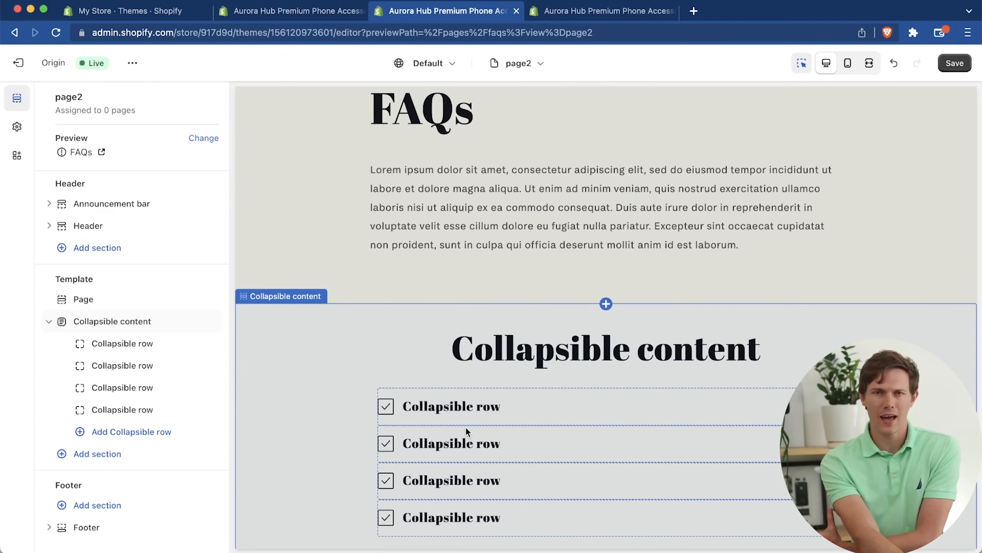
{"action": "scroll", "coordinate": [466, 428], "scroll_direction": "down", "scroll_amount": 4}
{"action": "scroll", "coordinate": [465, 428], "scroll_direction": "up", "scroll_amount": 7}
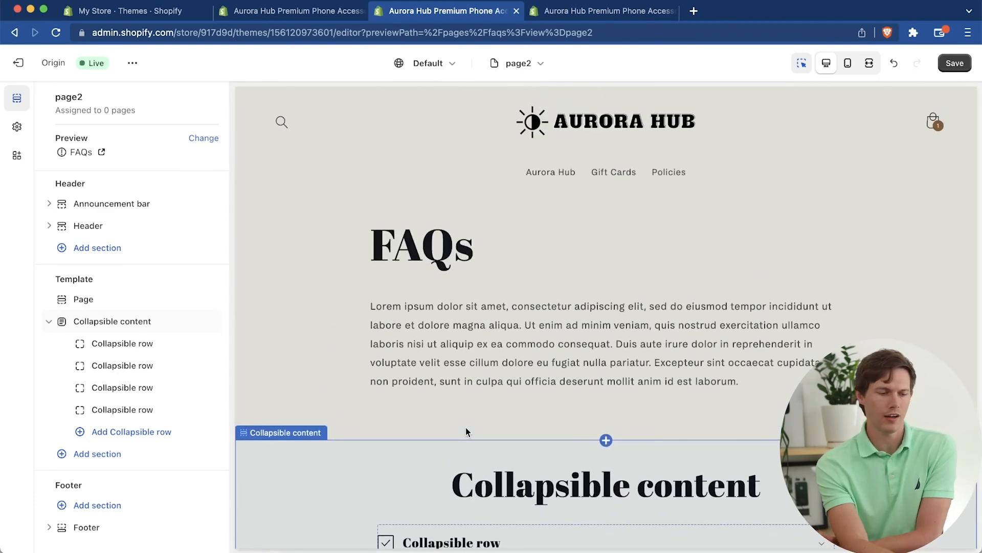
{"action": "scroll", "coordinate": [465, 428], "scroll_direction": "up", "scroll_amount": 1}
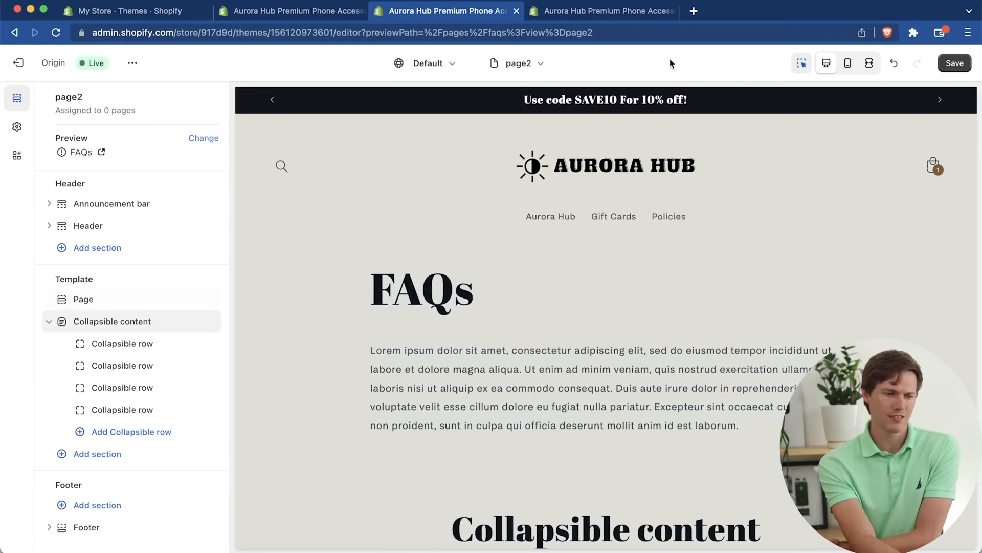
{"action": "left_click", "coordinate": [949, 63]}
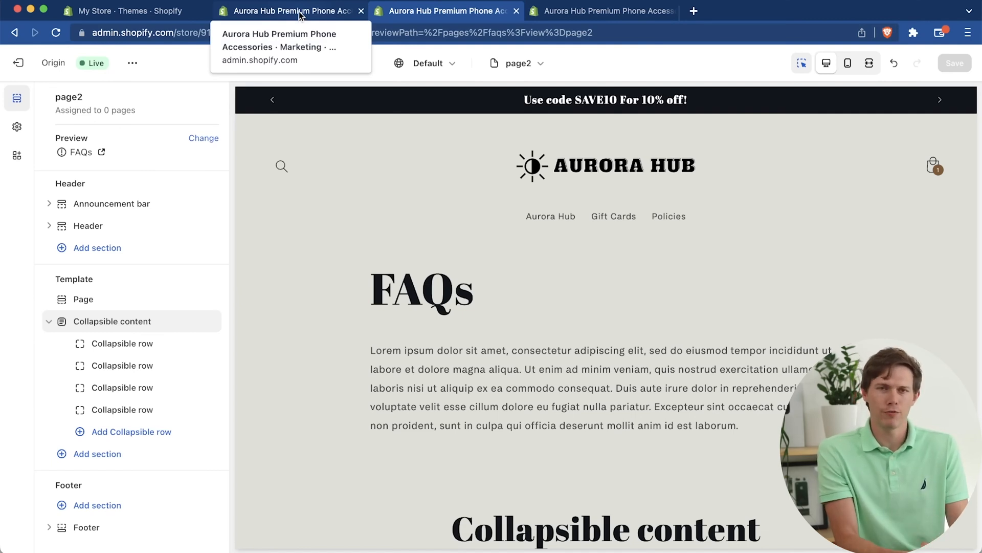
Step: Leave the theme editor and start a new blog post in the Aurora Hub online store
{"action": "left_click", "coordinate": [301, 16]}
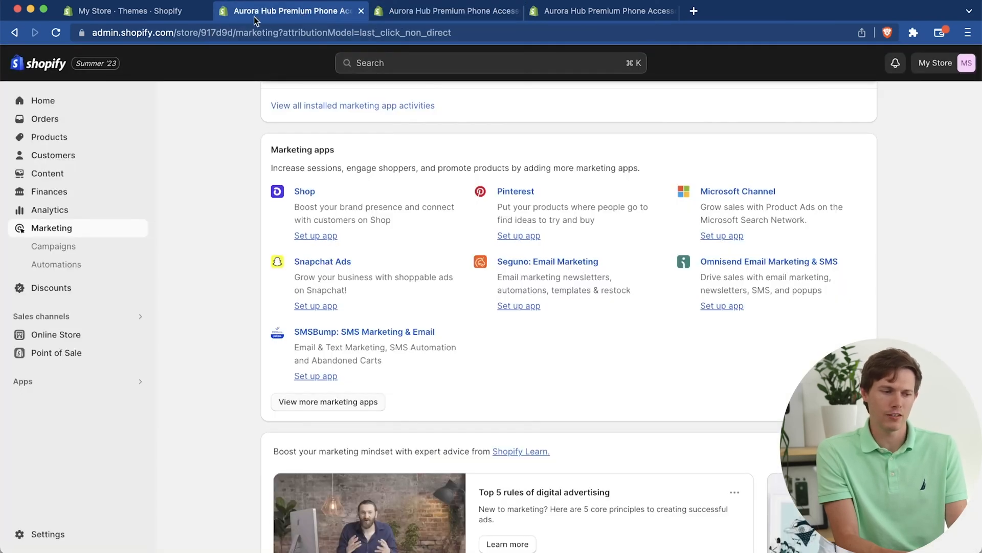
{"action": "left_click", "coordinate": [409, 11]}
{"action": "left_click", "coordinate": [28, 71]}
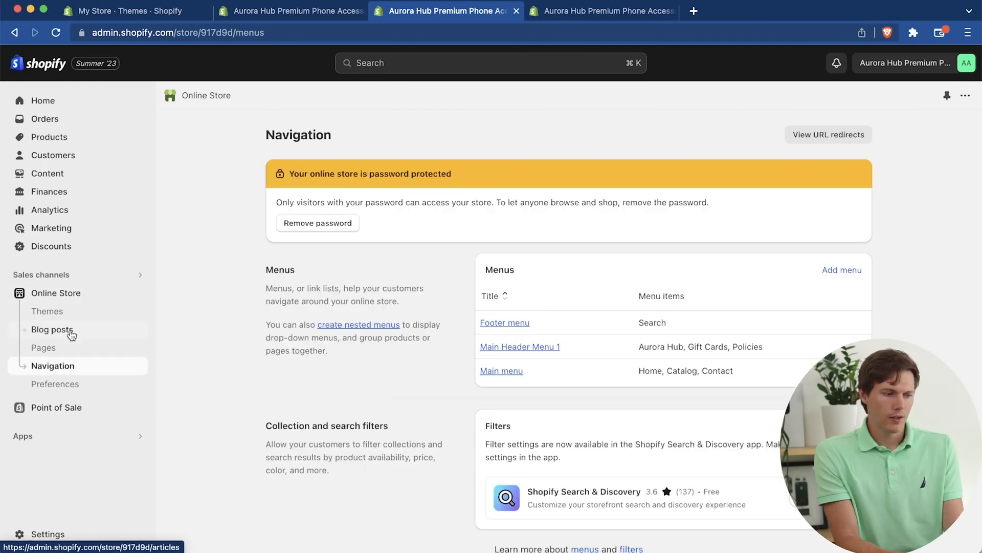
{"action": "left_click", "coordinate": [71, 332]}
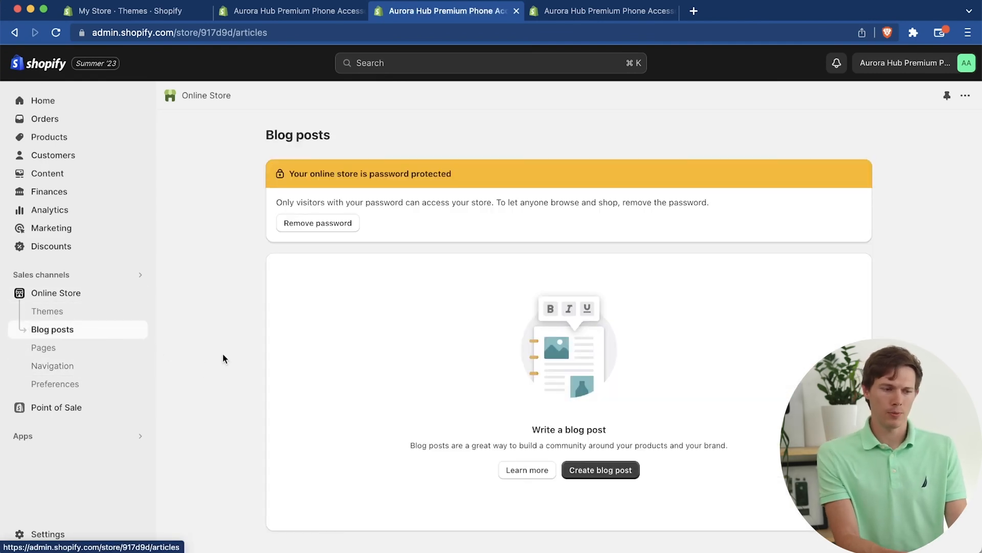
{"action": "left_click", "coordinate": [612, 468]}
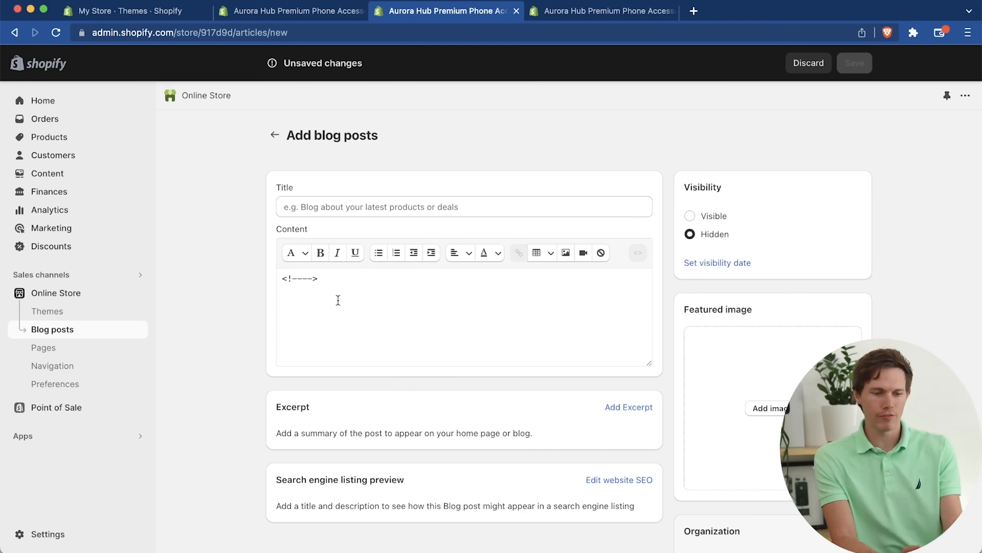
Step: Examine the new blog post form, including its content, organization, visibility and theme template options
{"action": "scroll", "coordinate": [633, 378], "scroll_direction": "down", "scroll_amount": 4}
{"action": "scroll", "coordinate": [634, 376], "scroll_direction": "down", "scroll_amount": 4}
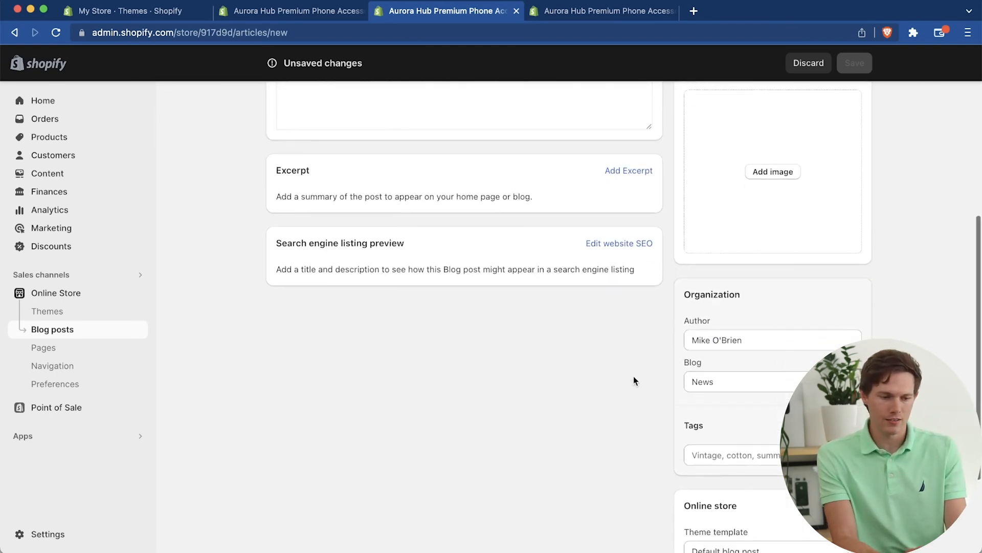
{"action": "left_click", "coordinate": [759, 422]}
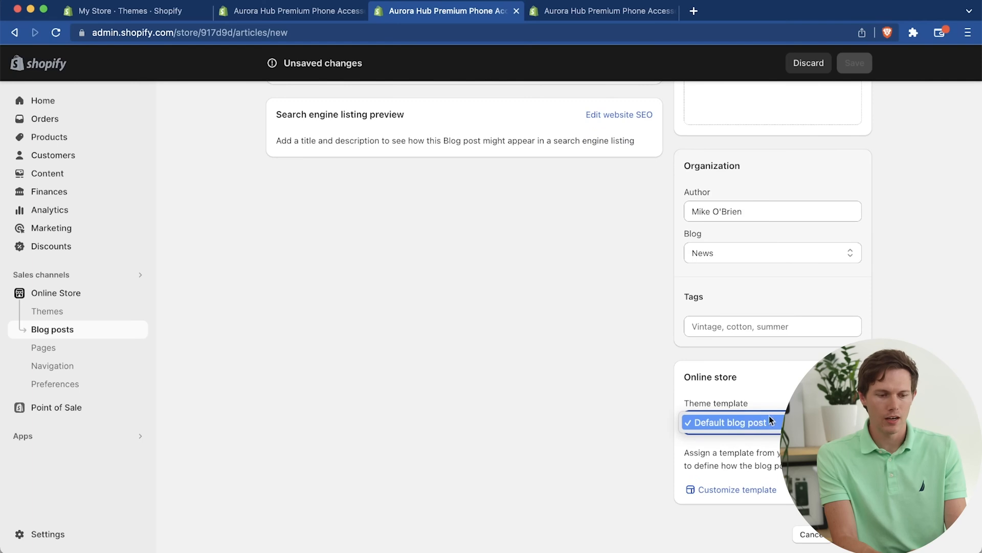
{"action": "left_click", "coordinate": [769, 416]}
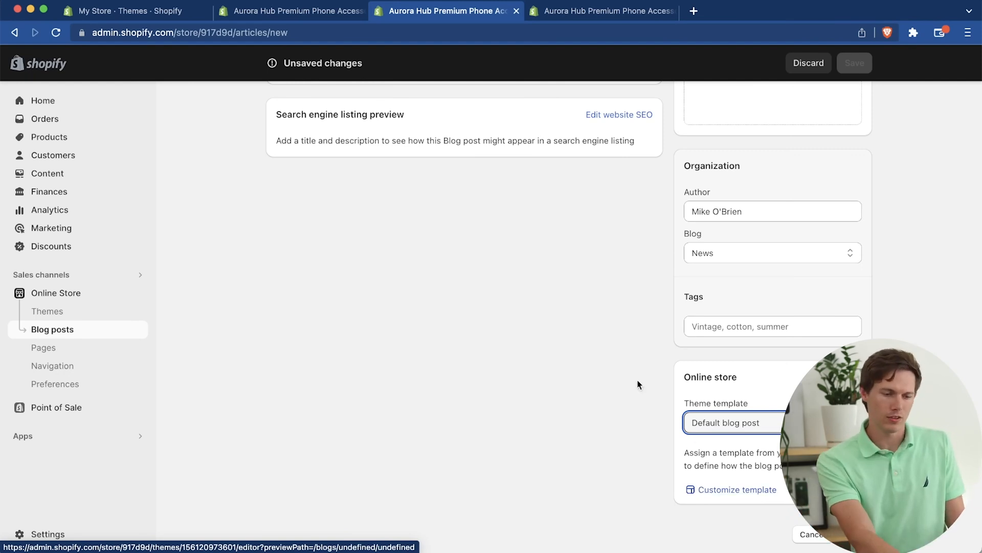
{"action": "scroll", "coordinate": [622, 367], "scroll_direction": "up", "scroll_amount": 2}
{"action": "scroll", "coordinate": [620, 367], "scroll_direction": "up", "scroll_amount": 7}
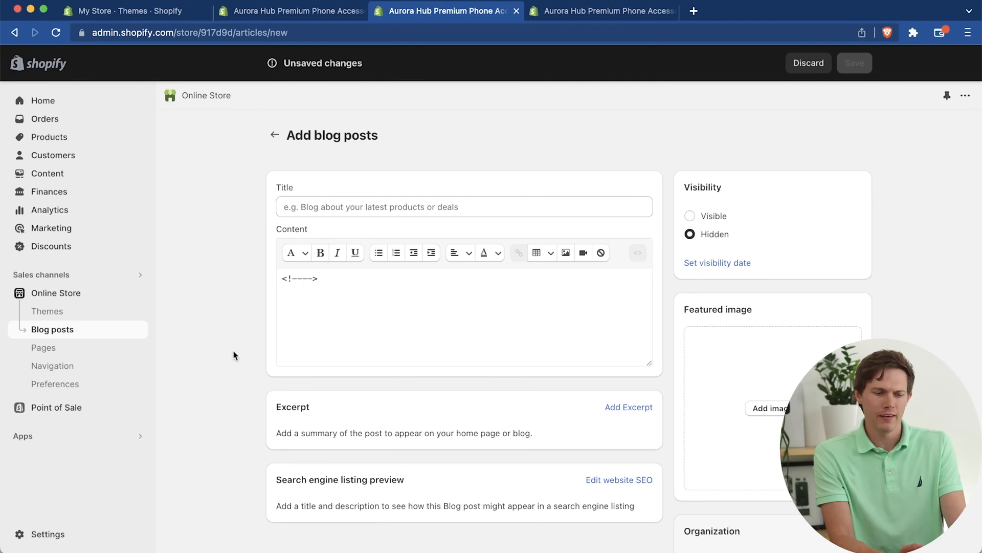
{"action": "scroll", "coordinate": [204, 355], "scroll_direction": "down", "scroll_amount": 4}
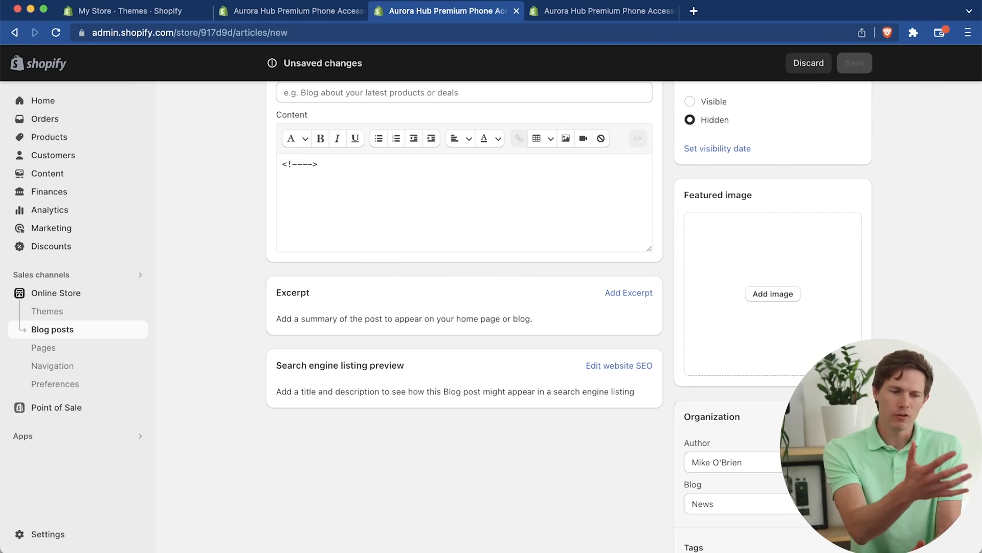
{"action": "scroll", "coordinate": [543, 181], "scroll_direction": "up", "scroll_amount": 3}
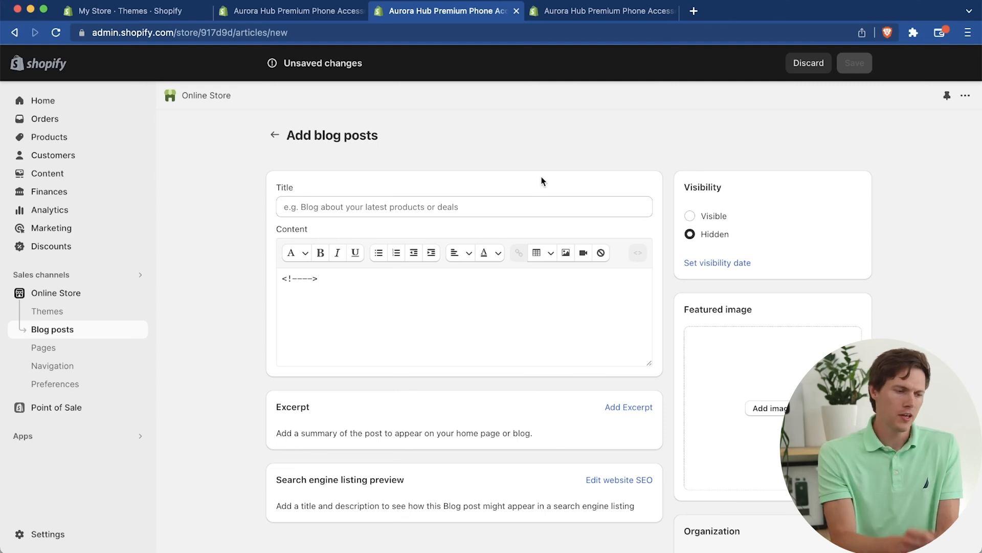
Step: Remove the online store's password protection from the theme overview and view the live store
{"action": "left_click", "coordinate": [60, 313]}
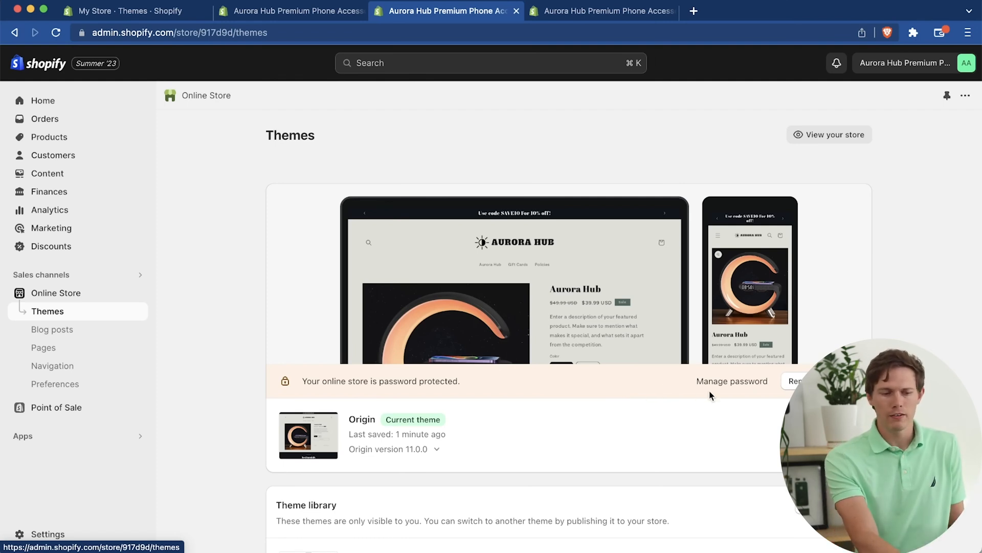
{"action": "left_click", "coordinate": [730, 383]}
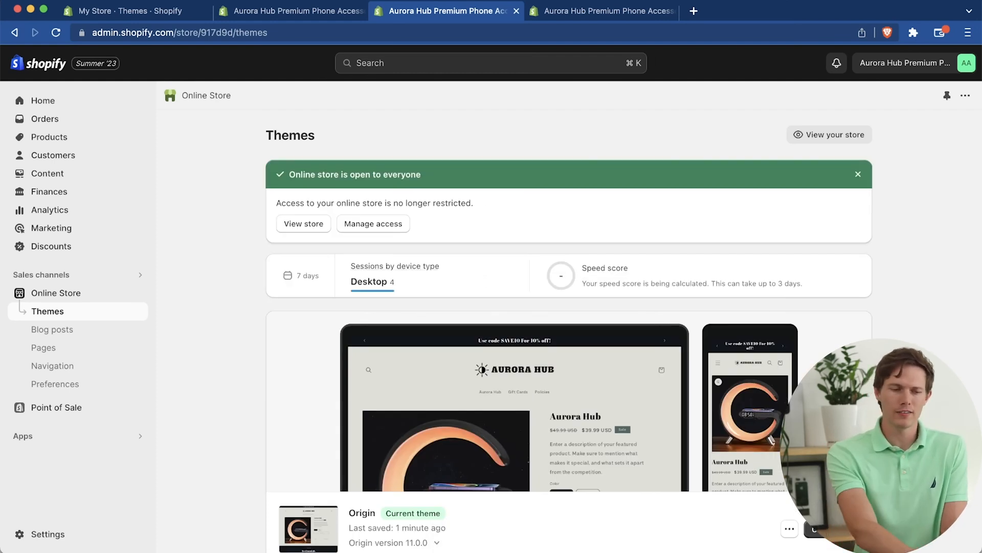
{"action": "left_click", "coordinate": [830, 136]}
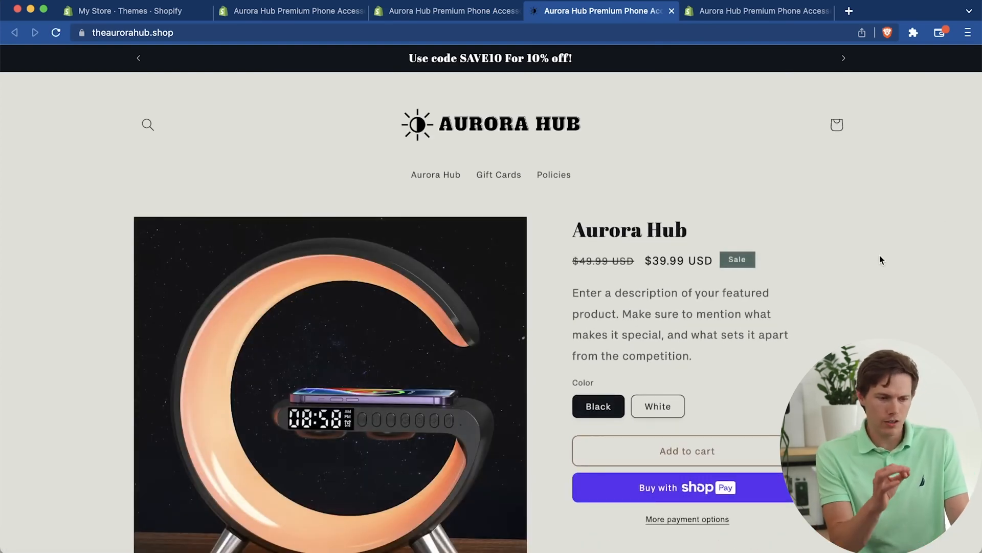
Step: Look over the live storefront's home page and add the black Aurora Hub to the cart
{"action": "scroll", "coordinate": [880, 256], "scroll_direction": "down", "scroll_amount": 15}
{"action": "scroll", "coordinate": [729, 376], "scroll_direction": "up", "scroll_amount": 15}
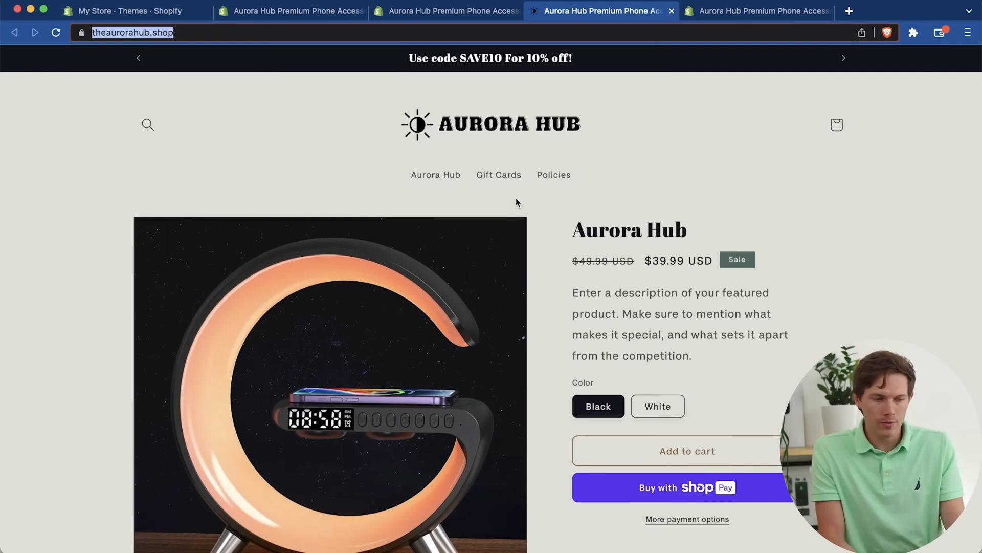
{"action": "scroll", "coordinate": [679, 350], "scroll_direction": "down", "scroll_amount": 3}
{"action": "left_click", "coordinate": [667, 372]}
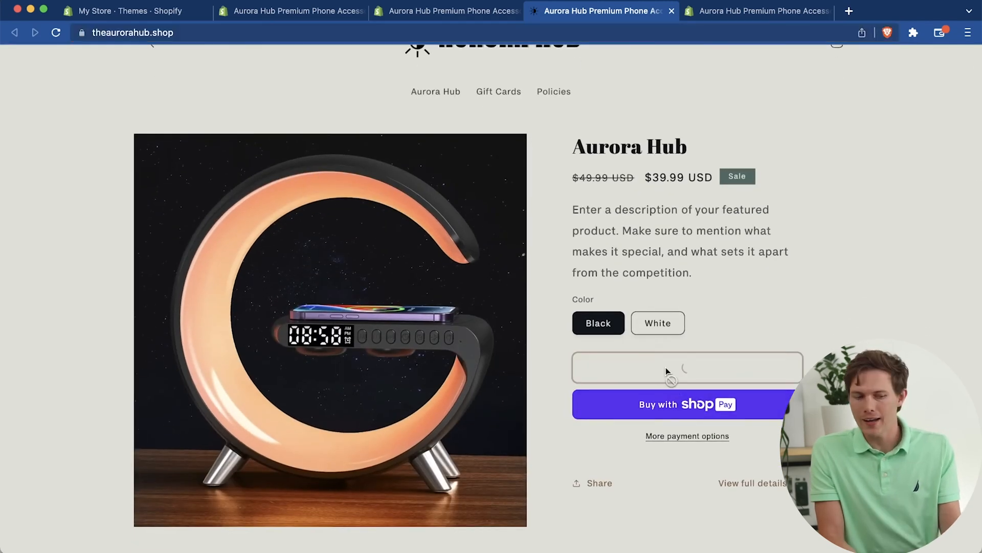